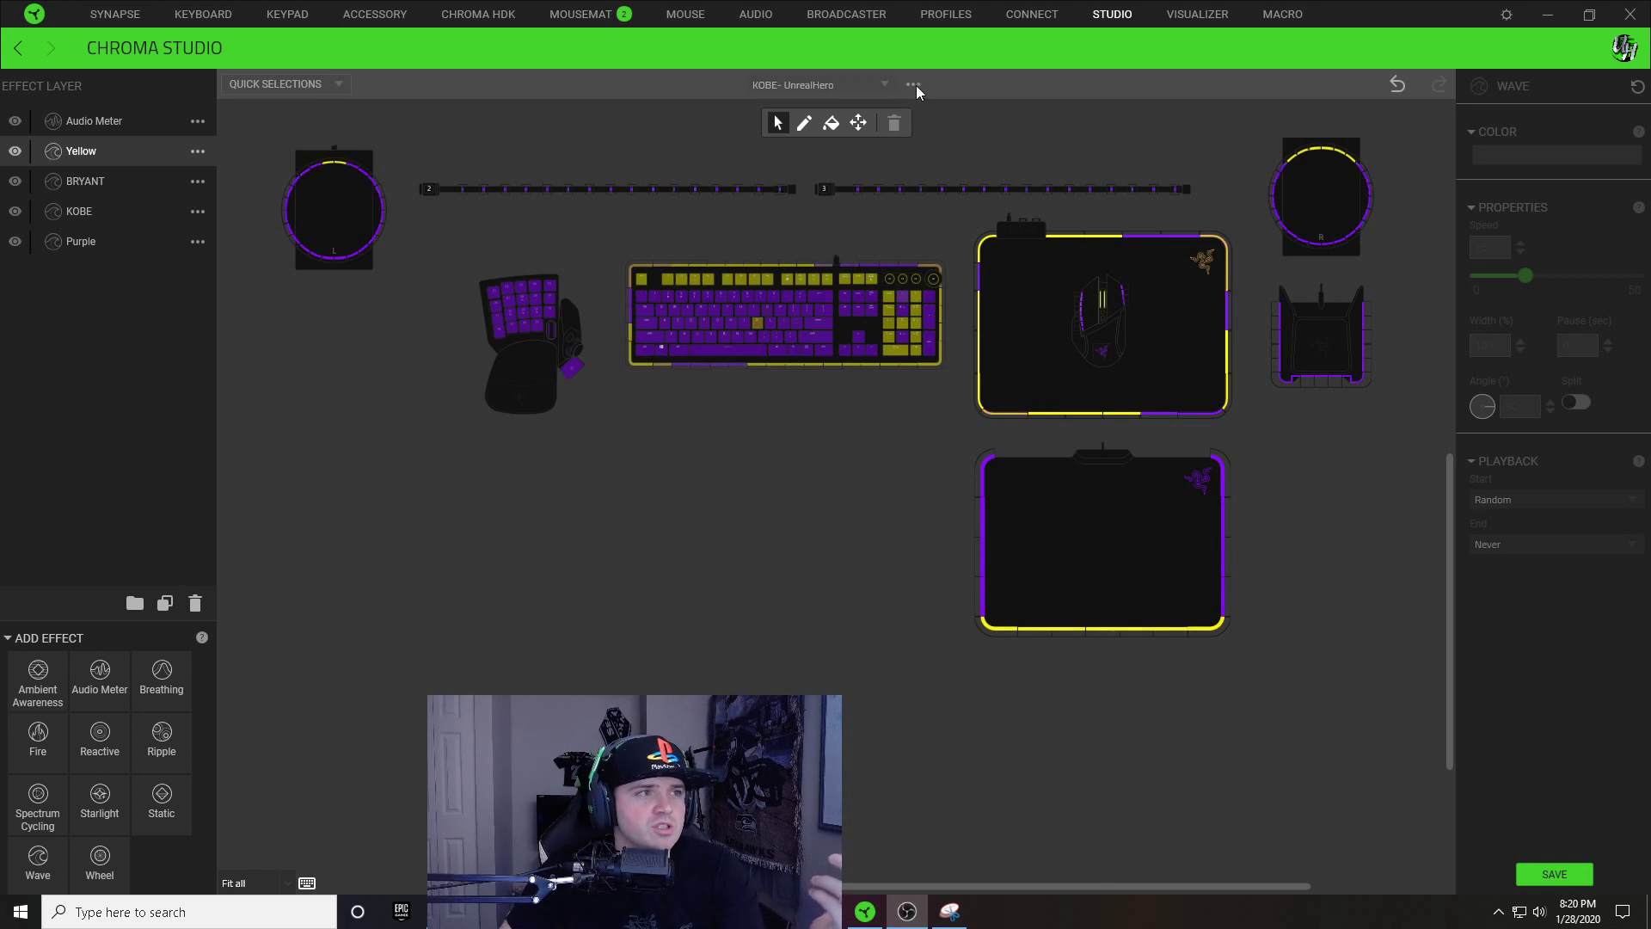
Step: Add a new Chroma effect and discard the unsaved changes to the current one
left_click(914, 85)
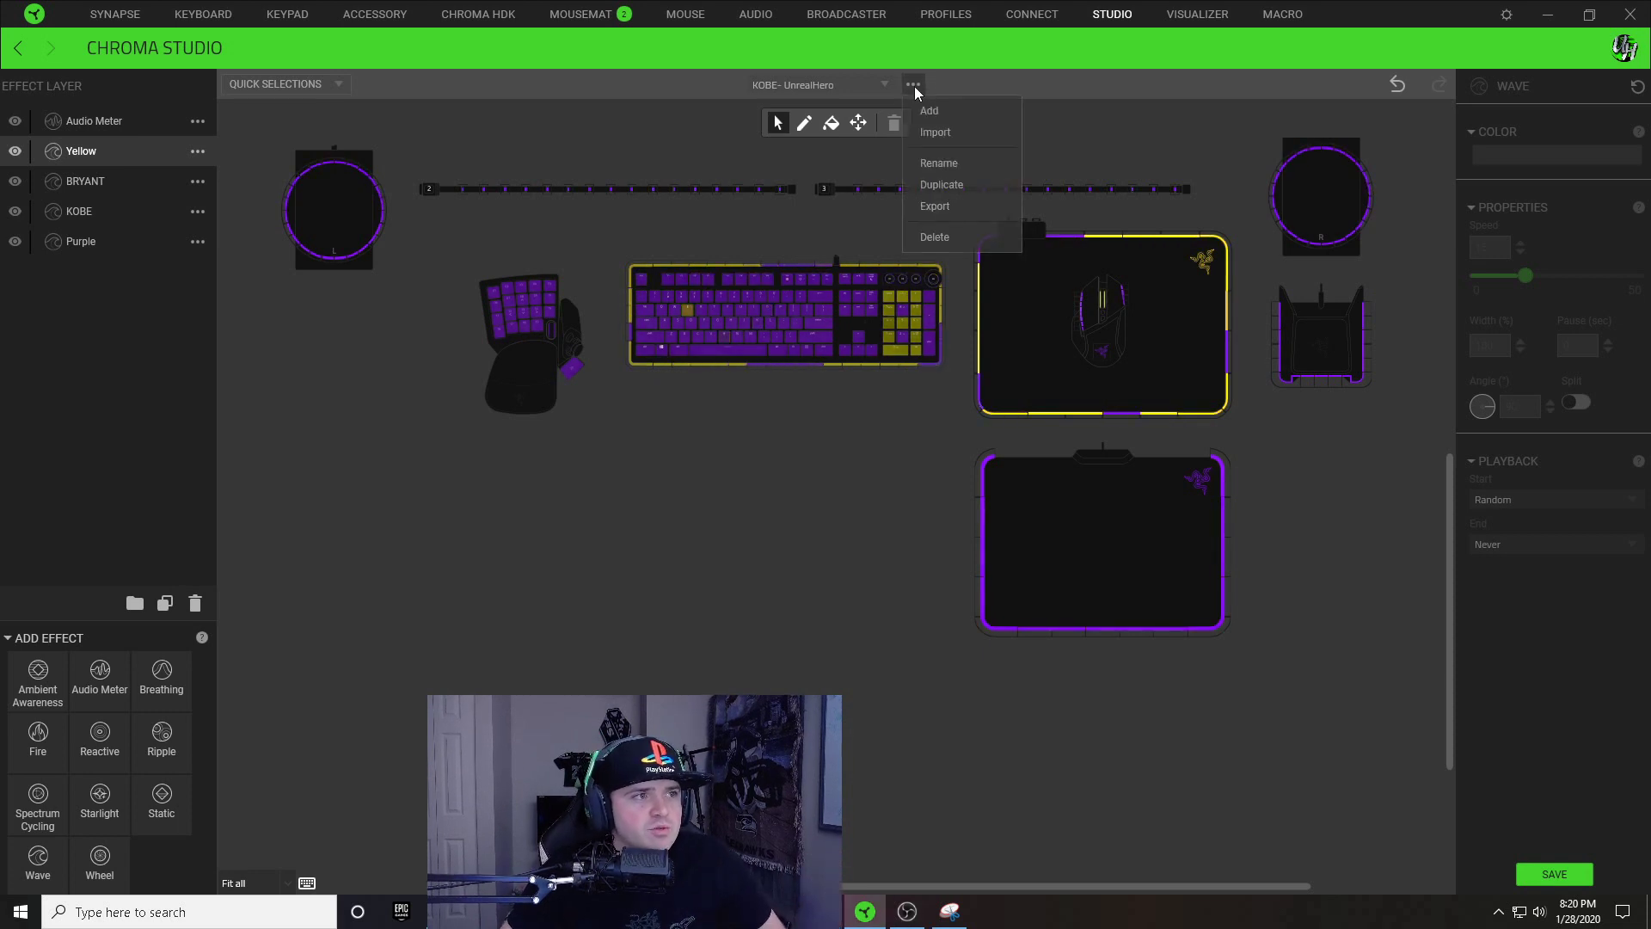
left_click(950, 112)
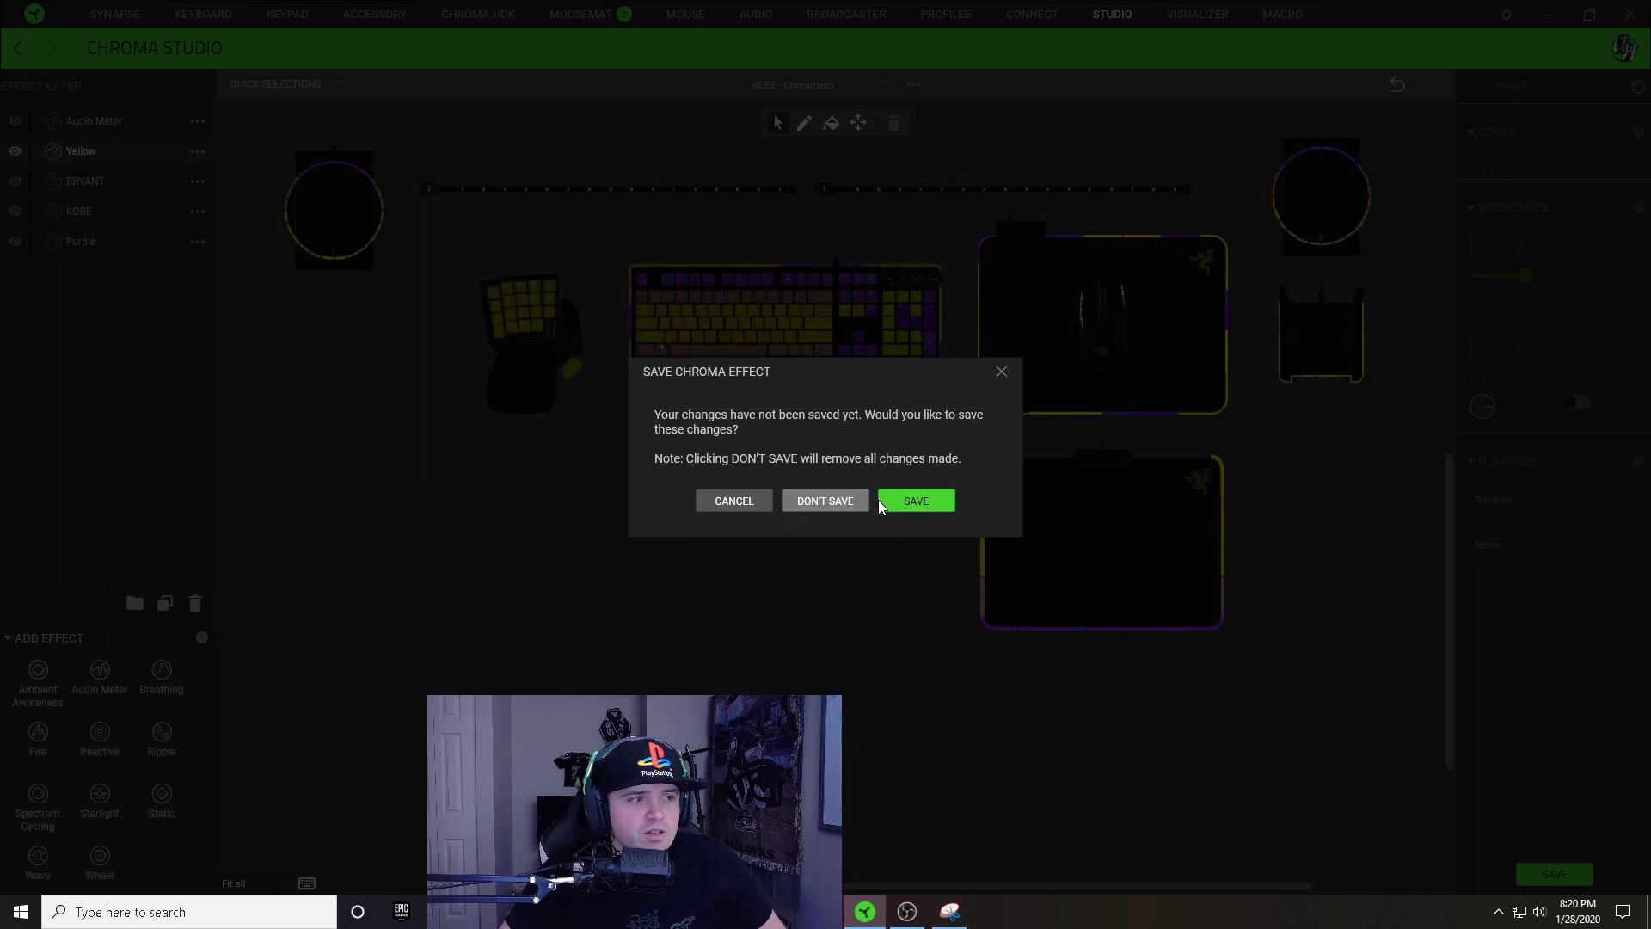
left_click(851, 500)
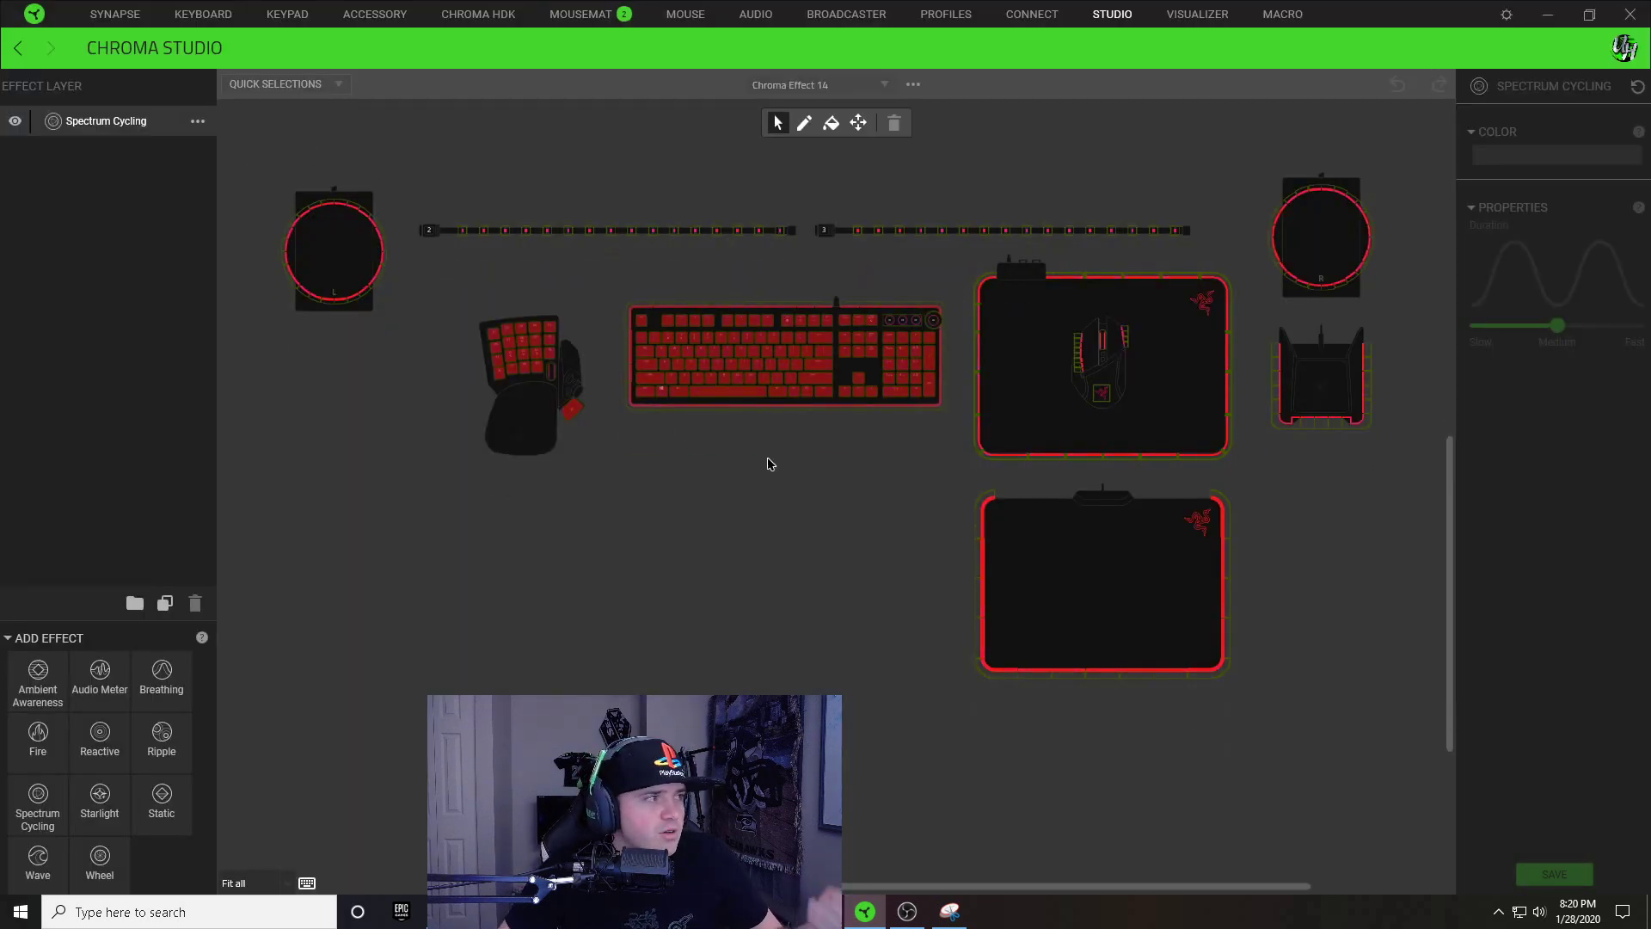
Step: Clear the Spectrum Cycling lighting from all devices in the workspace
left_click(86, 124)
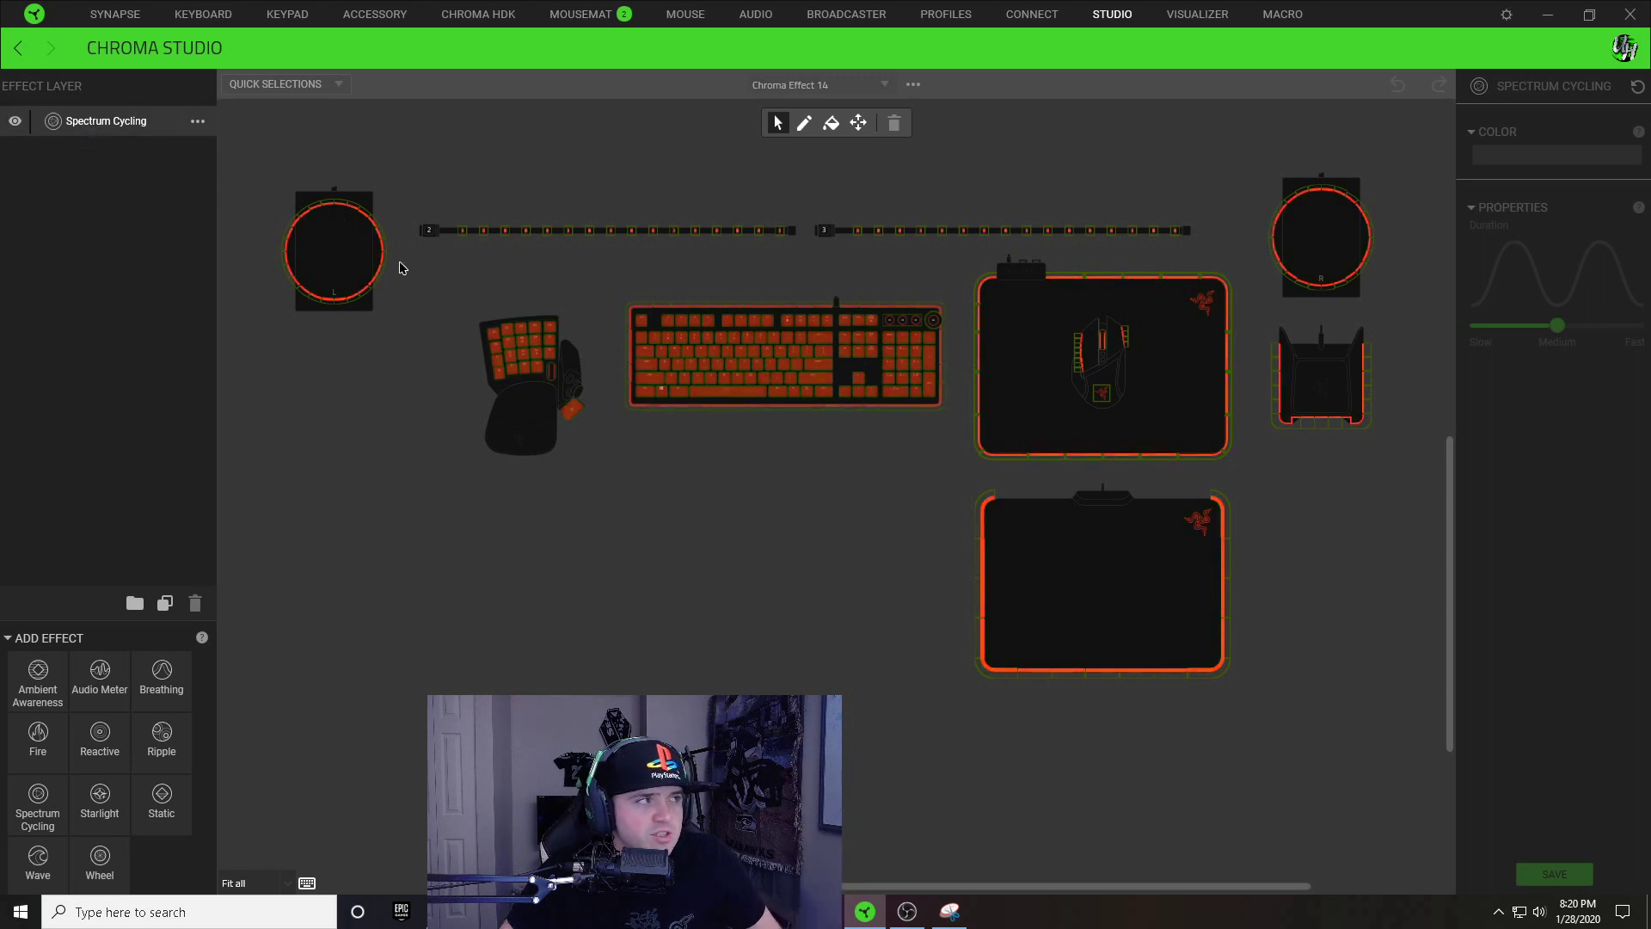
scroll(700, 368, "down", 1)
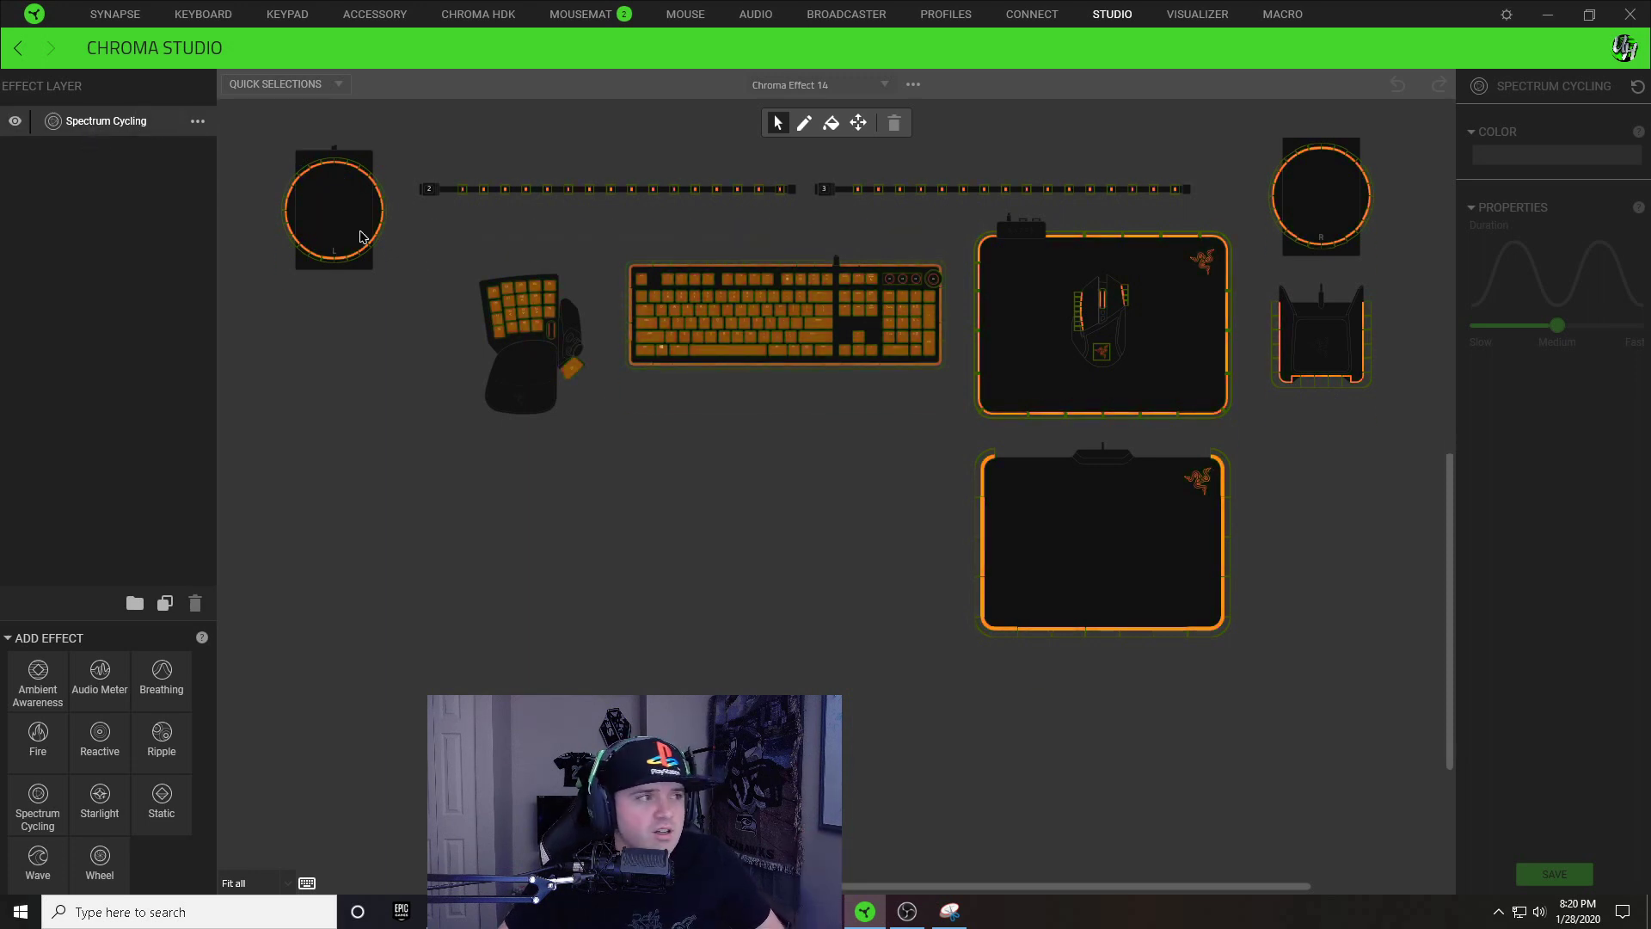
left_click(388, 212)
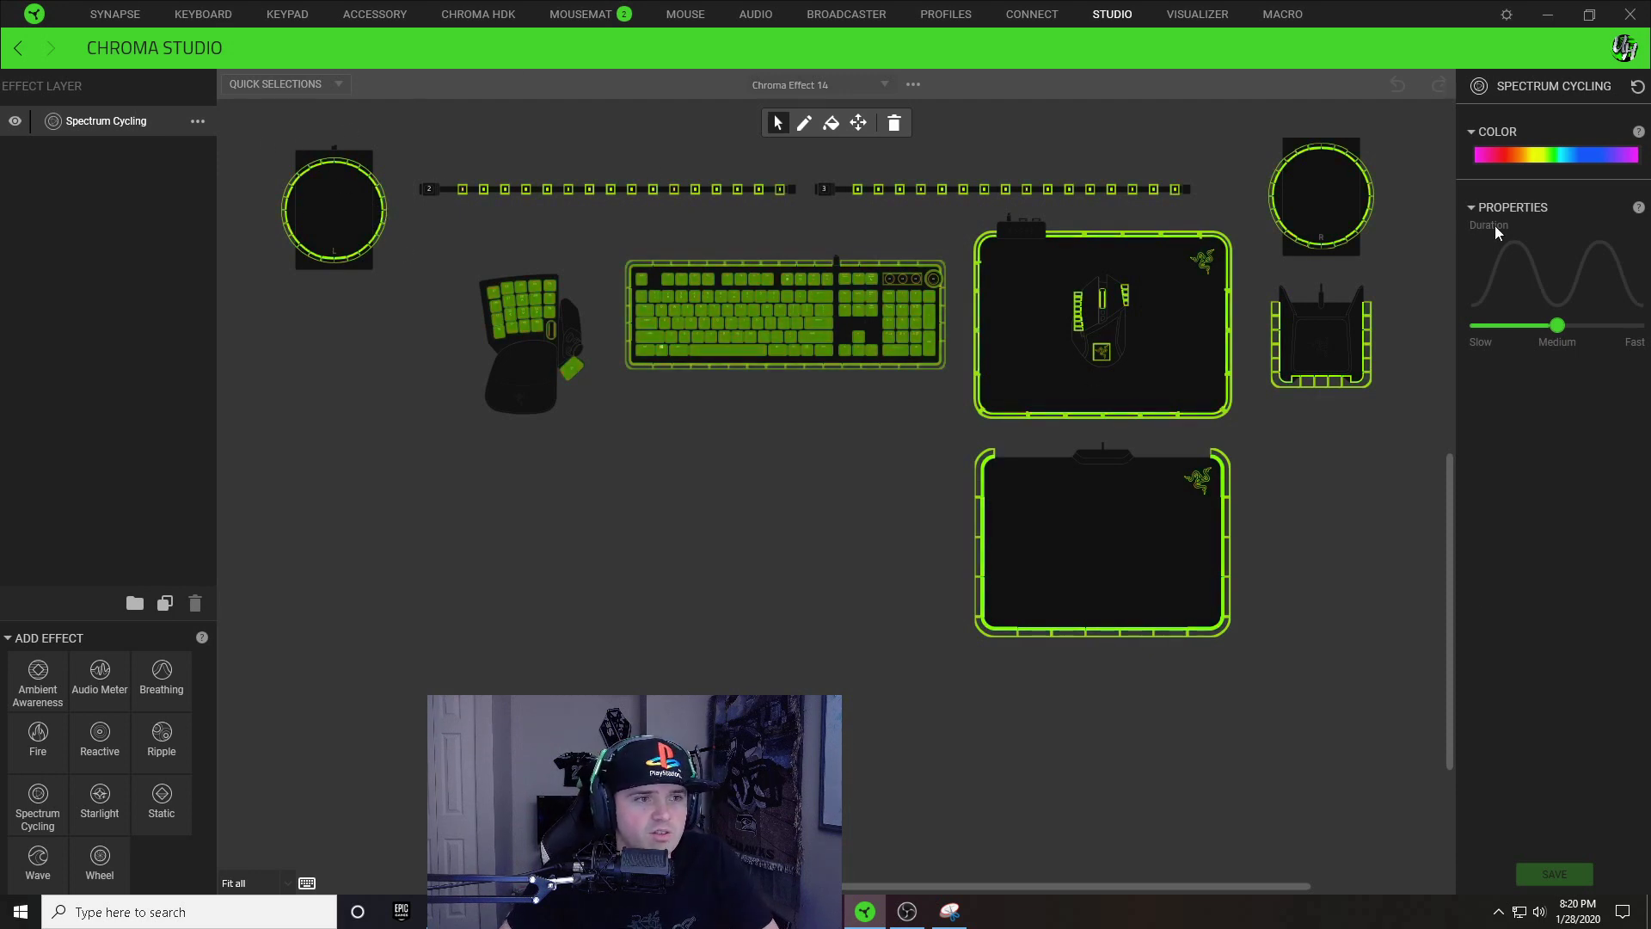
left_click(269, 310)
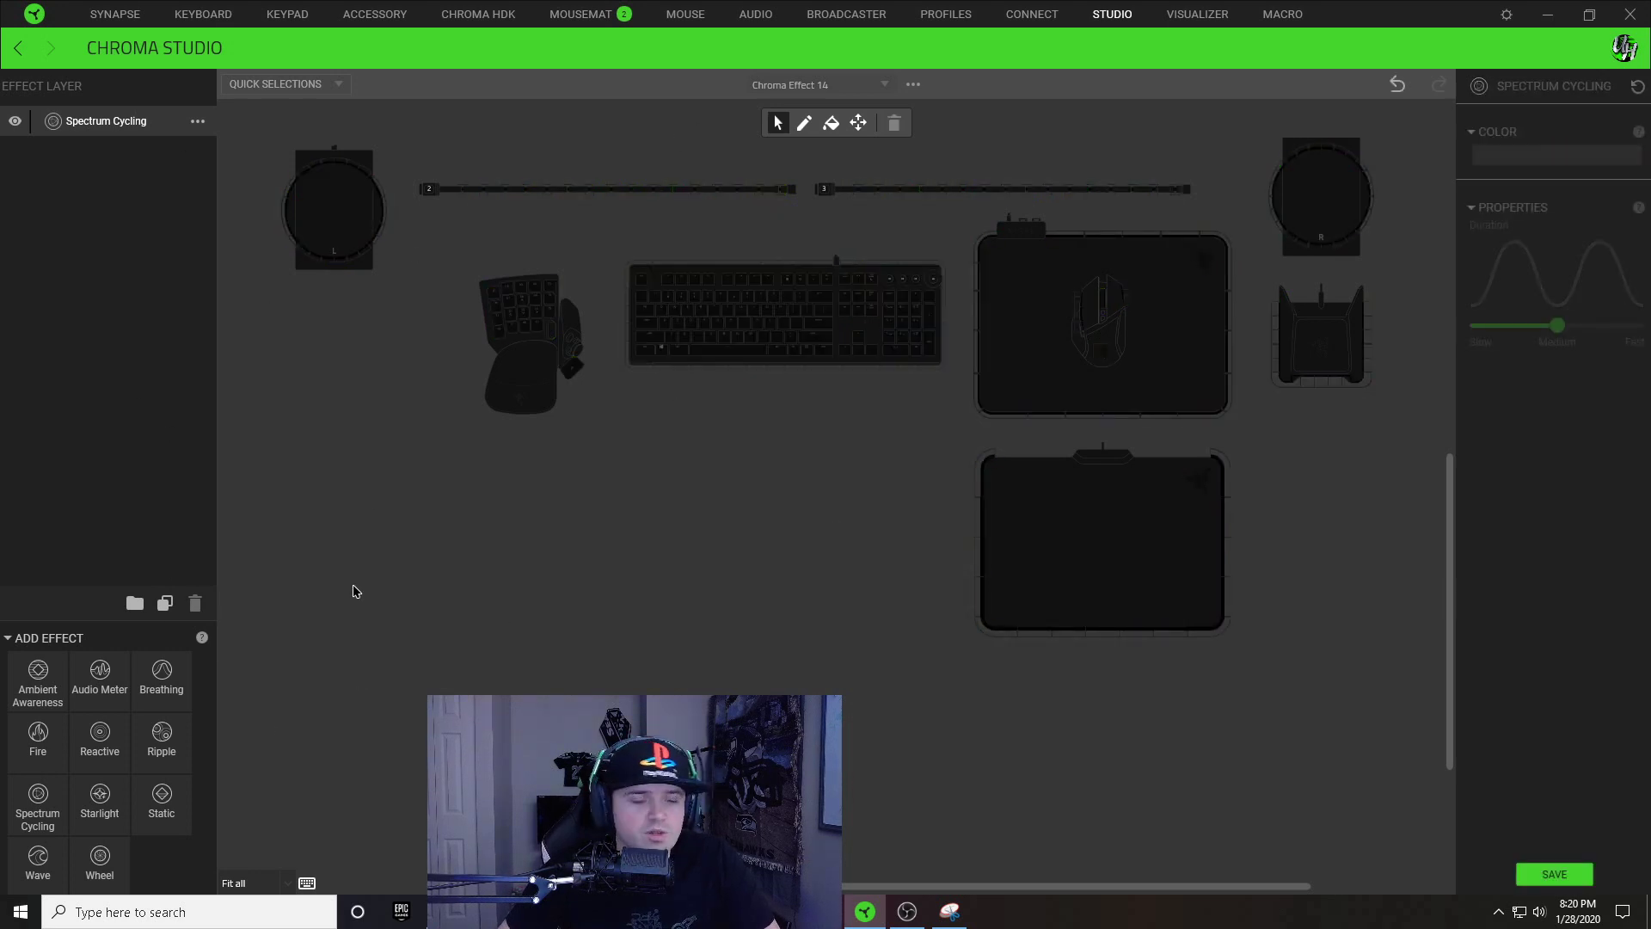
Step: Add a Wave effect layer and delete the Spectrum Cycling layer
left_click(38, 860)
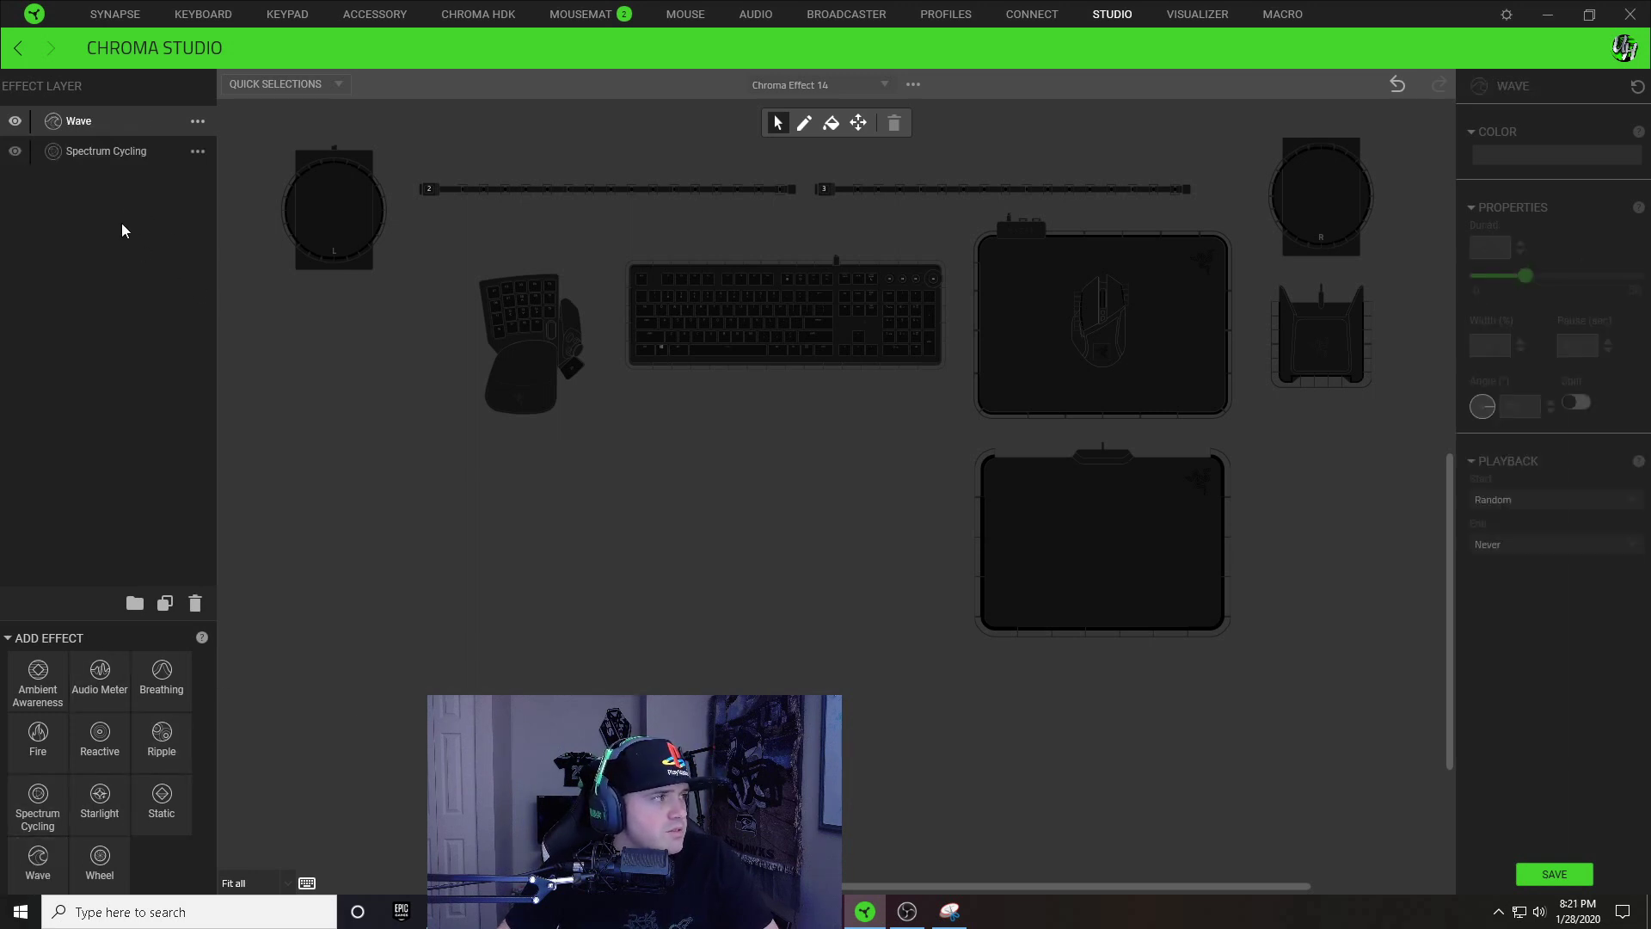
left_click(134, 155)
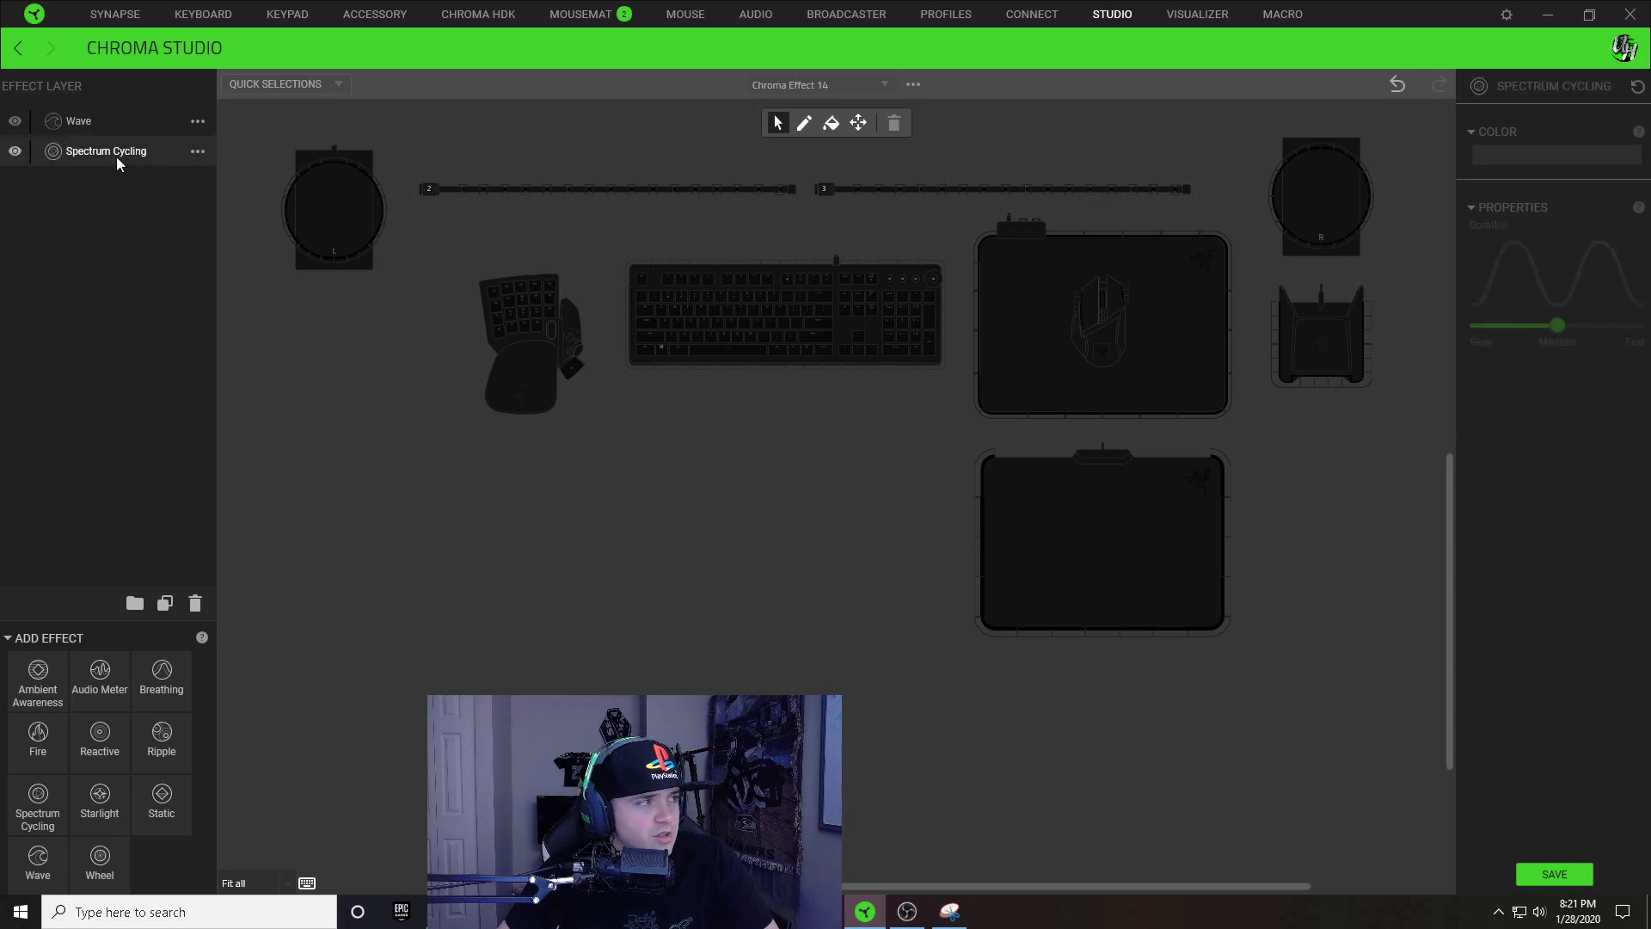
left_click(196, 610)
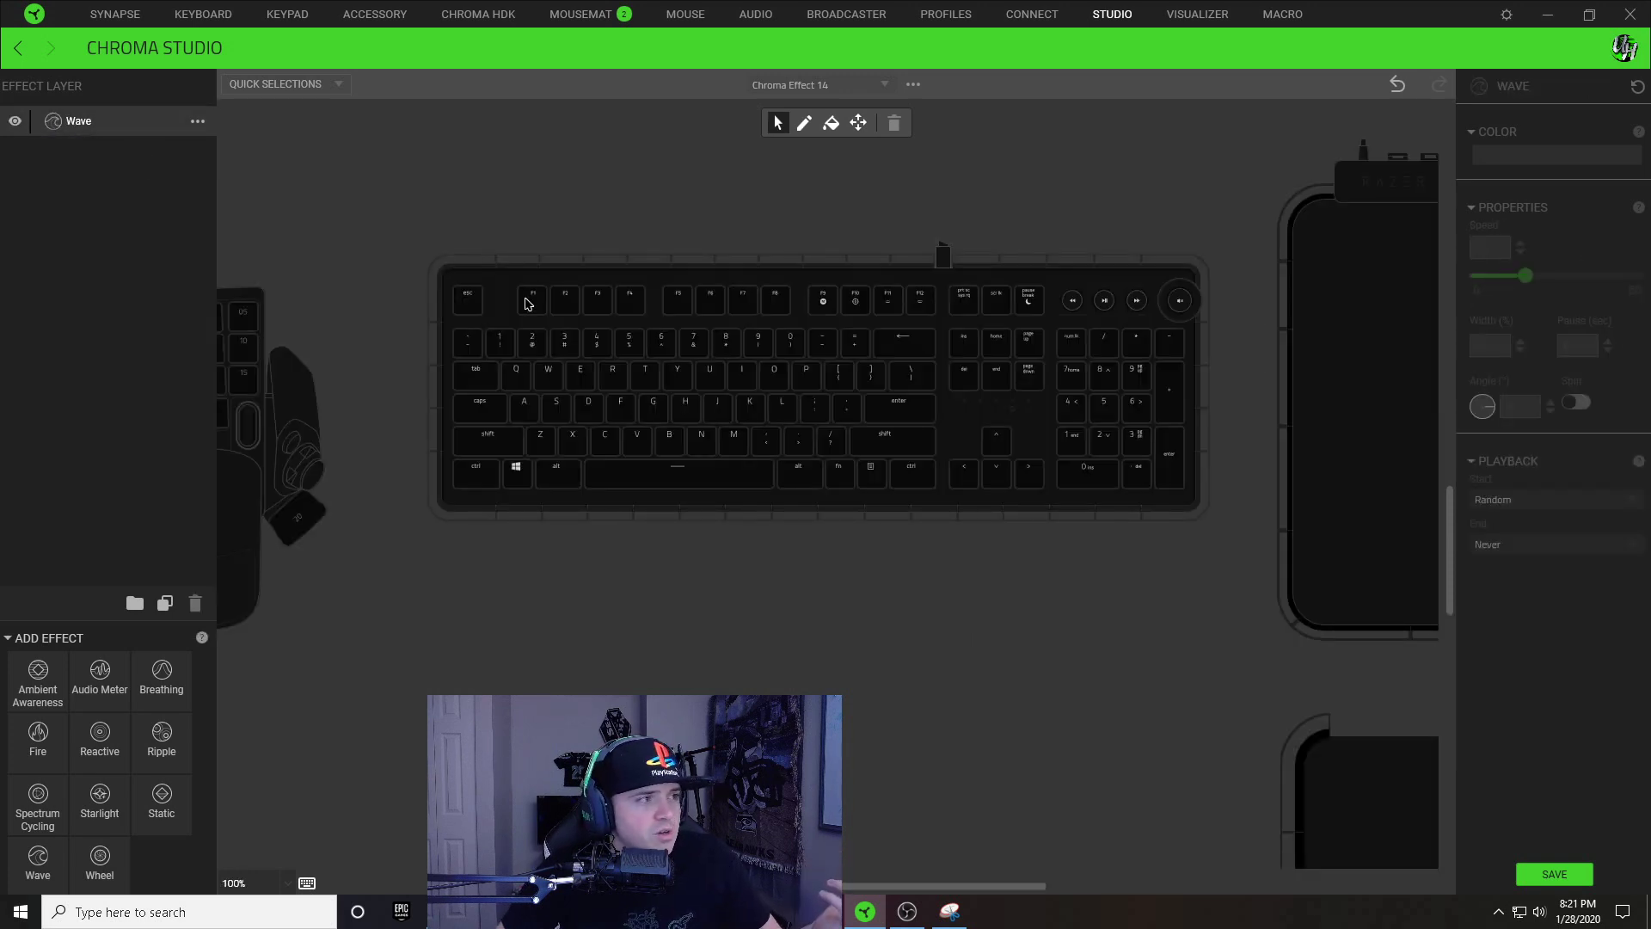
Step: Apply the black-green-black gradient pattern to the whole keyboard on the Wave layer
left_click(103, 121)
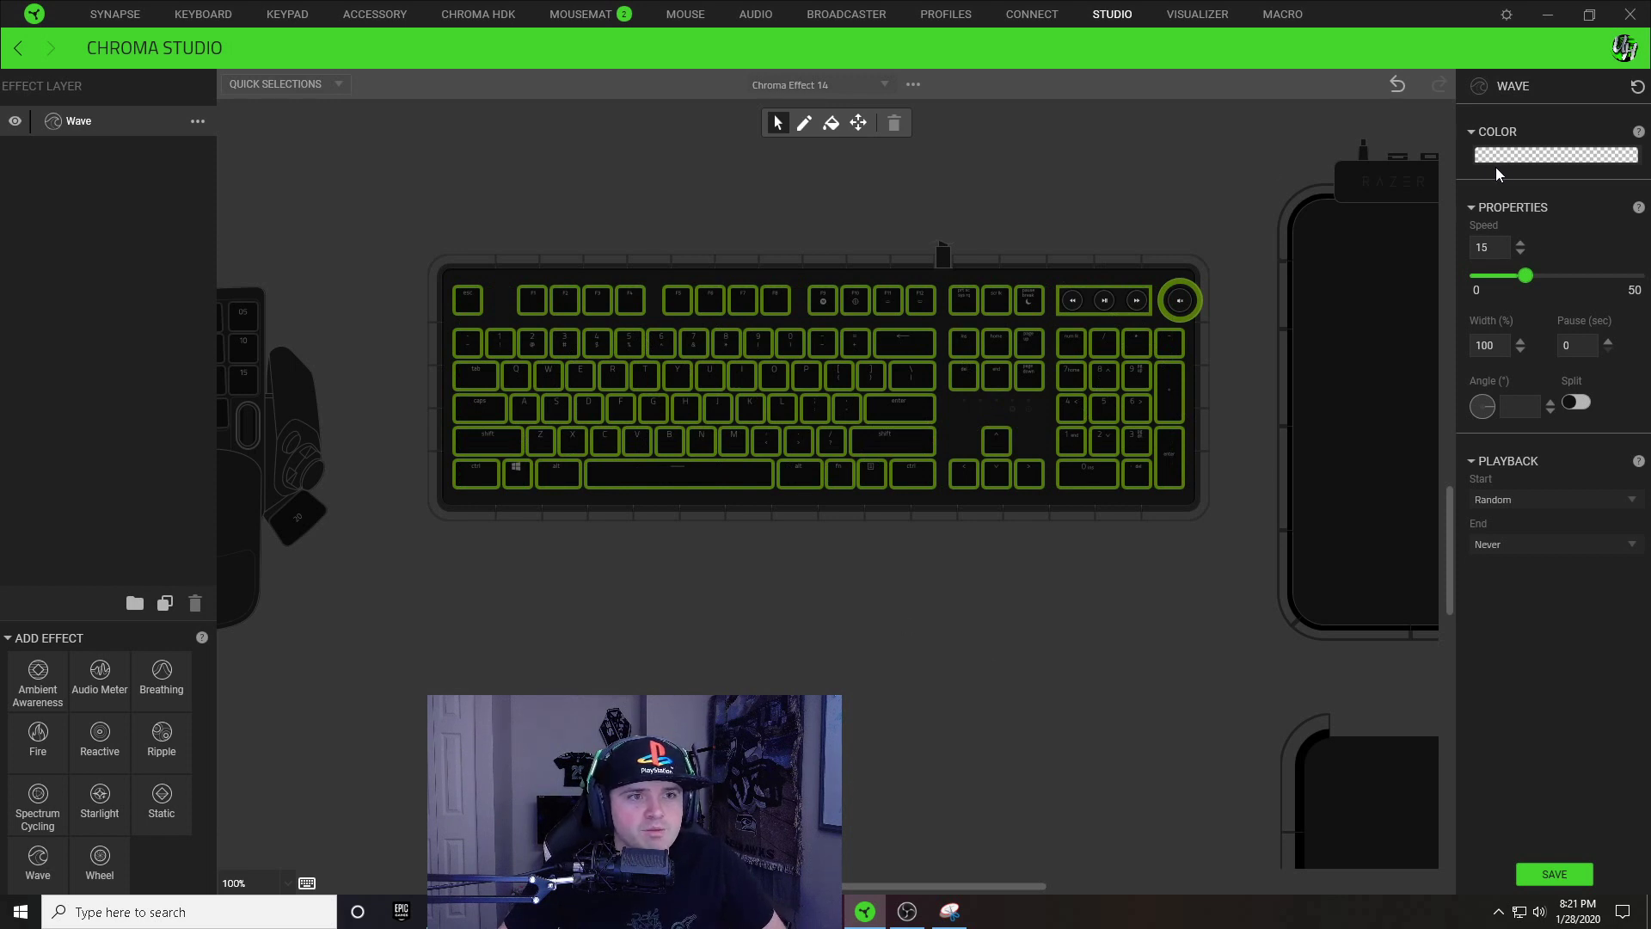
left_click(1537, 158)
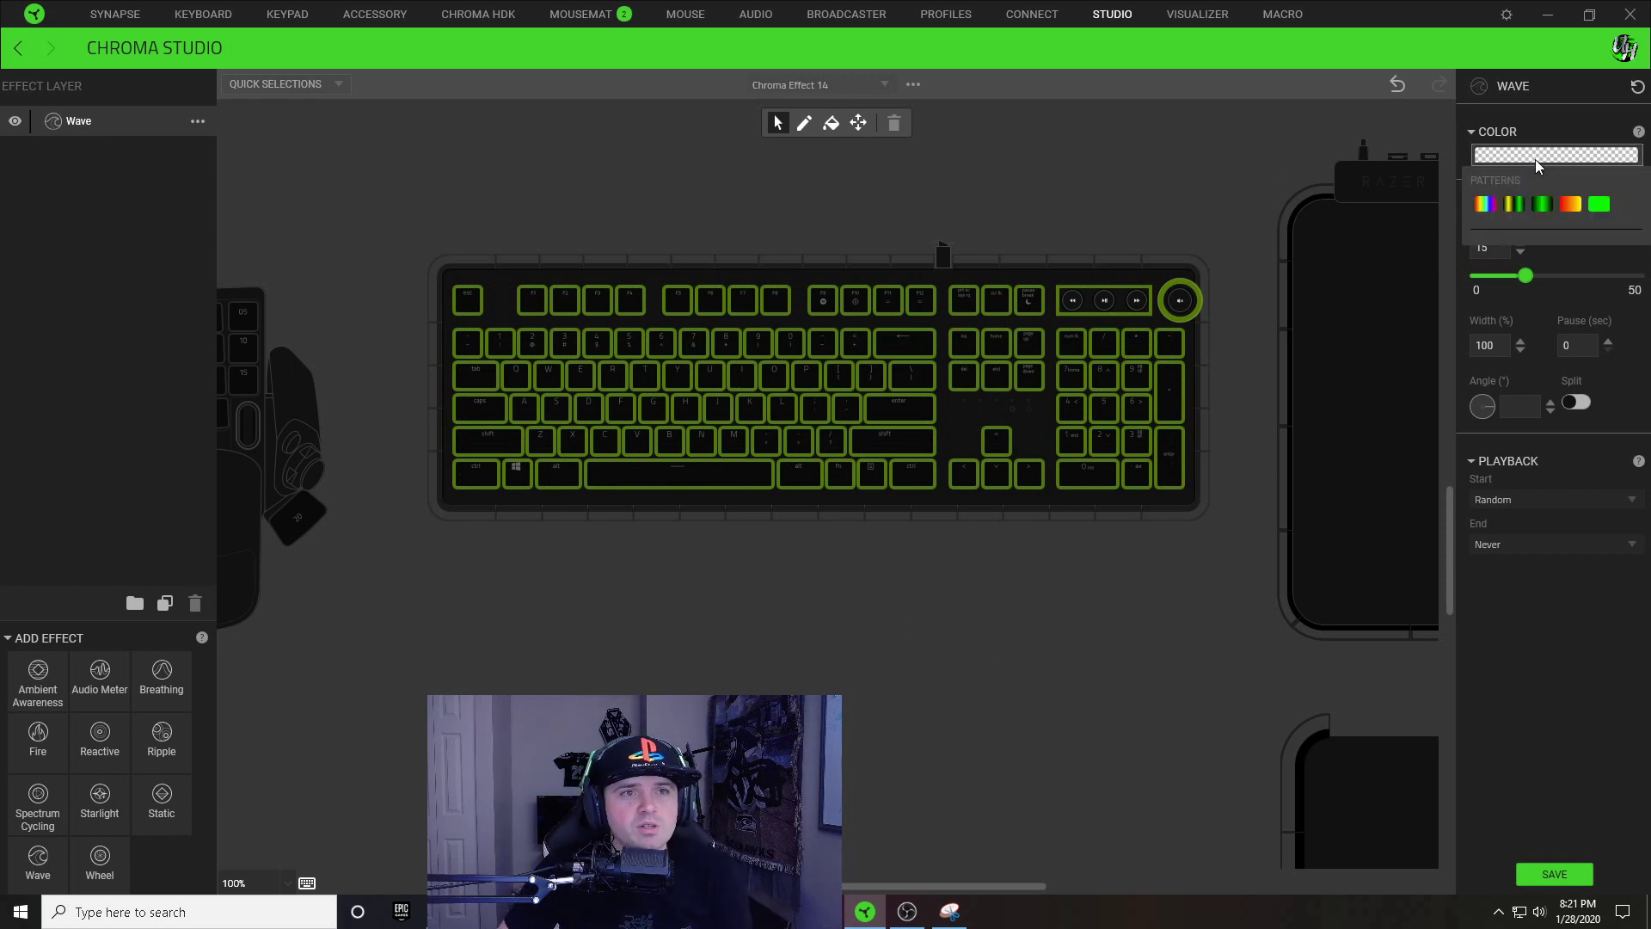
left_click(1542, 205)
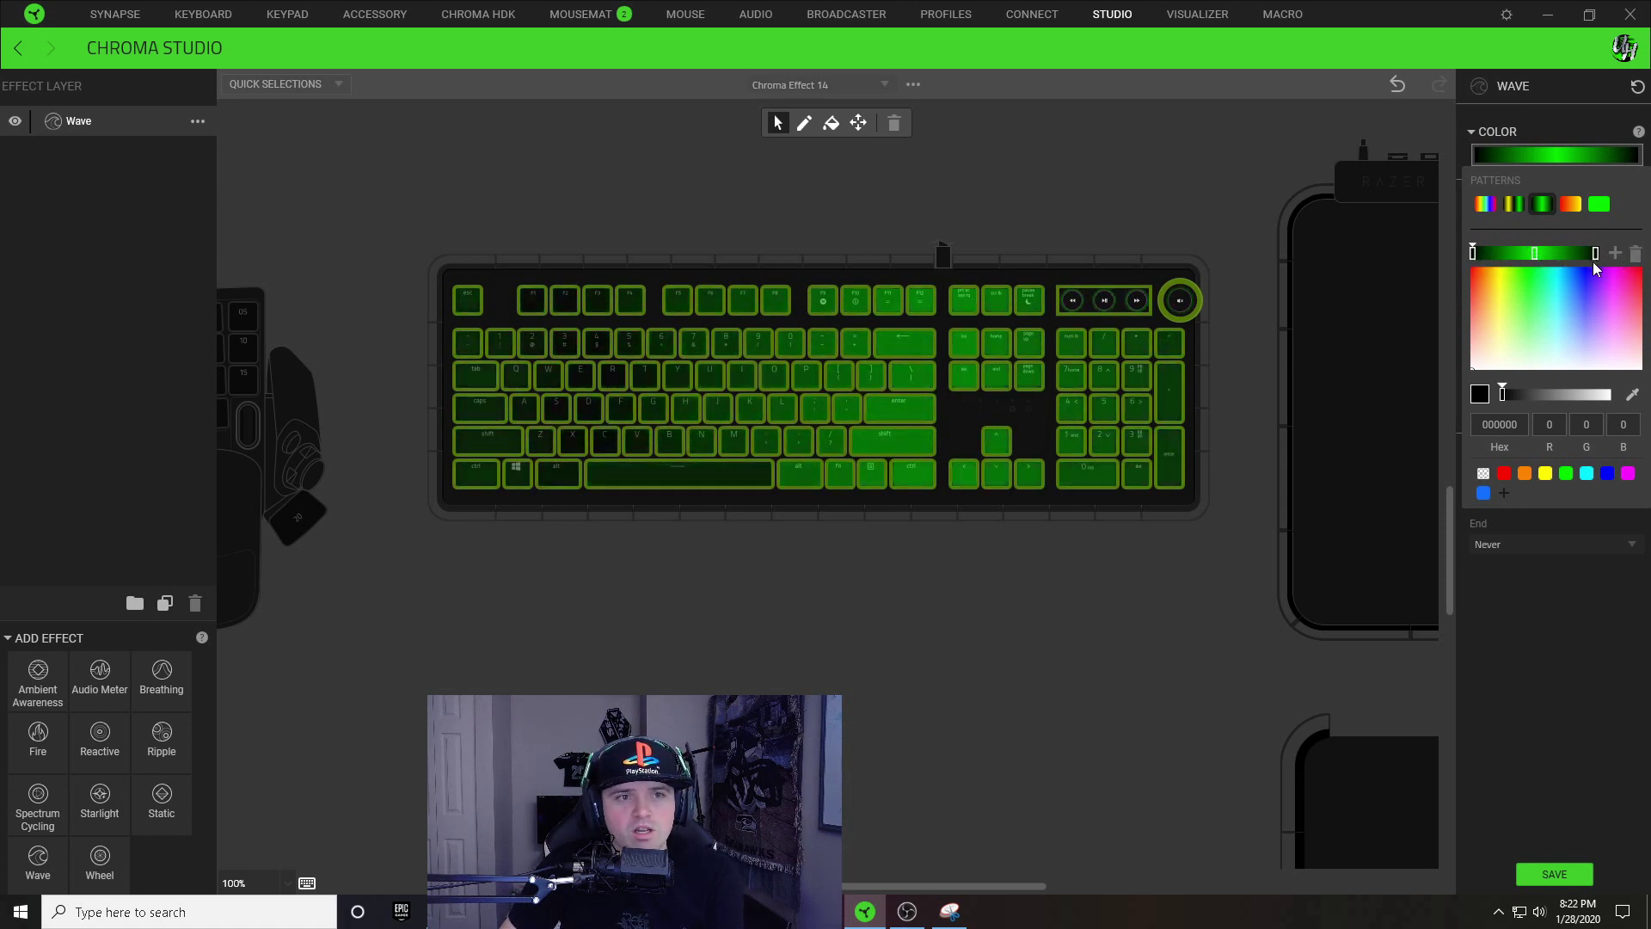
Step: Add a colour stop to the wave gradient and place it right beside the middle green stop
left_click(1534, 253)
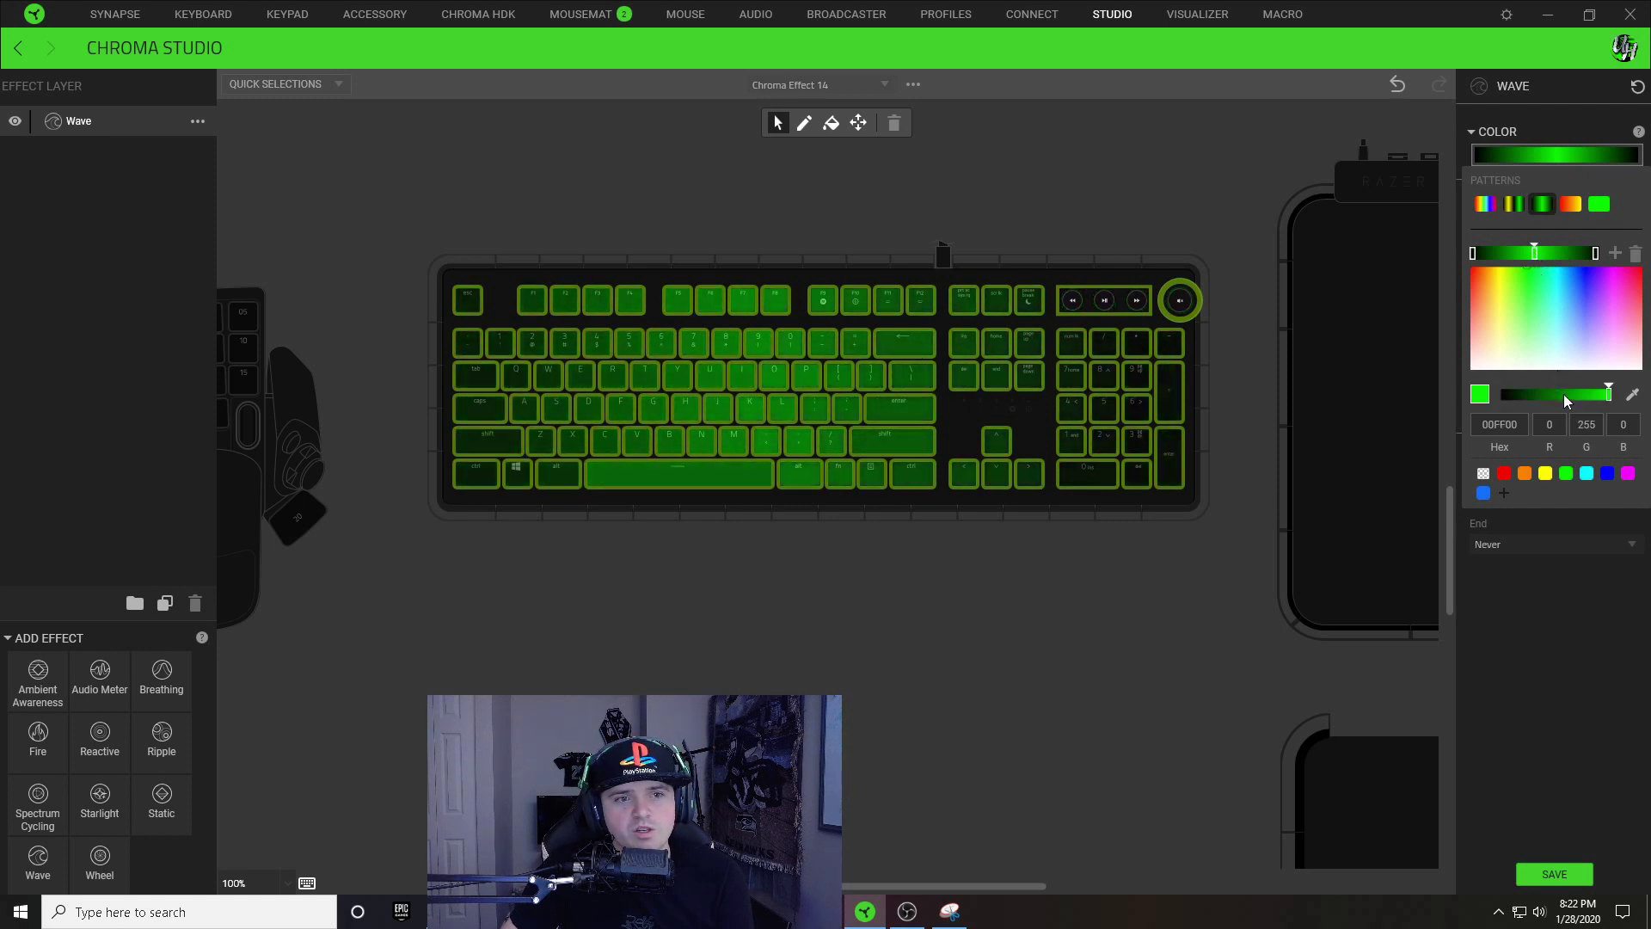
left_click(1616, 253)
left_click_drag(1565, 254, 1538, 256)
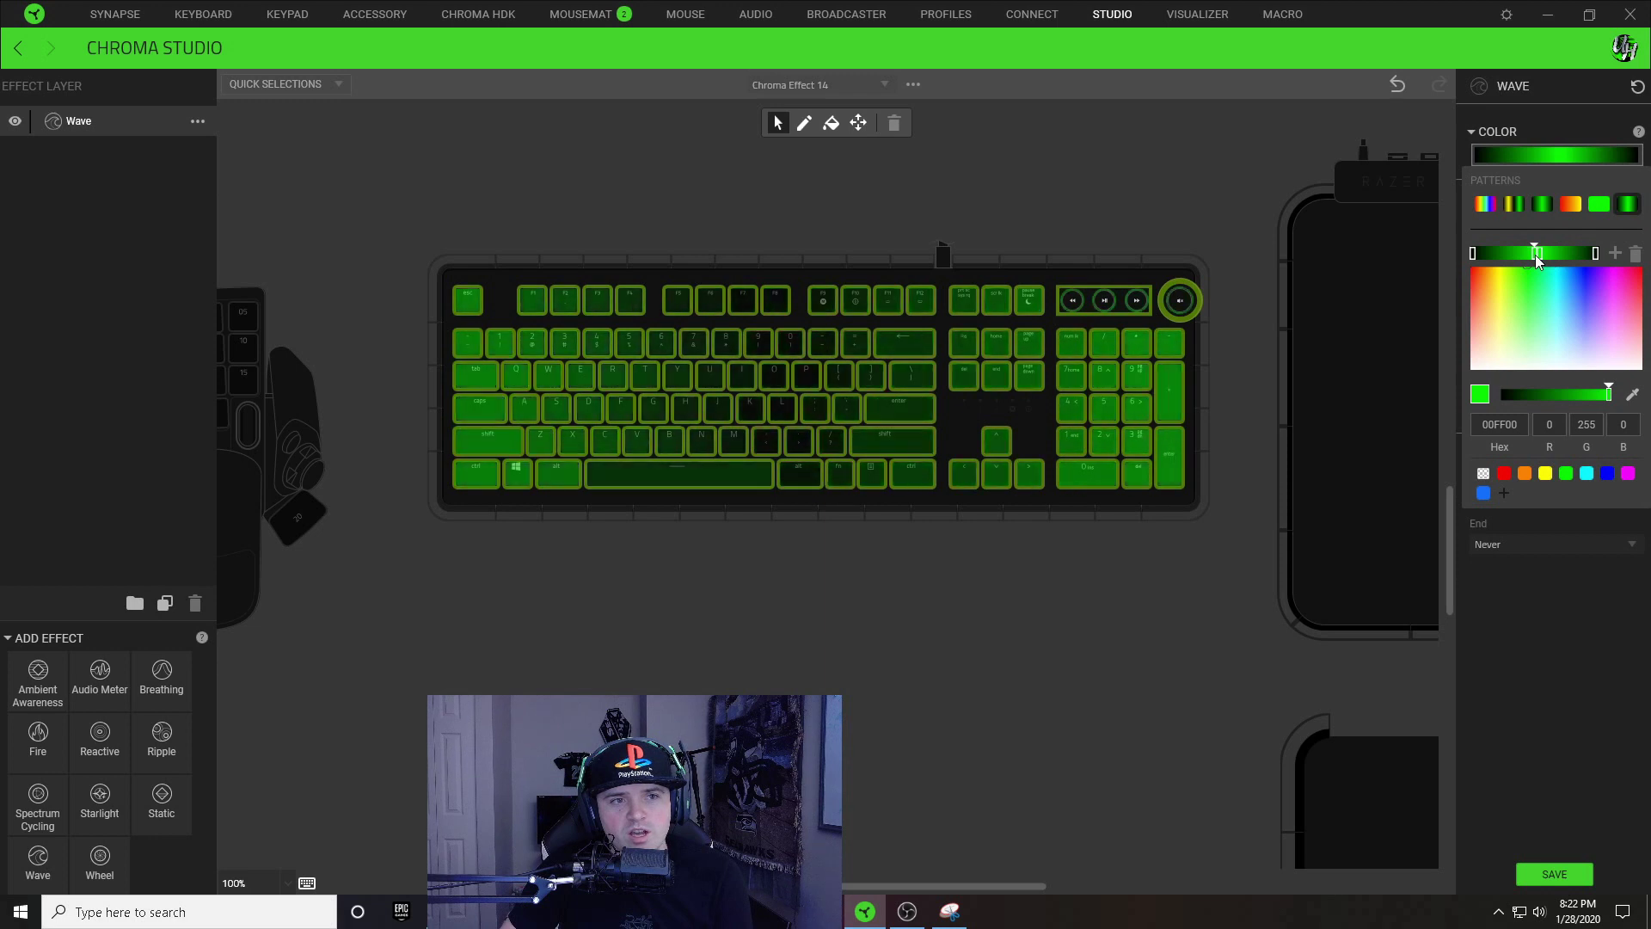
Step: Set the added middle stop and the gradient's end stop to yellow
left_click(1538, 256)
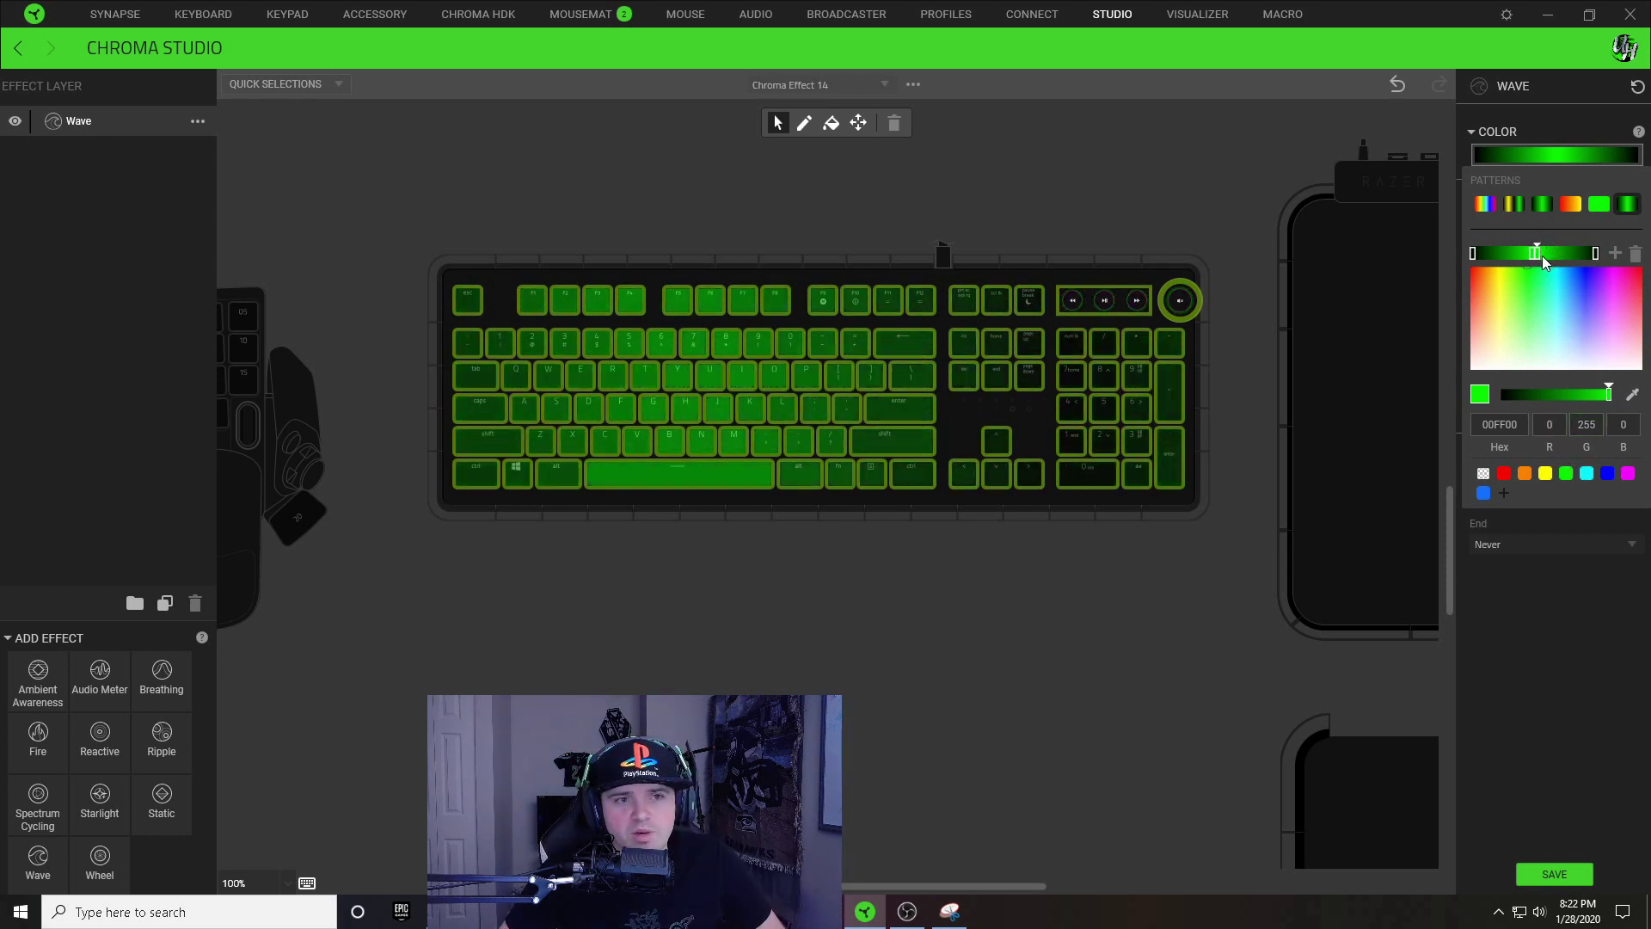
left_click(1546, 475)
left_click(1596, 255)
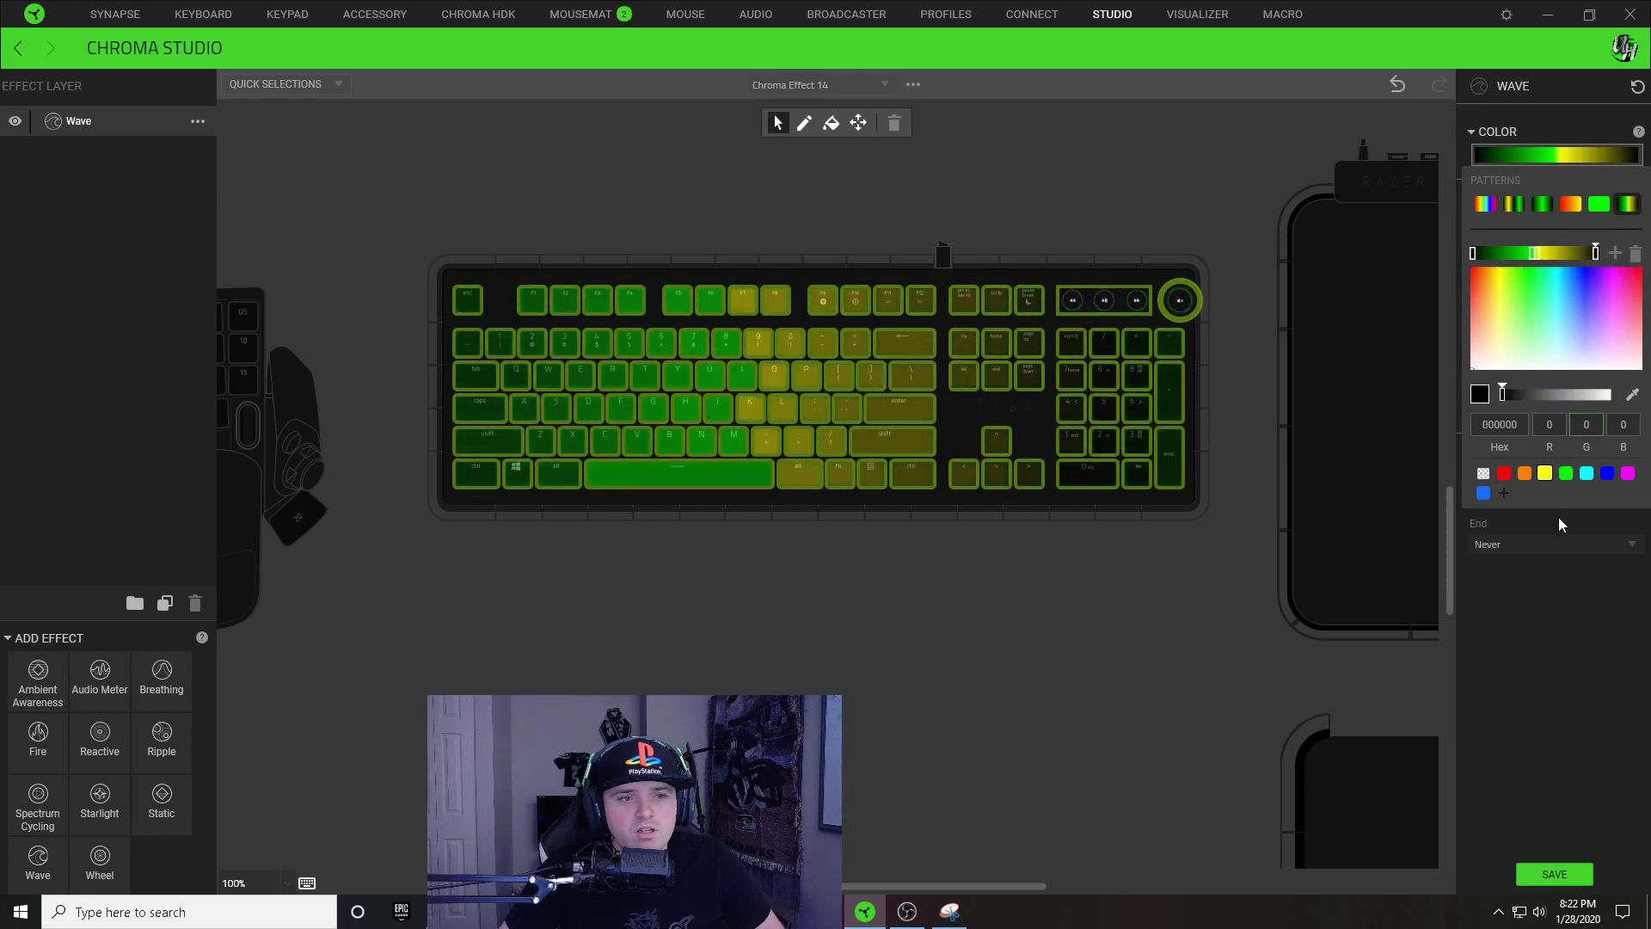
left_click(1546, 476)
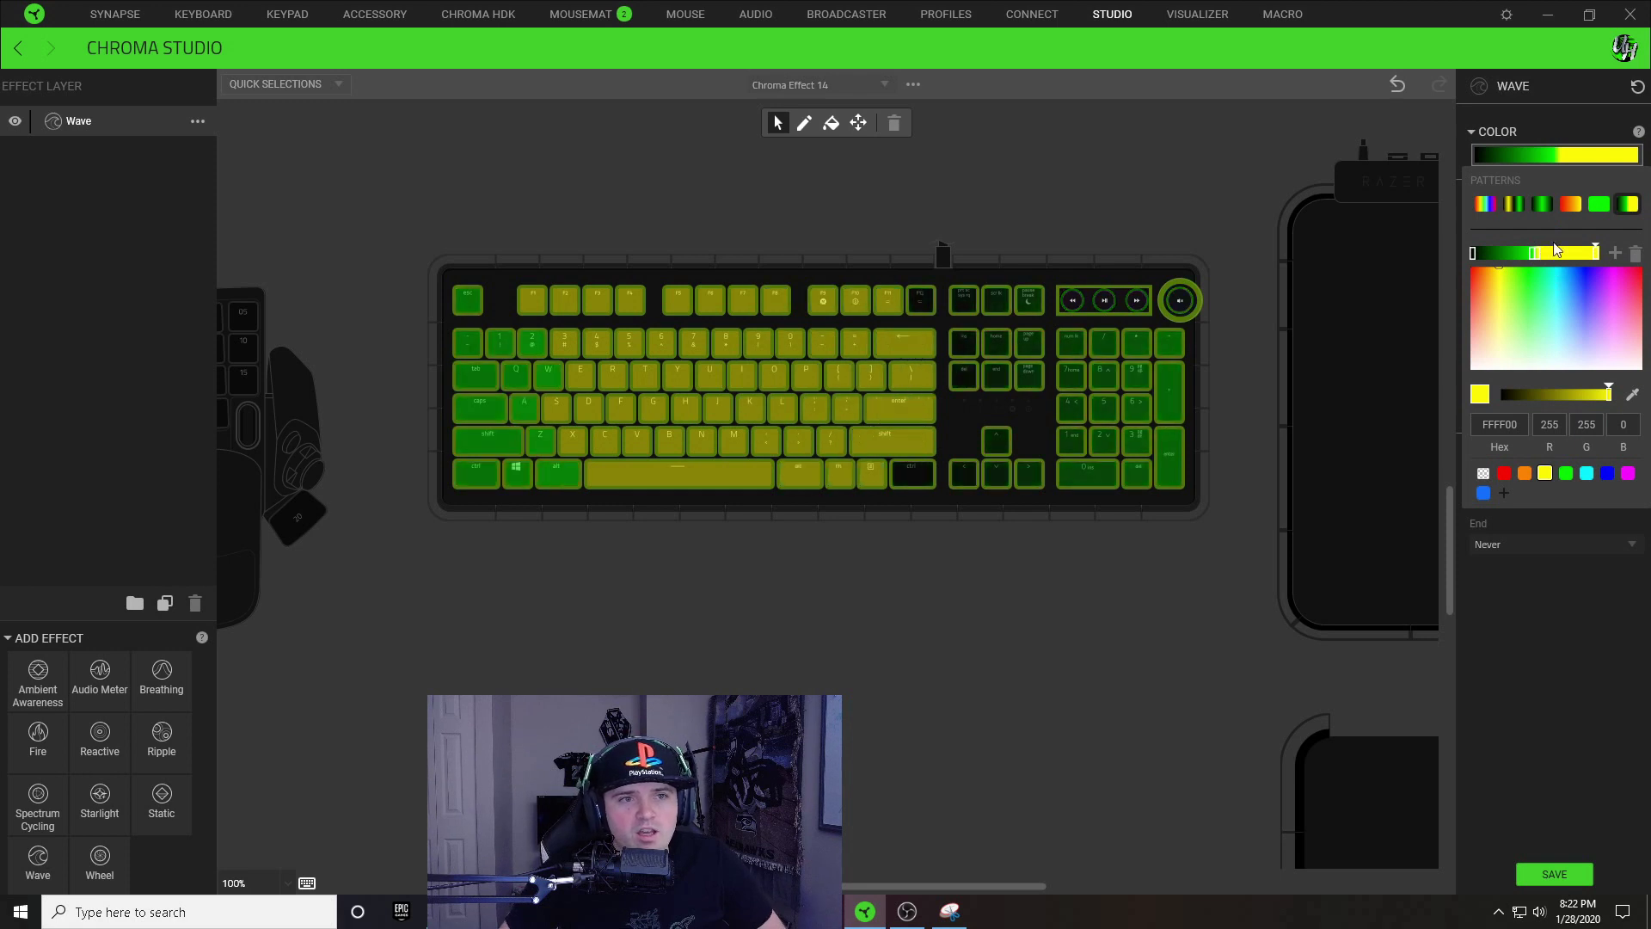
Step: Set the remaining green middle stop and the gradient's first stop to purple 6601FF
left_click(1533, 253)
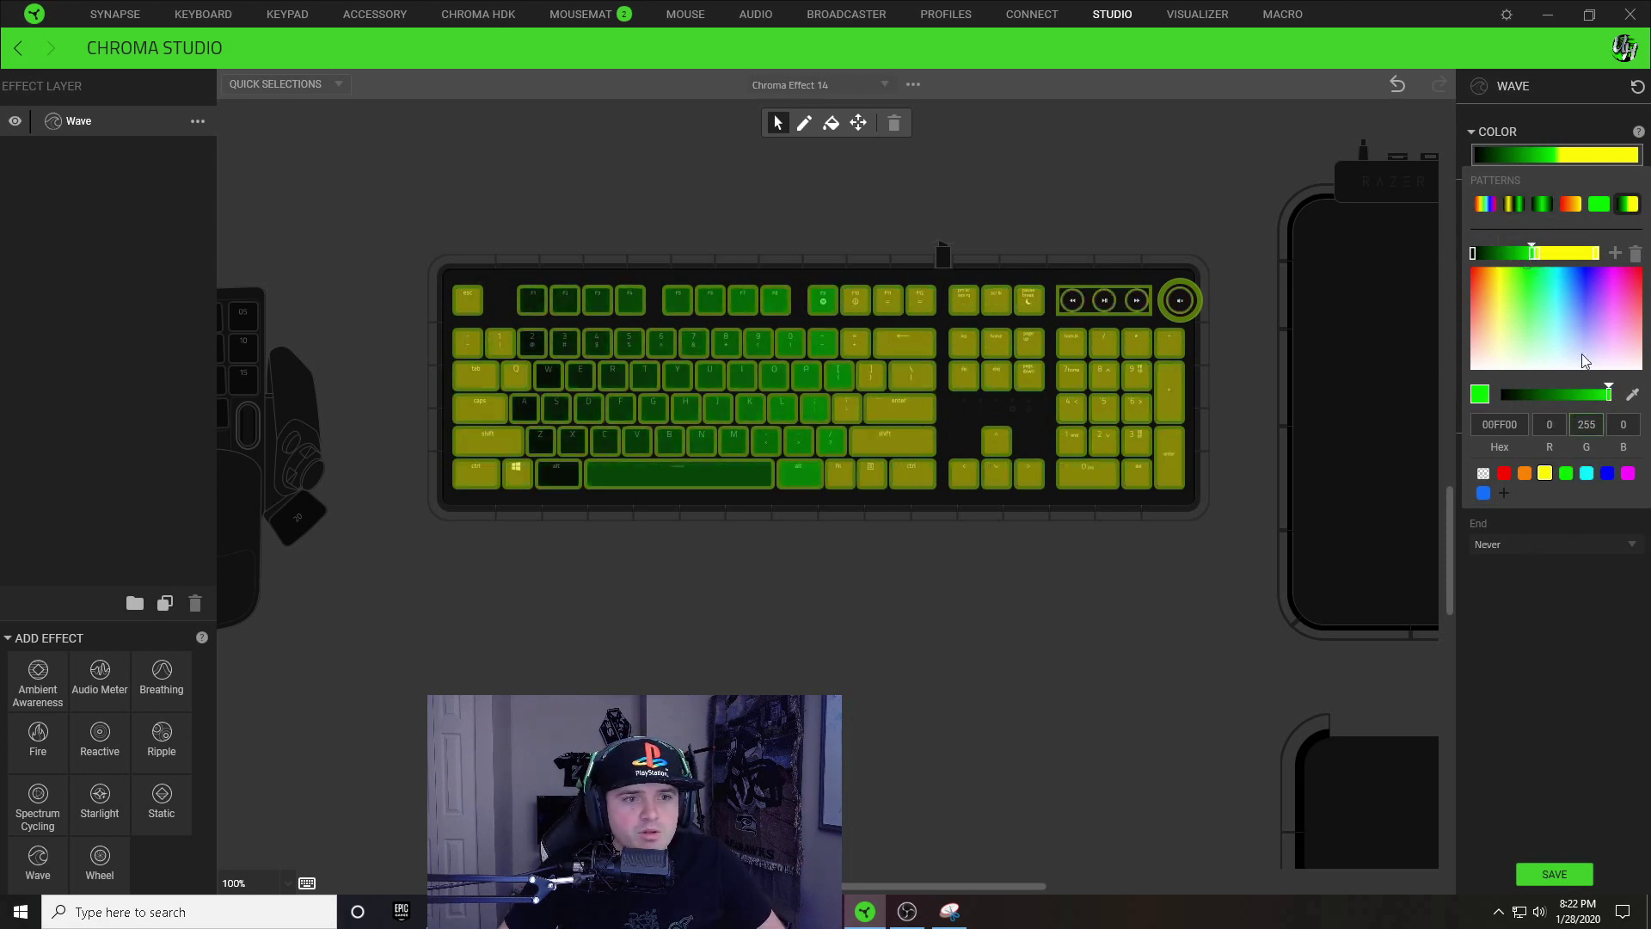
left_click(1597, 271)
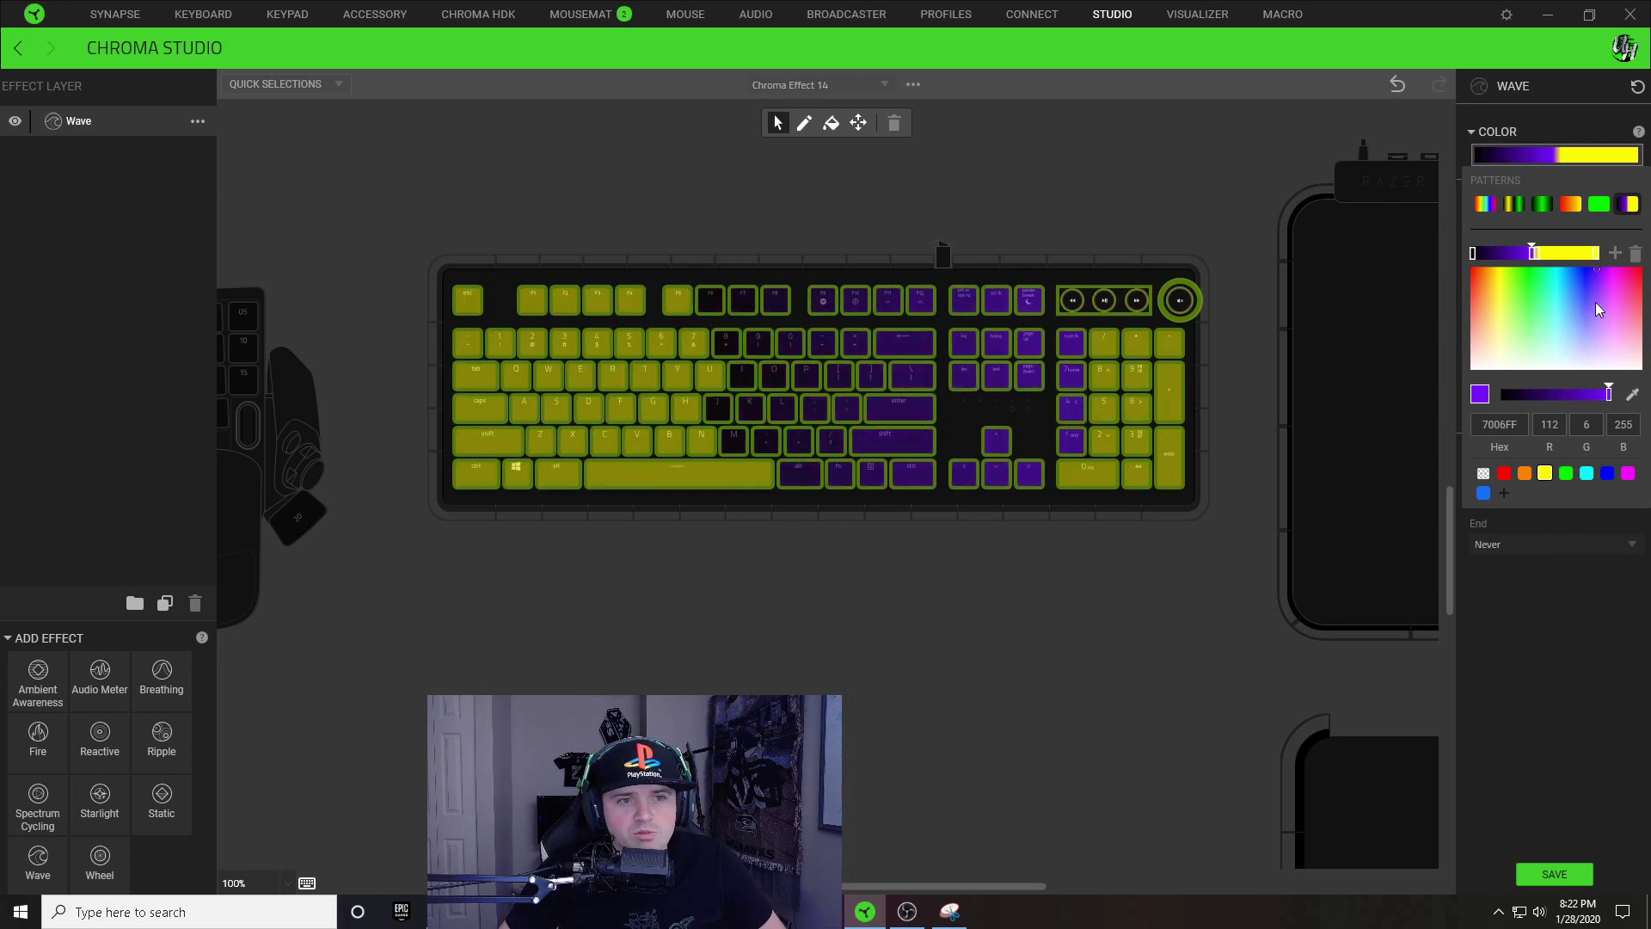
left_click_drag(1596, 271, 1597, 274)
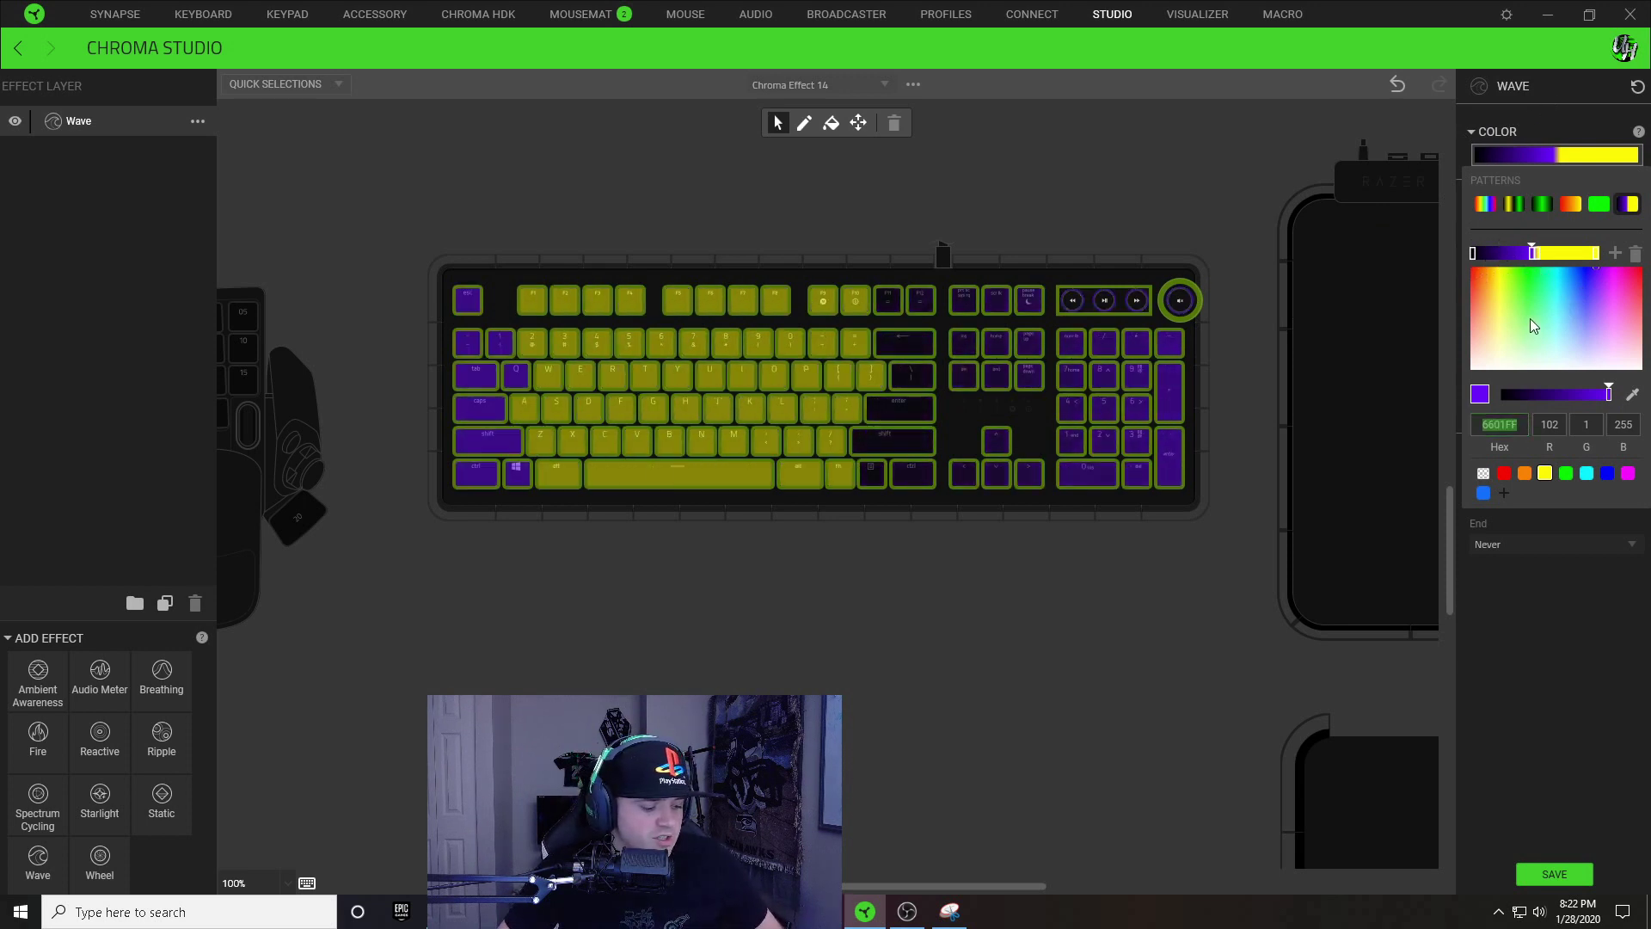
left_click(1473, 253)
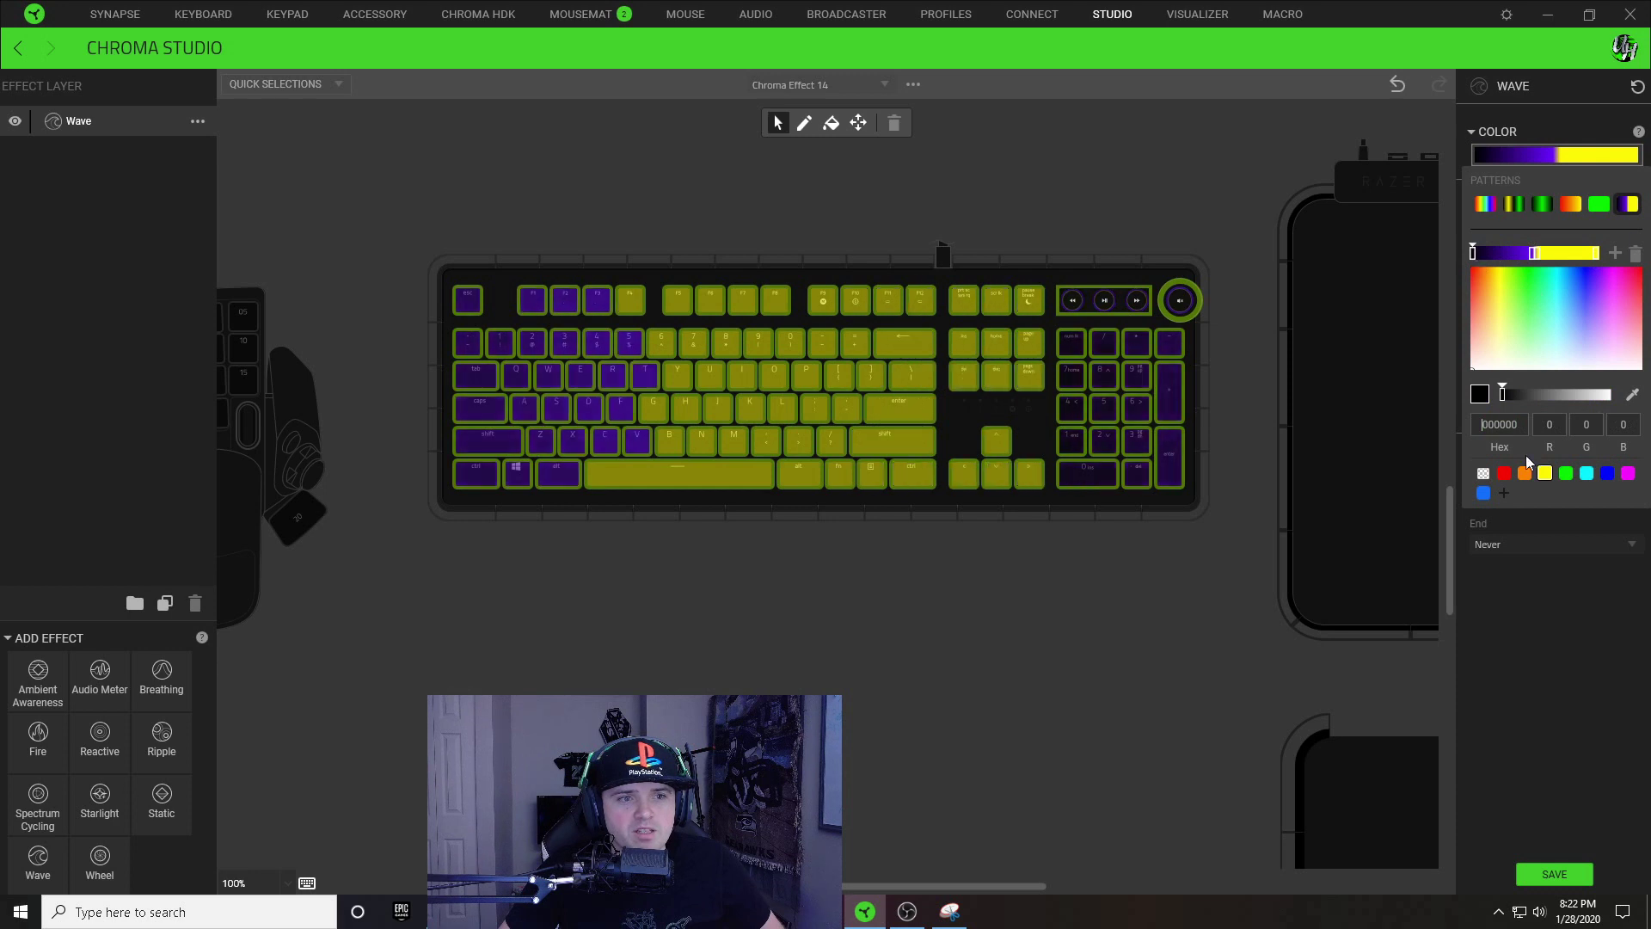
type("6601FF")
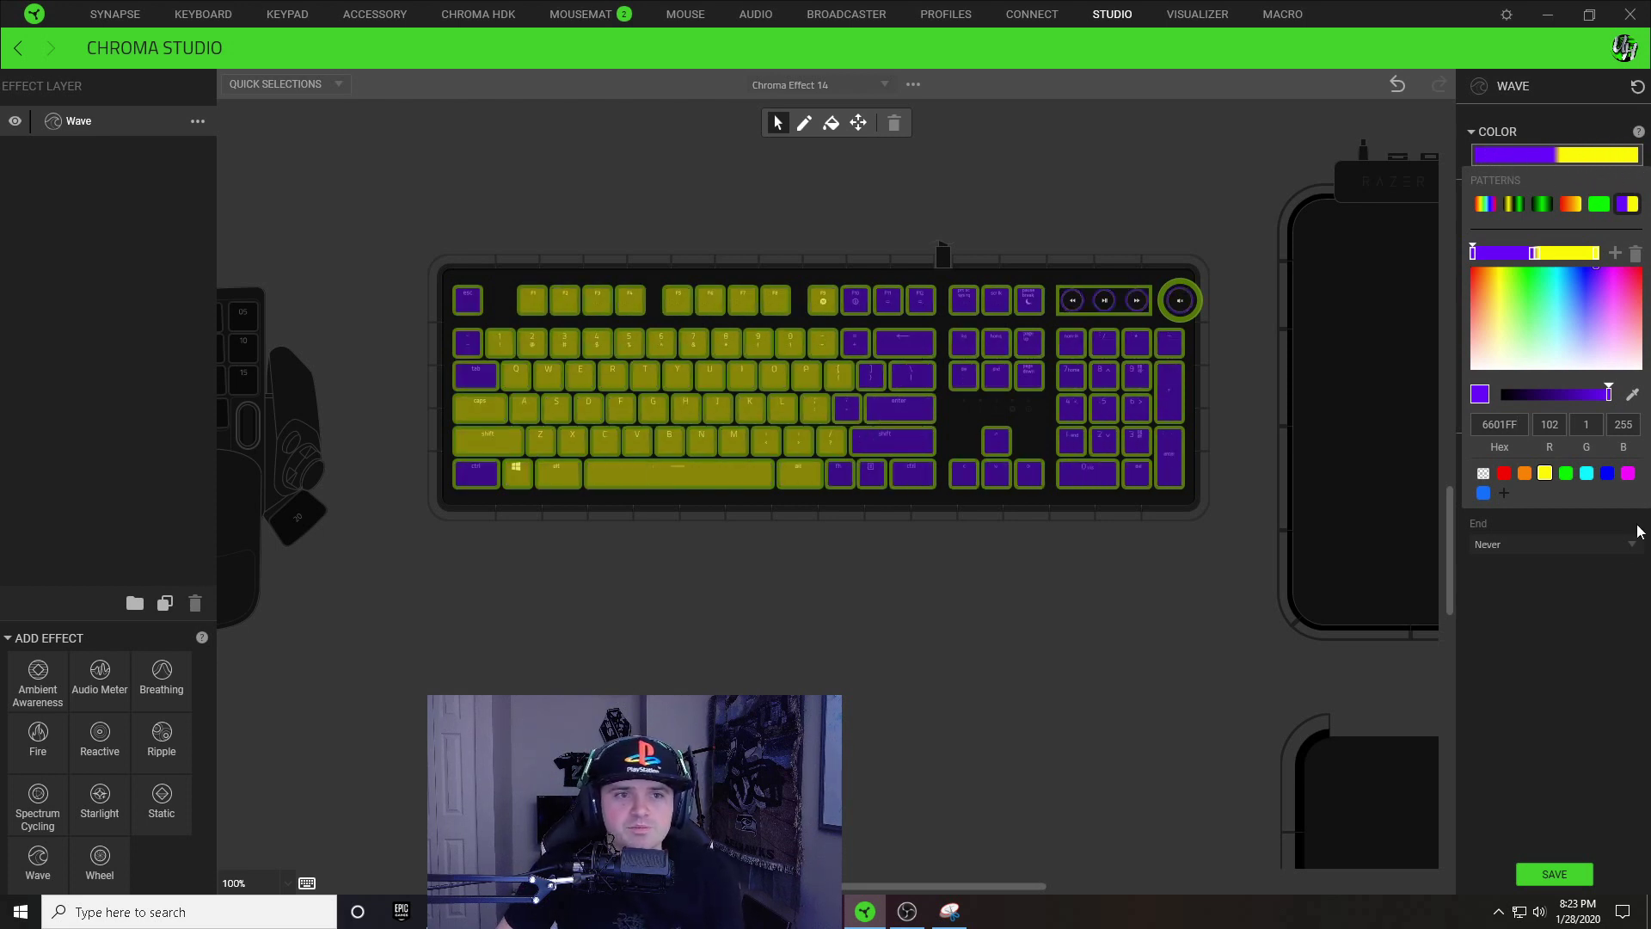
Step: Close the colour picker and set the wave speed to 8
left_click(1539, 584)
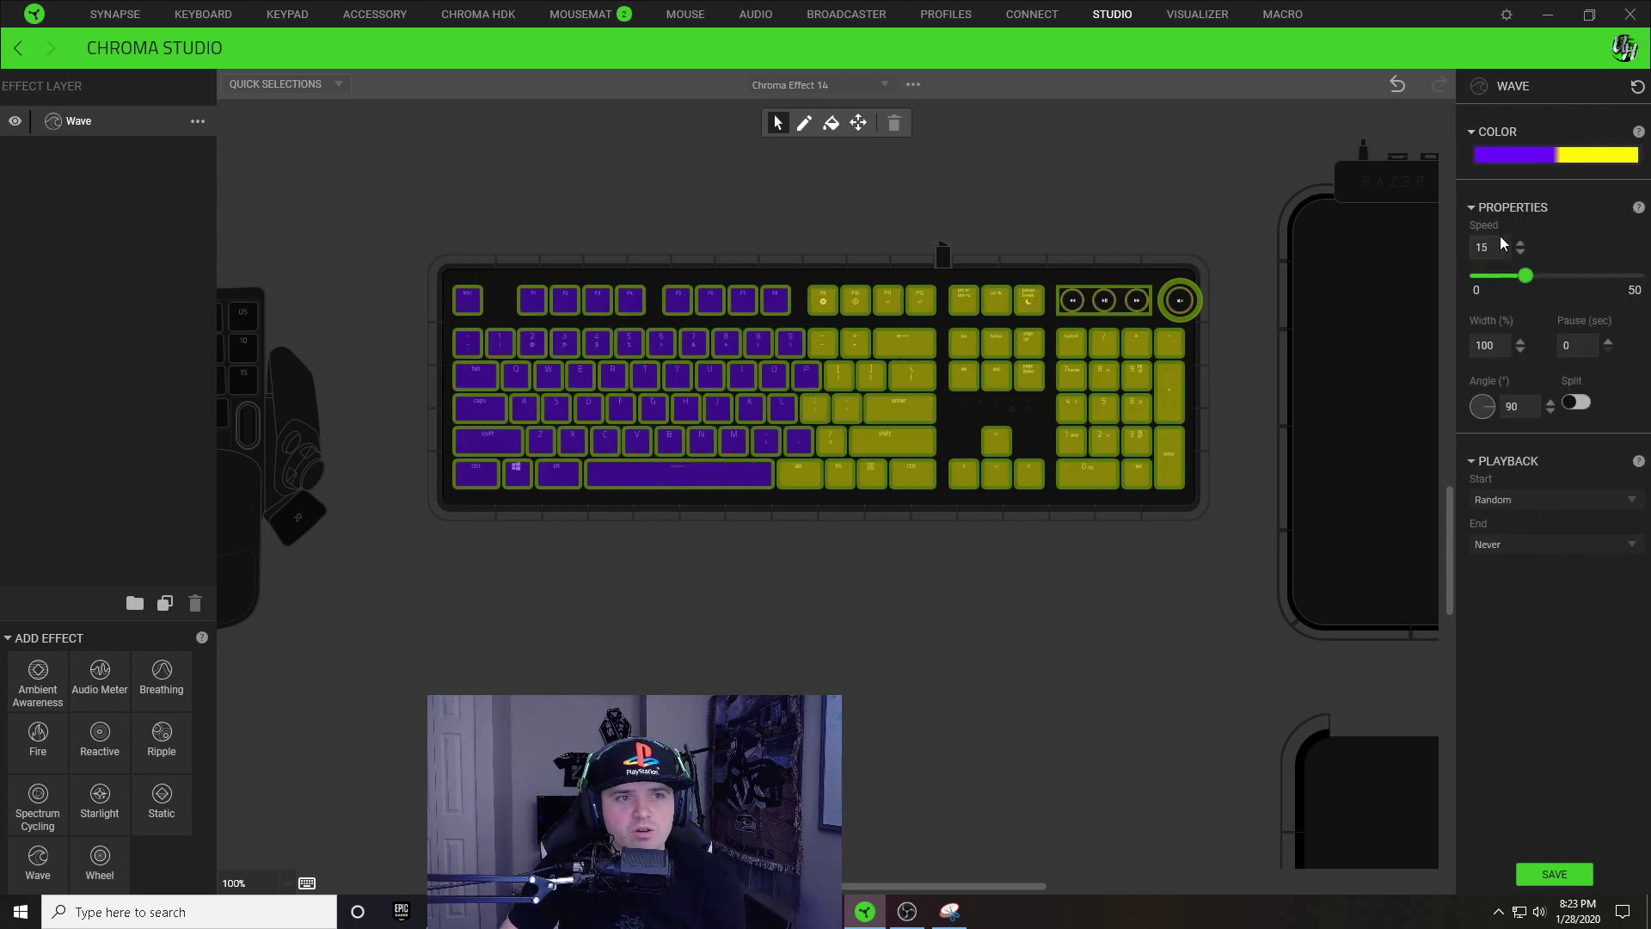
left_click_drag(1479, 250, 1457, 260)
type("8")
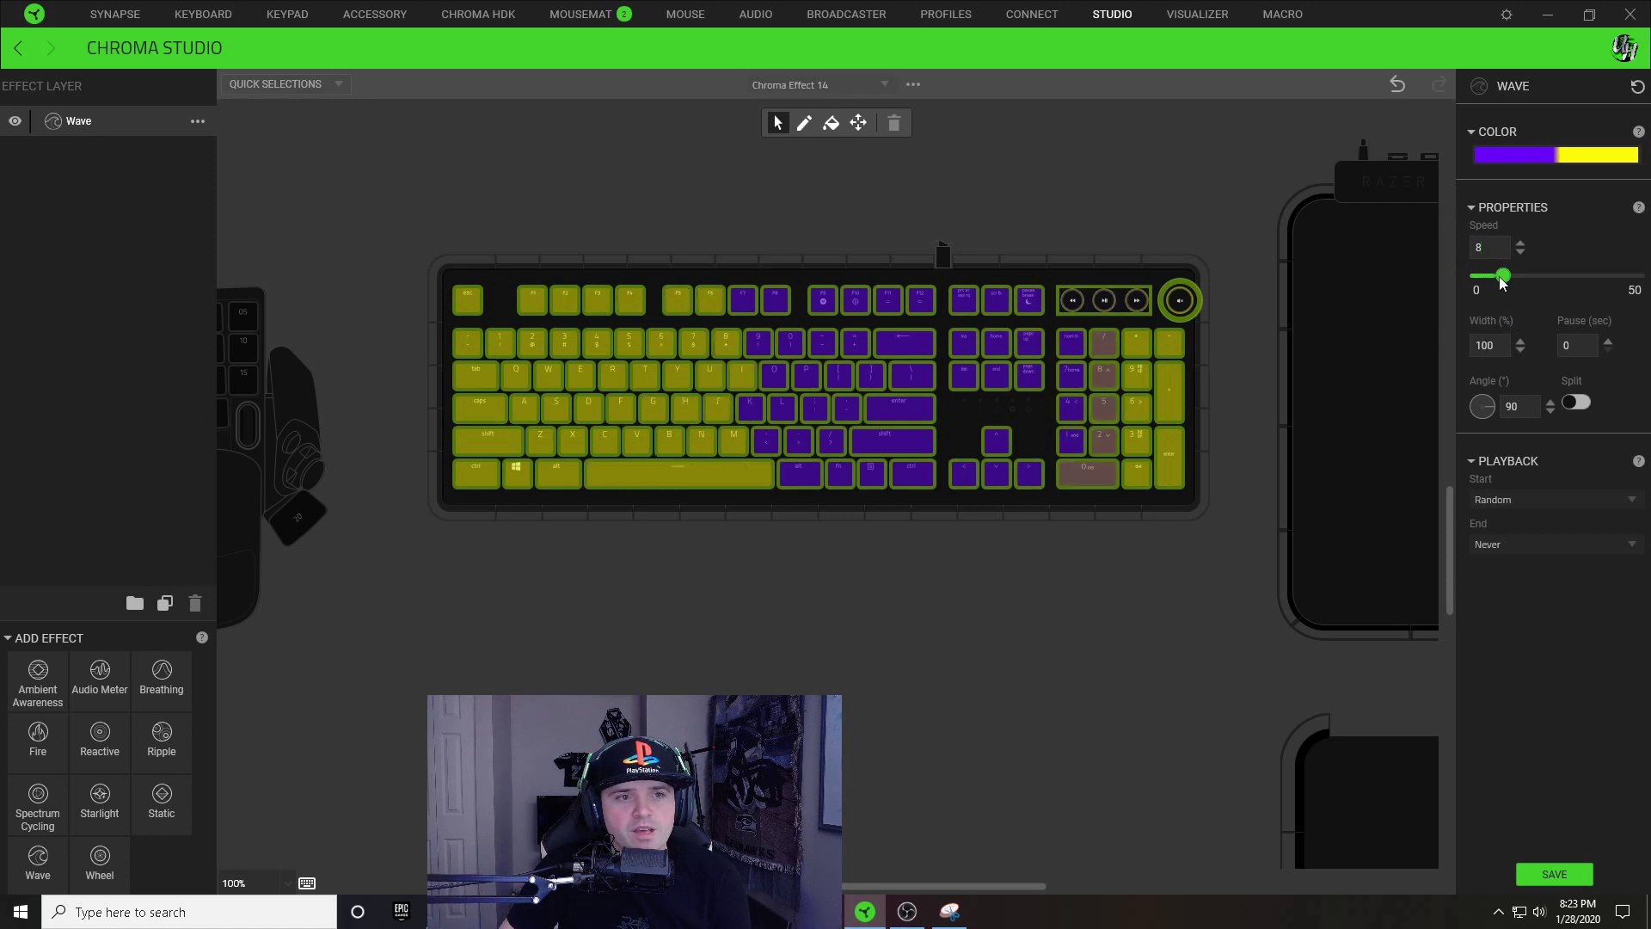
Step: Set the wave angle to 180° and its width to 400%
left_click_drag(1489, 403, 1483, 448)
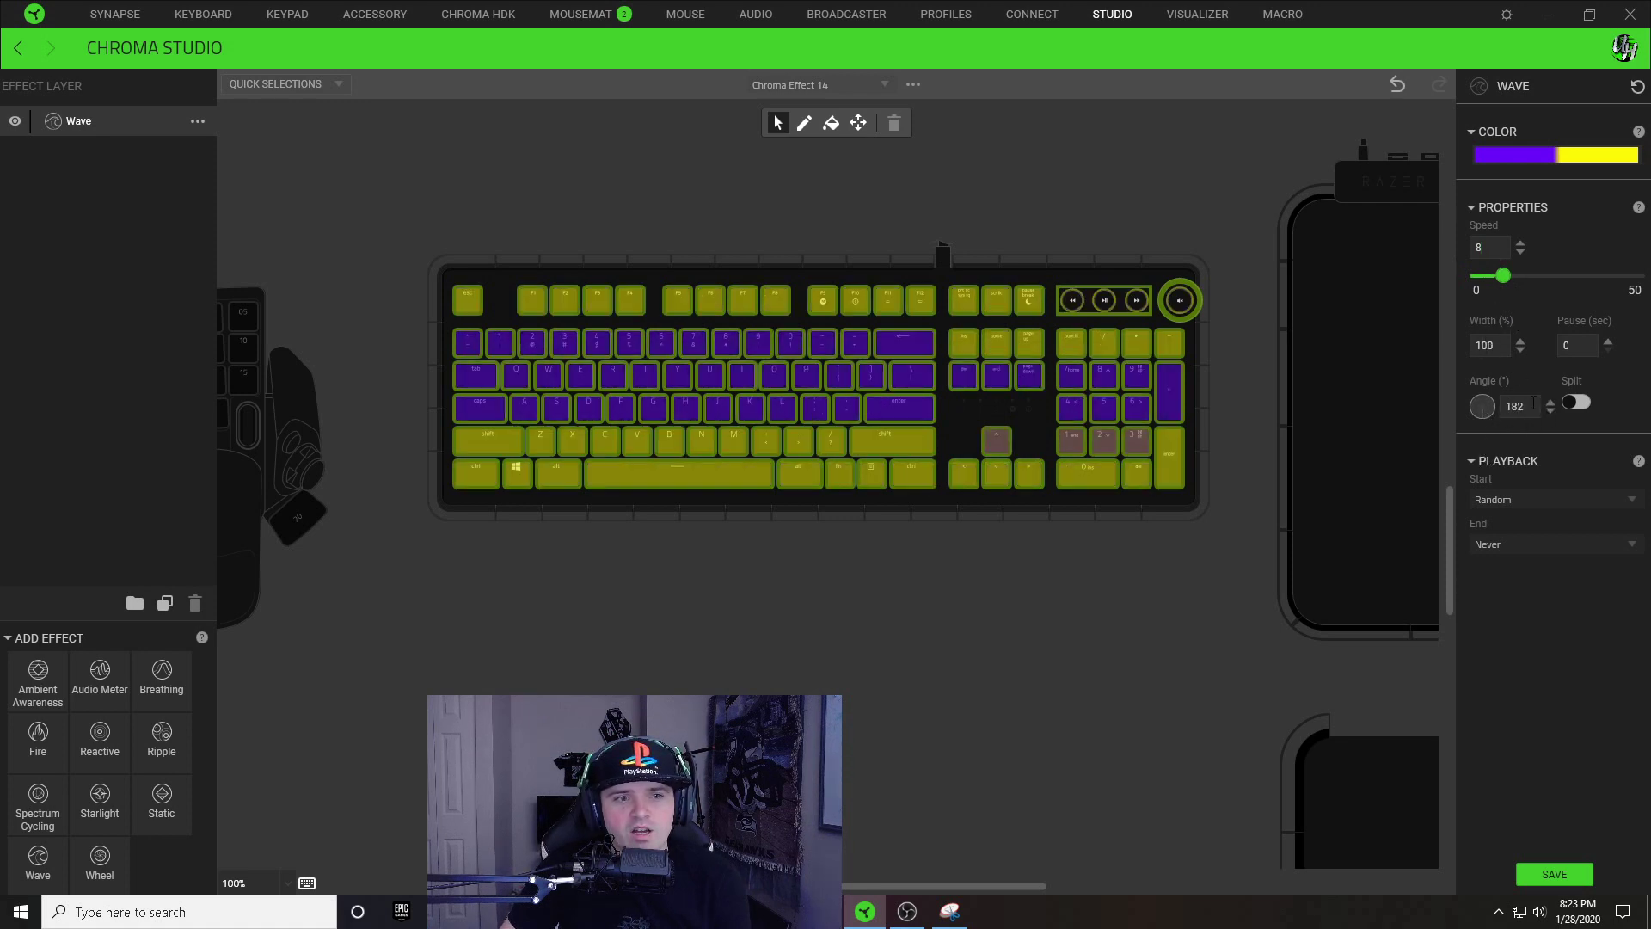
type("180")
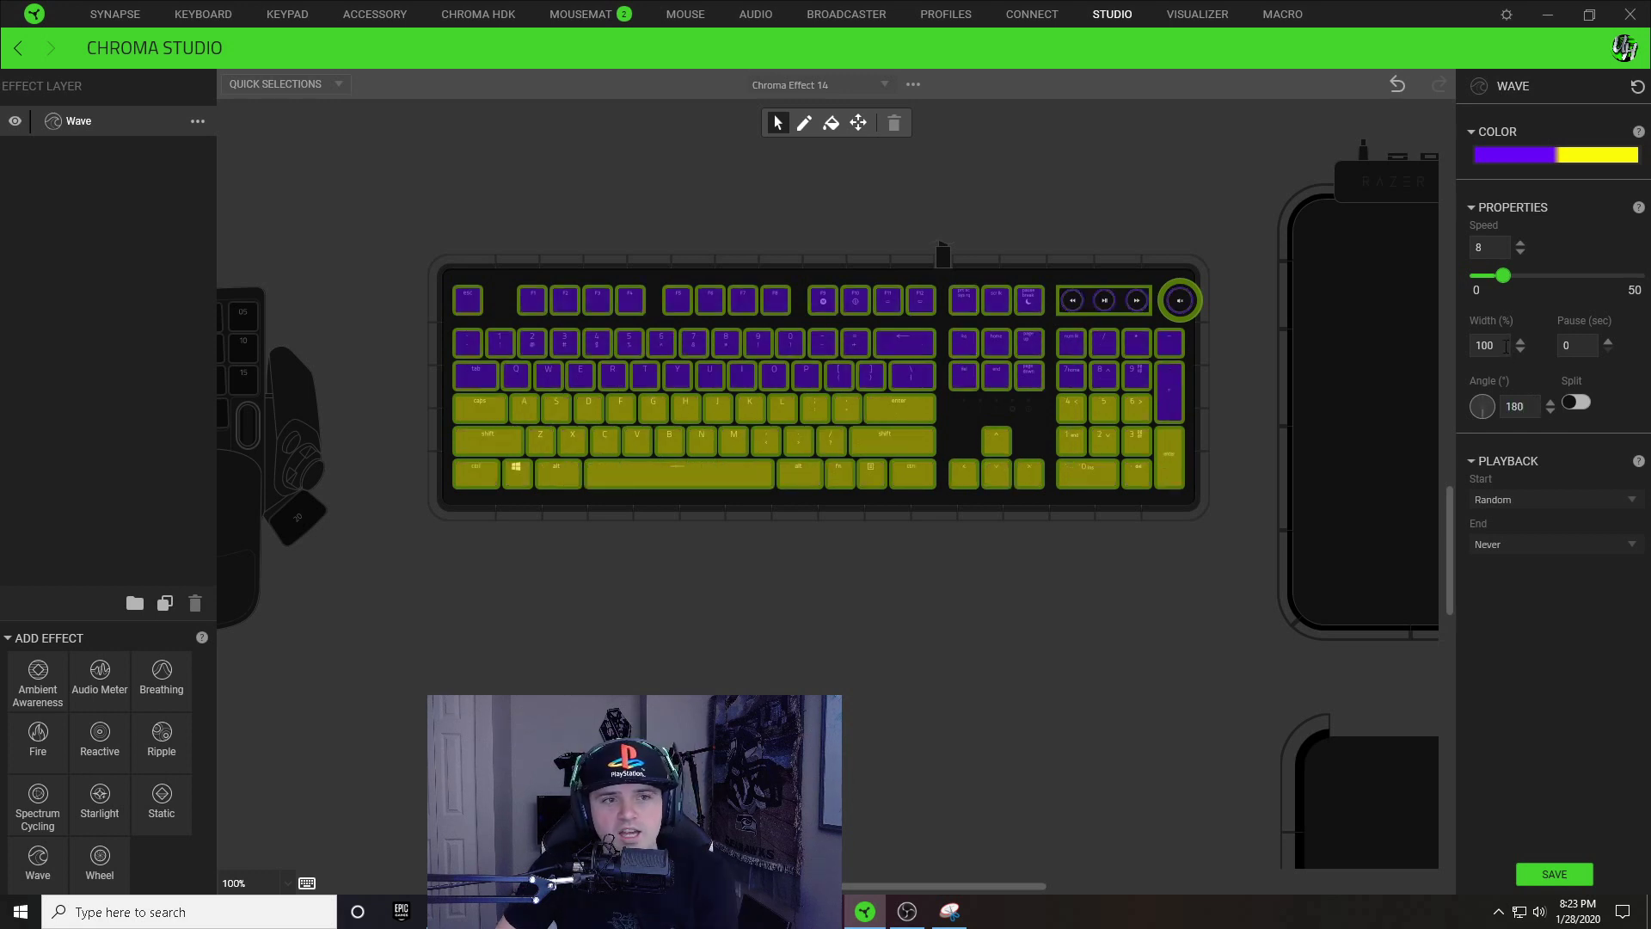
left_click_drag(1501, 345, 1457, 344)
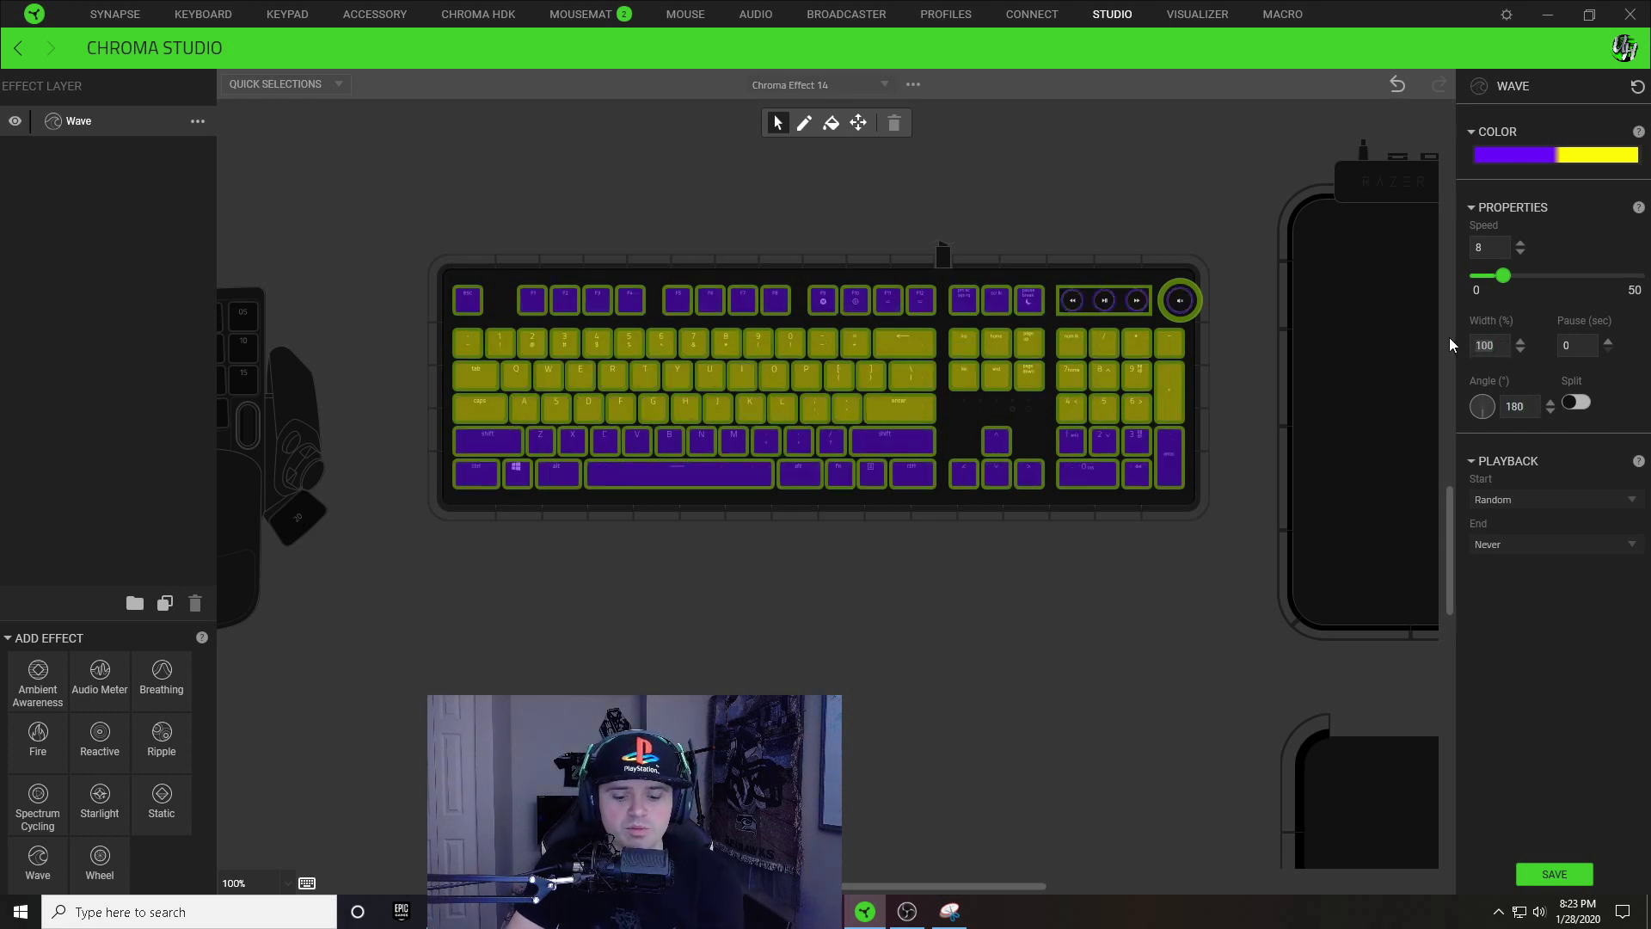
type("400")
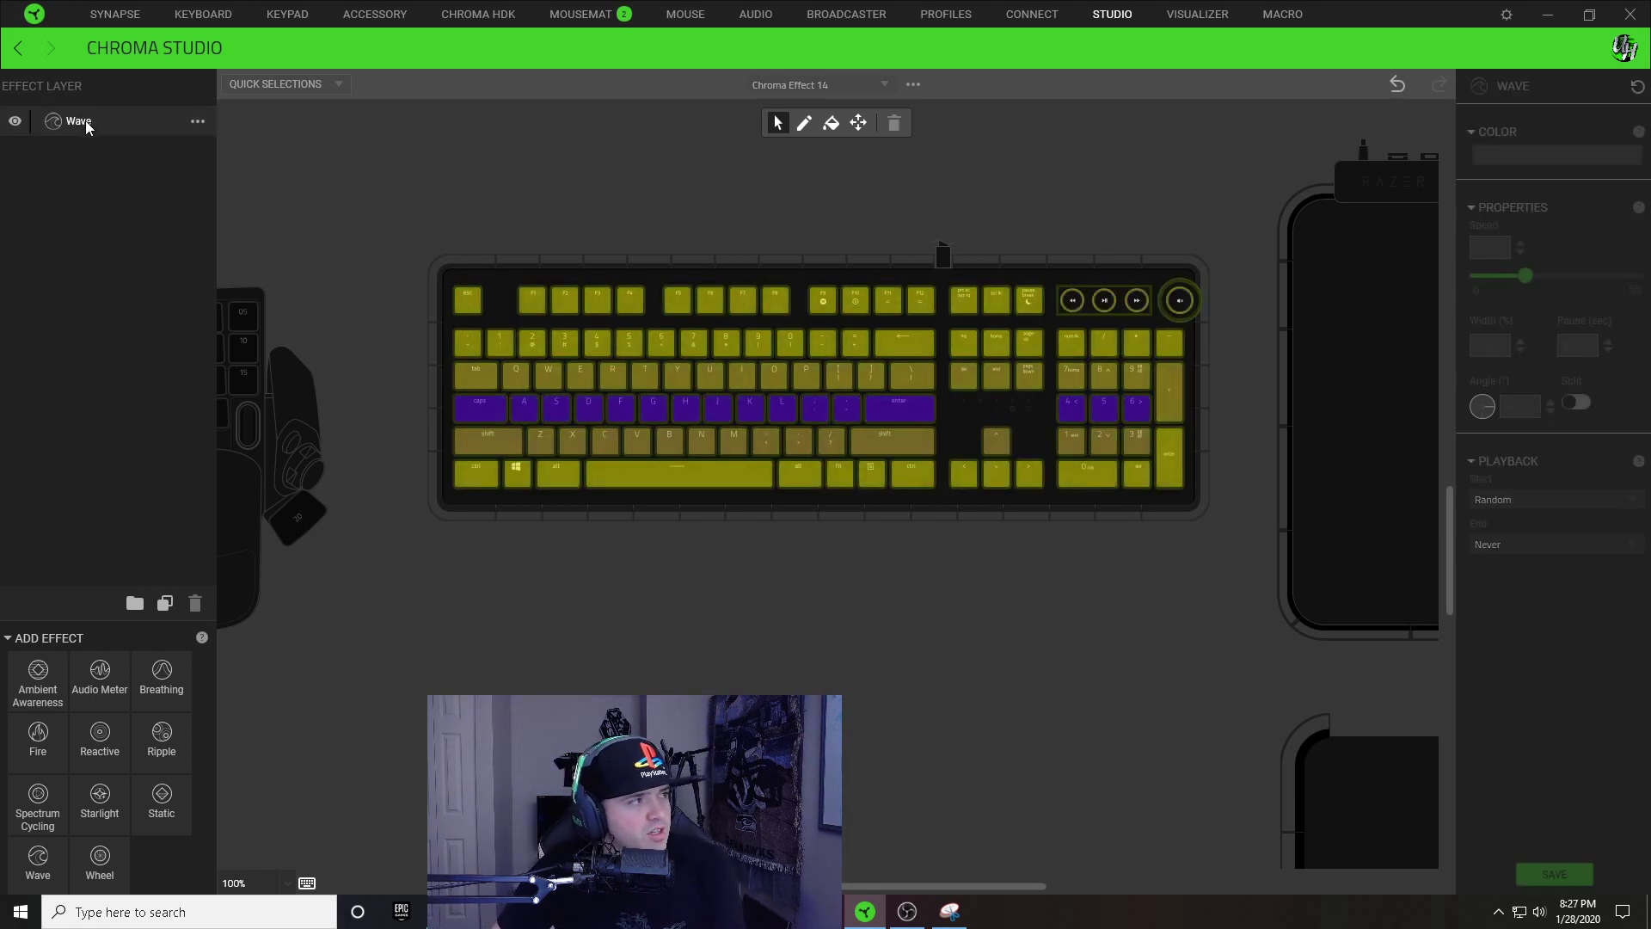
Step: Duplicate the Wave layer and rename the upper copy Kobe
right_click(85, 121)
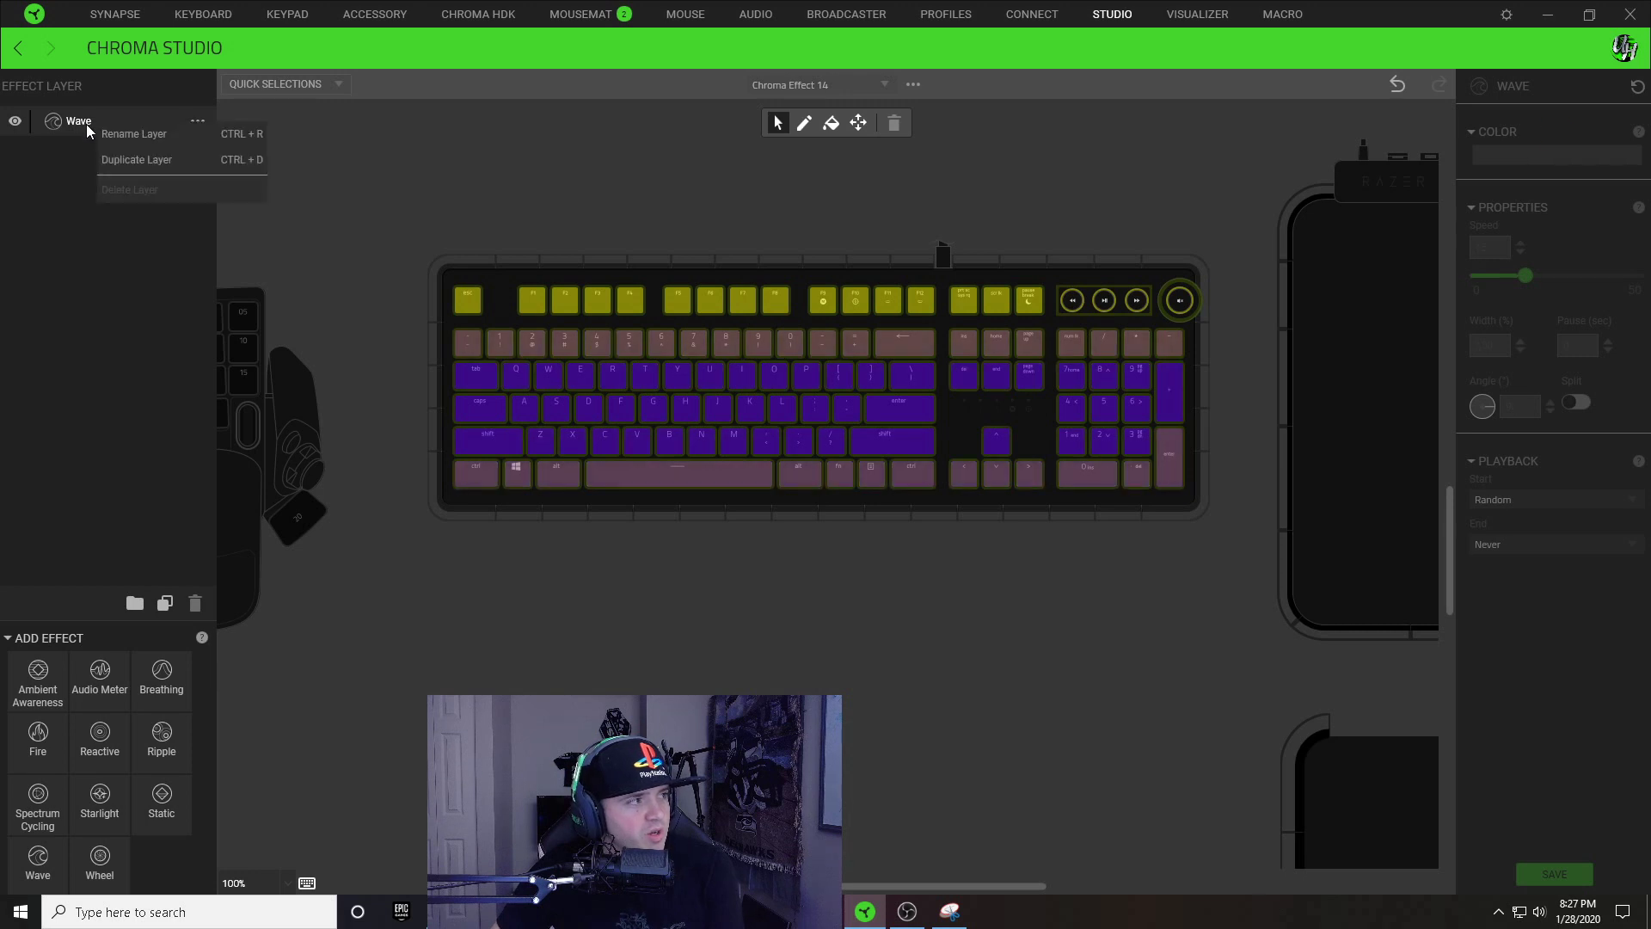
left_click(137, 162)
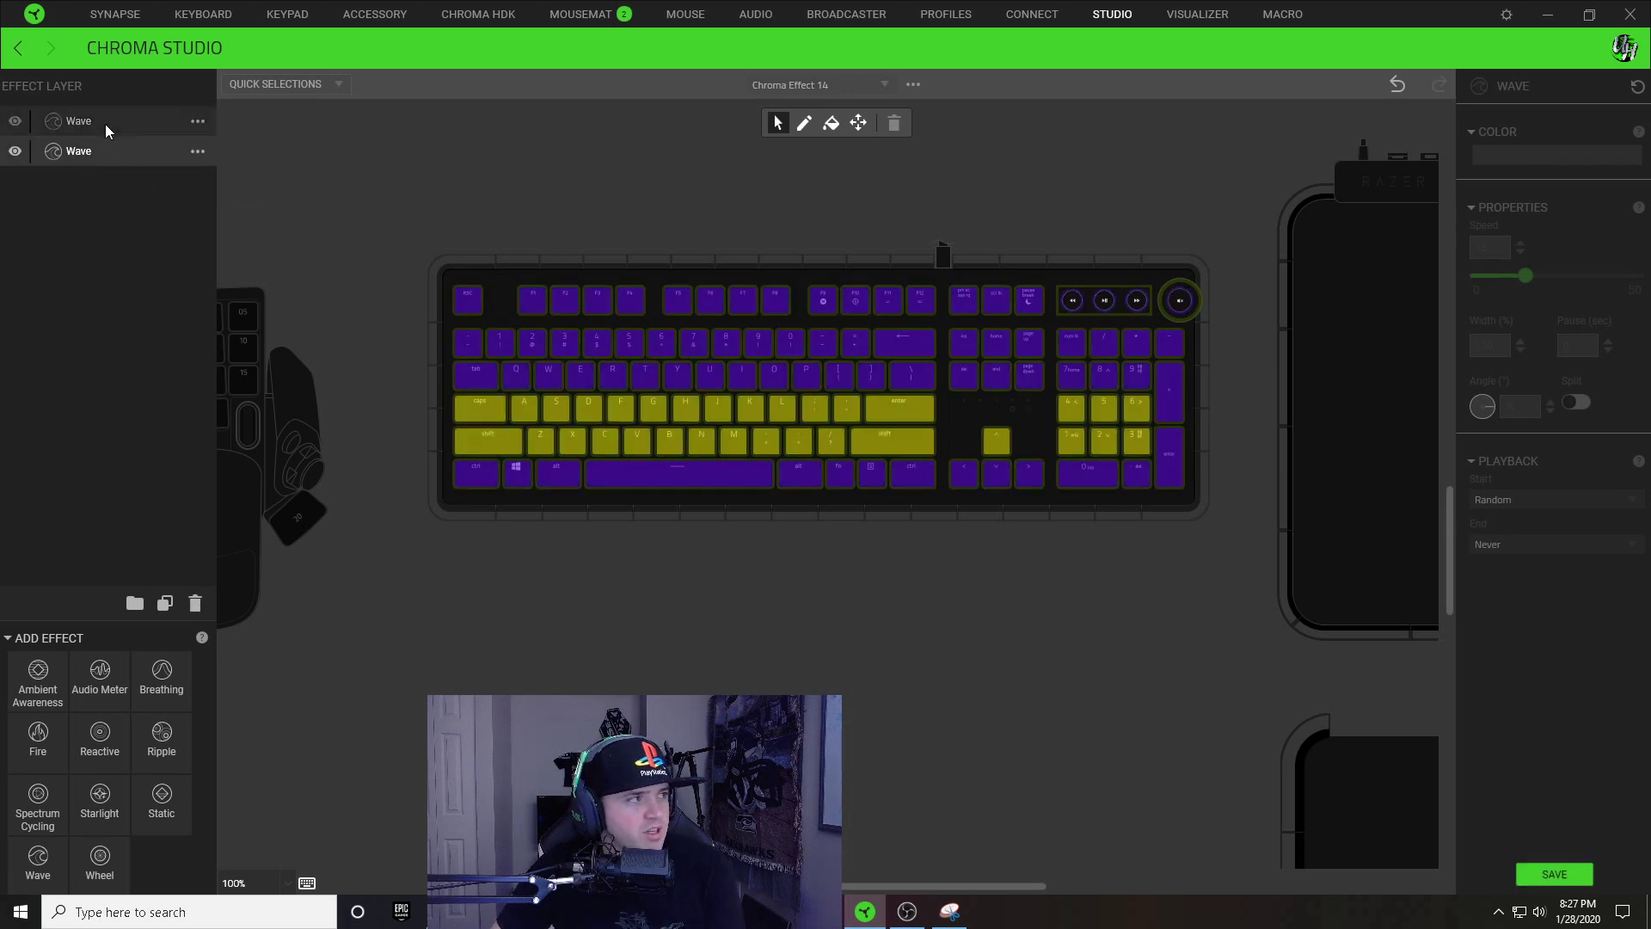
double_click(105, 120)
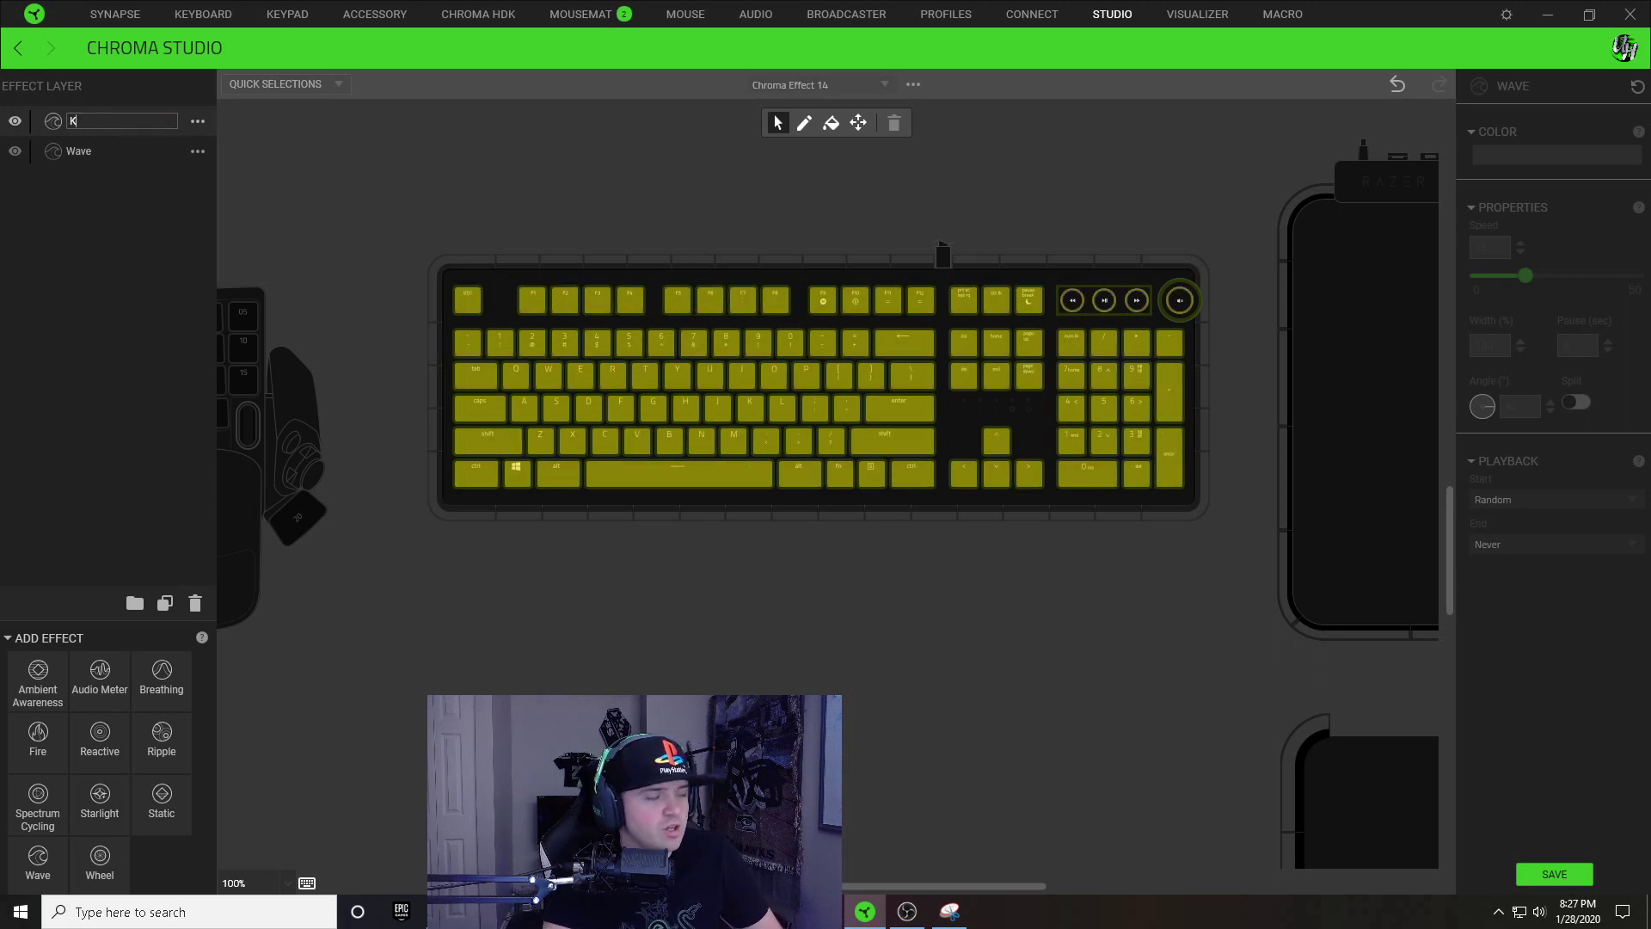
type("Kobe")
key("Return")
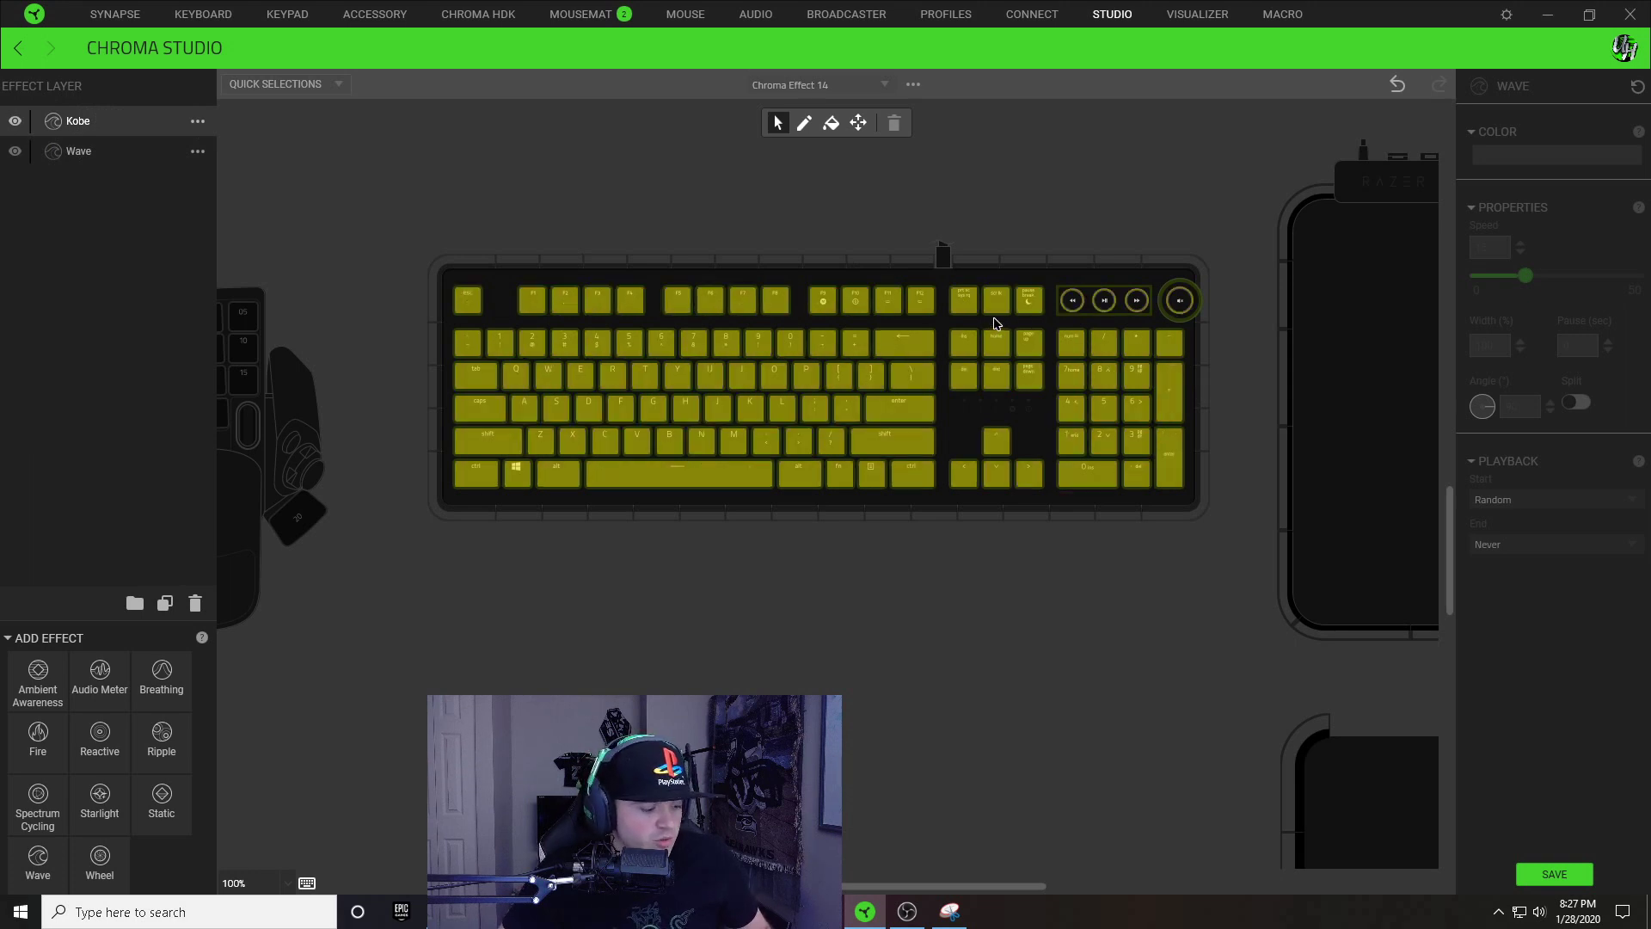
Step: Clear the Kobe layer's wave from every key except the navigation, arrow and numpad keys that form the number 24
double_click(993, 343)
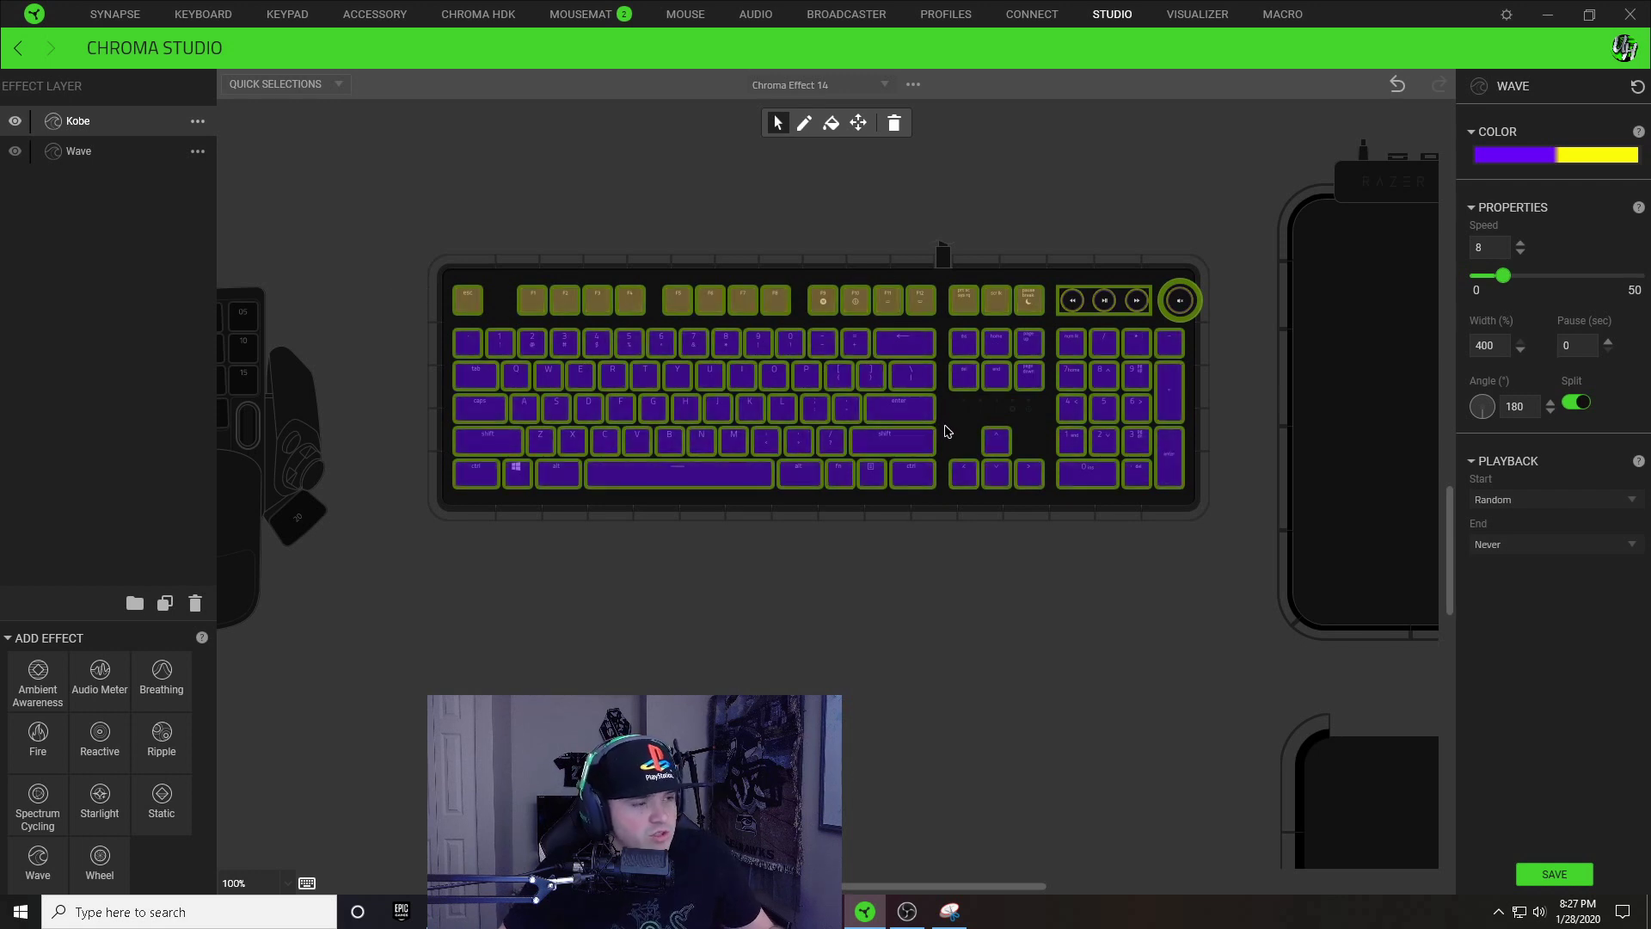
left_click(966, 349)
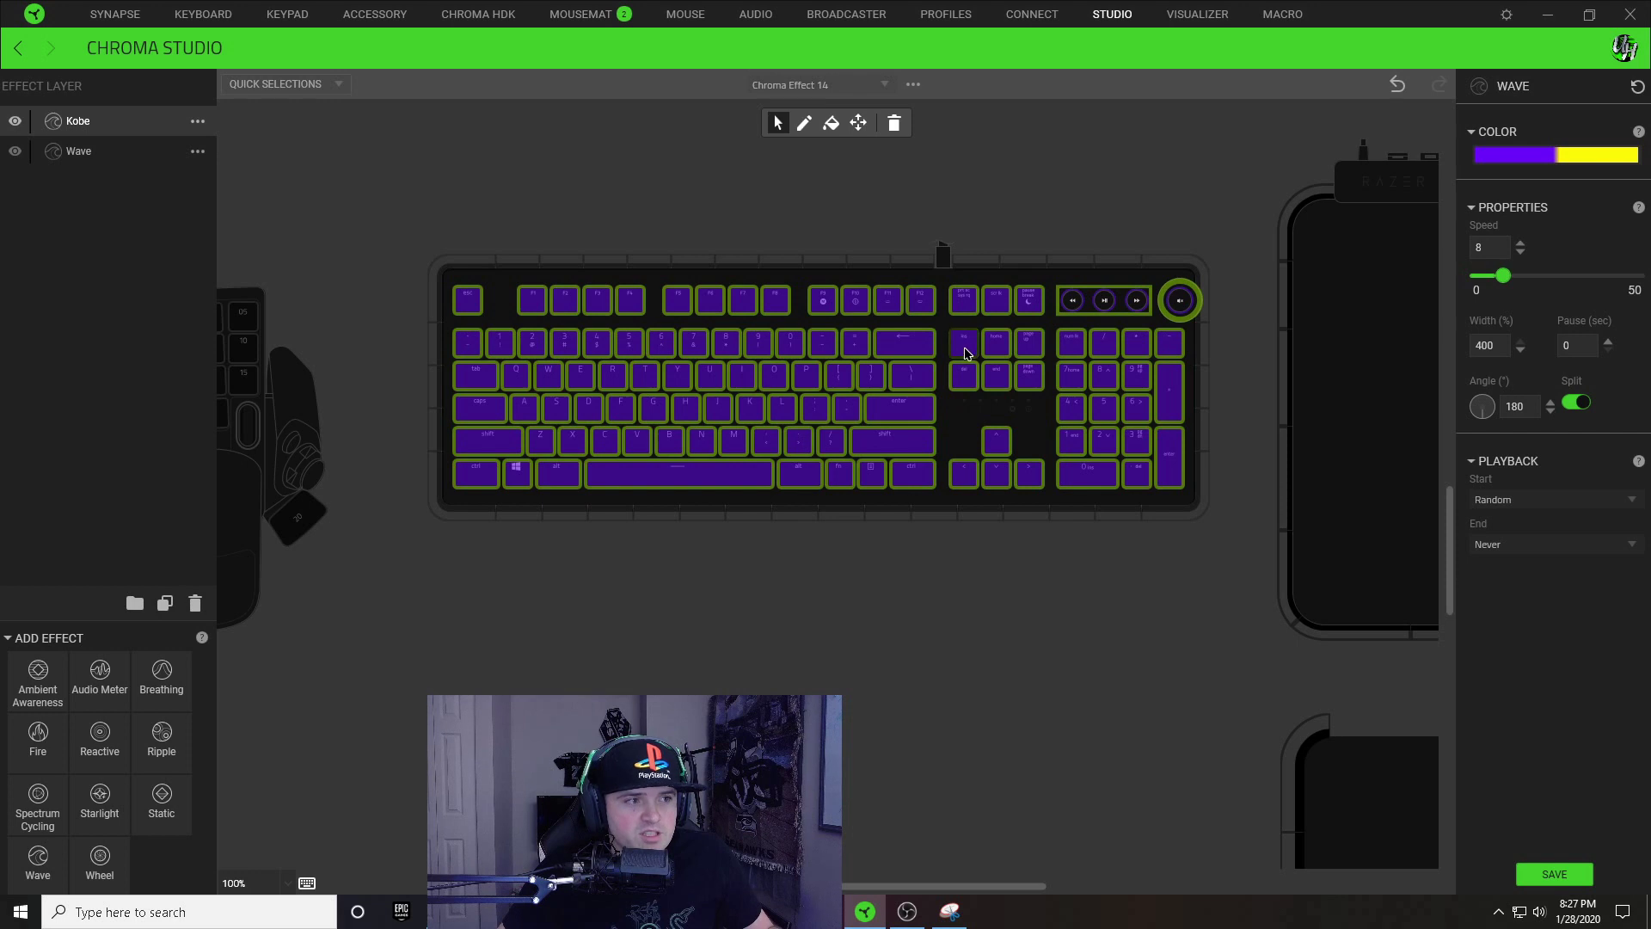
left_click(996, 348)
left_click(1029, 344)
left_click(1029, 376)
left_click(996, 441)
left_click(965, 473)
left_click(996, 473)
left_click(1029, 473)
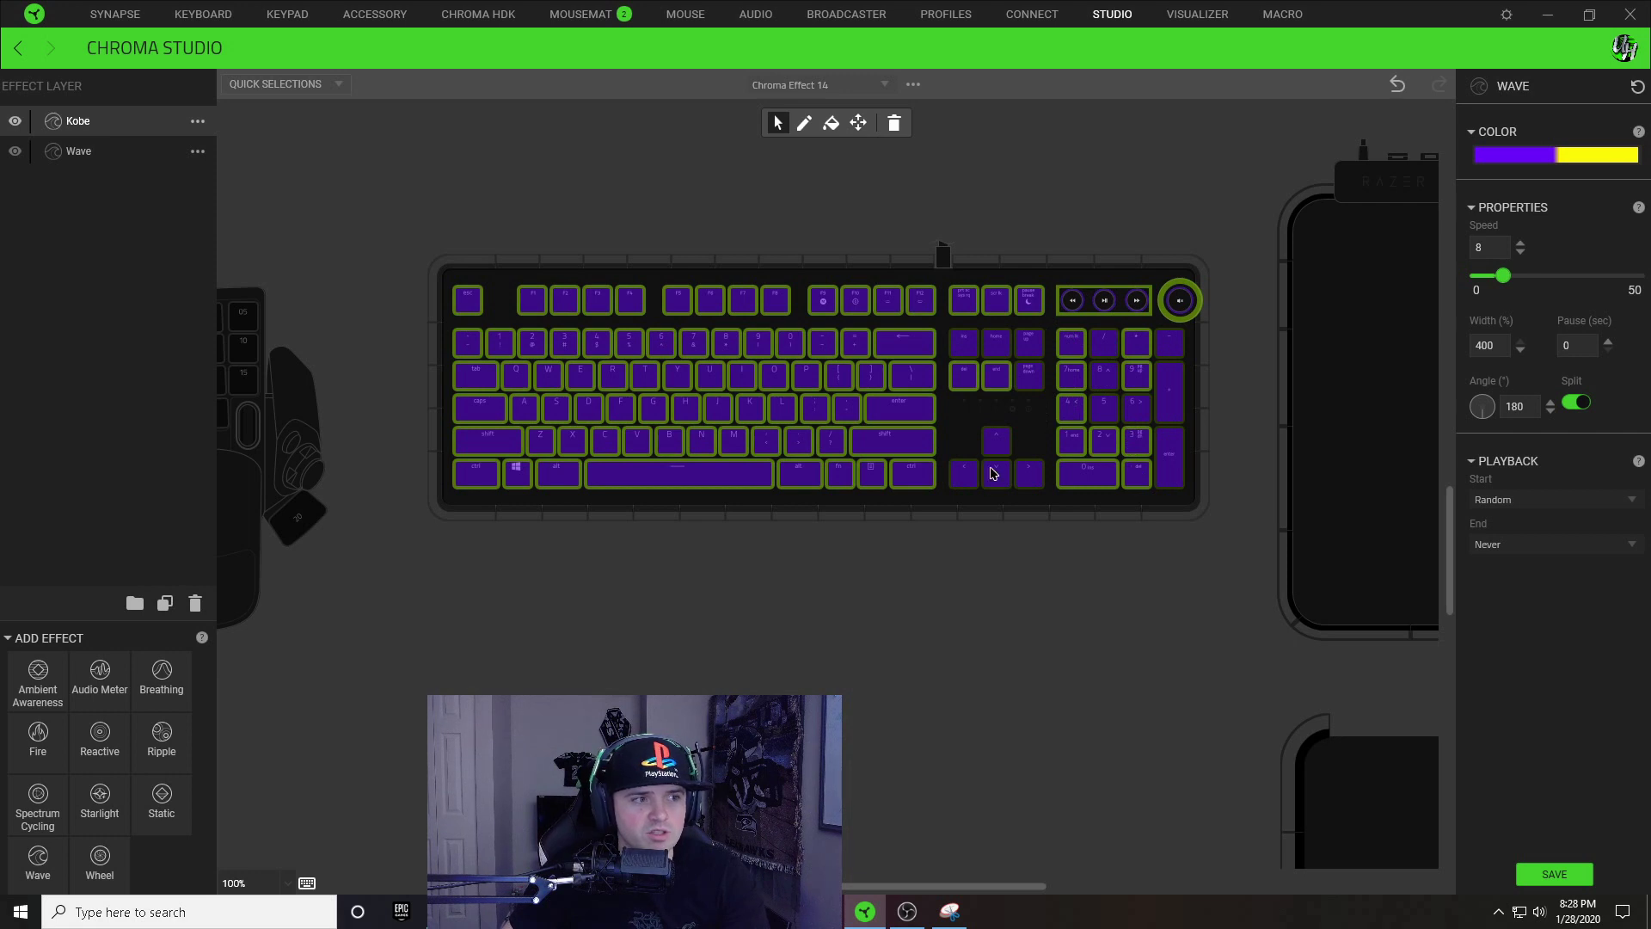
right_click(1163, 397)
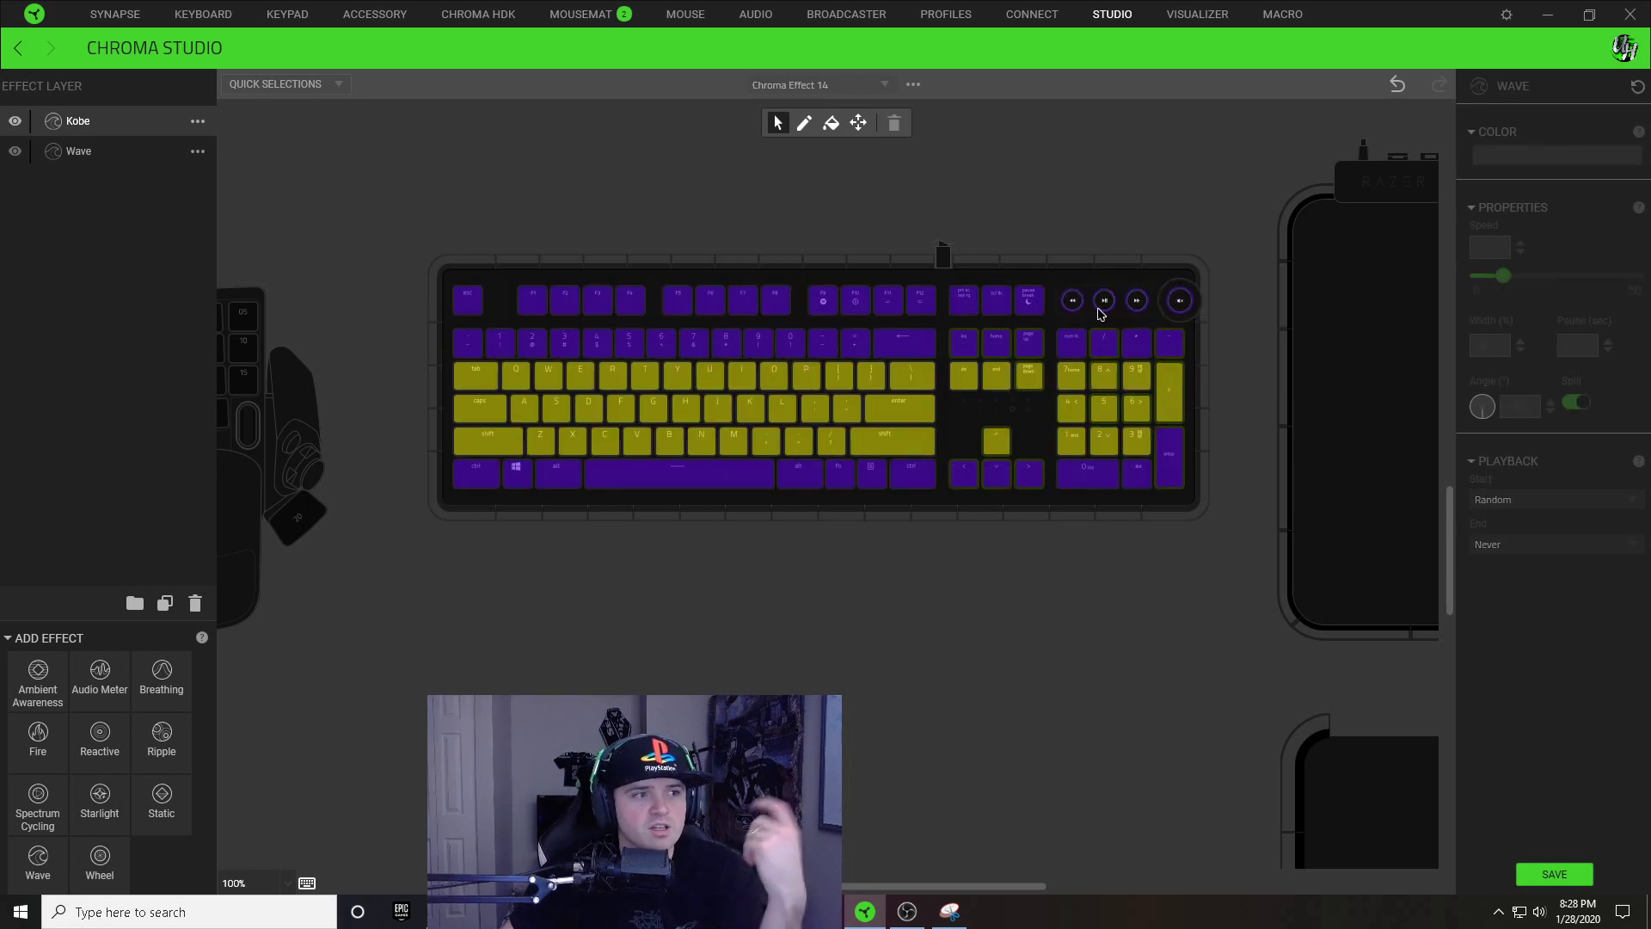
Step: Select the Kobe layer's remaining keys and make the gradient's purple stops transparent with hex 000000
left_click(1114, 351)
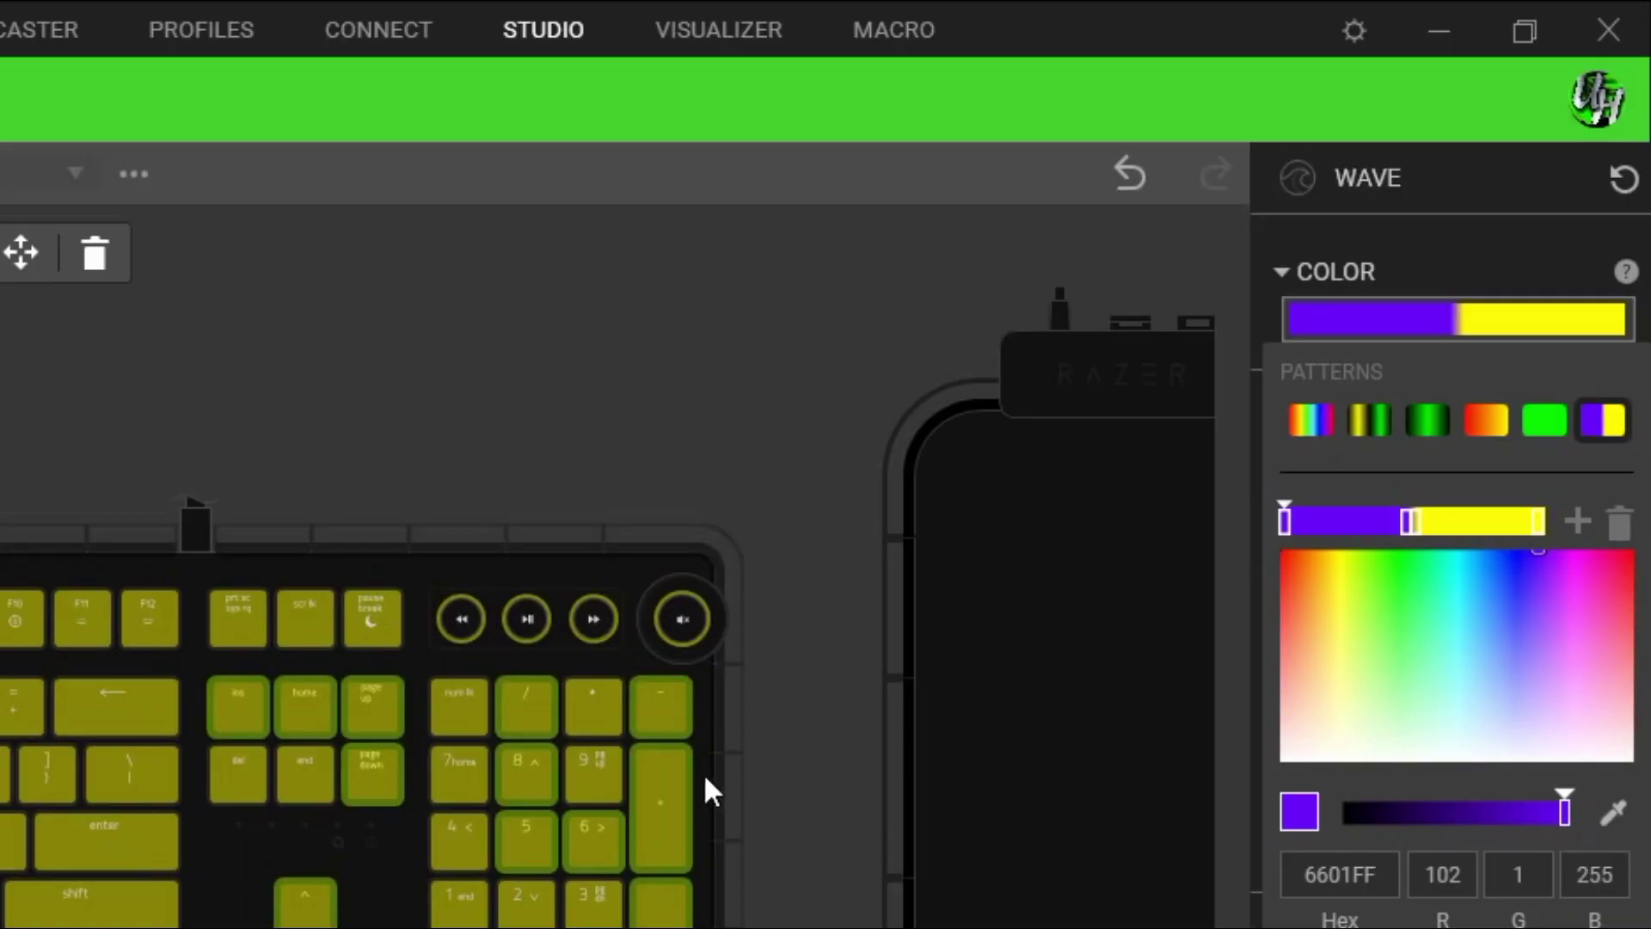
left_click(1475, 317)
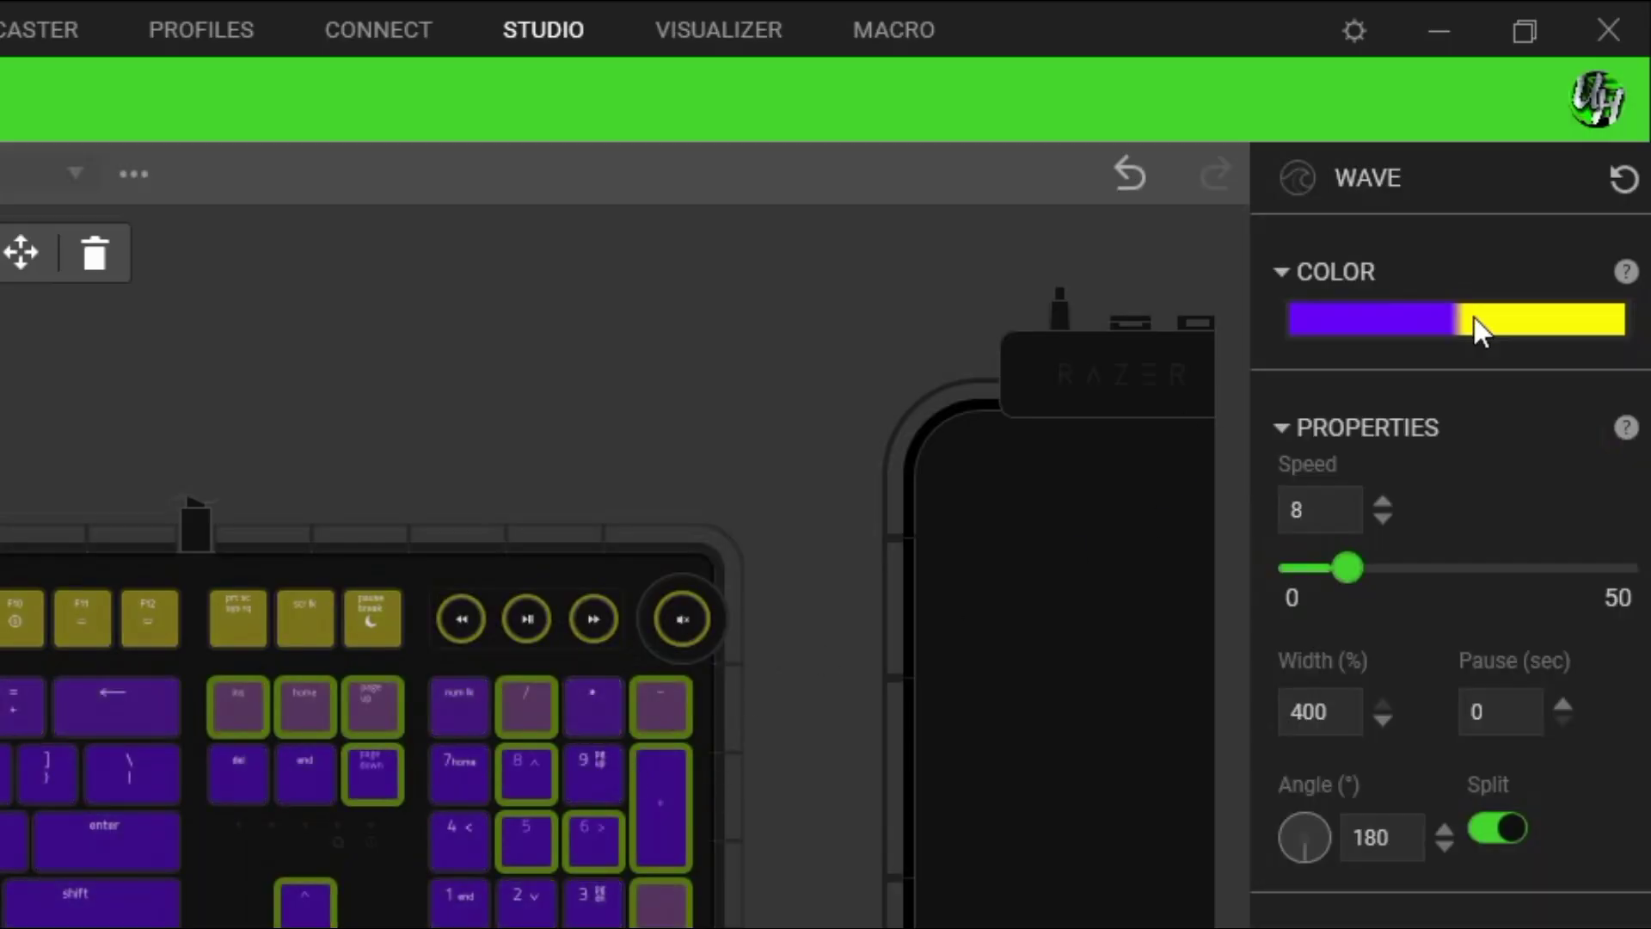
left_click(1475, 317)
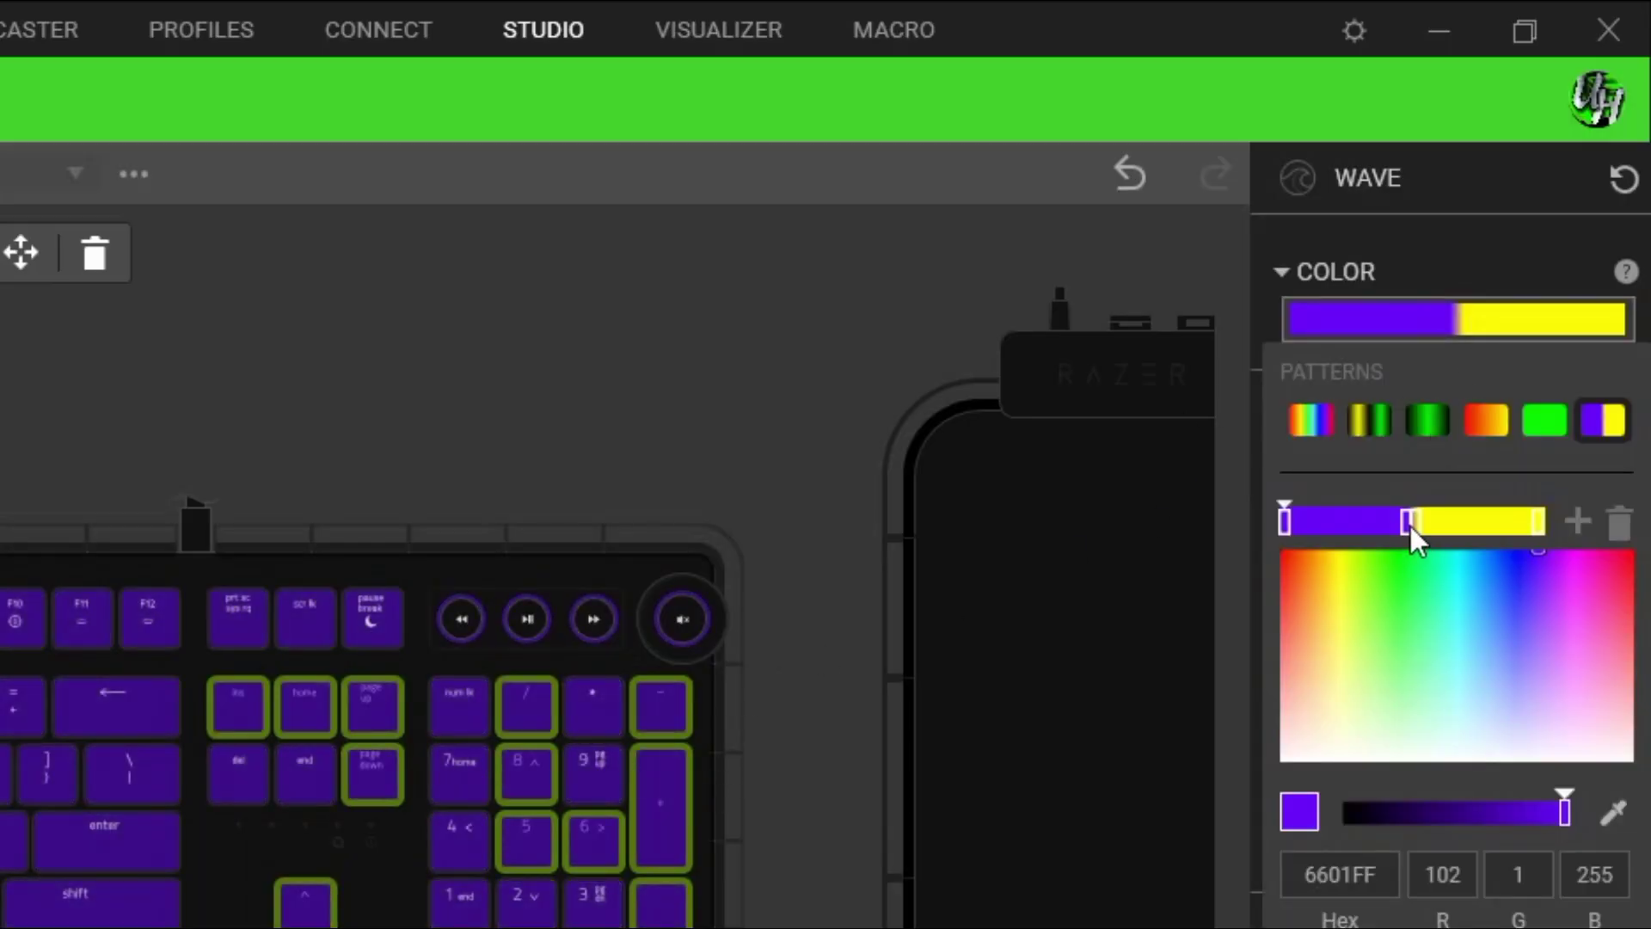
left_click(1405, 520)
left_click(1285, 521)
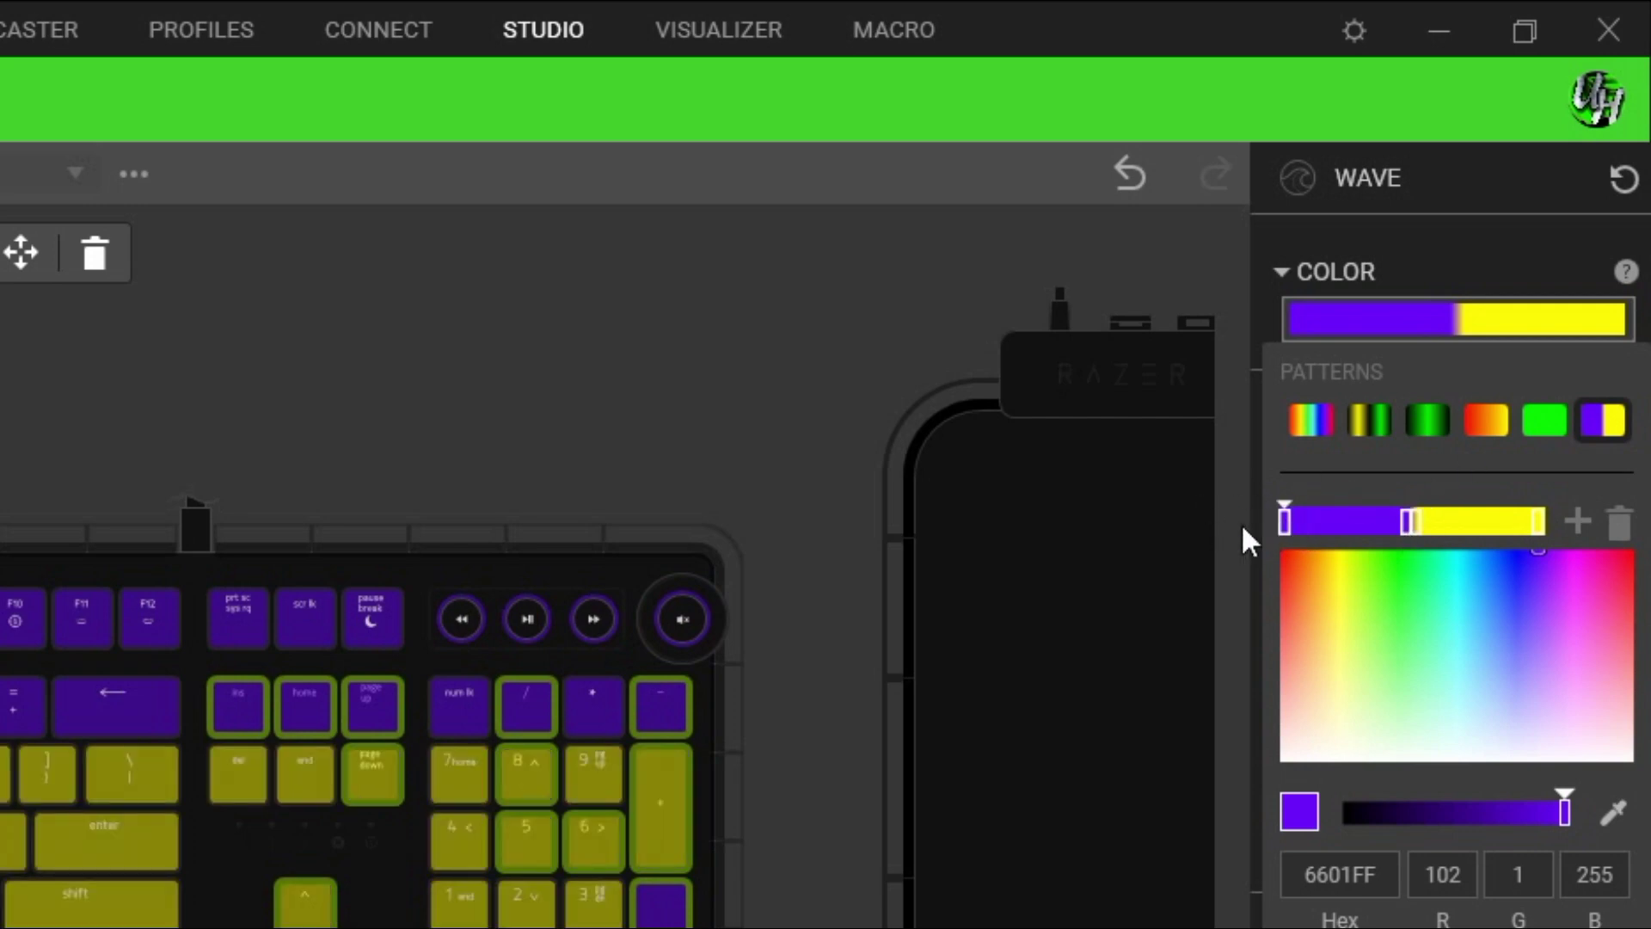
left_click(1621, 523)
left_click(1405, 519)
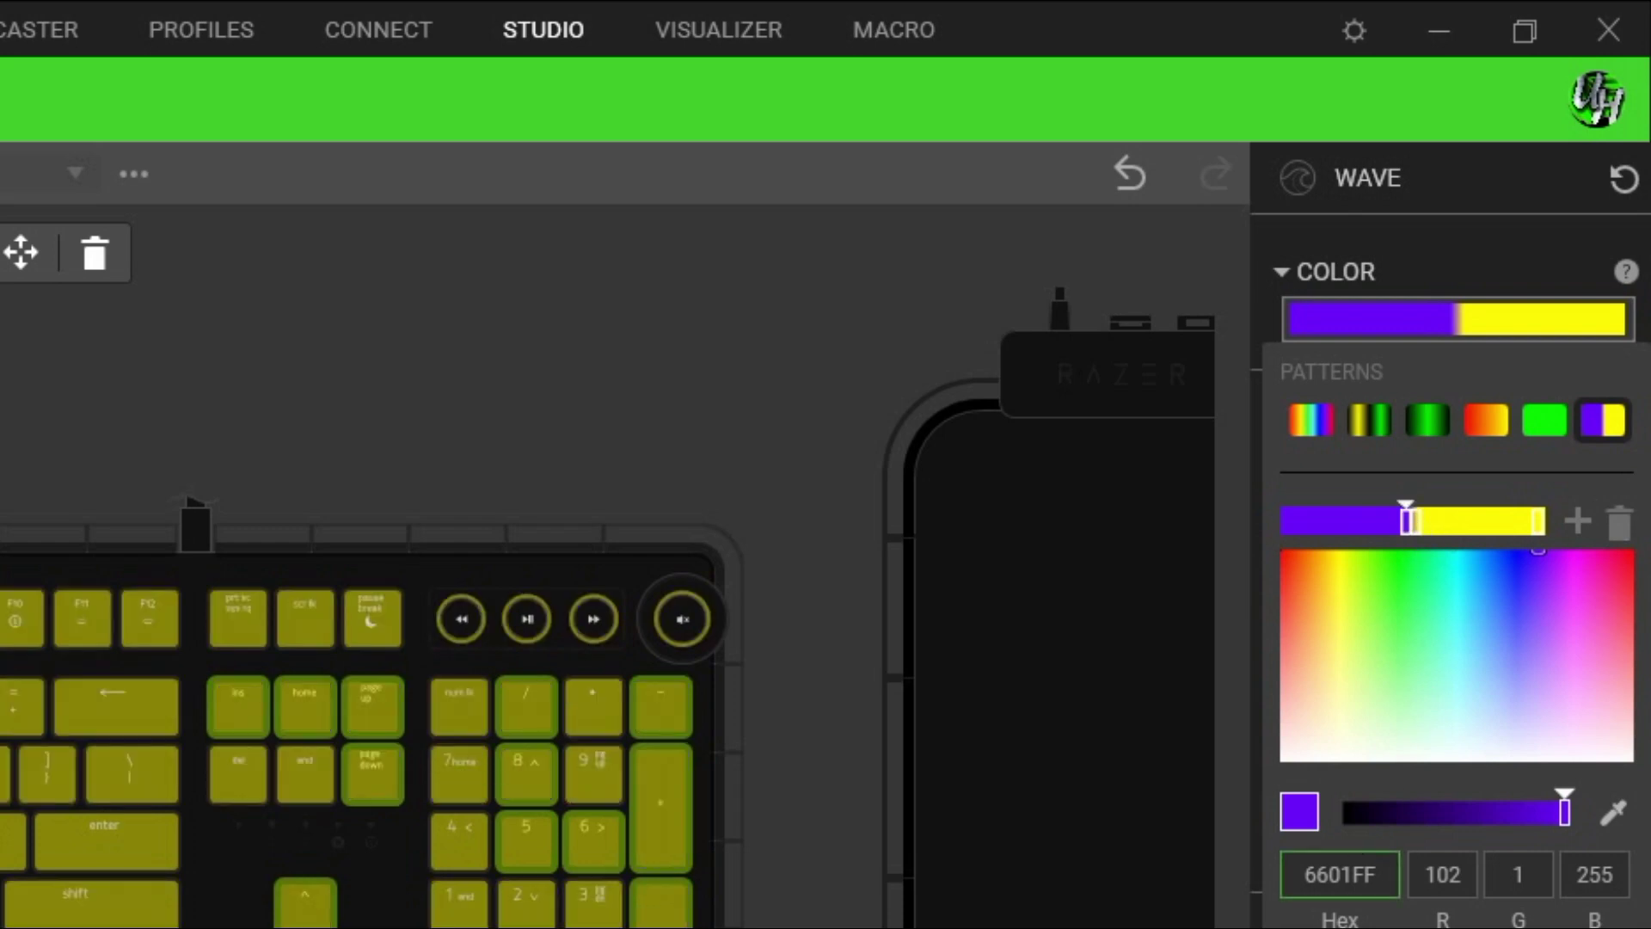
type("000000")
key("Return")
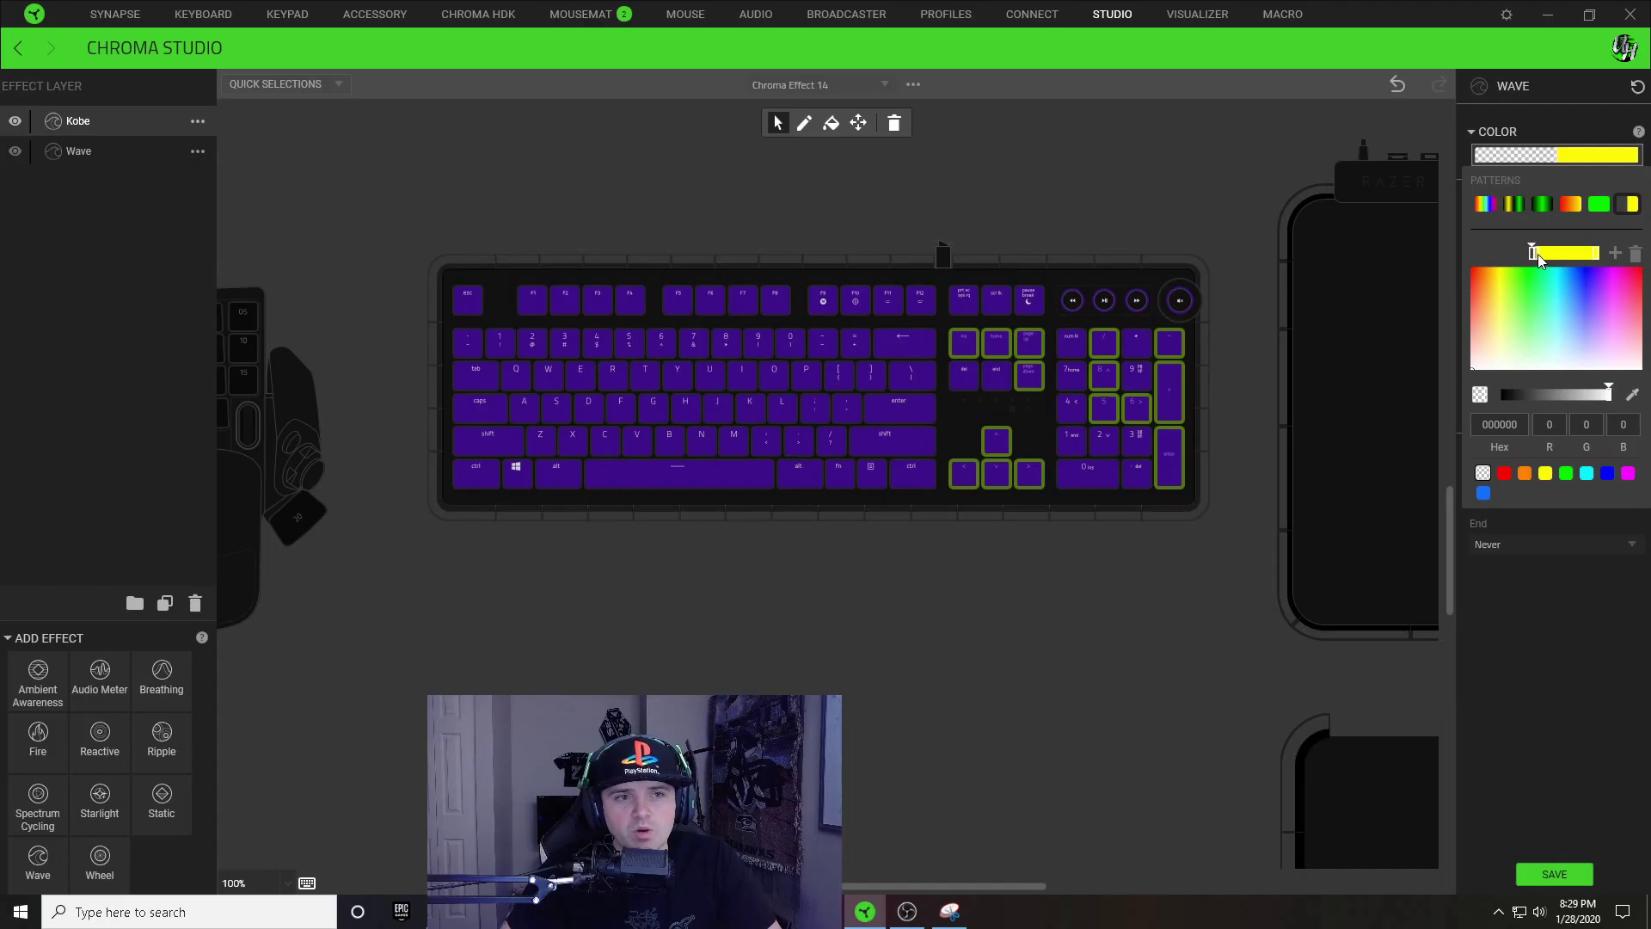
Step: Set the middle and last yellow stops of the Kobe gradient to purple 6601FF and close the colour picker
left_click(1537, 253)
left_click(1507, 423)
type("6601FF")
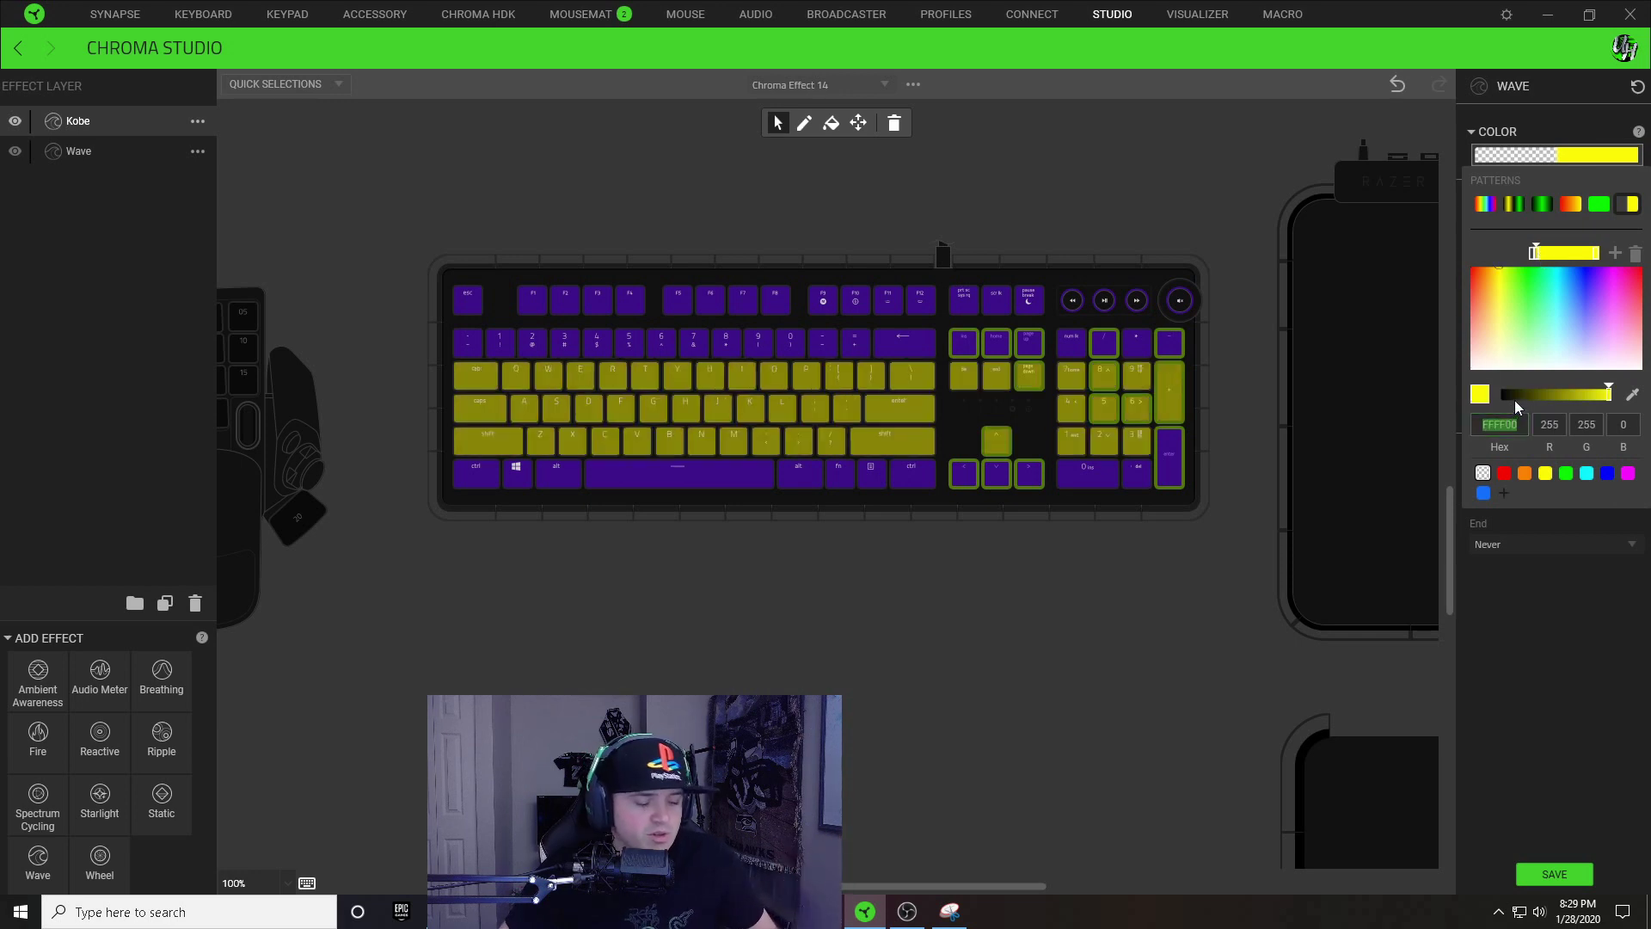
key("Return")
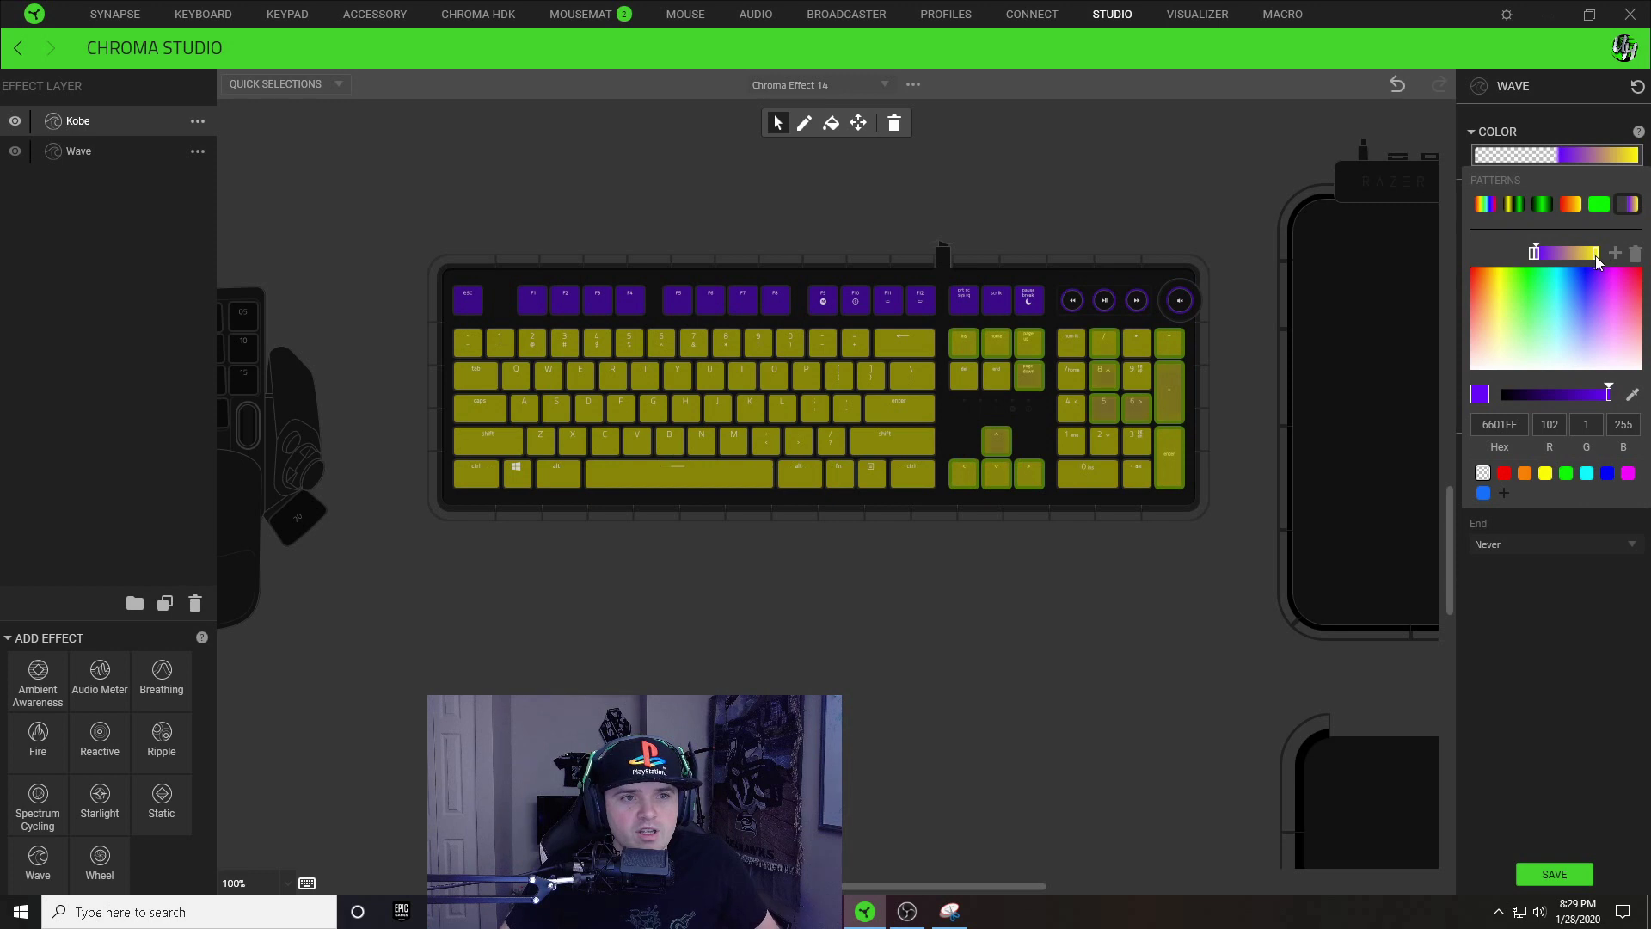
left_click(1594, 254)
double_click(1500, 425)
type("6601FF")
left_click(1224, 214)
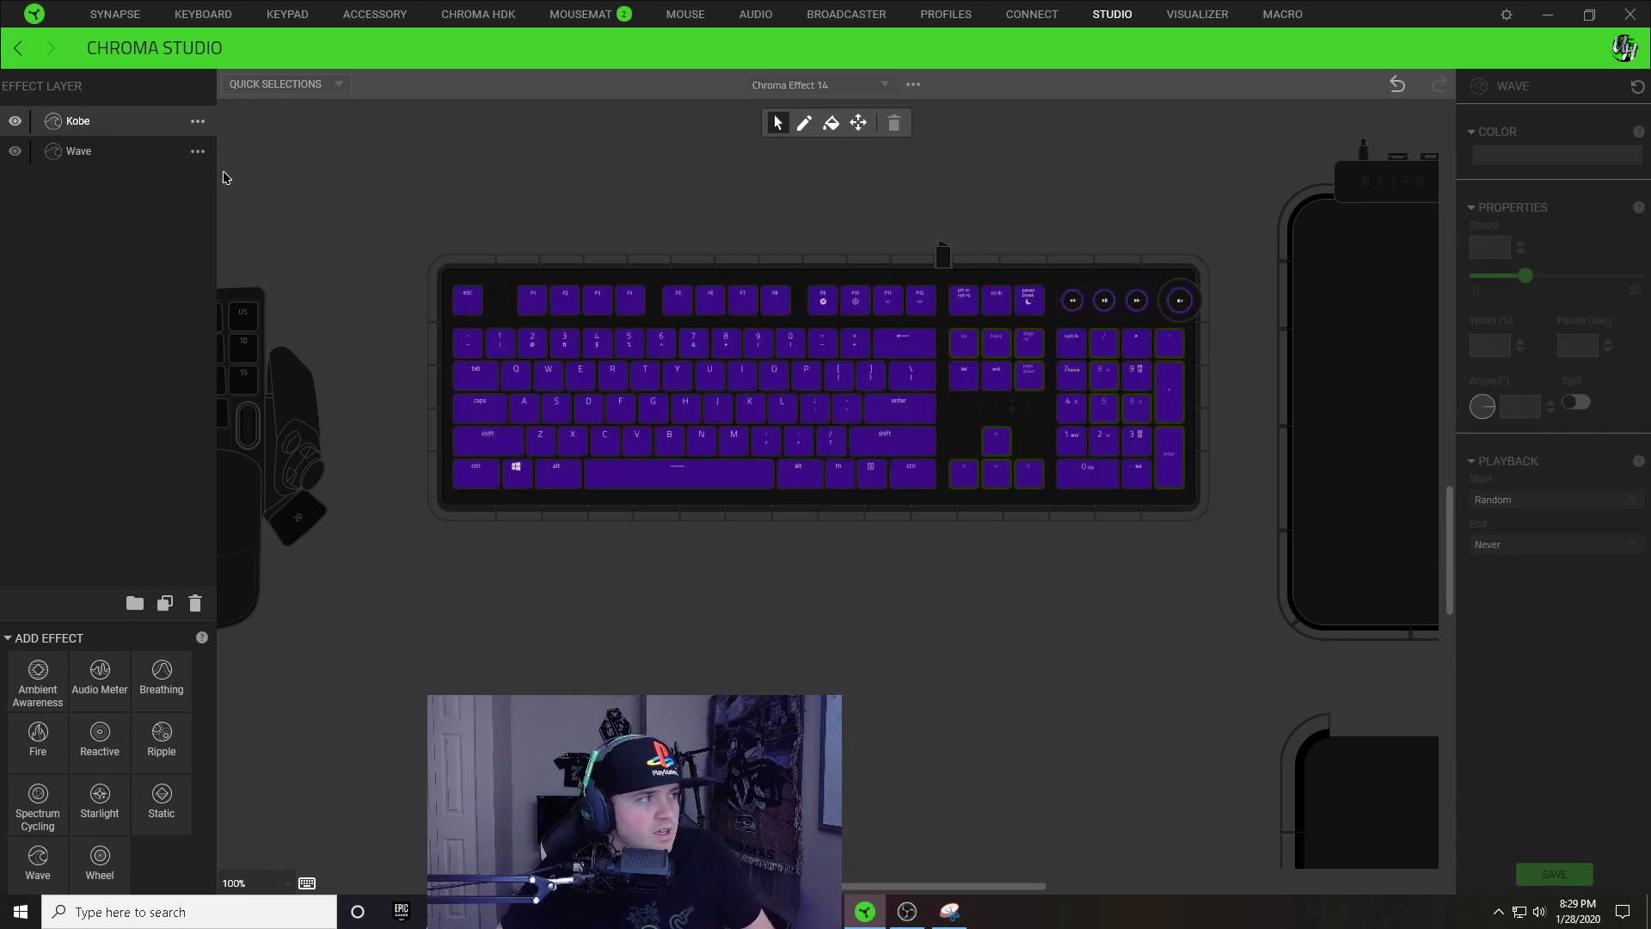
Step: Duplicate the bottom Wave layer and rename the copy Bryant
right_click(112, 156)
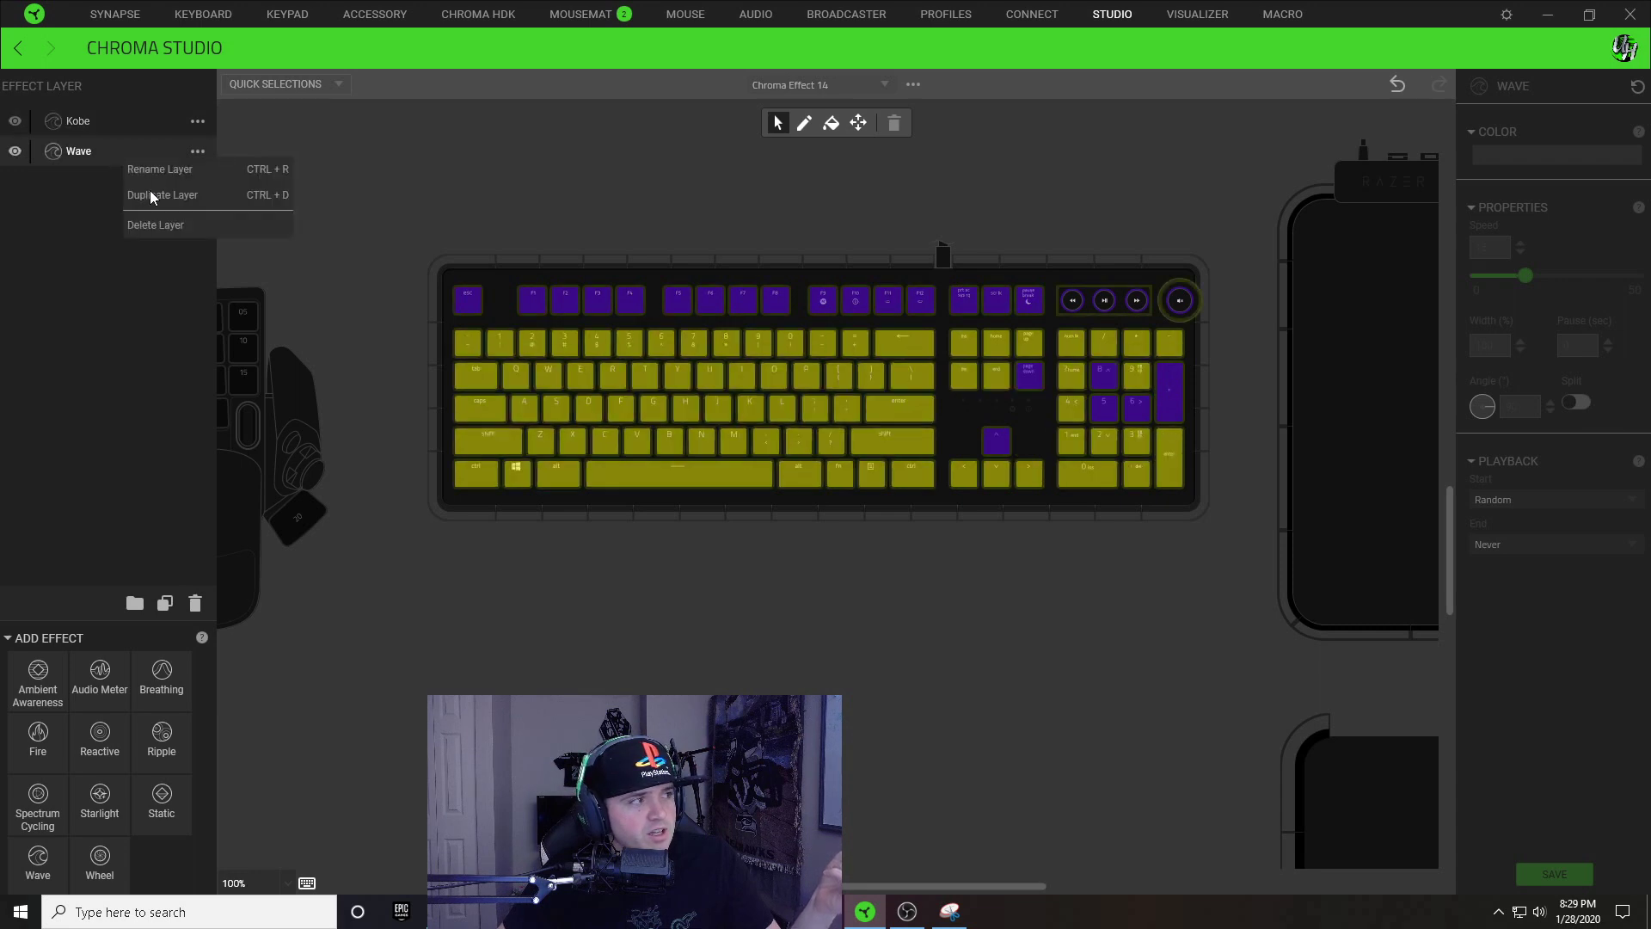
left_click(153, 200)
double_click(97, 122)
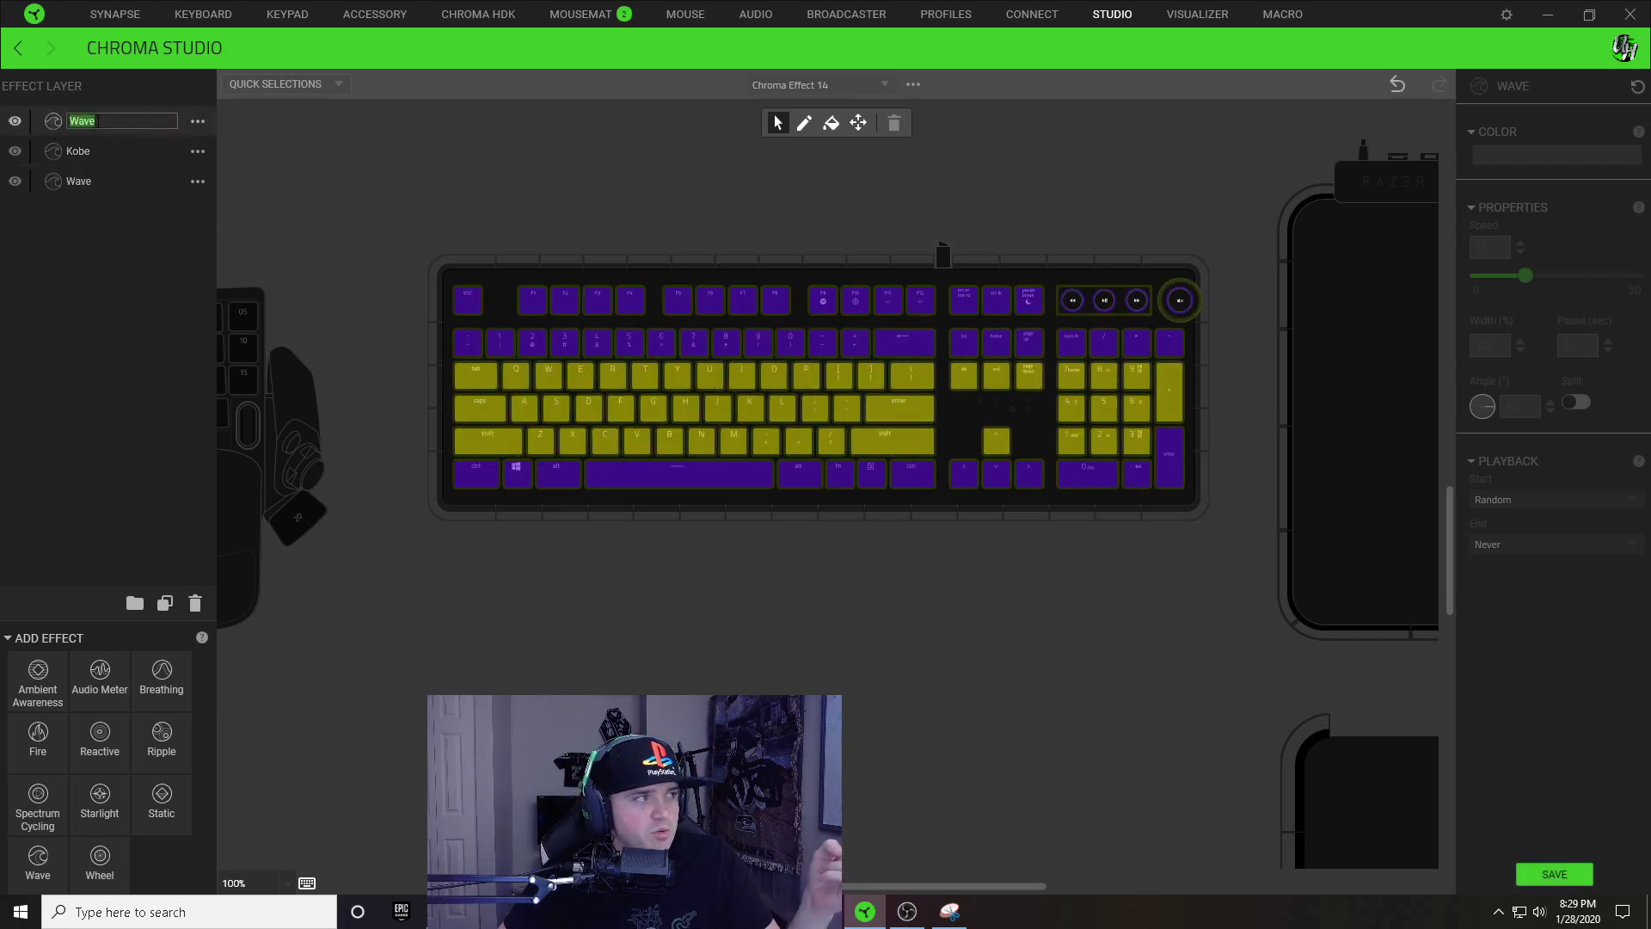
type("Bryant")
key("Return")
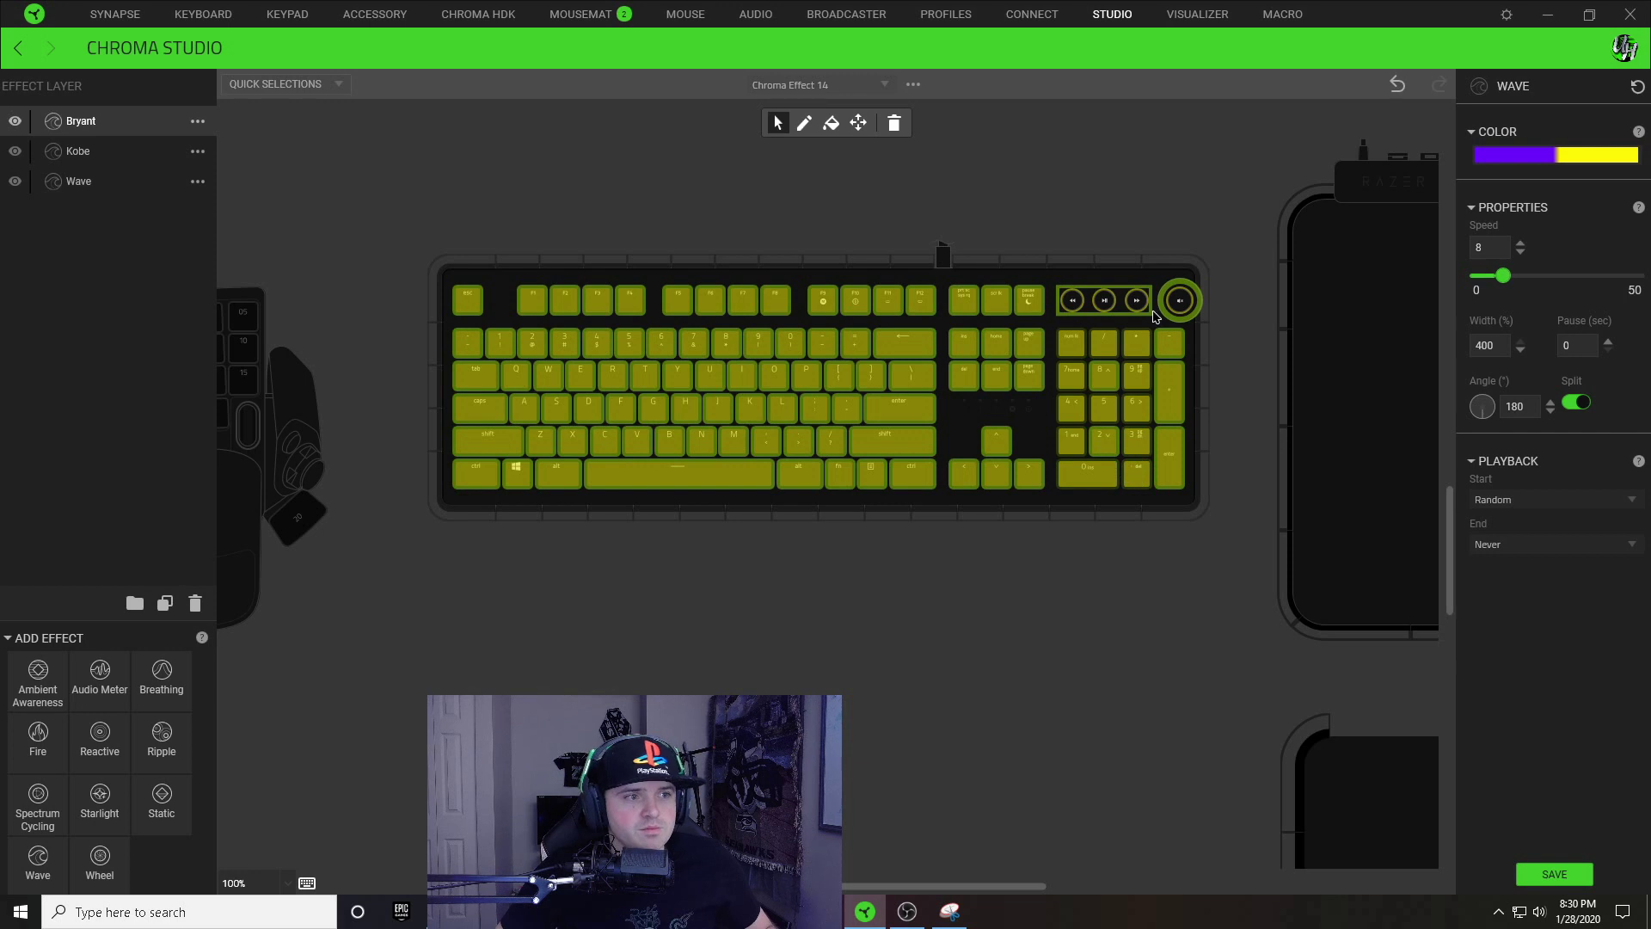
Step: Limit the Bryant layer to the numpad keys forming an 8 and make the gradient's yellow stops transparent
left_click(1173, 392)
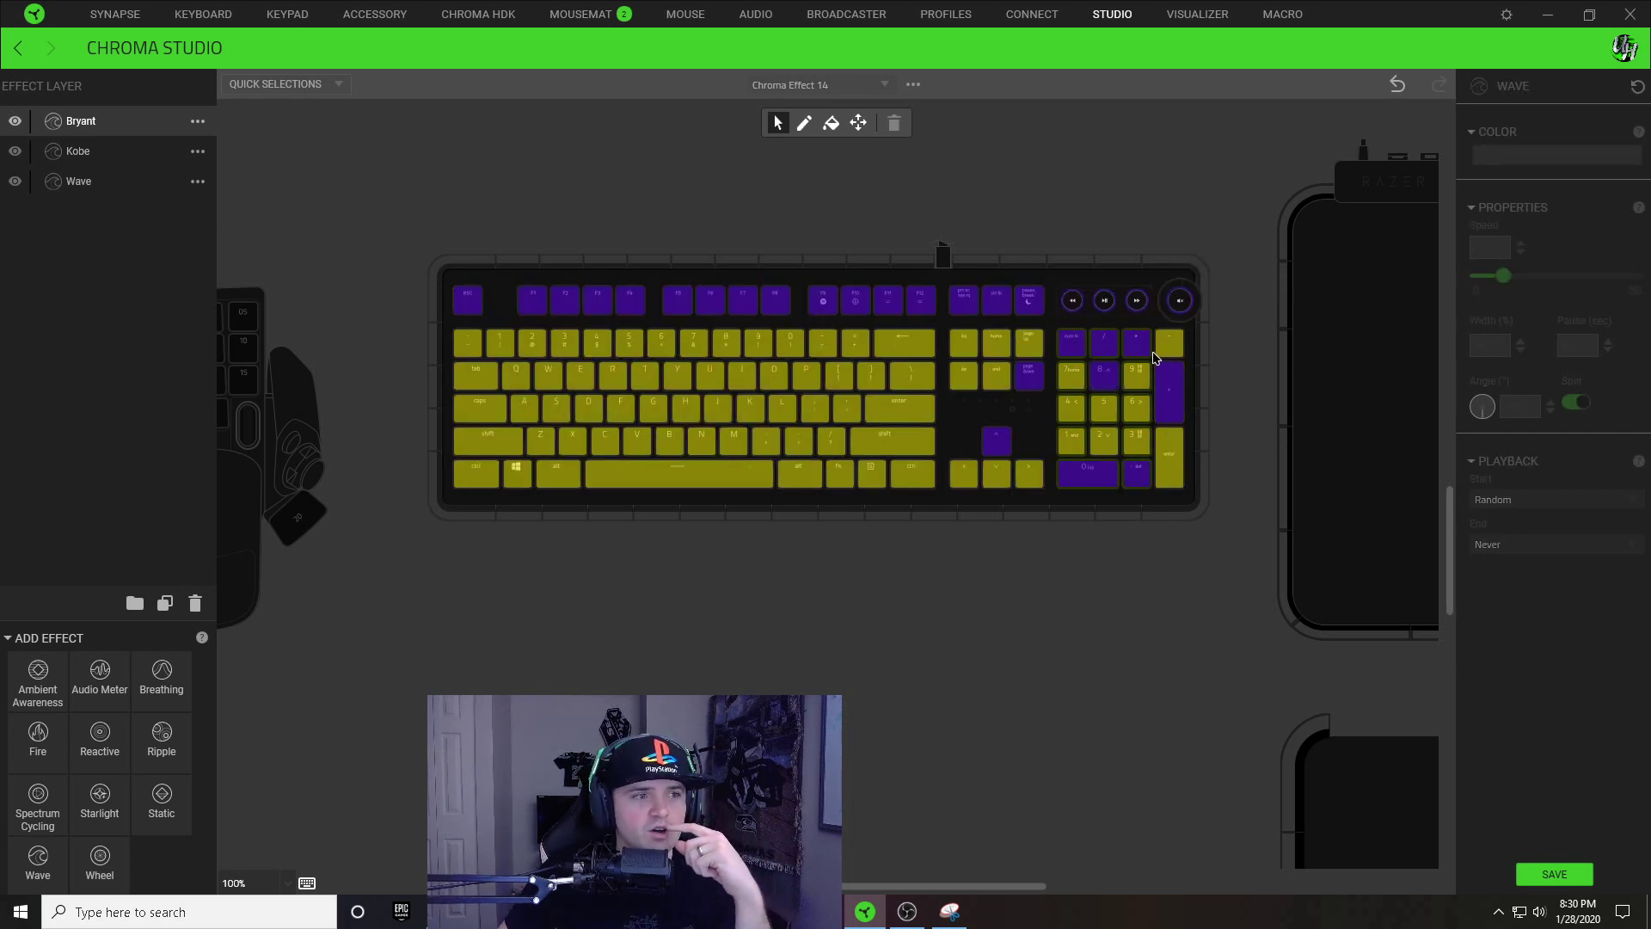
left_click(1133, 342)
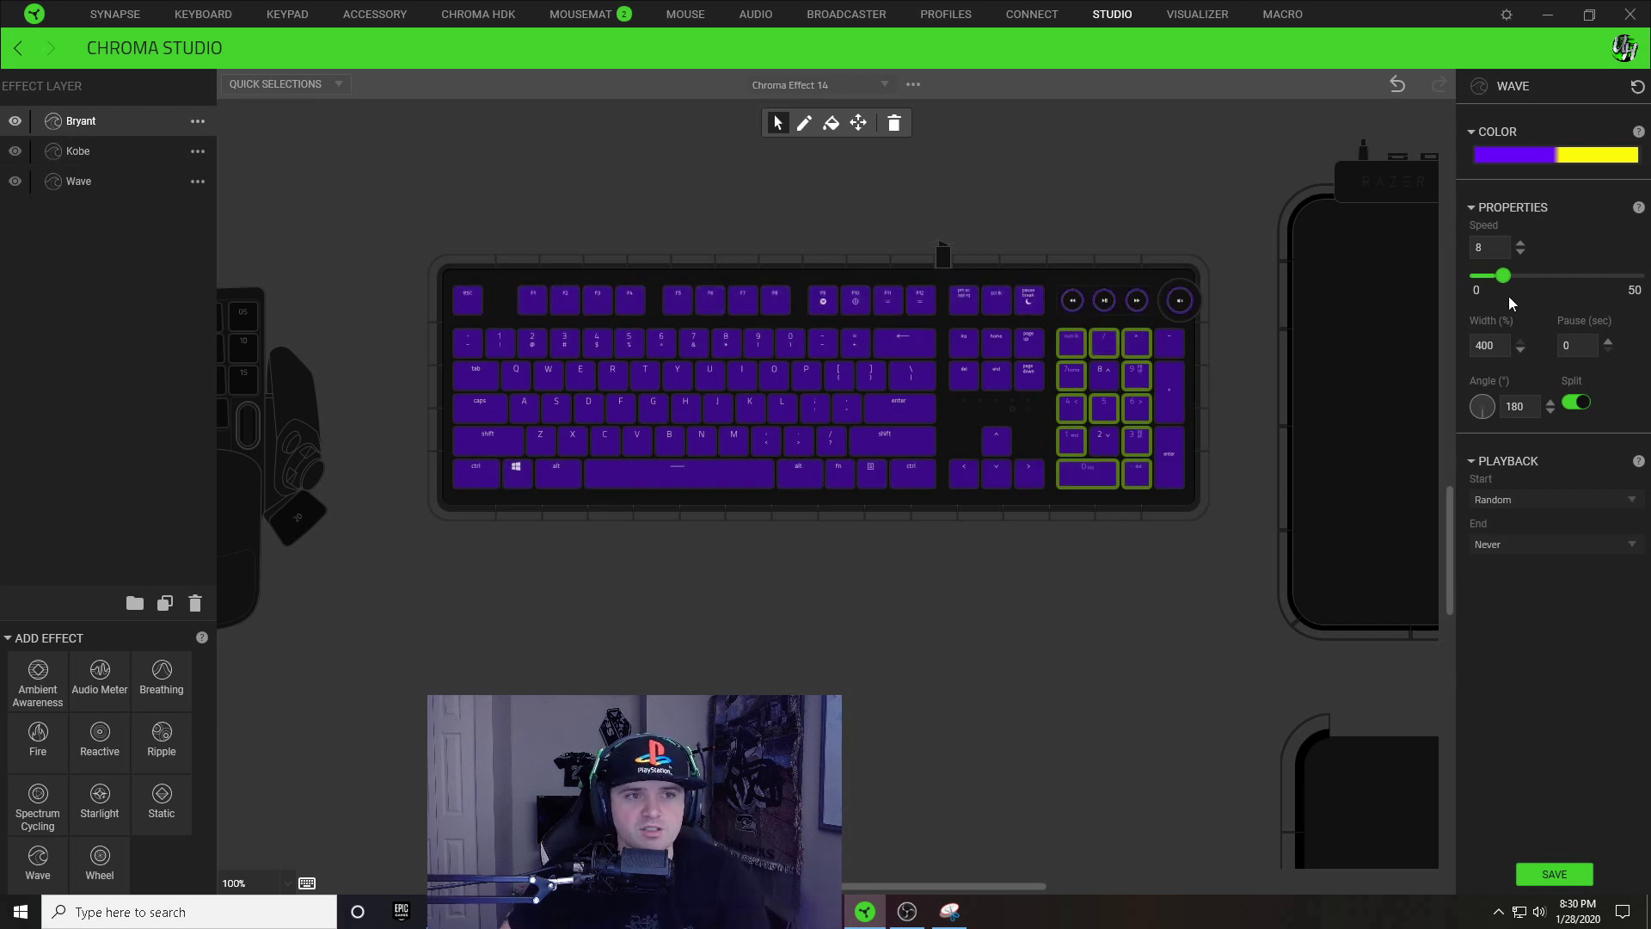
left_click(1554, 157)
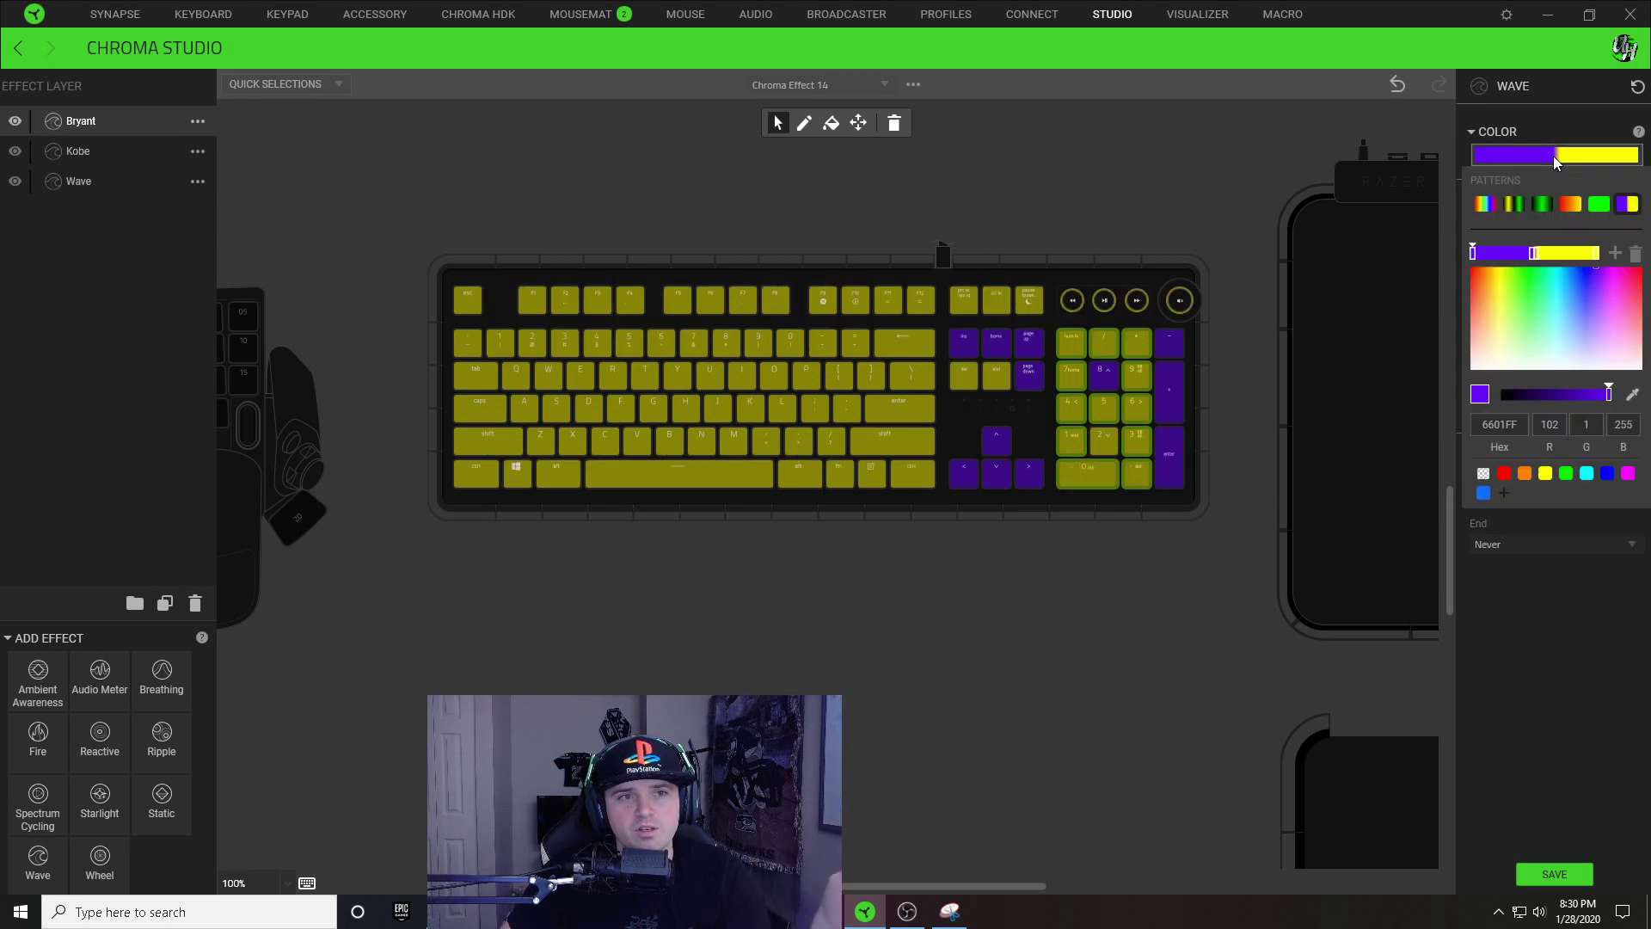
left_click(1537, 253)
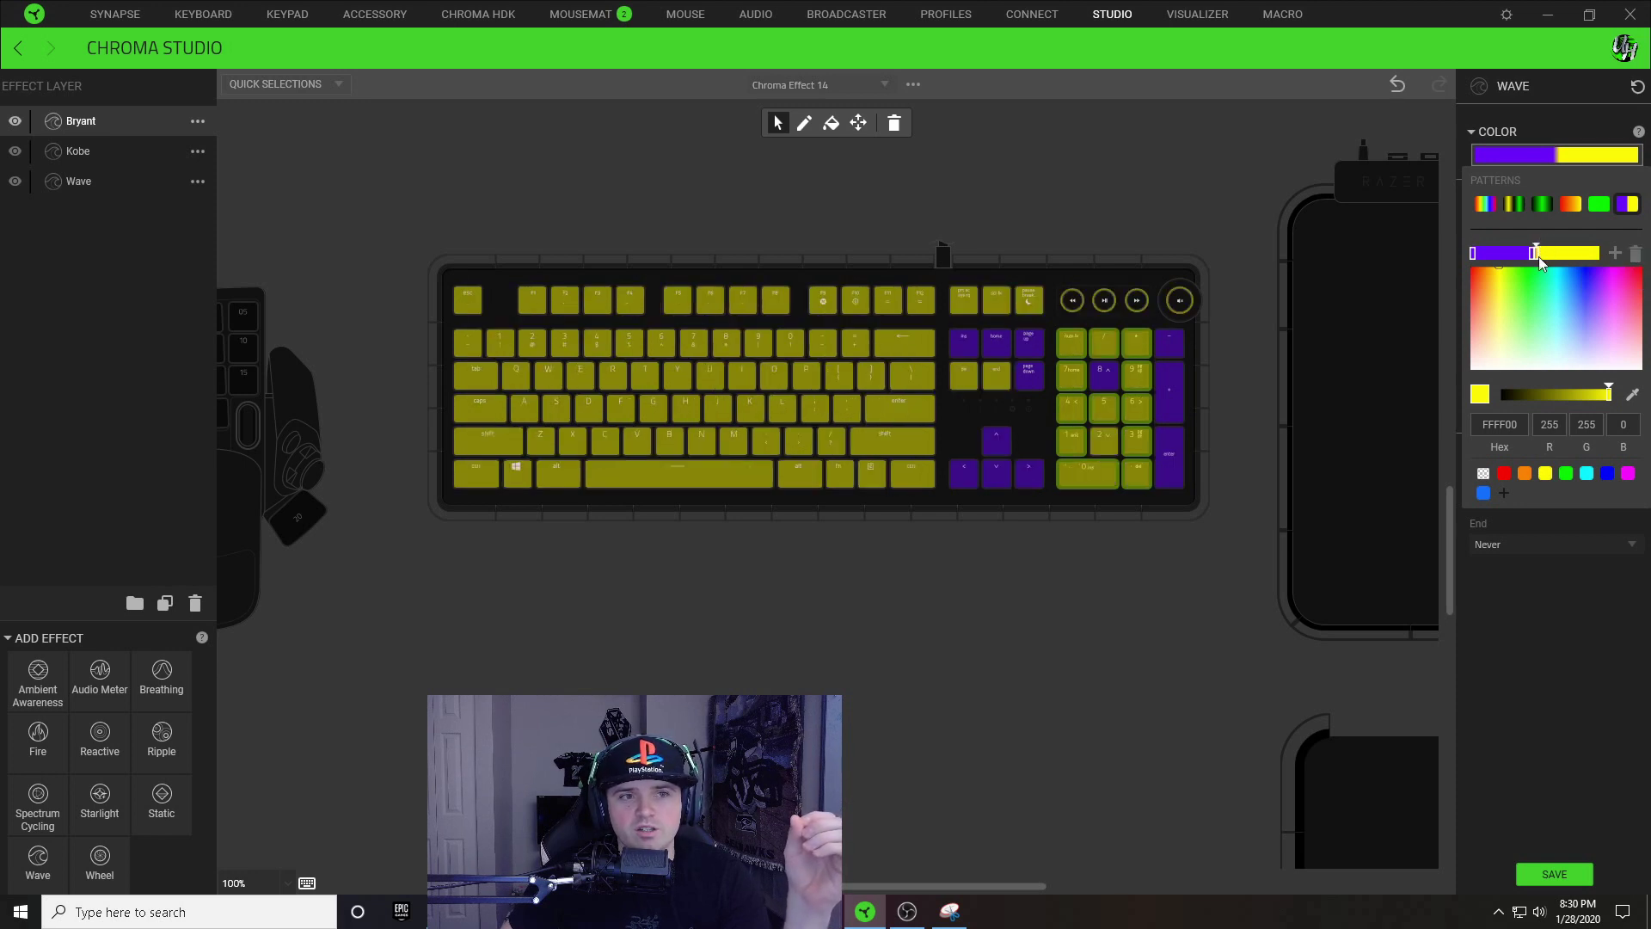
left_click(1485, 477)
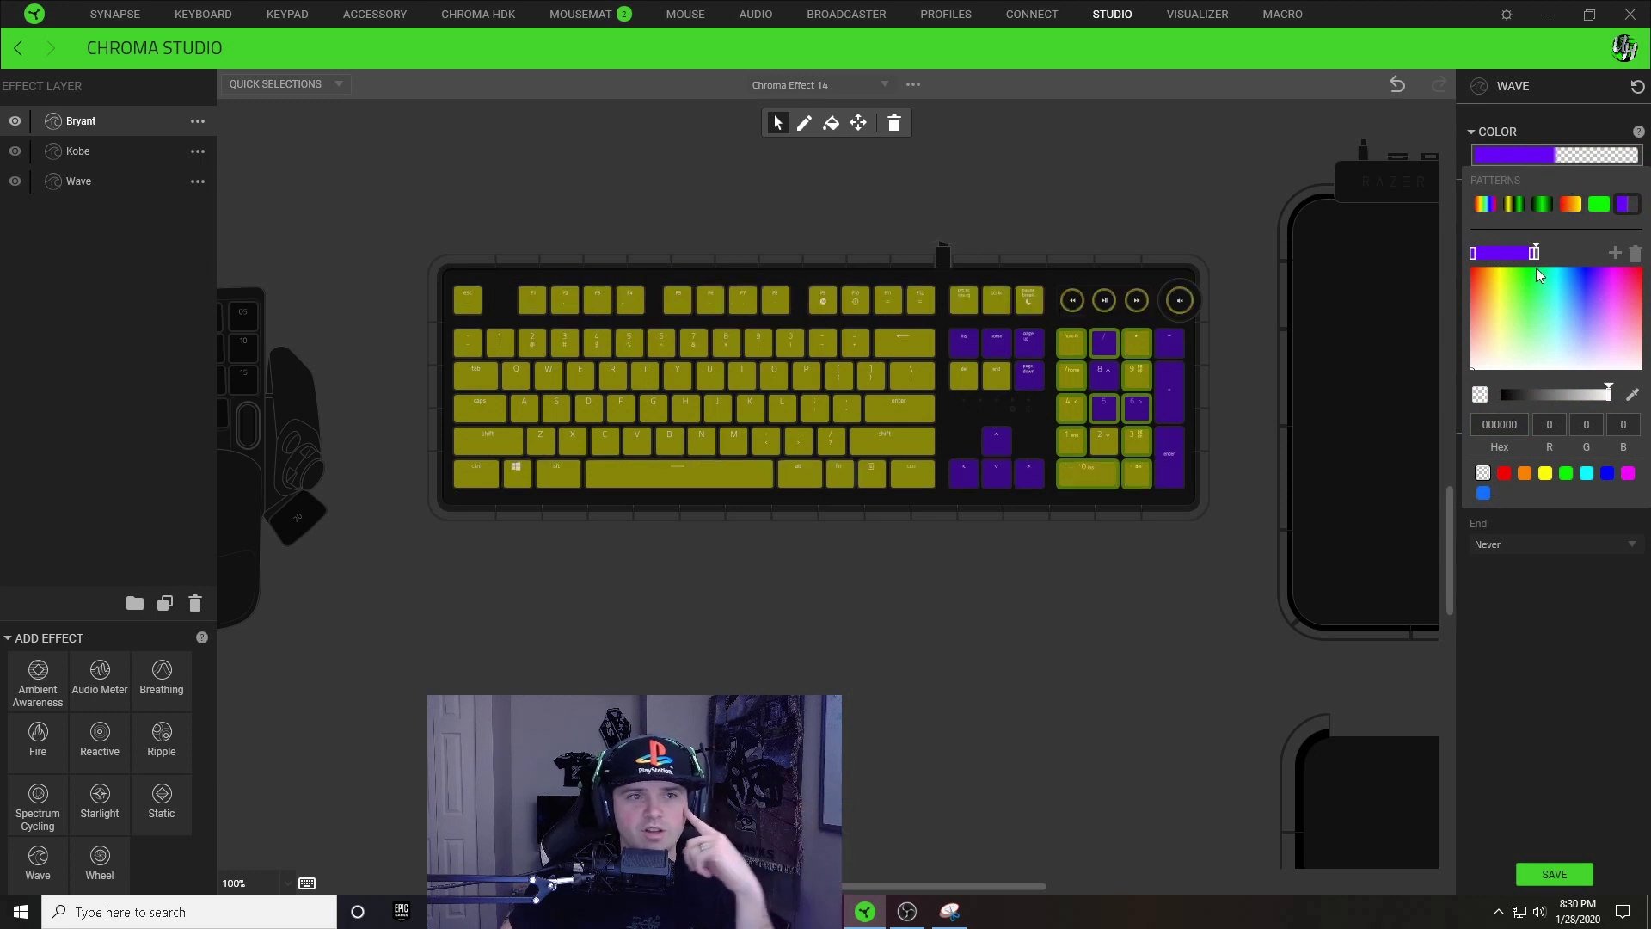
Step: Set the purple stops of the Bryant gradient to yellow FFFF00 and save the effect
left_click(1547, 473)
left_click(1473, 253)
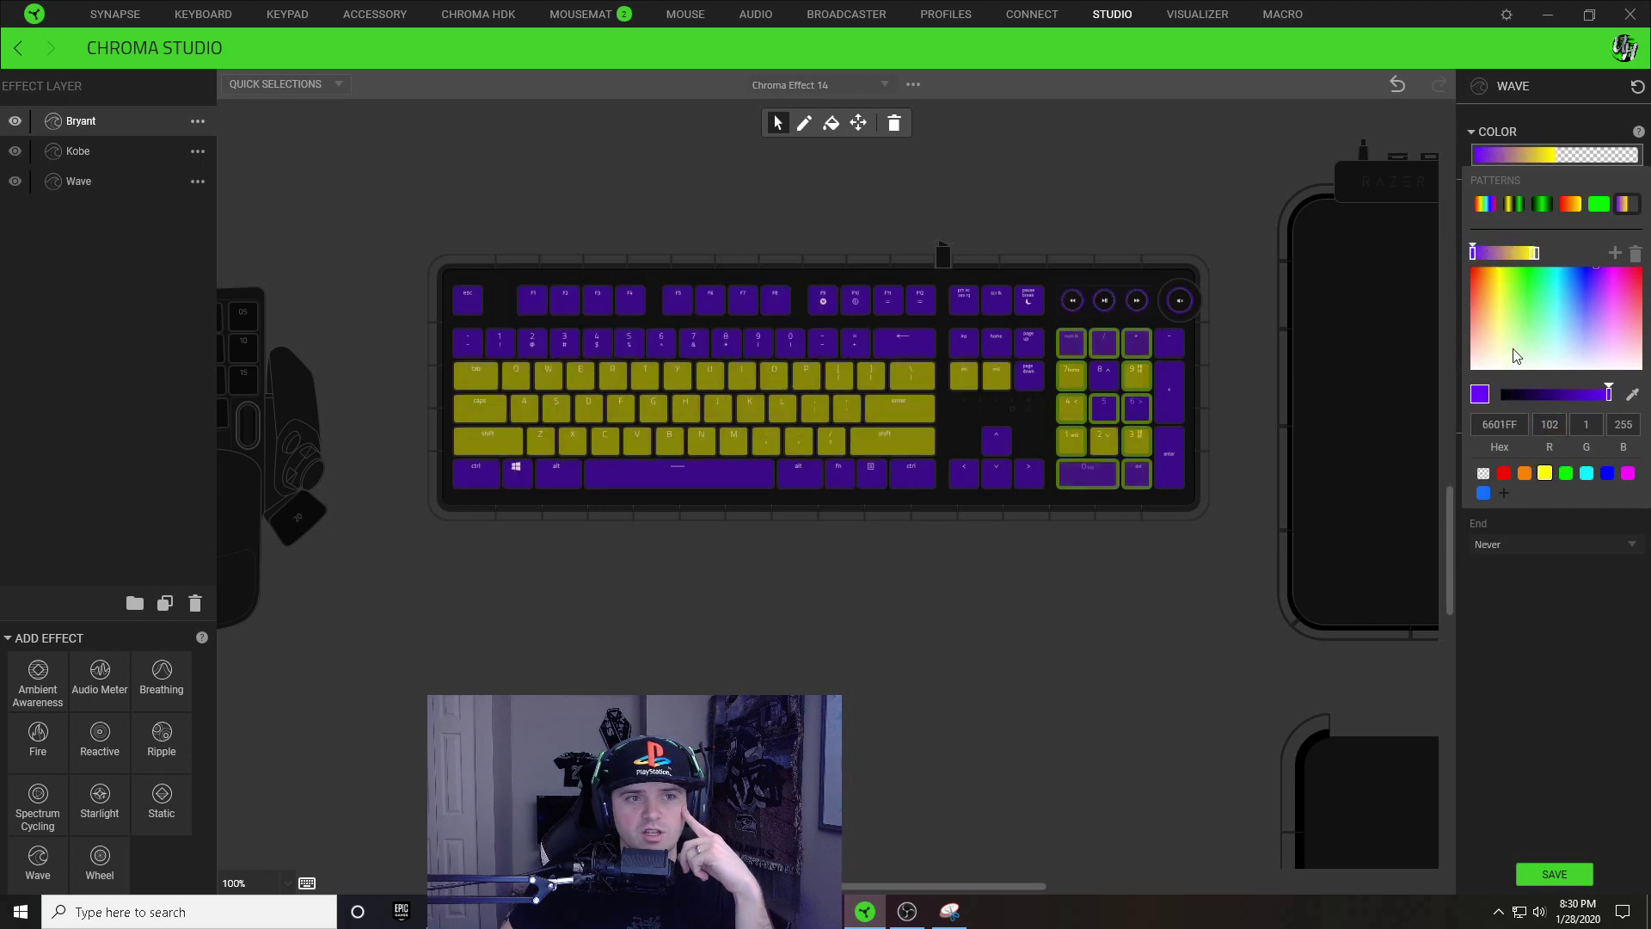
left_click(1546, 473)
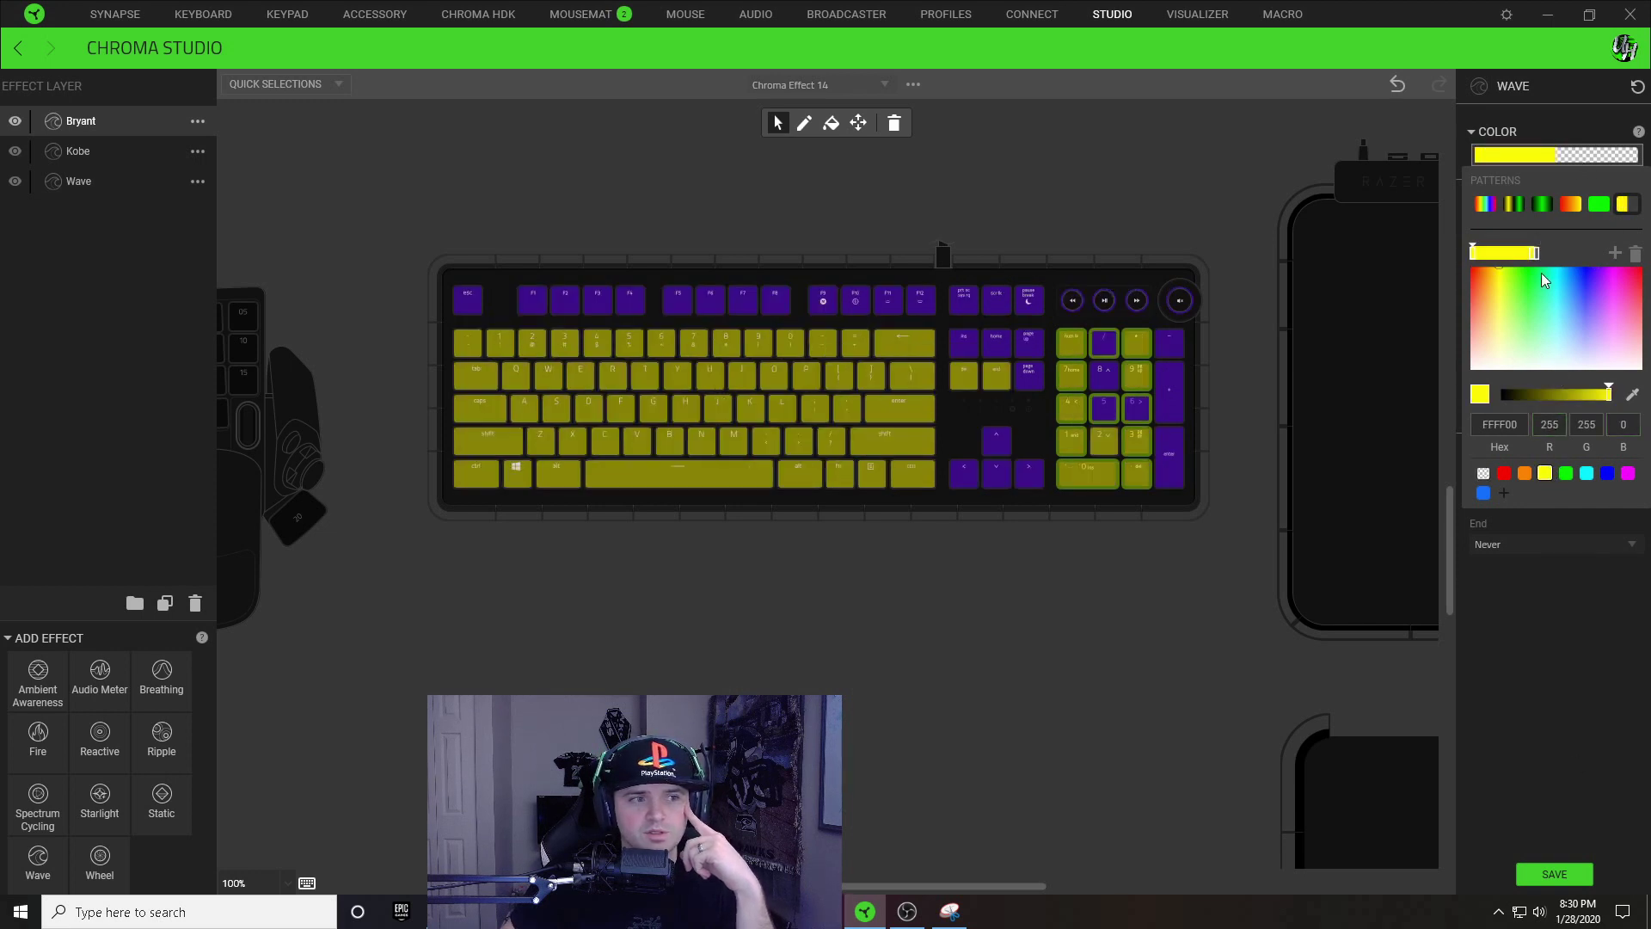
left_click(1557, 874)
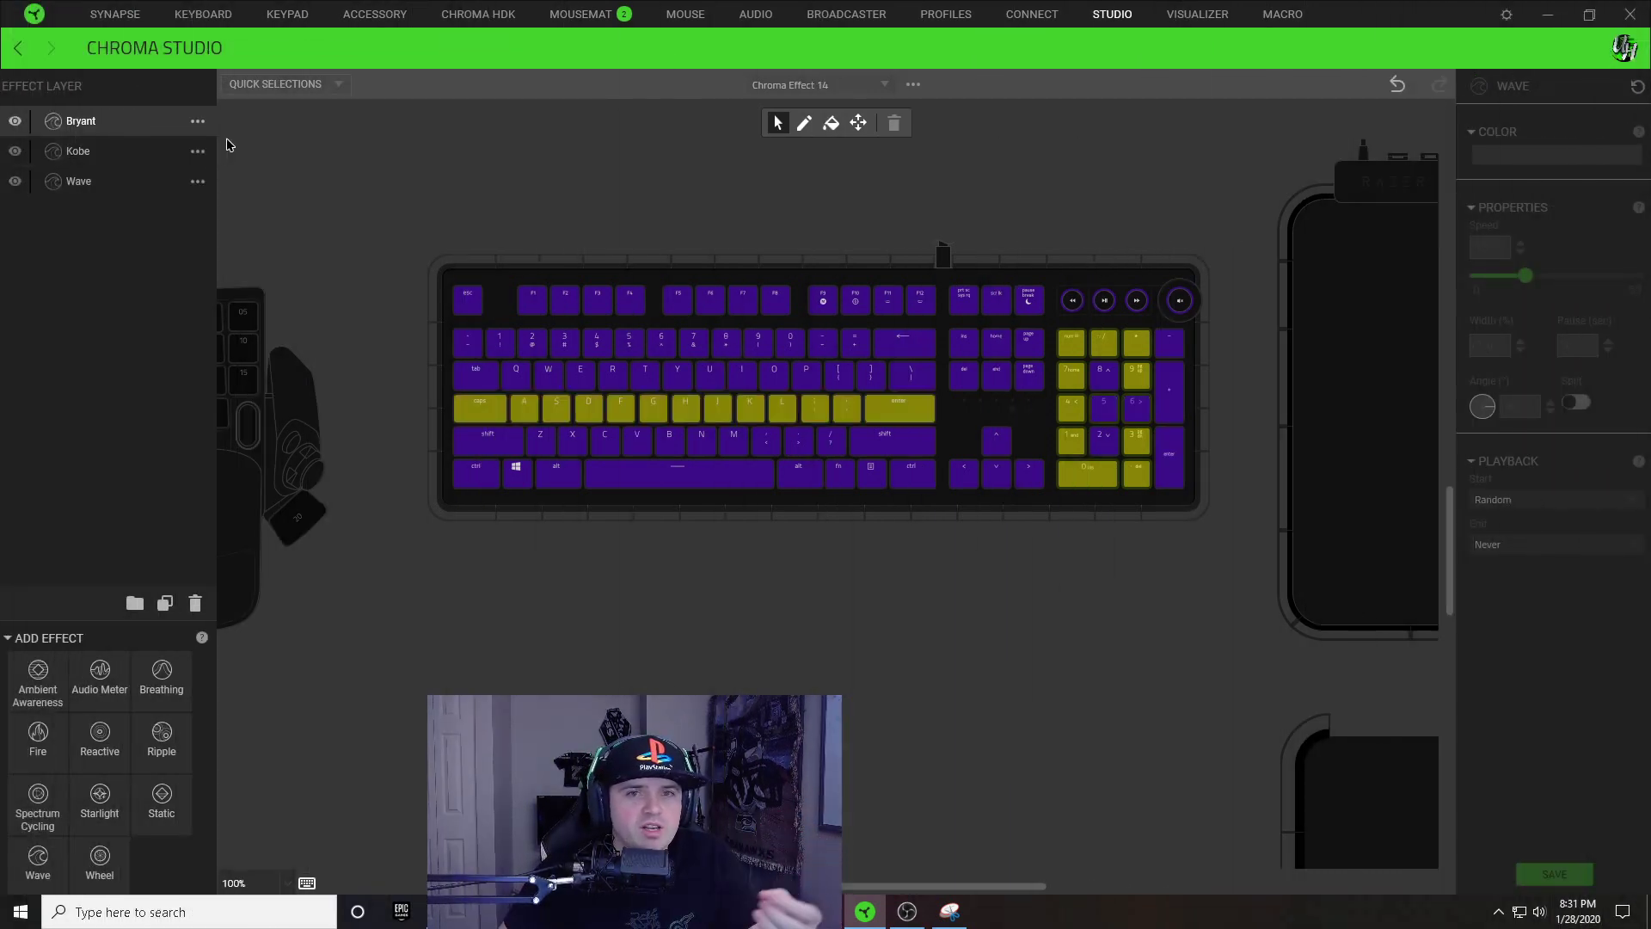
Step: Switch to the Kobe layer and select its keys forming the number 24
left_click(95, 149)
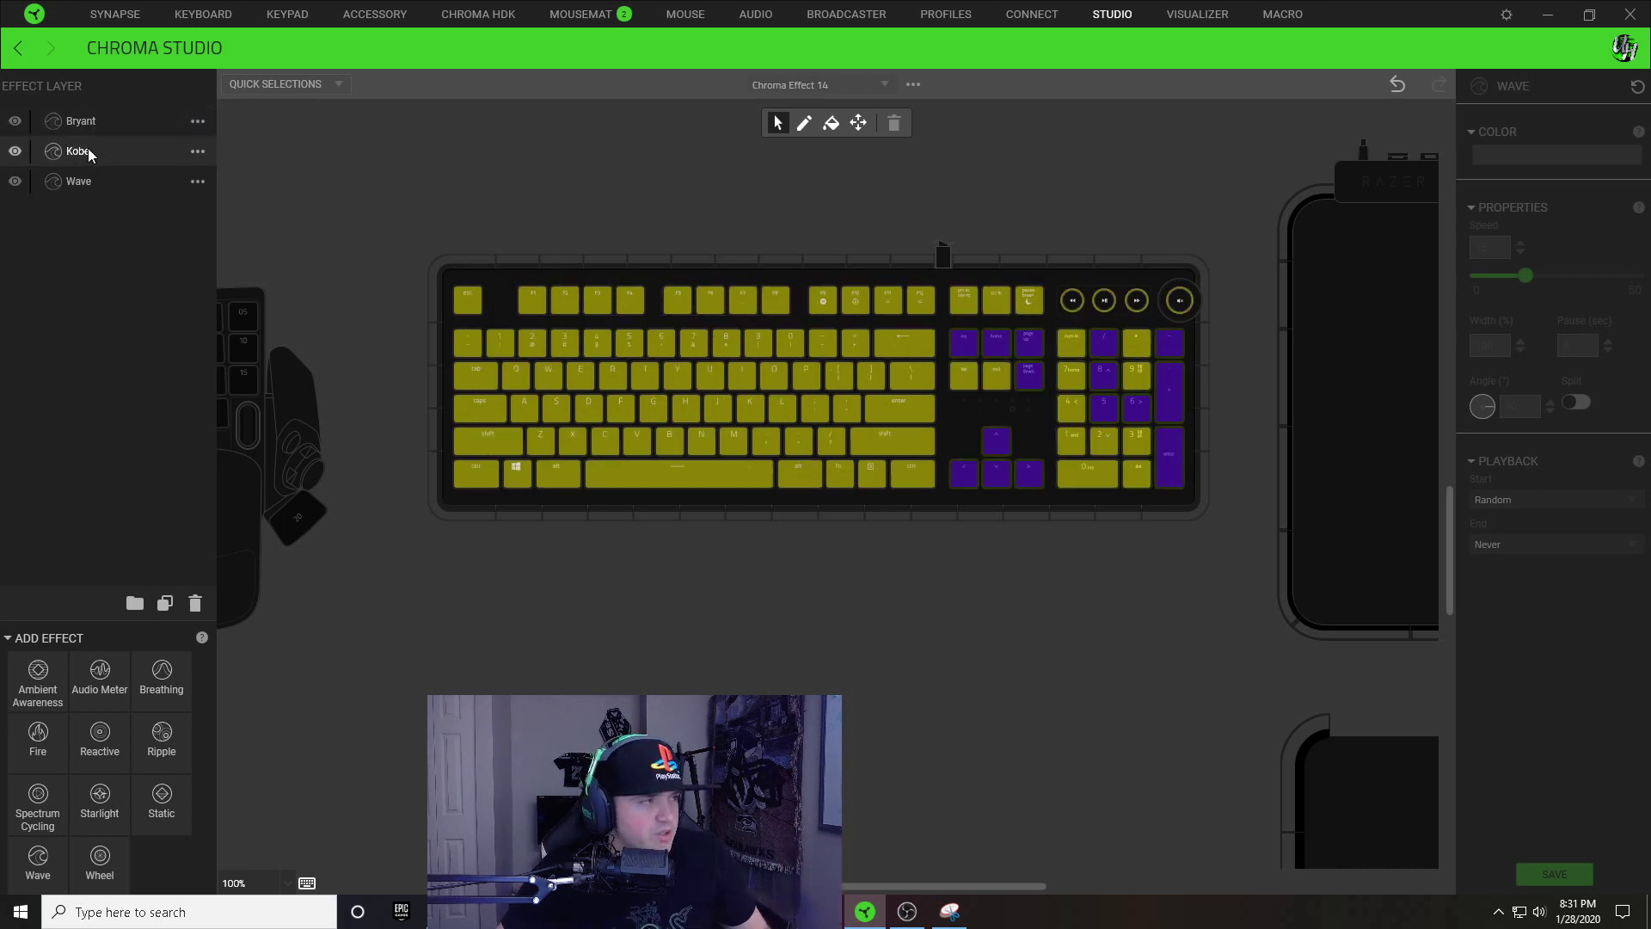
left_click(83, 152)
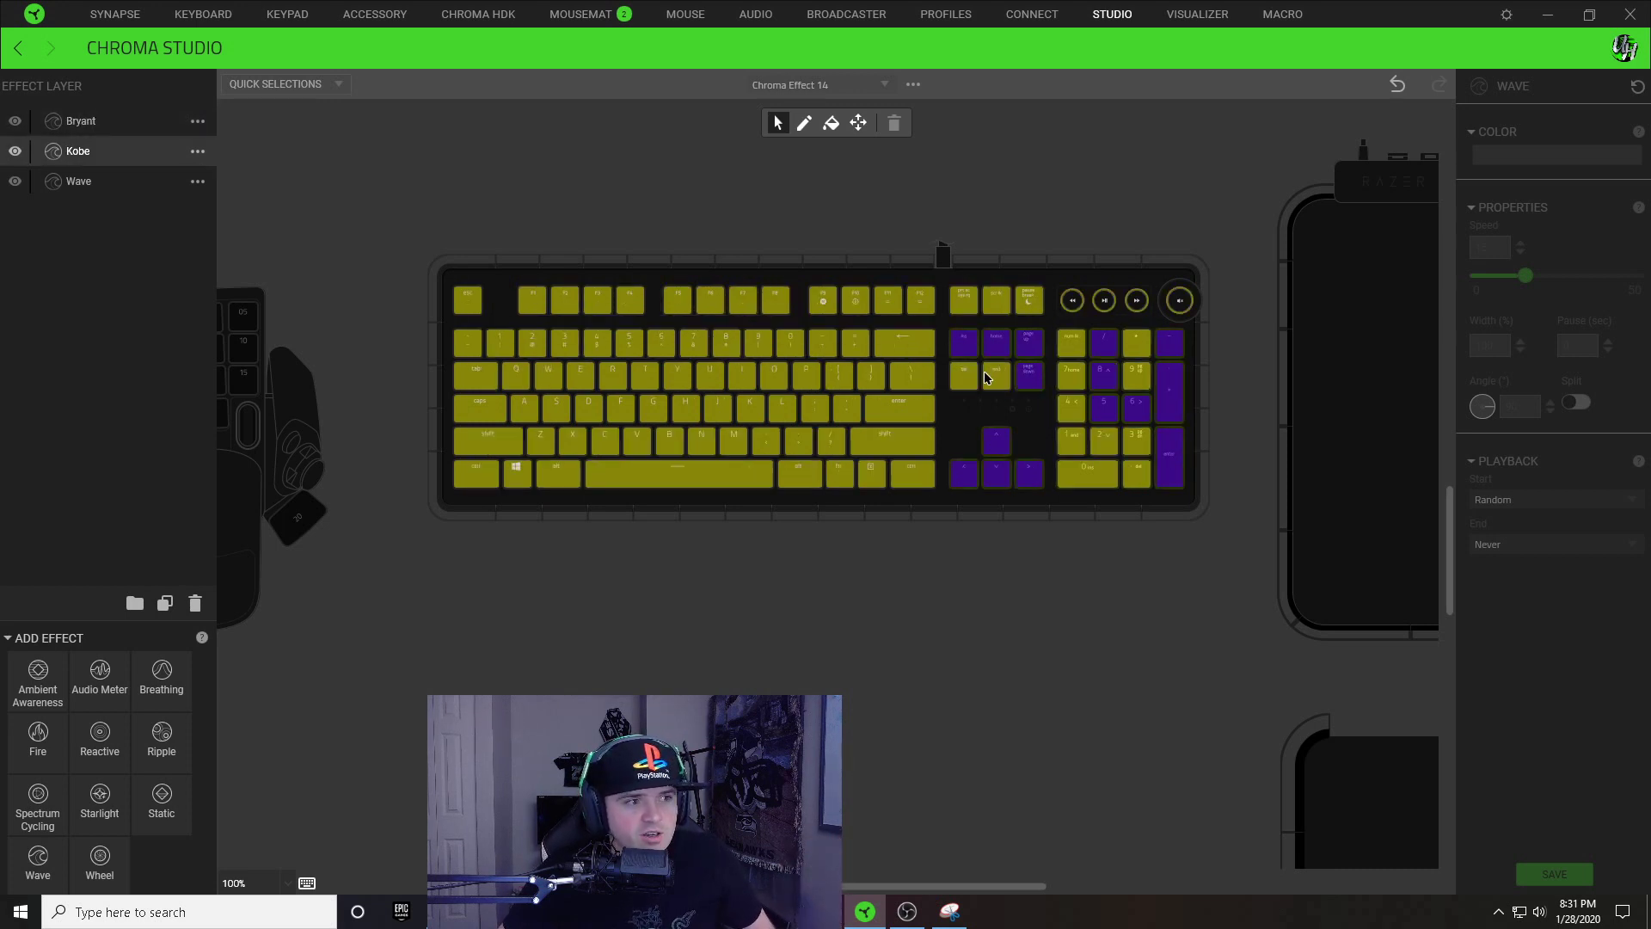
left_click(1032, 388)
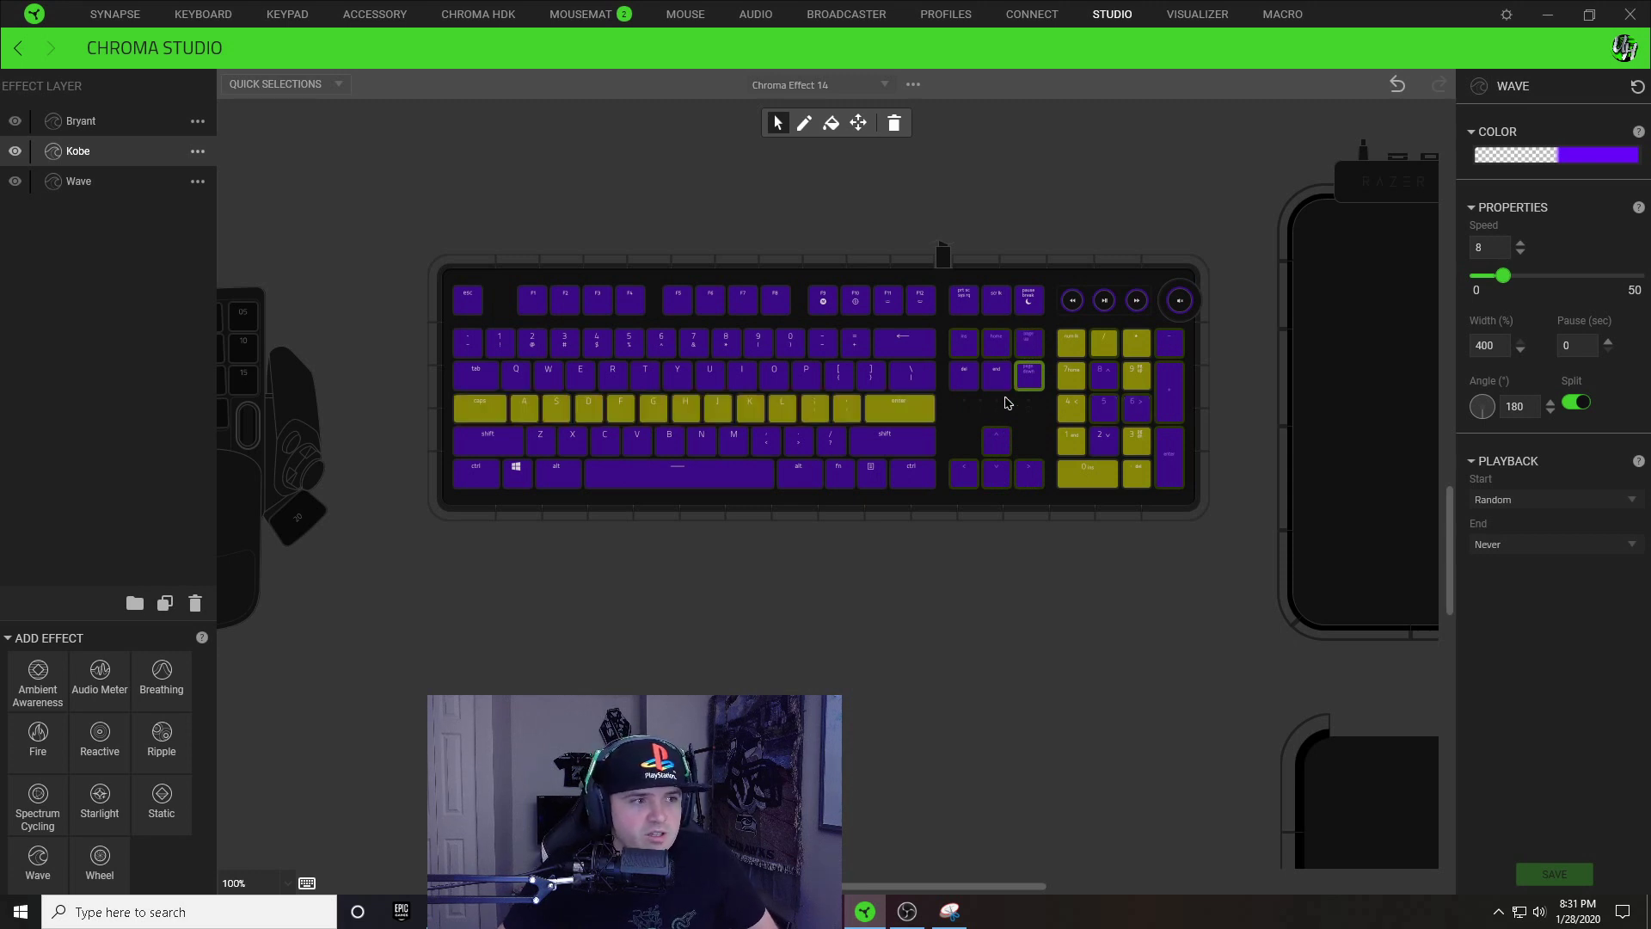
left_click(756, 411)
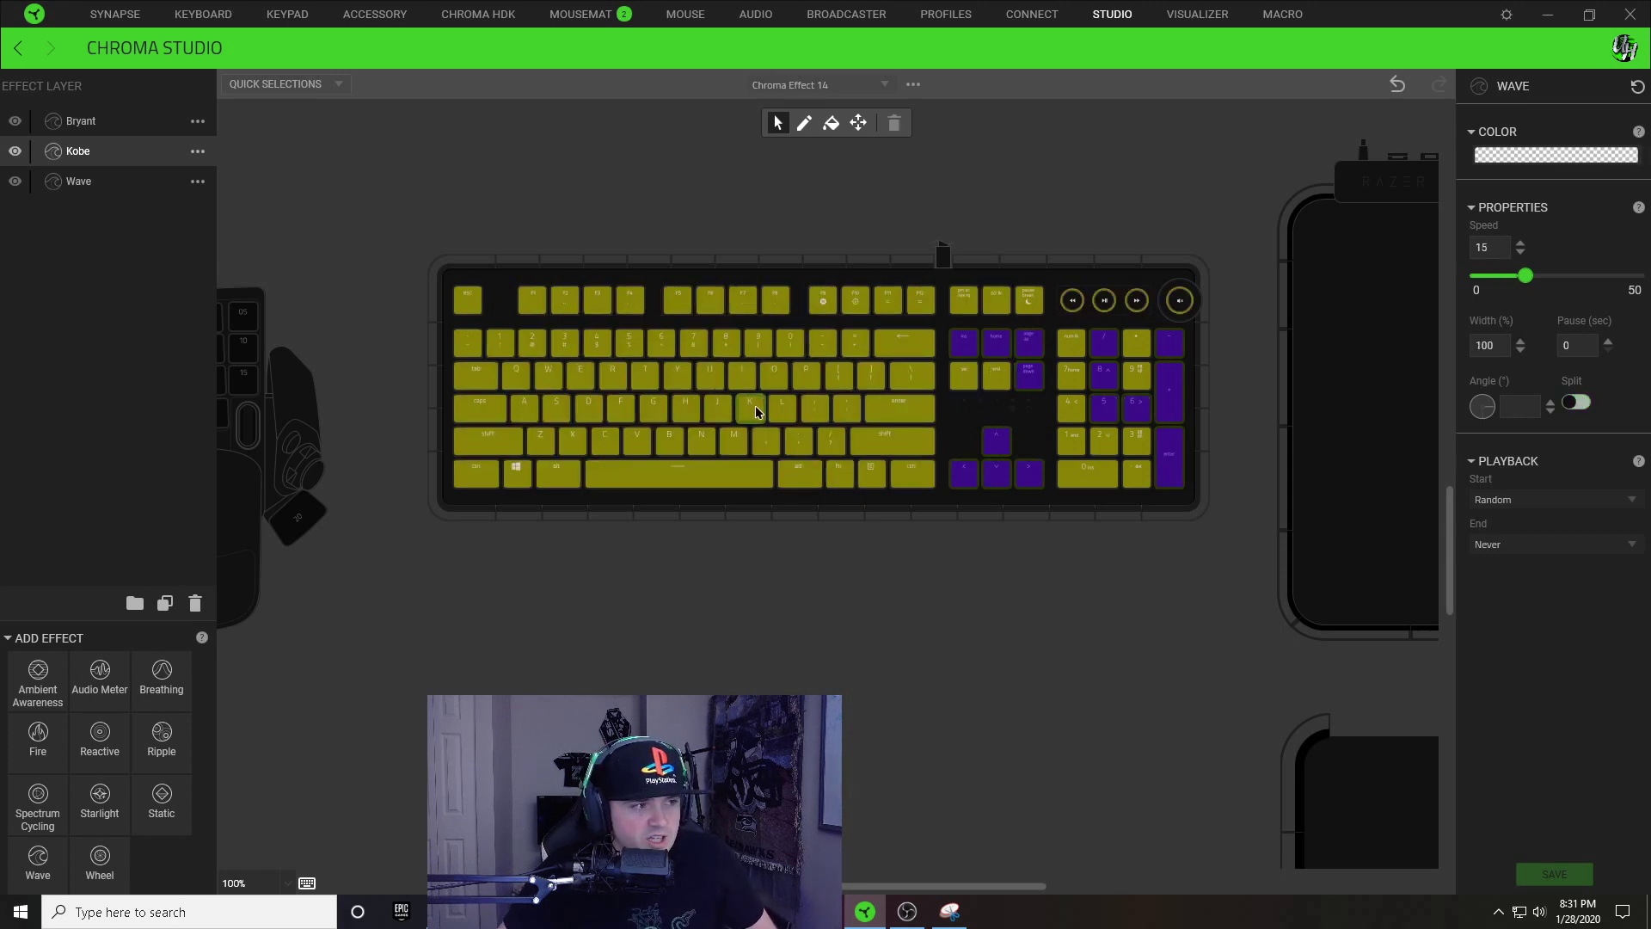
left_click(1182, 286)
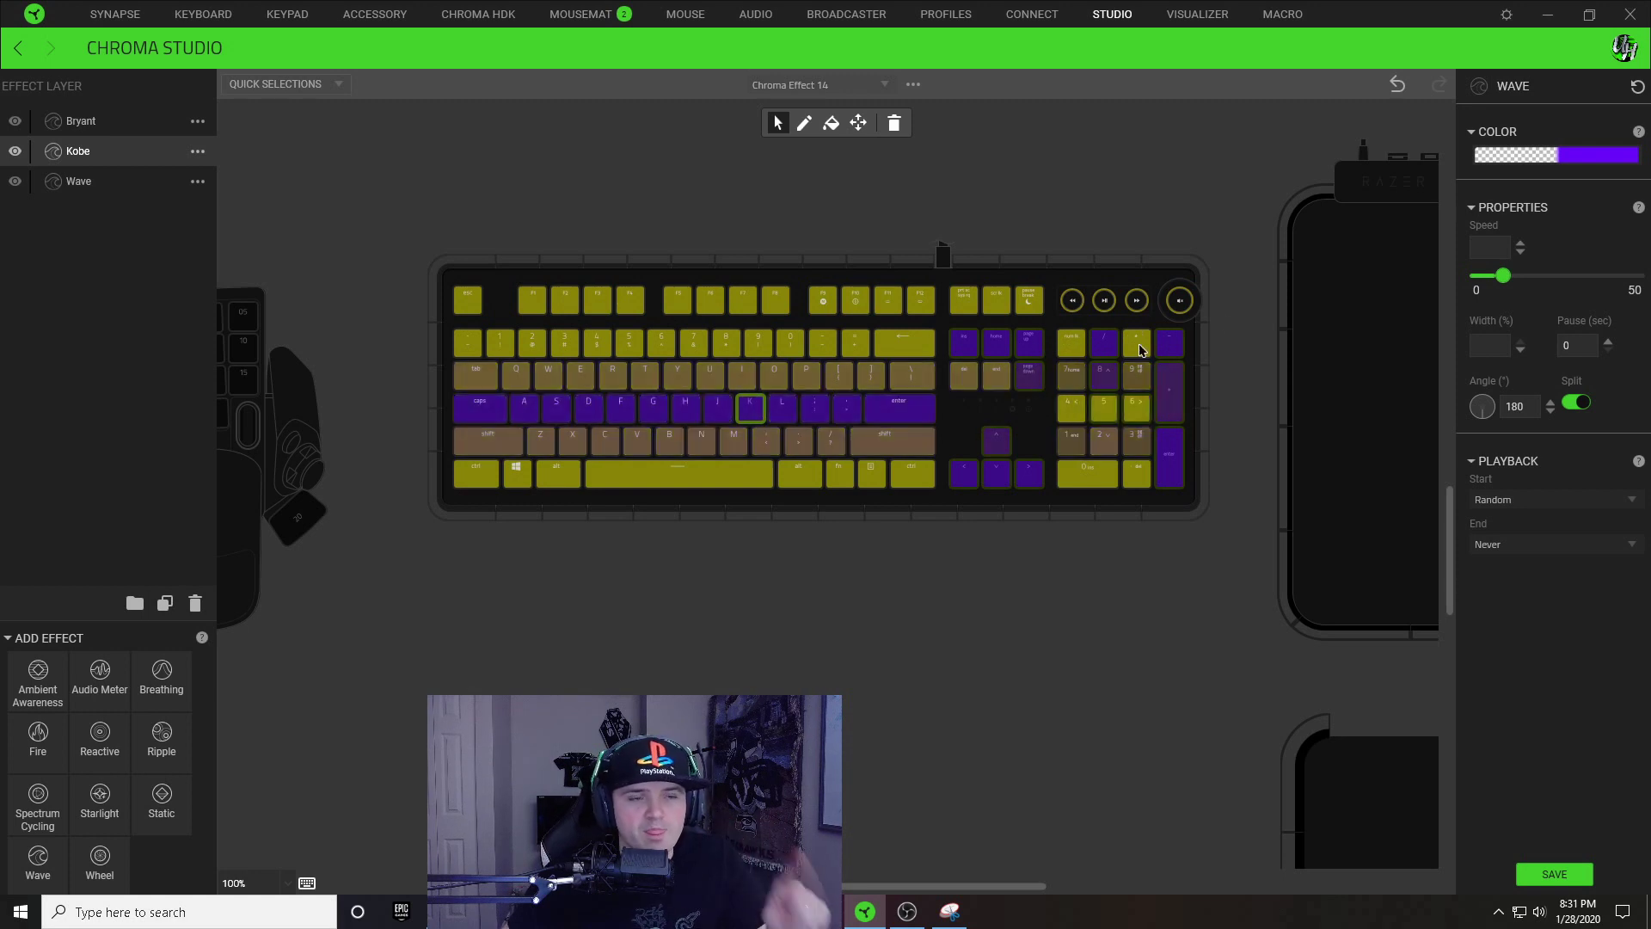
Step: Gather the Kobe gradient's transparent and purple stops near its end and make the last stop transparent, leaving a narrow purple band
left_click(1562, 155)
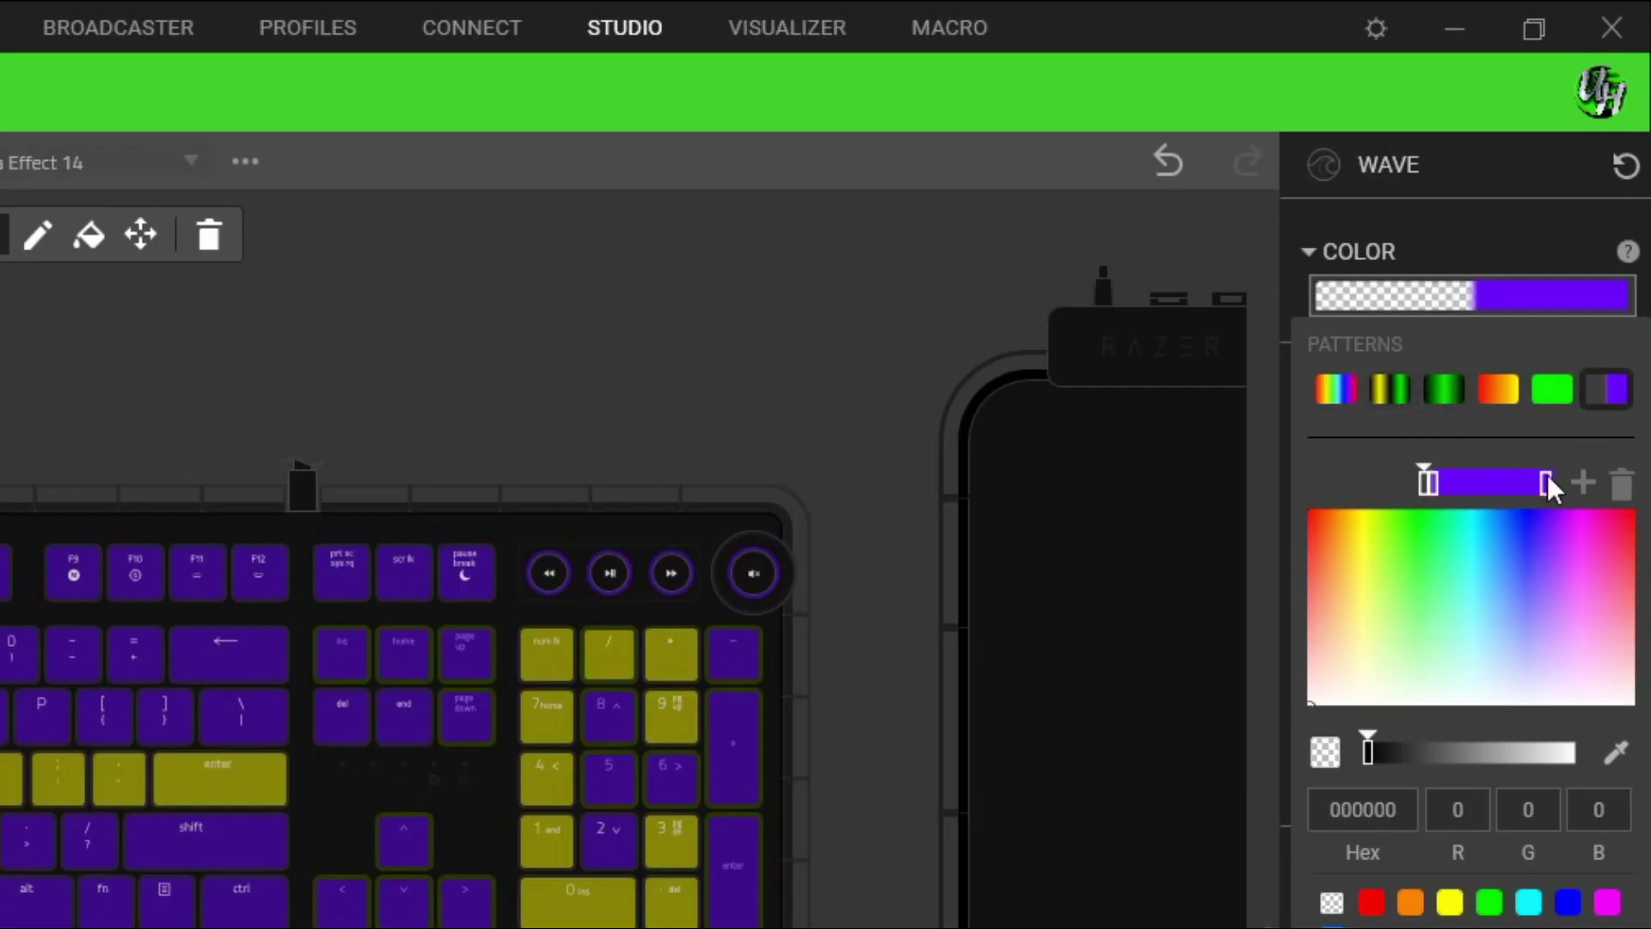
left_click(1548, 484)
mouse_move(1541, 483)
left_mouse_down()
mouse_move(1469, 488)
mouse_move(1524, 485)
left_mouse_up()
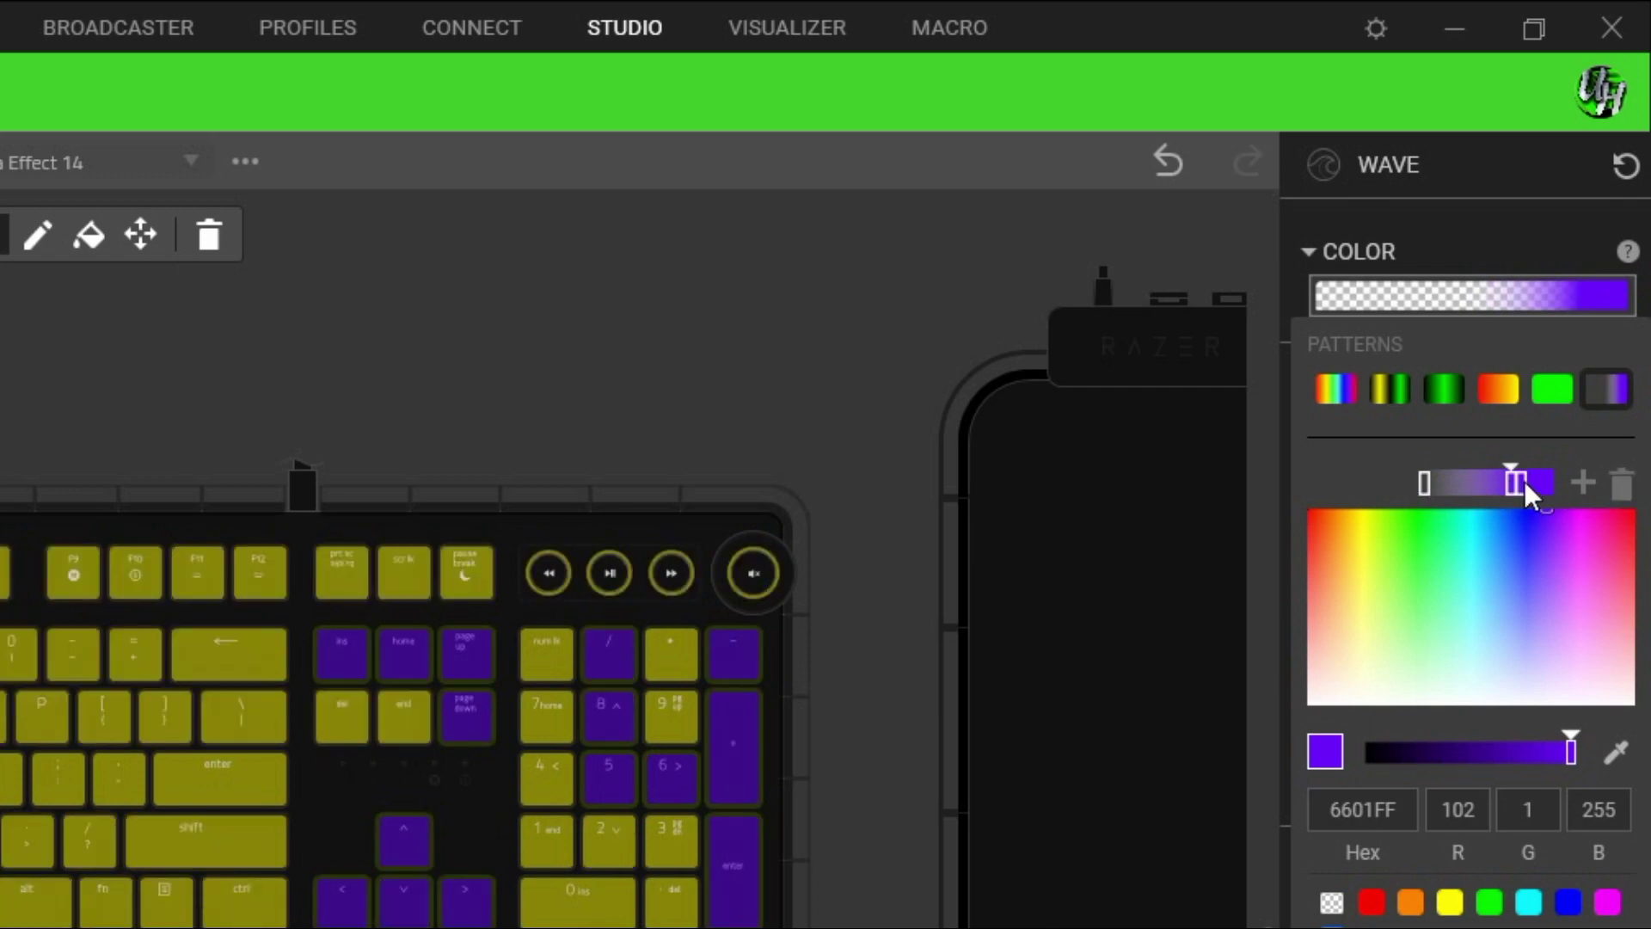
left_click_drag(1422, 484, 1521, 488)
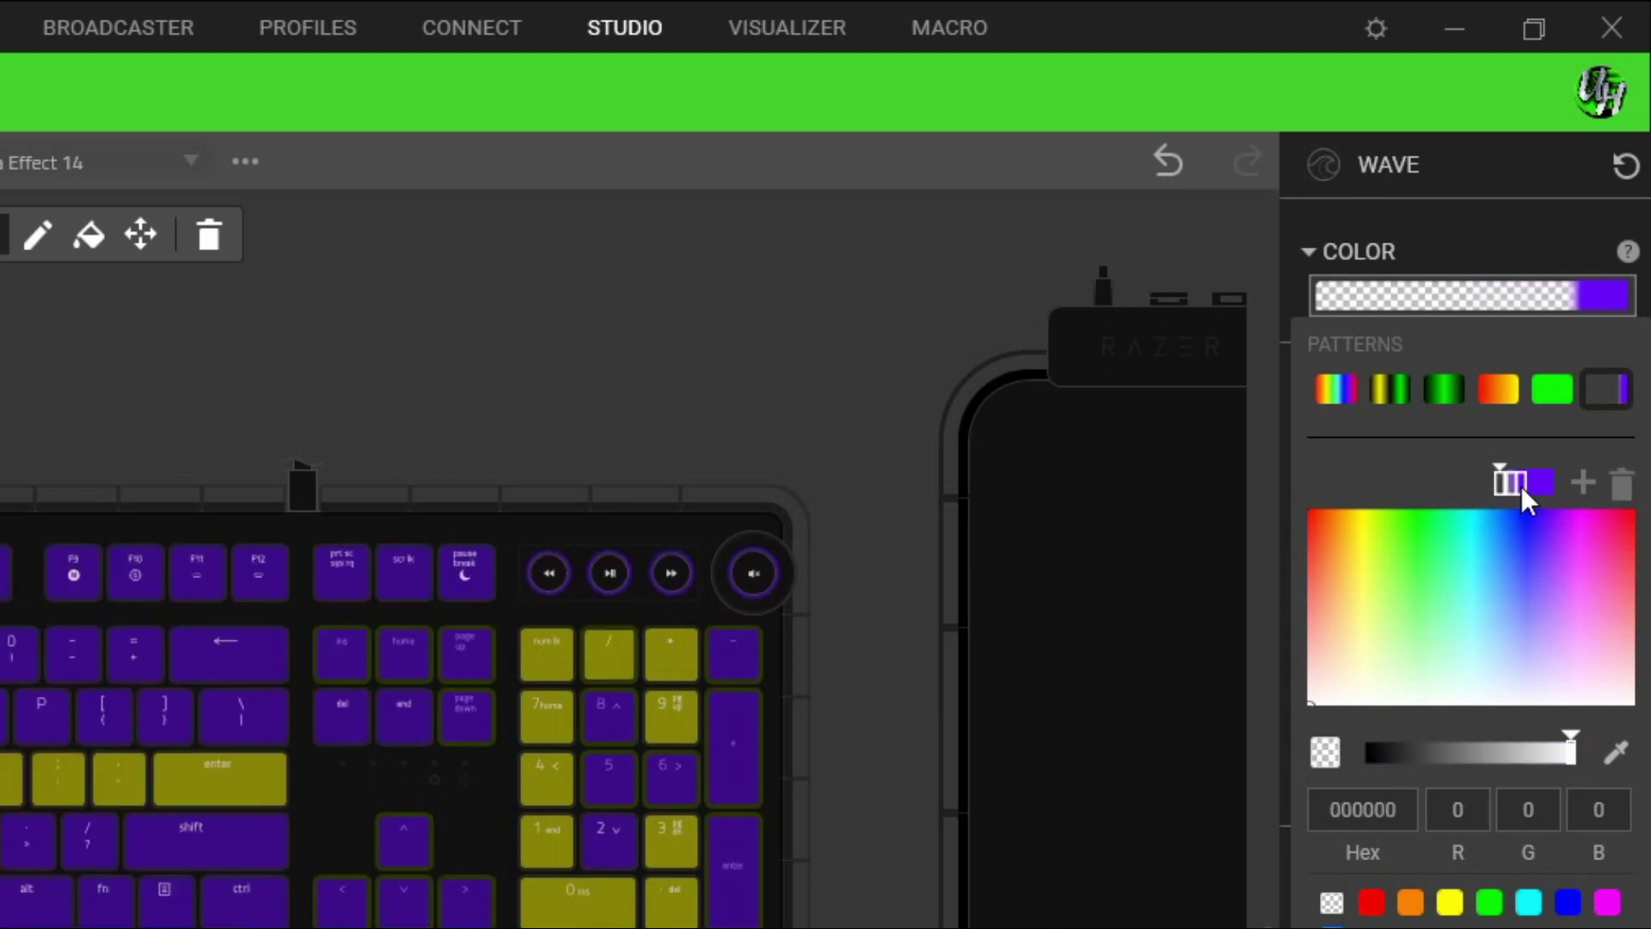
left_click(1507, 481)
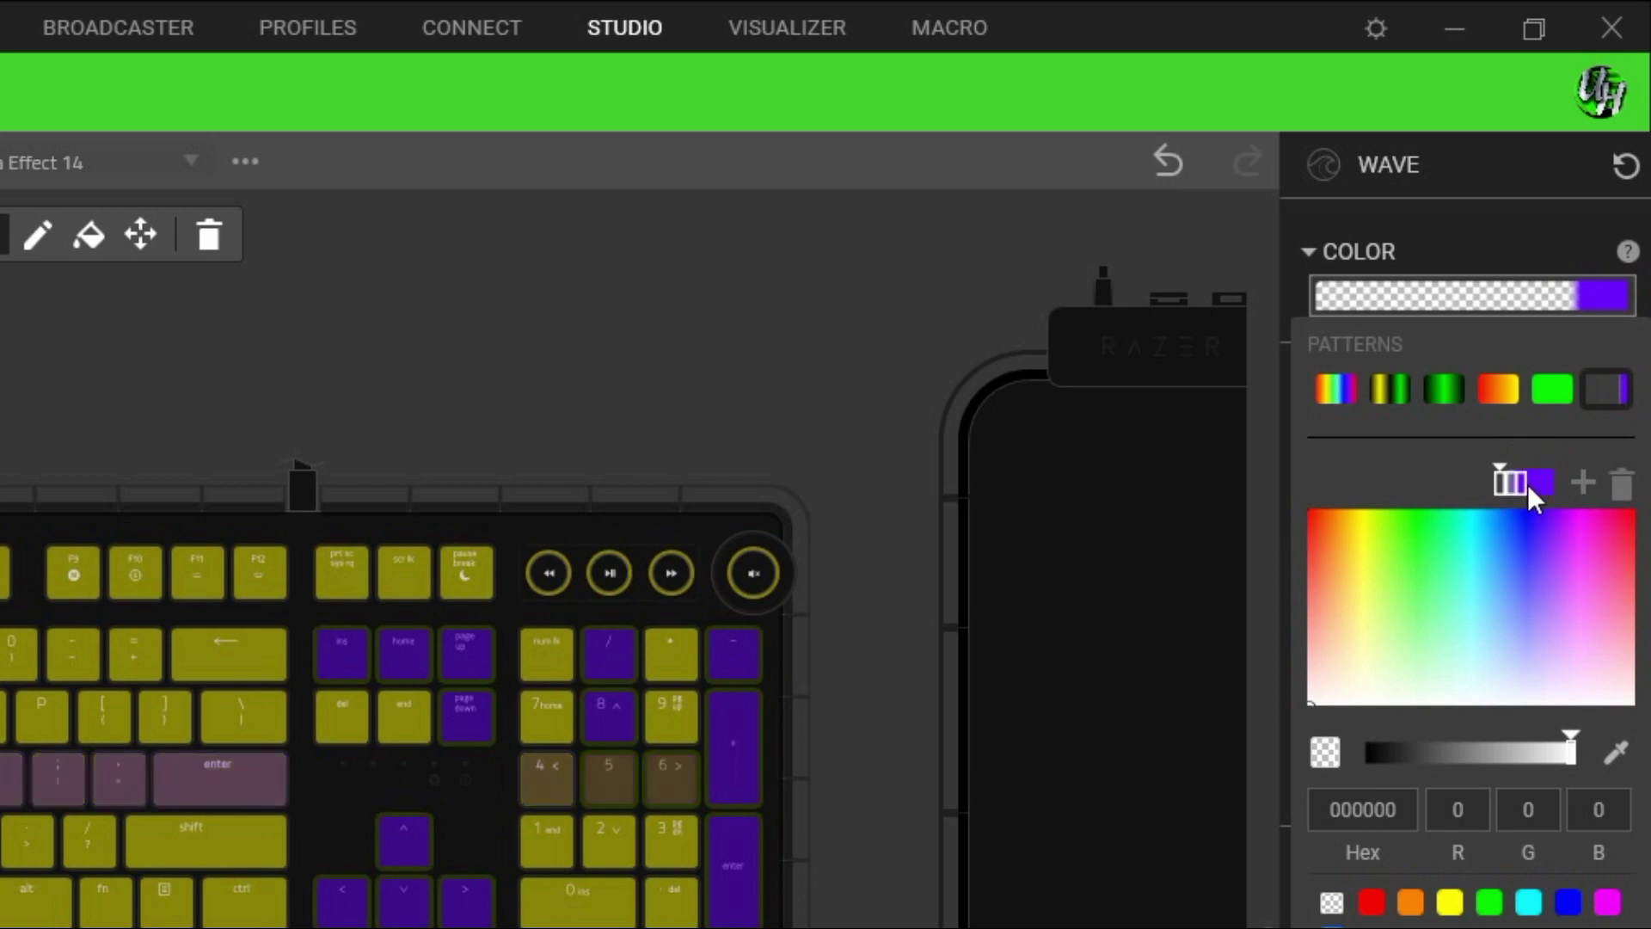
left_click(1524, 482)
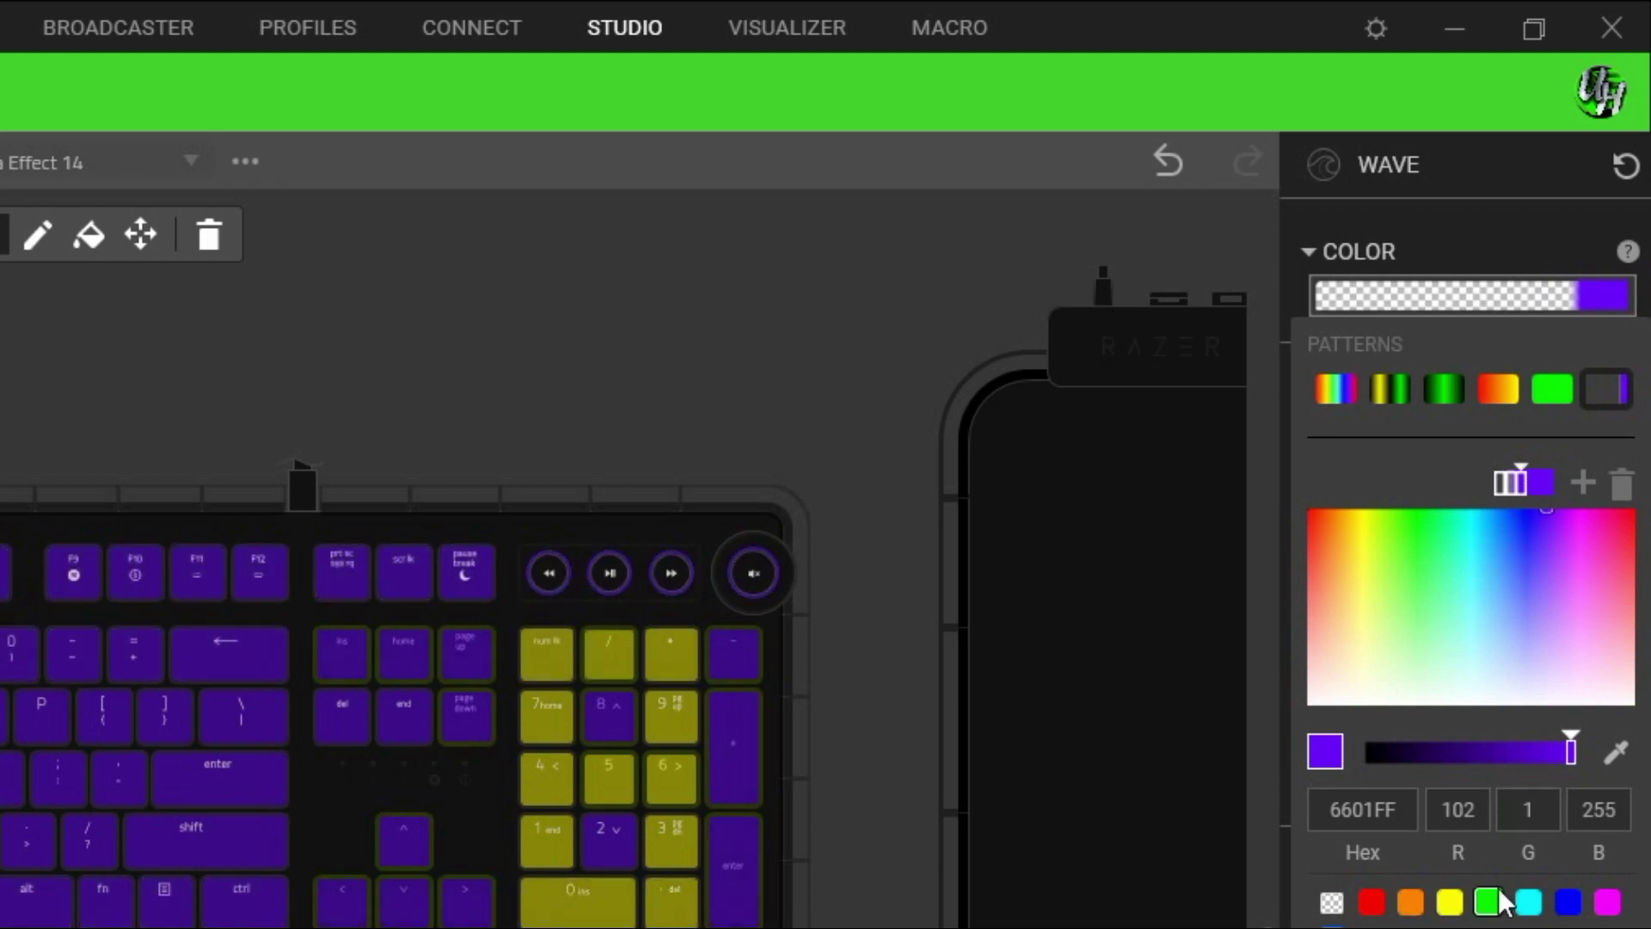
left_click(1332, 902)
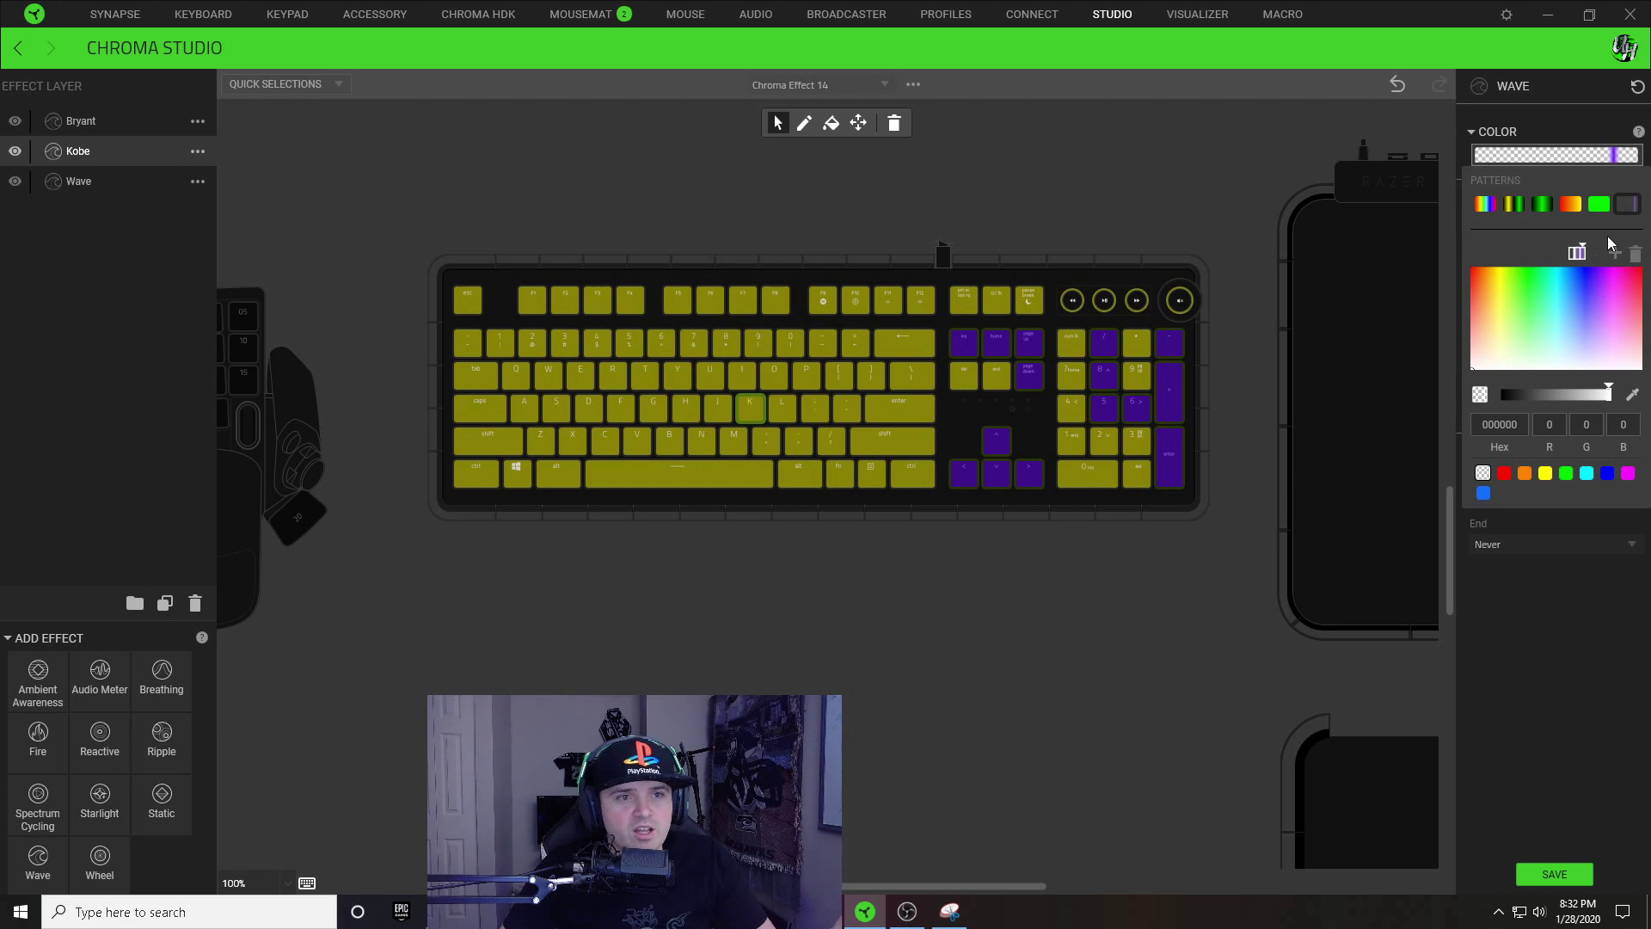
Step: Save the effect and copy the K key's wave effect to the O key on the Kobe layer
left_click(1552, 875)
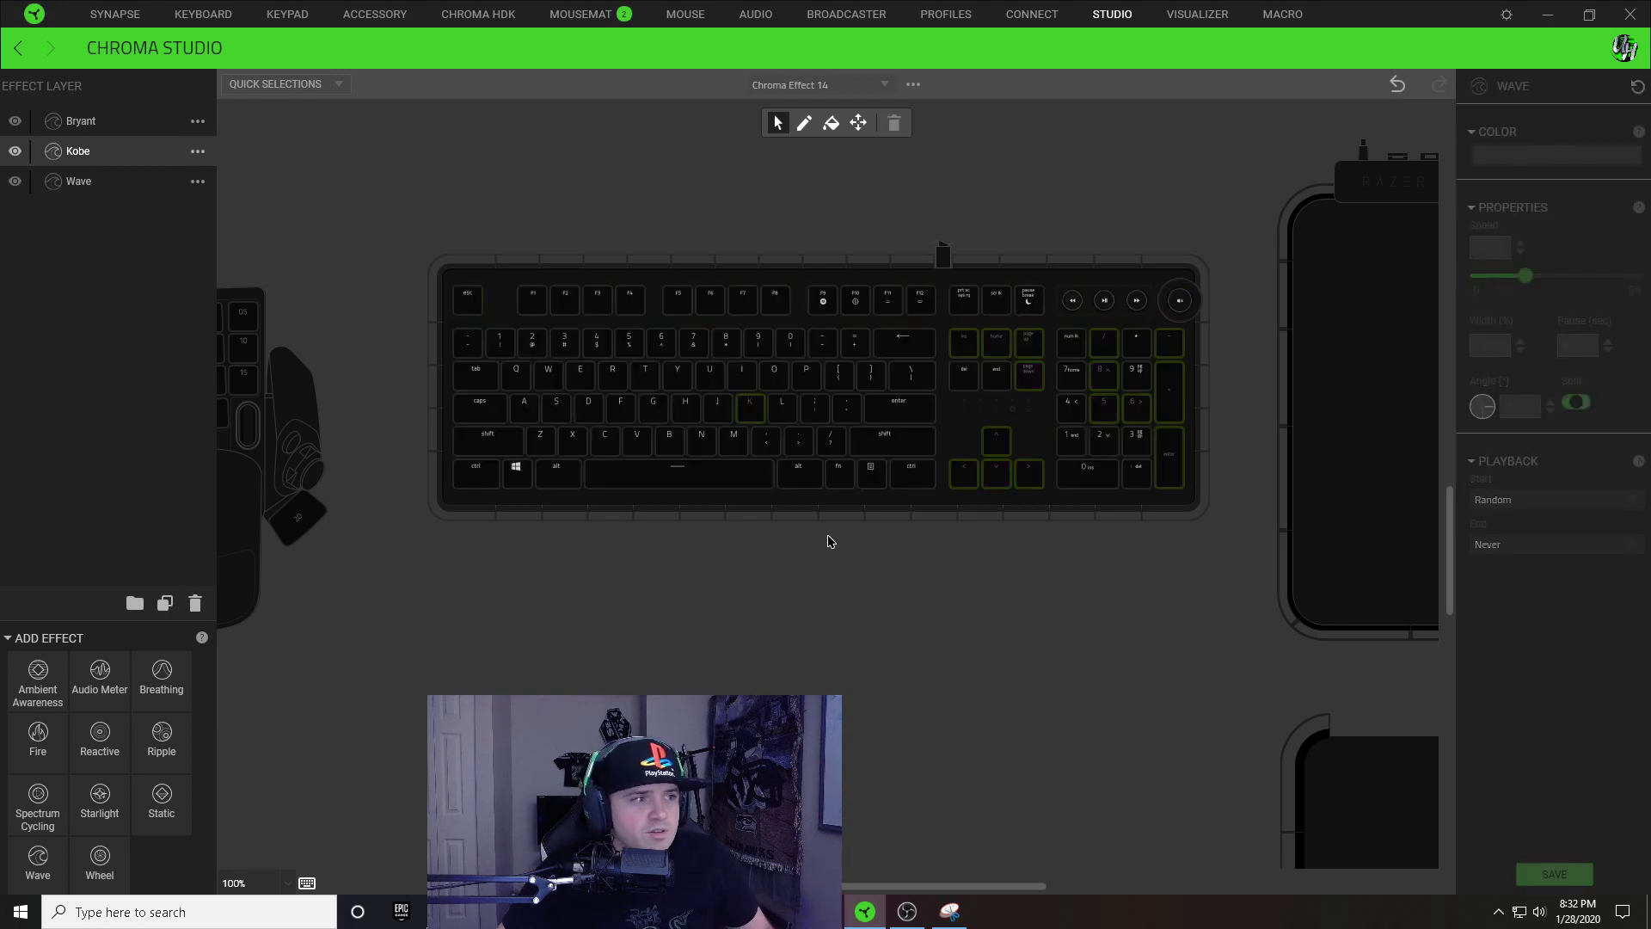
left_click(761, 415)
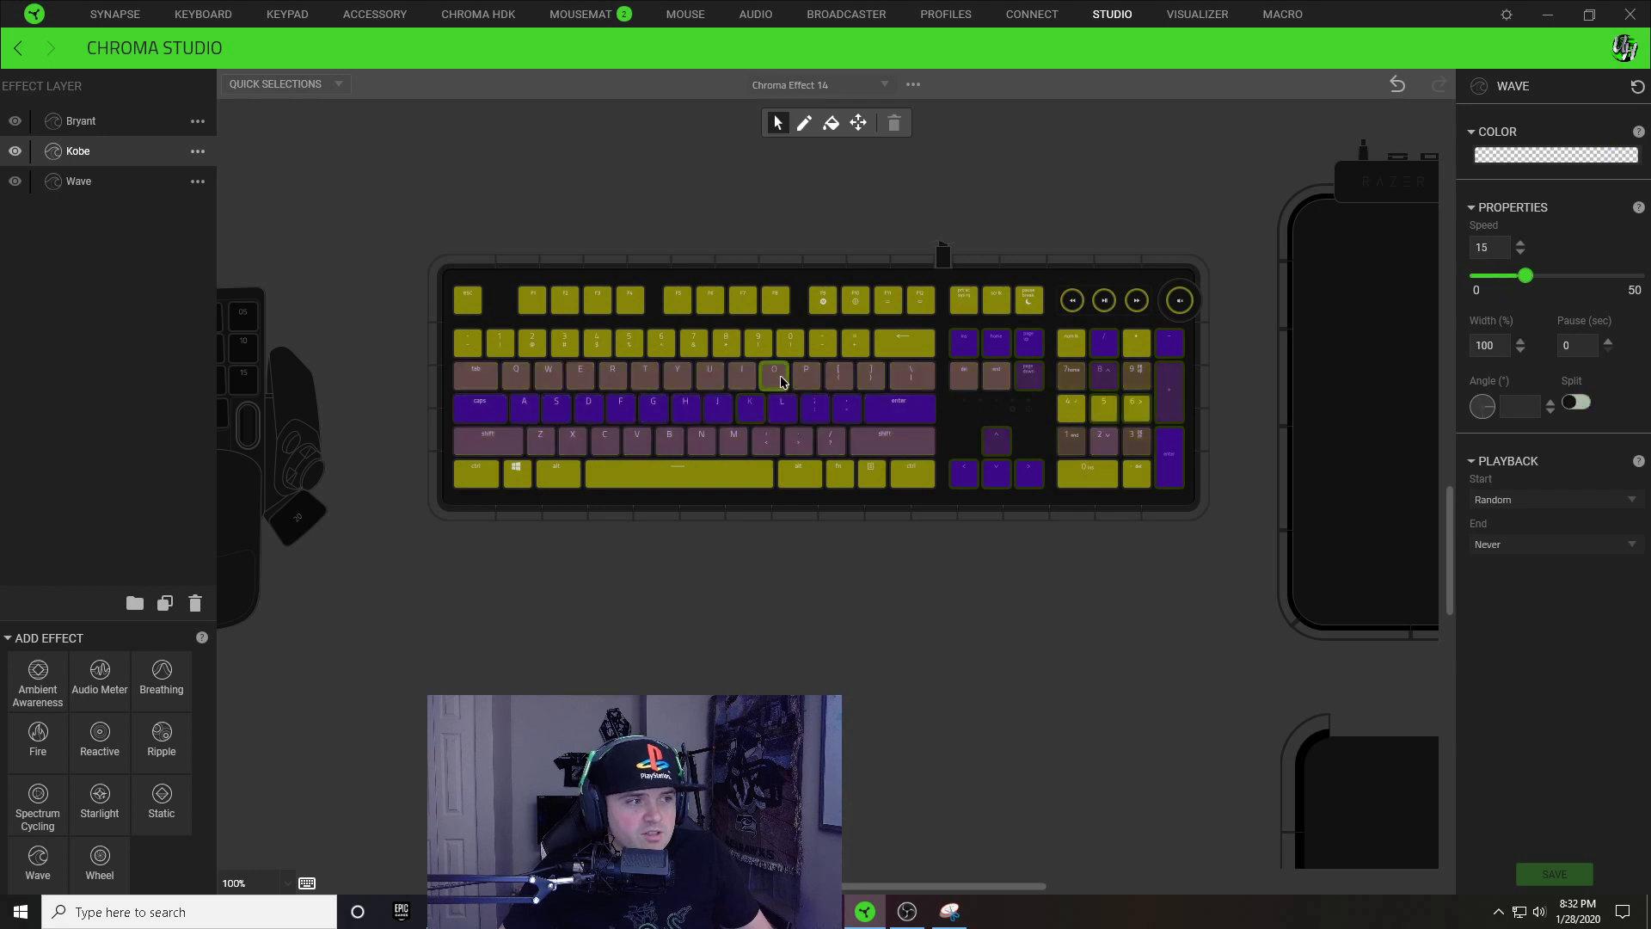
left_click(780, 388)
left_click(785, 372)
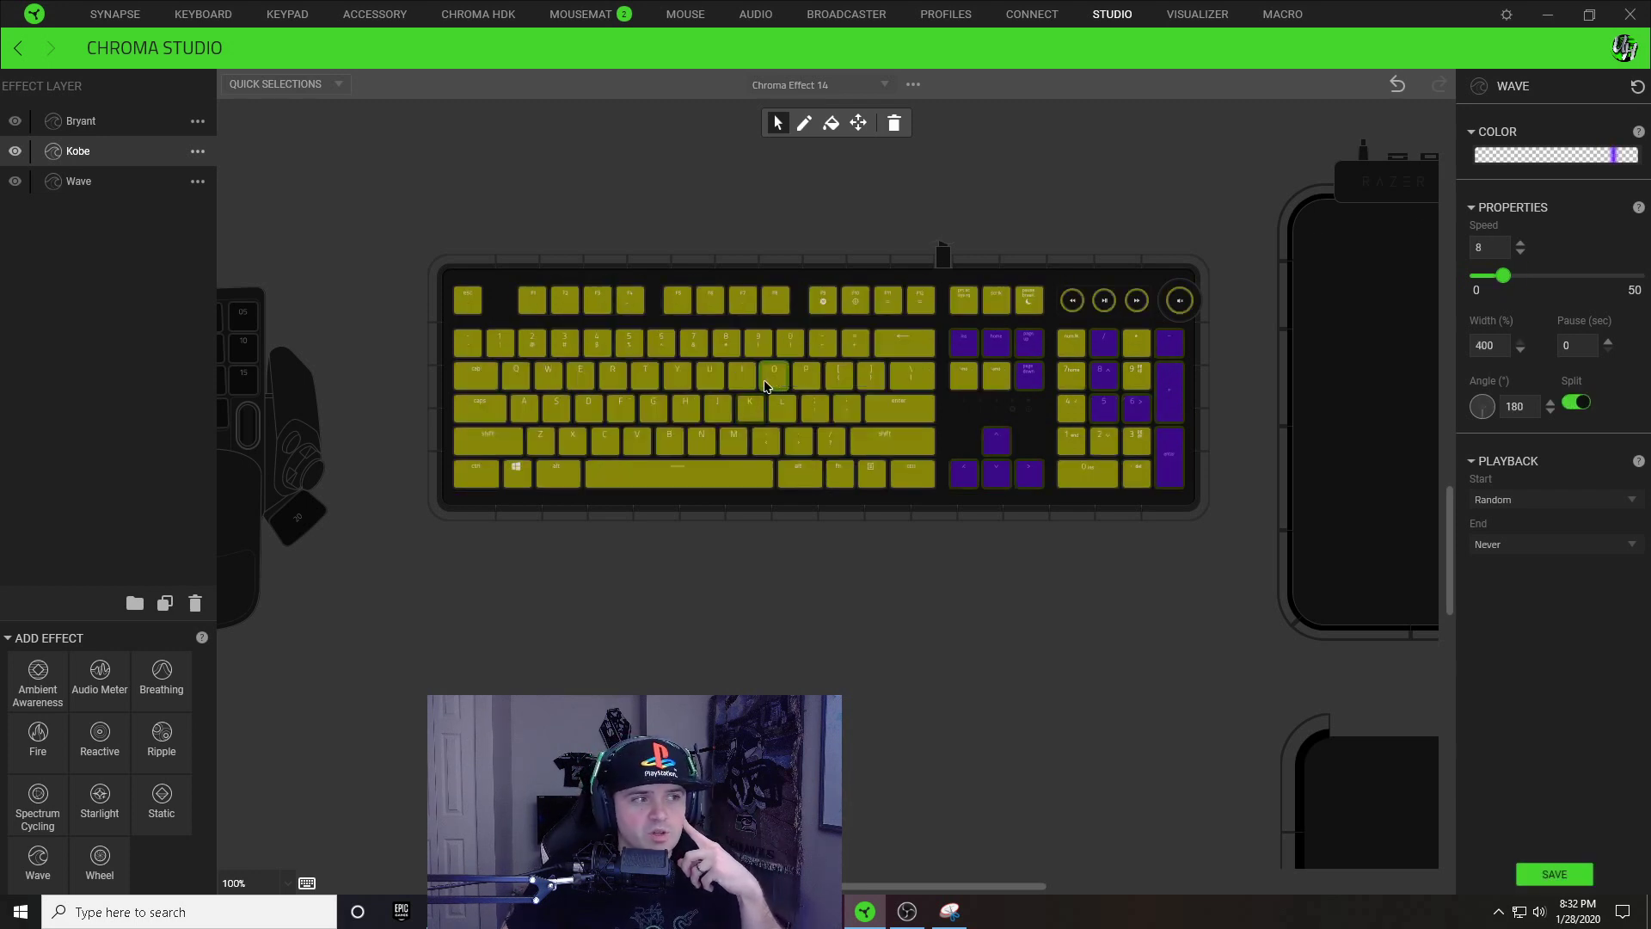
Step: Add a stop to the O key's gradient and gather its stops so the purple band sits slightly earlier than the K key's
left_click(1592, 156)
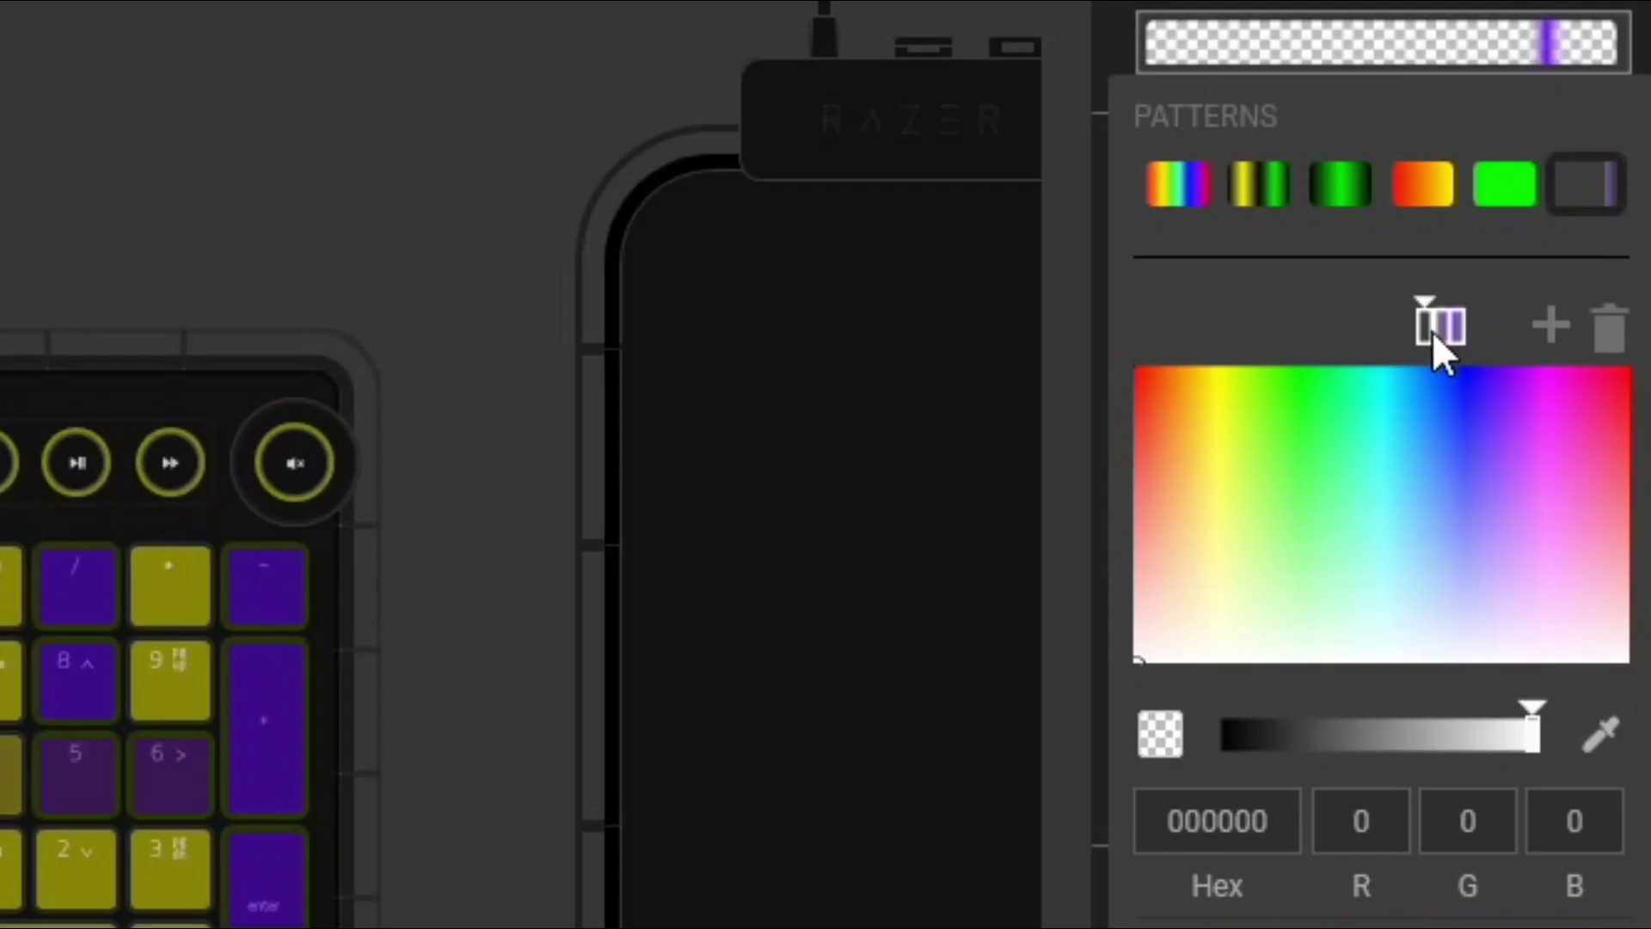
left_click_drag(1574, 254, 1543, 254)
left_click_drag(1340, 330, 1309, 329)
left_click_drag(1448, 327, 1328, 328)
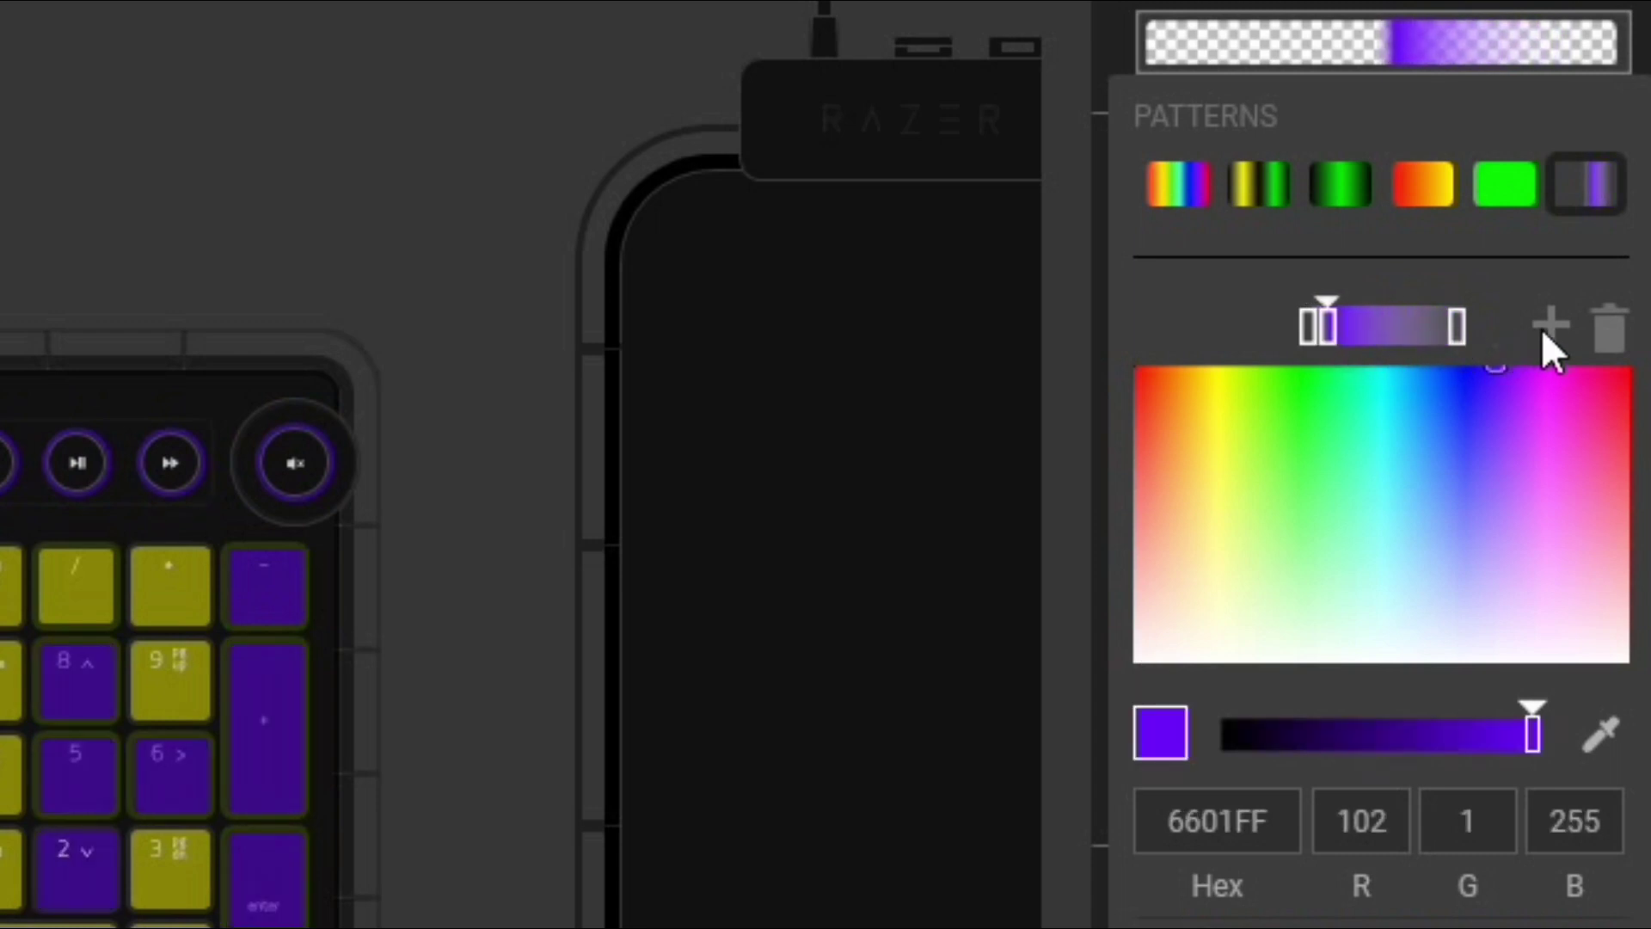
left_click(1548, 331)
left_click_drag(1397, 329, 1477, 328)
left_click(1330, 332)
left_click_drag(1329, 332, 1464, 339)
left_click_drag(1313, 333, 1472, 328)
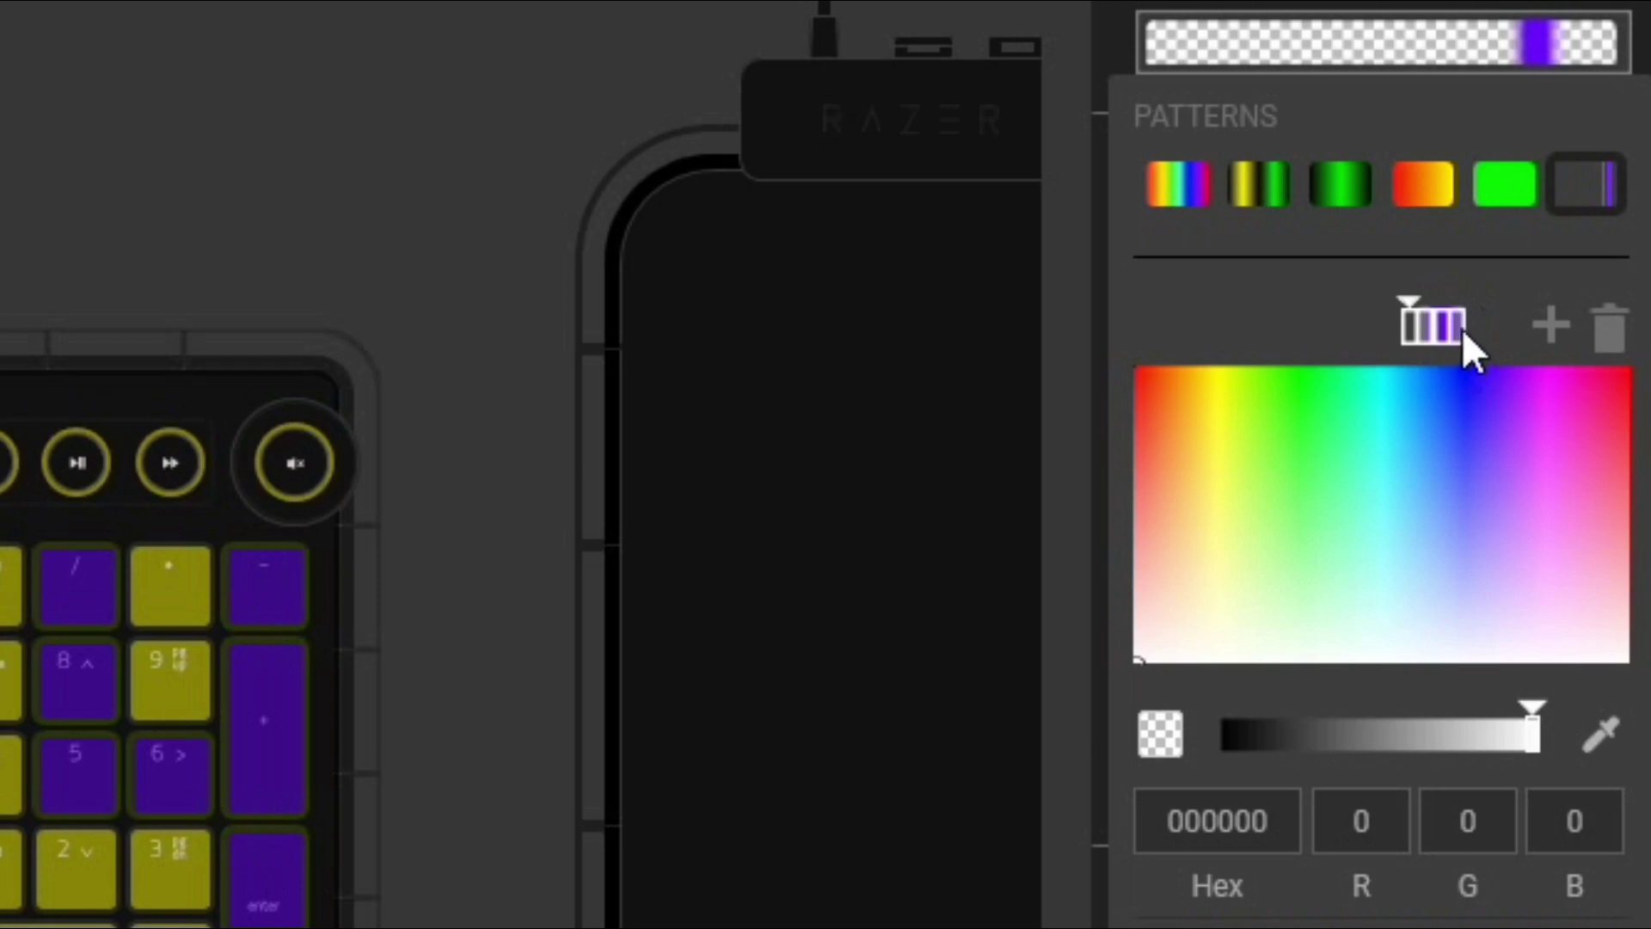
Step: Delete the extra last stop of the O key's gradient and make the remaining end stop transparent
left_click(1605, 334)
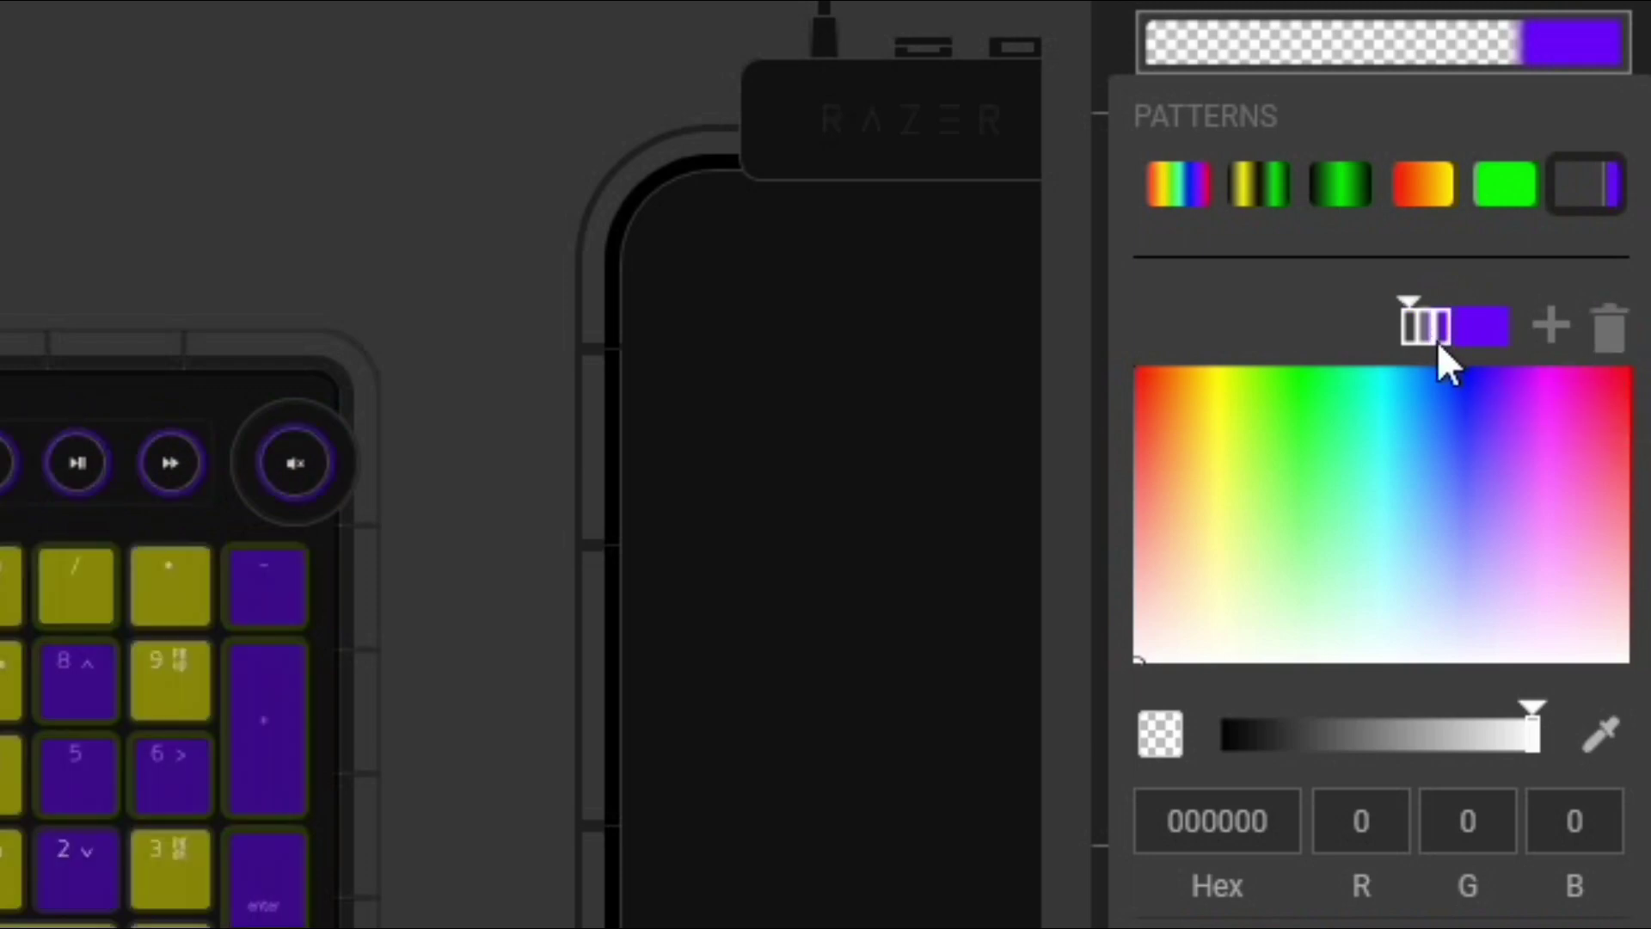
left_click(1445, 305)
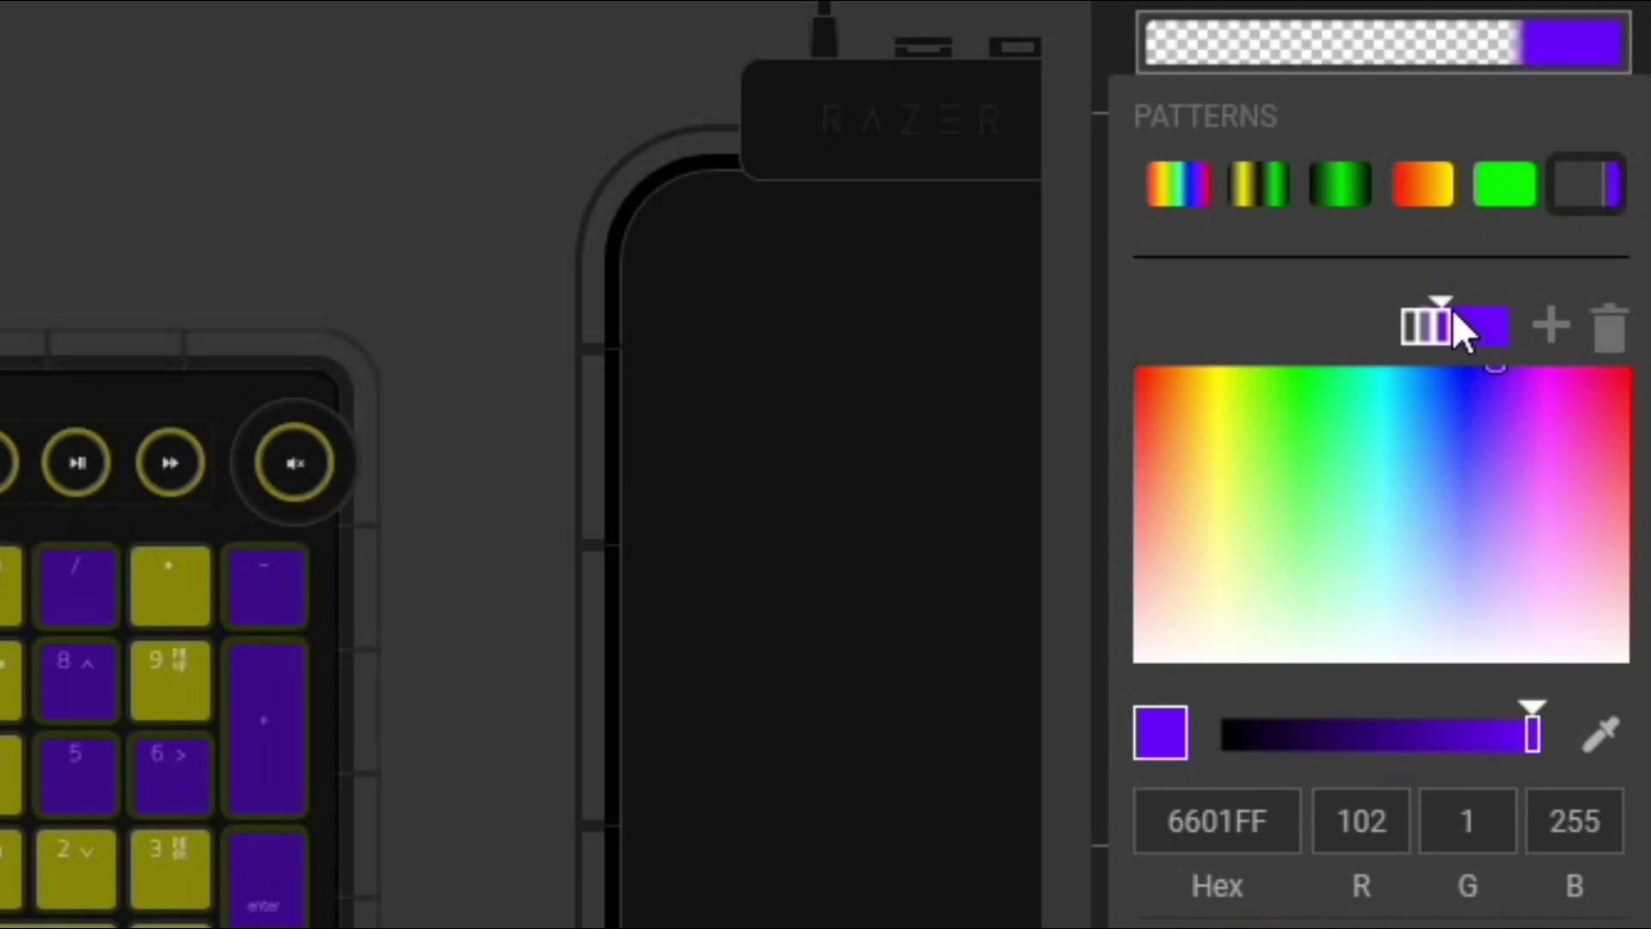
left_click(1483, 473)
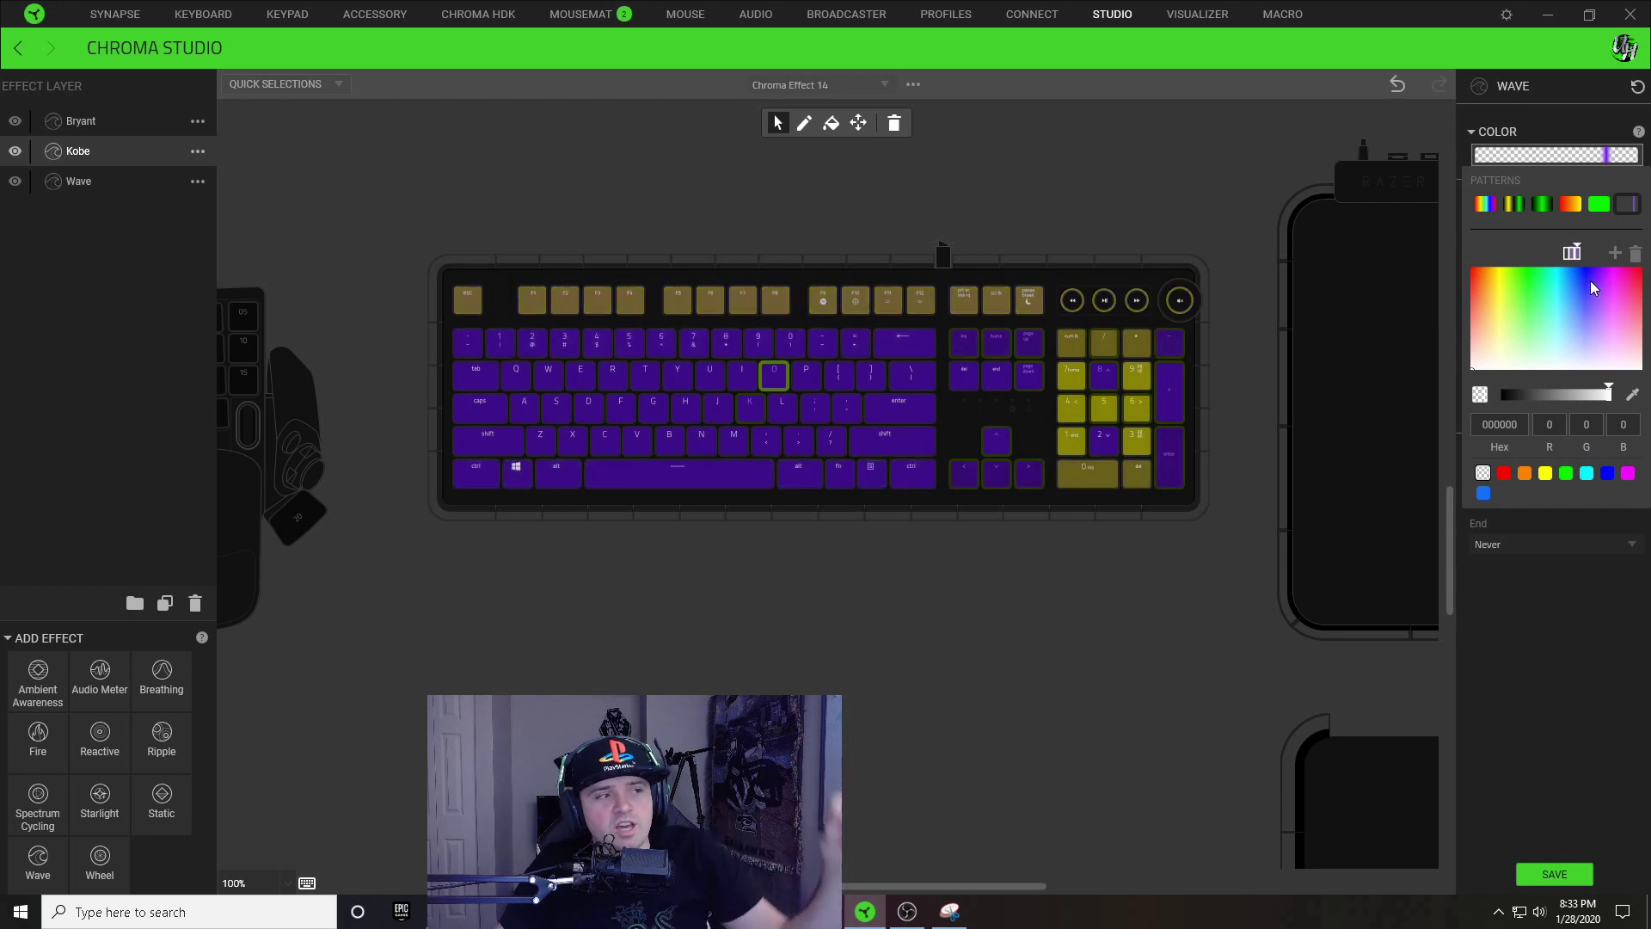
left_click(745, 410)
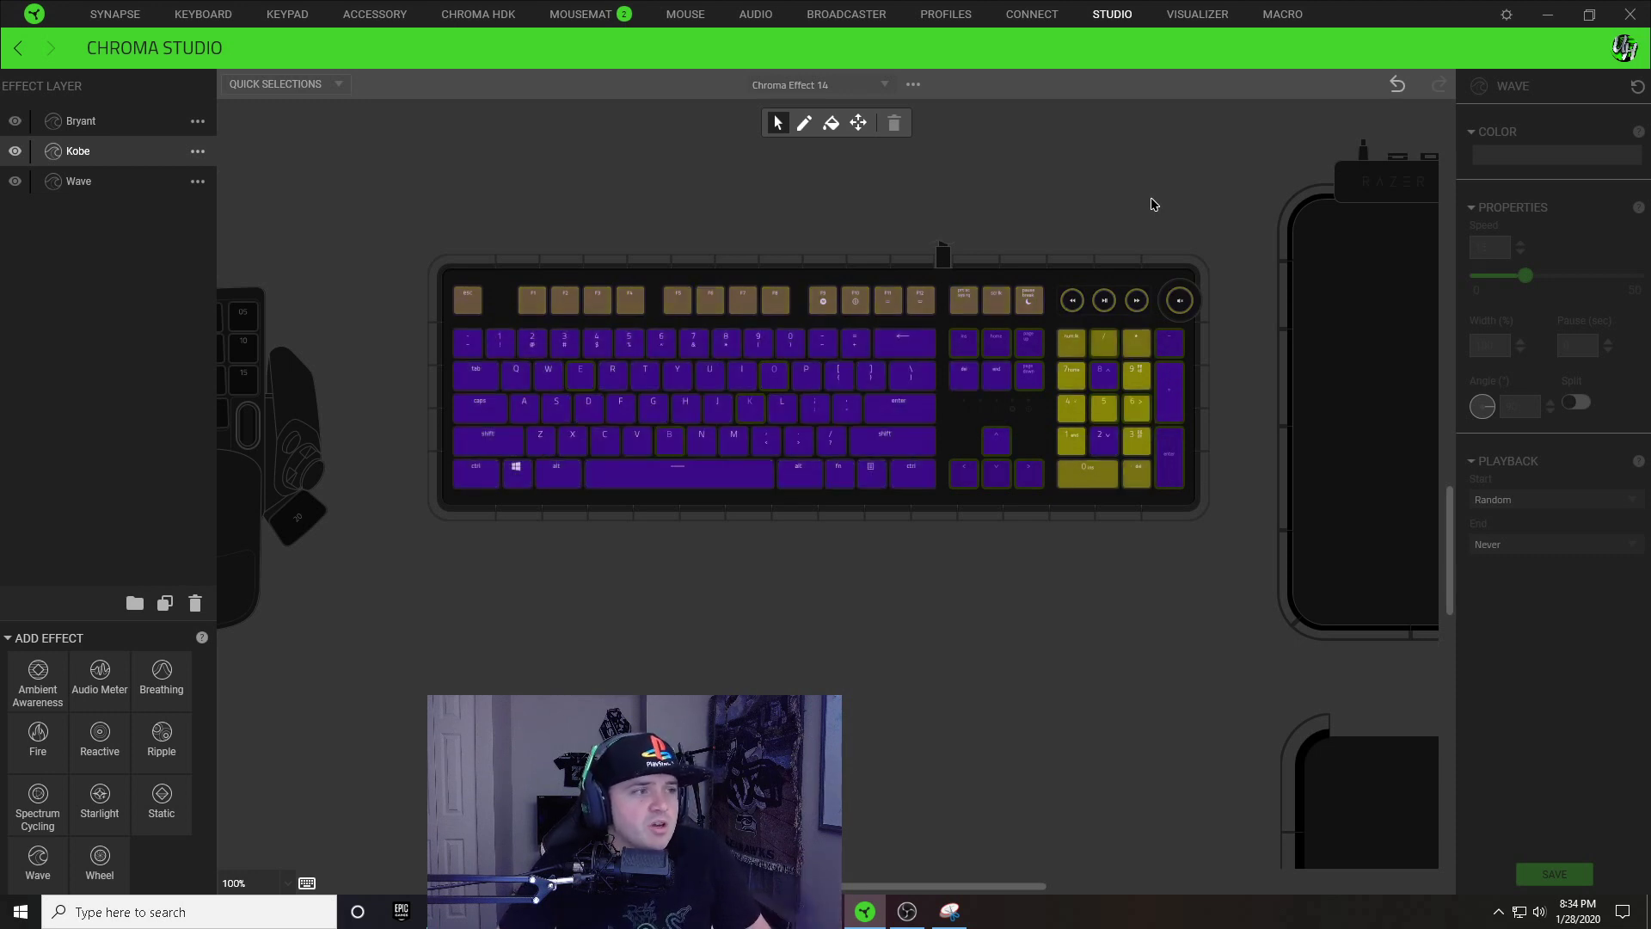
Step: Switch to the Bryant layer and copy the numpad 8 shape's yellow wave effect to the B key
left_click(97, 130)
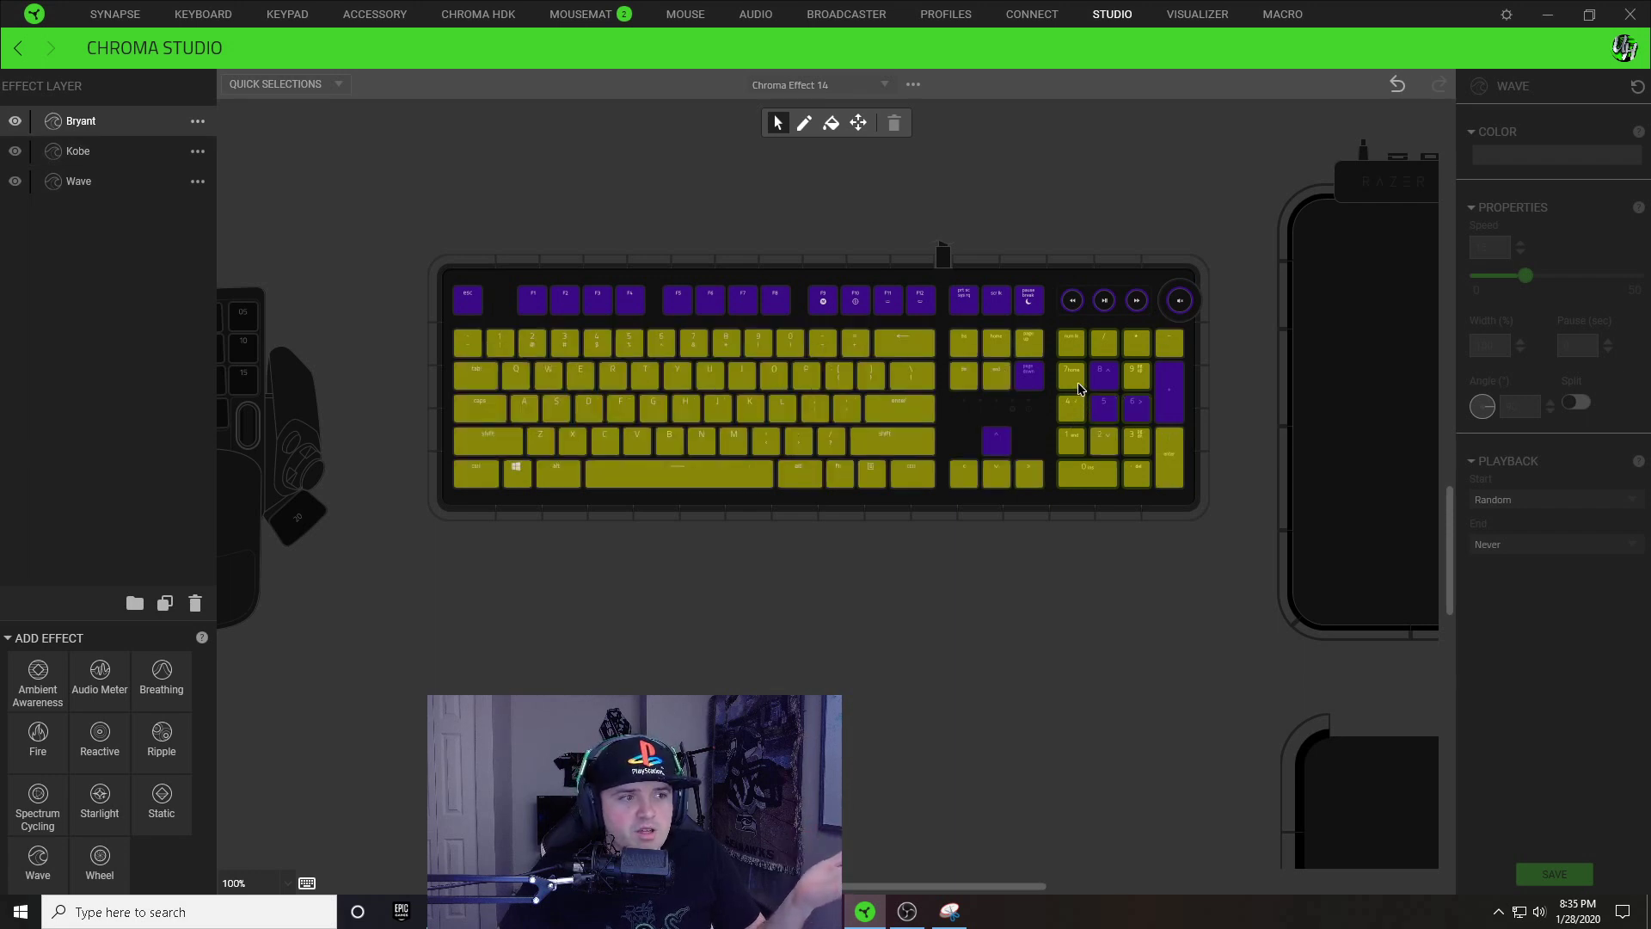
left_click(1105, 411)
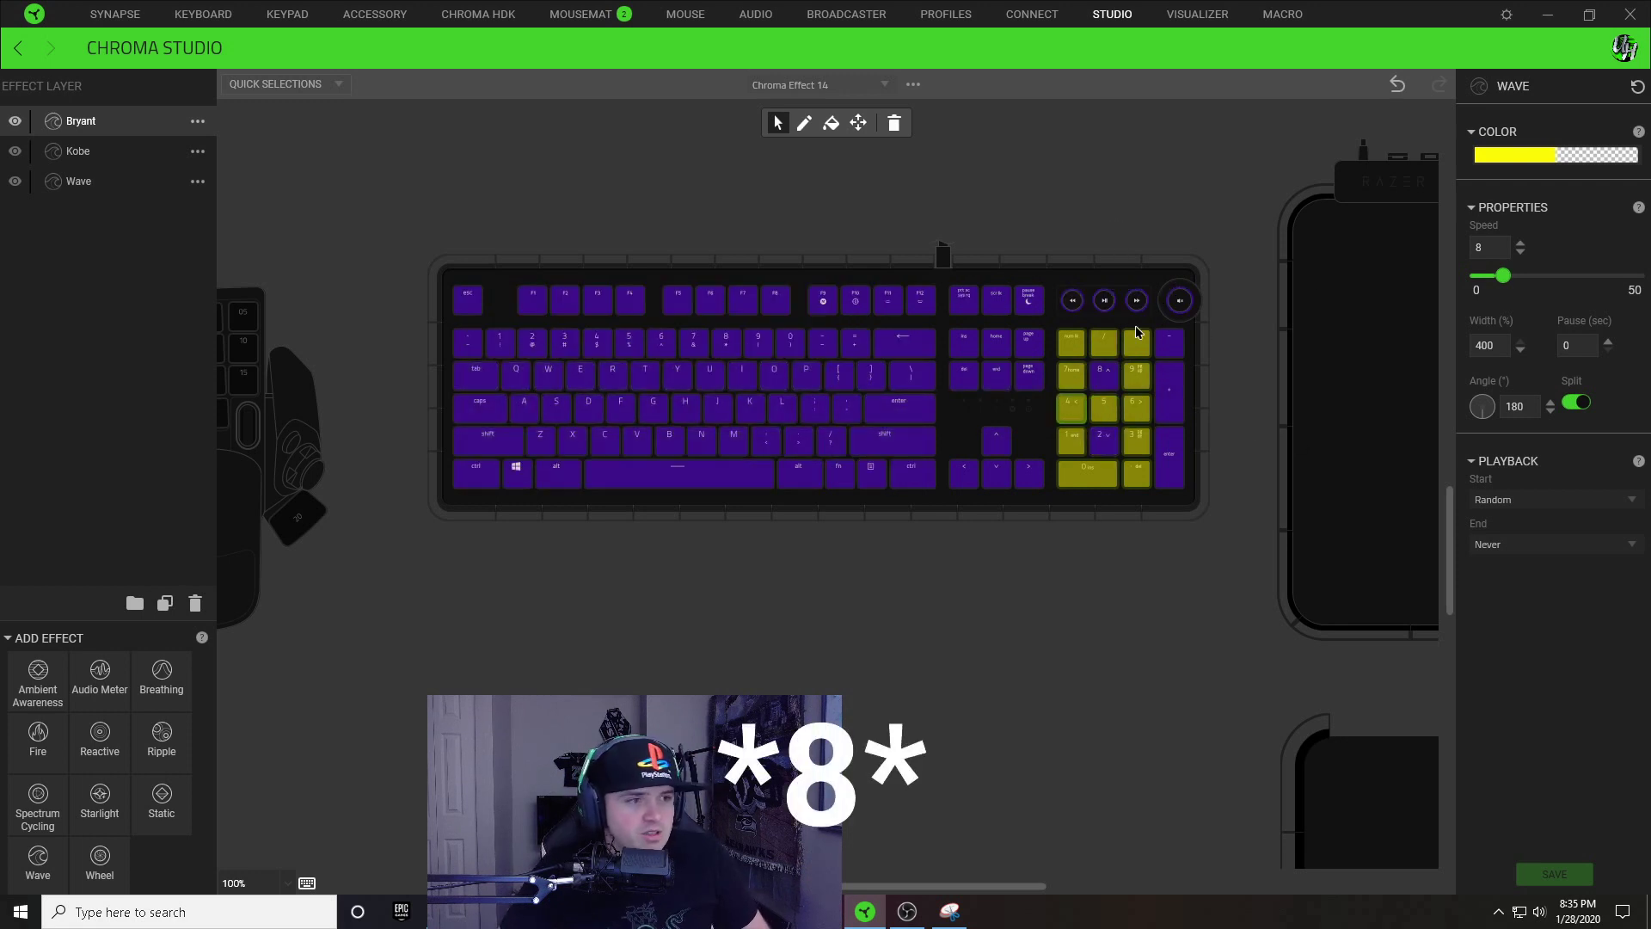
left_click(672, 440)
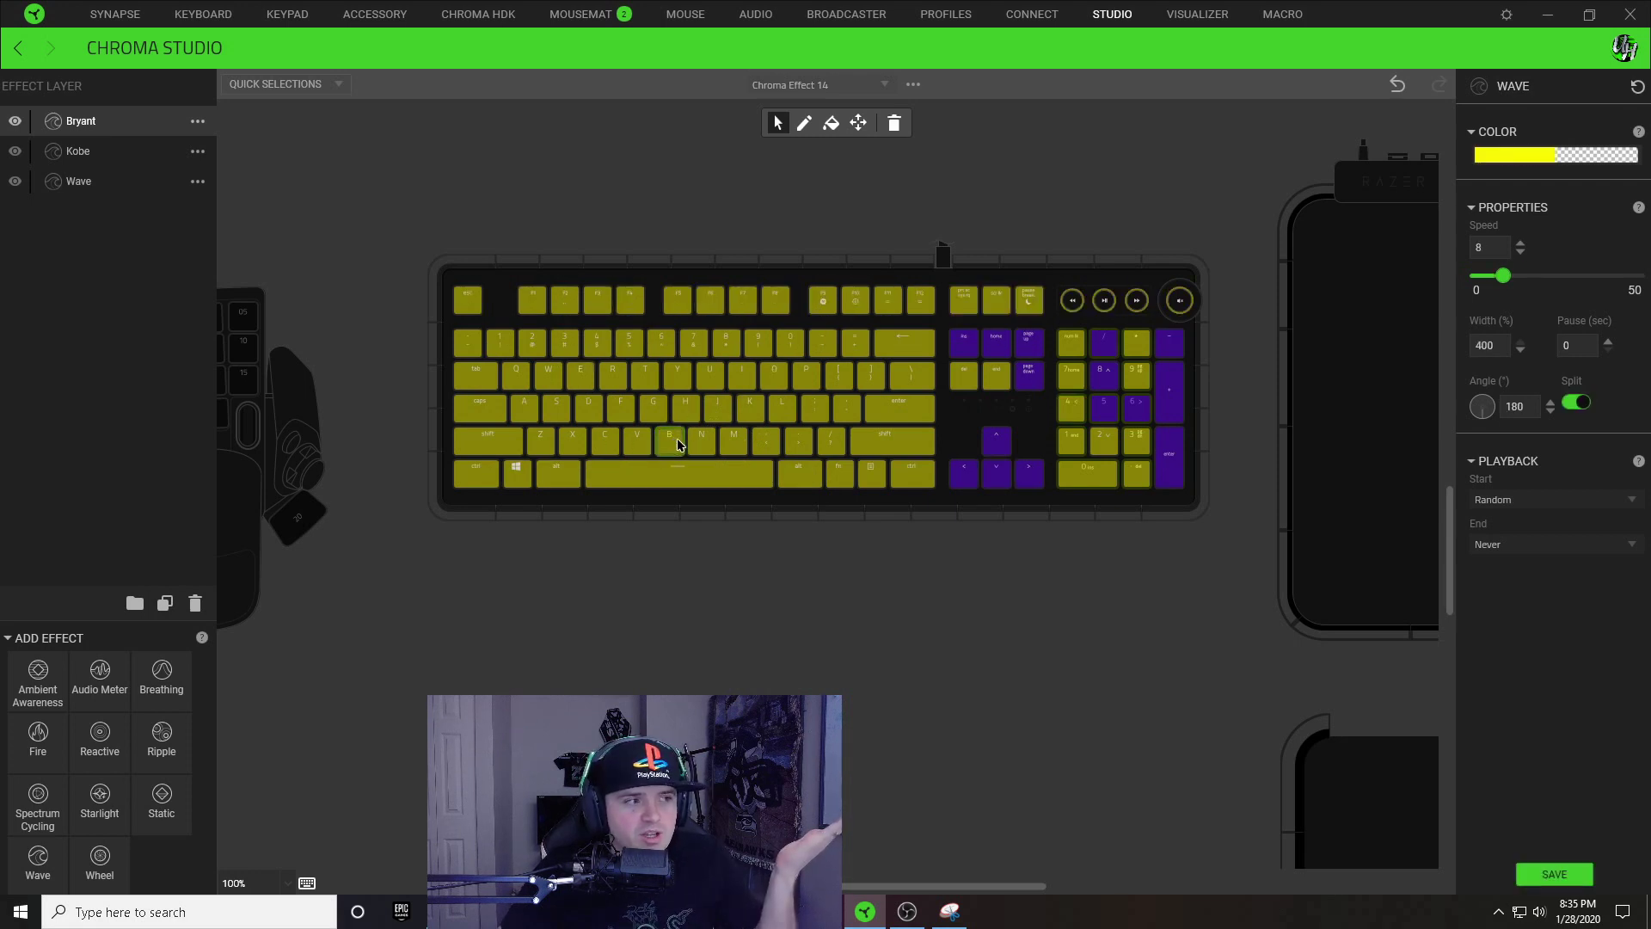
Step: Narrow the B key's gradient to a thin yellow band by making the first stop transparent and gathering the stops before the gradient's middle
left_click(1513, 160)
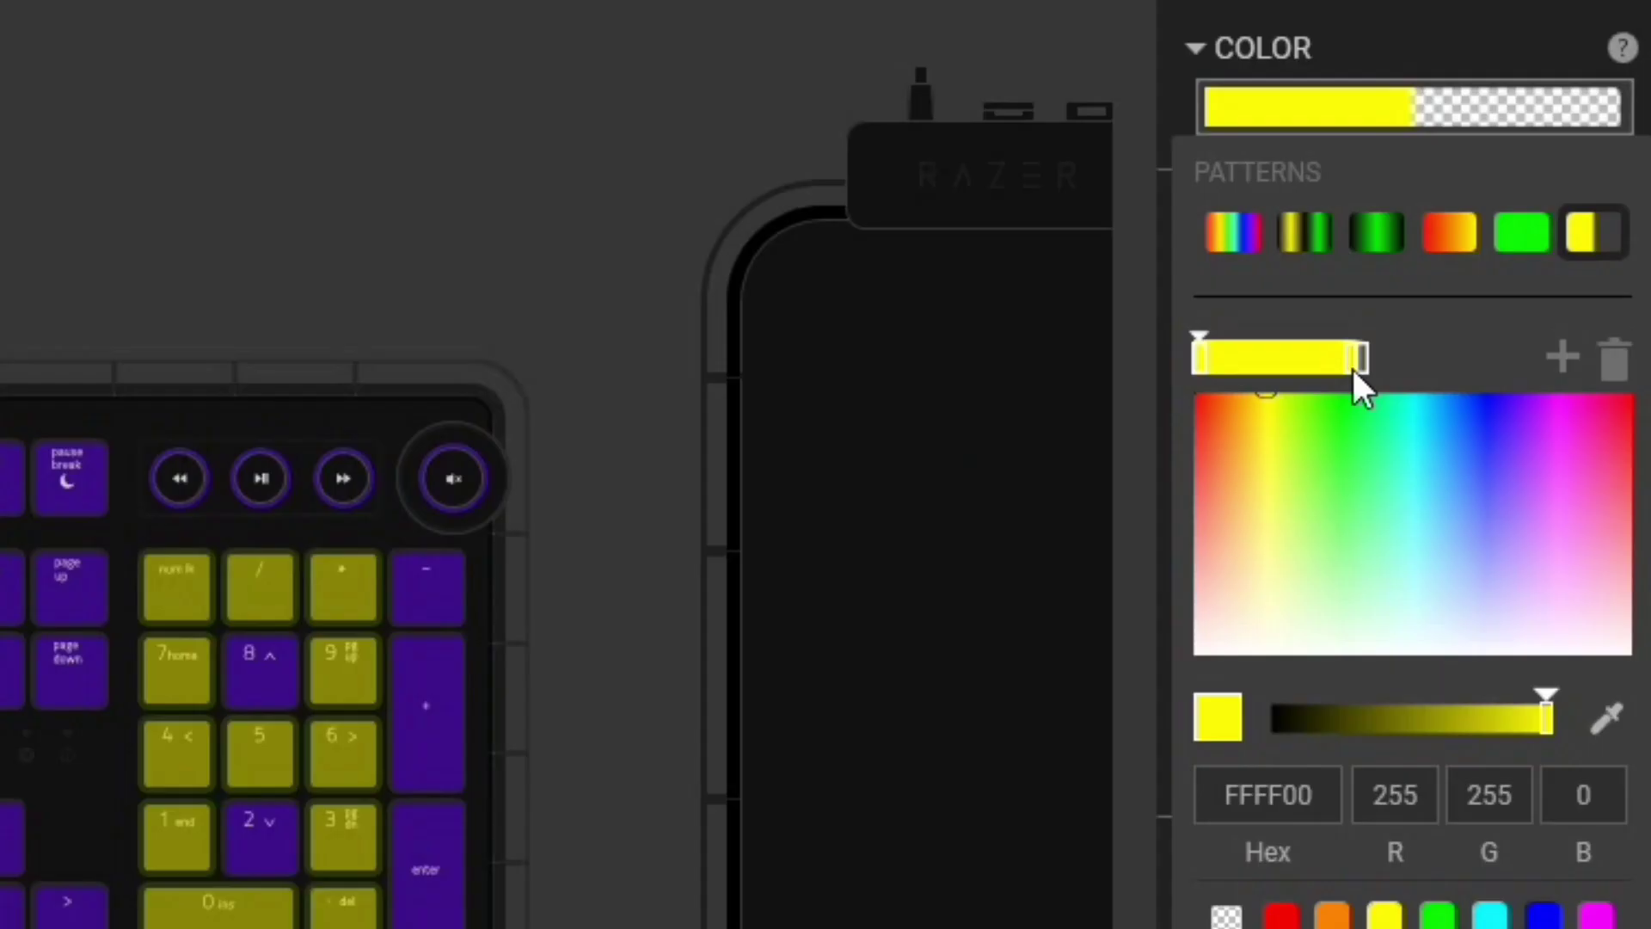
left_click_drag(1350, 364, 1315, 357)
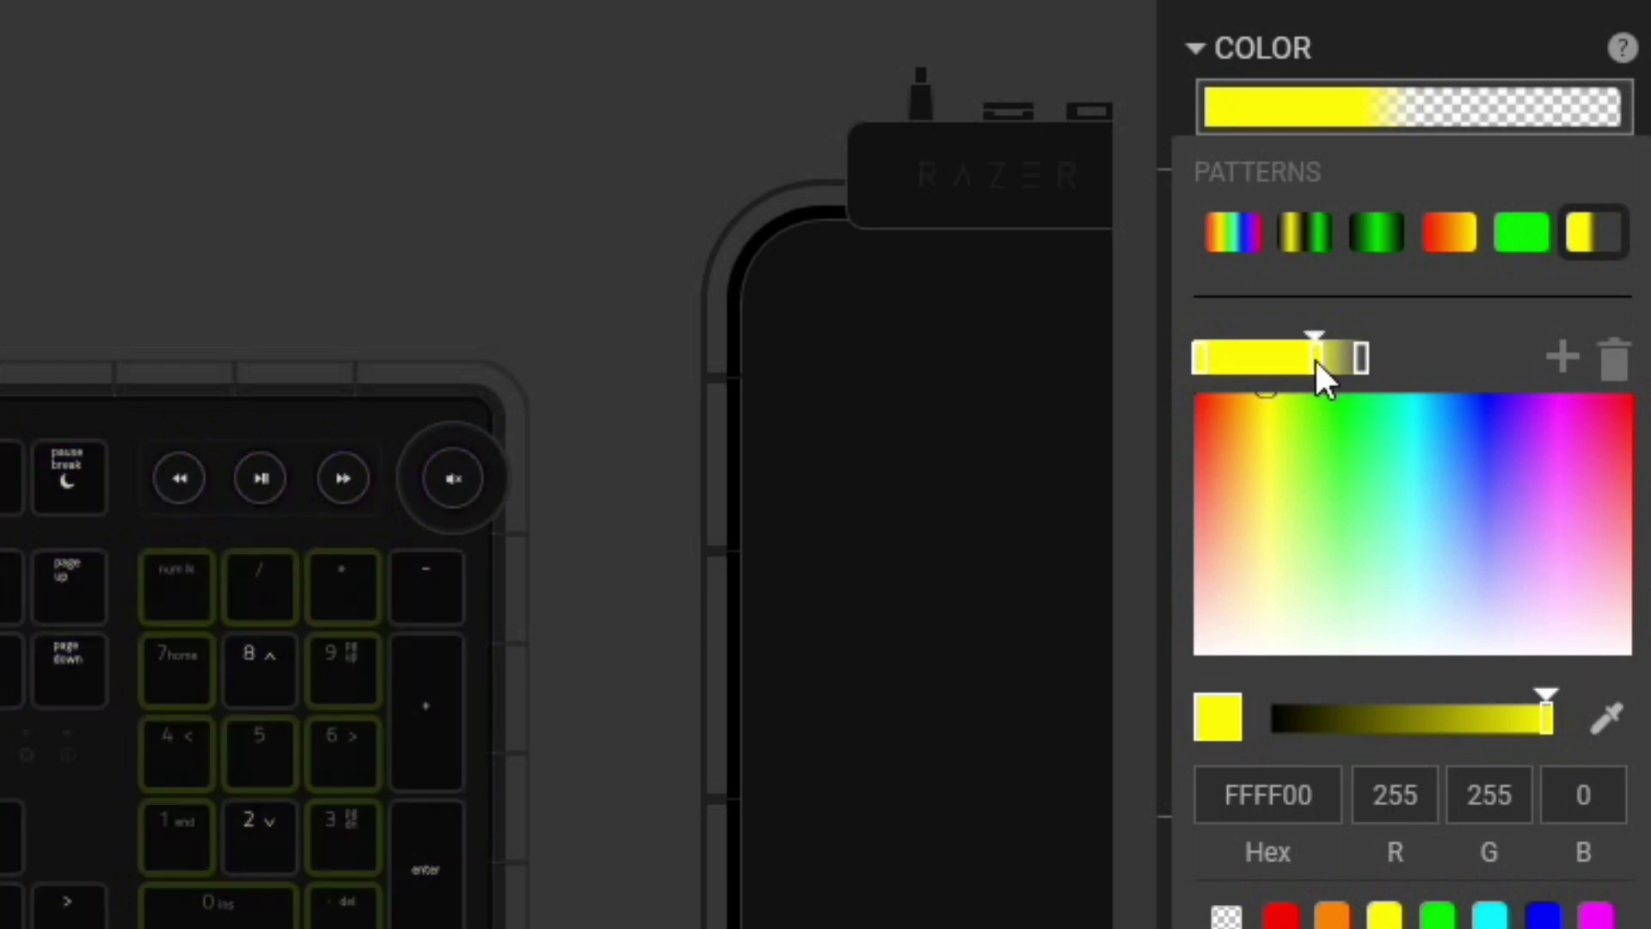
left_click_drag(1200, 359, 1300, 368)
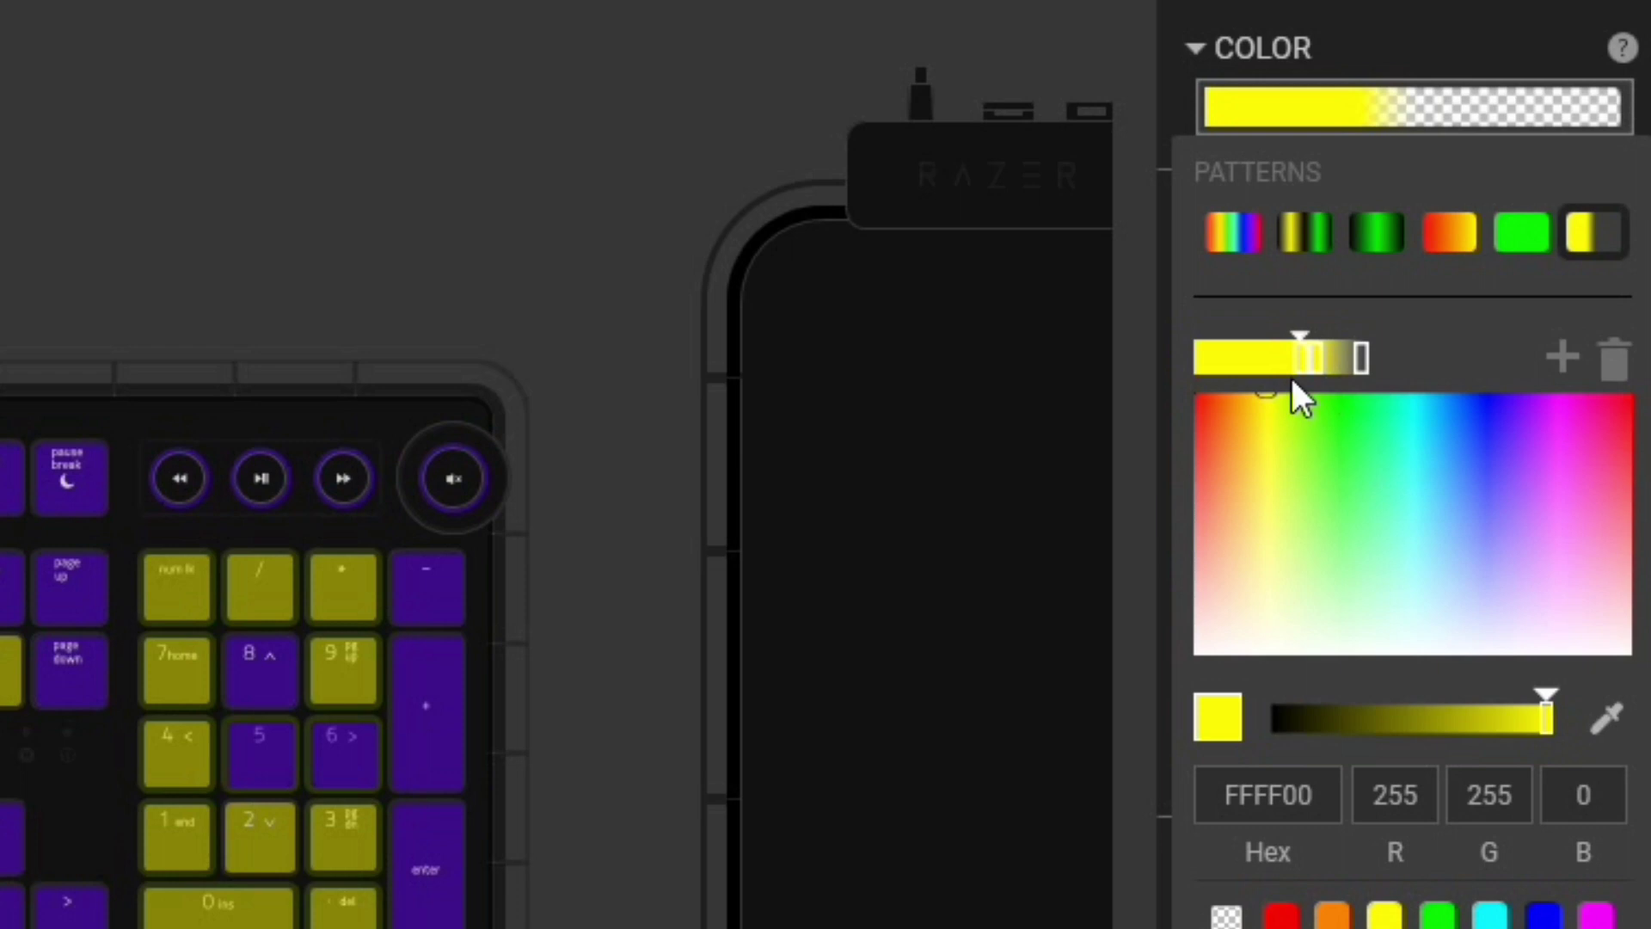
left_click(1226, 914)
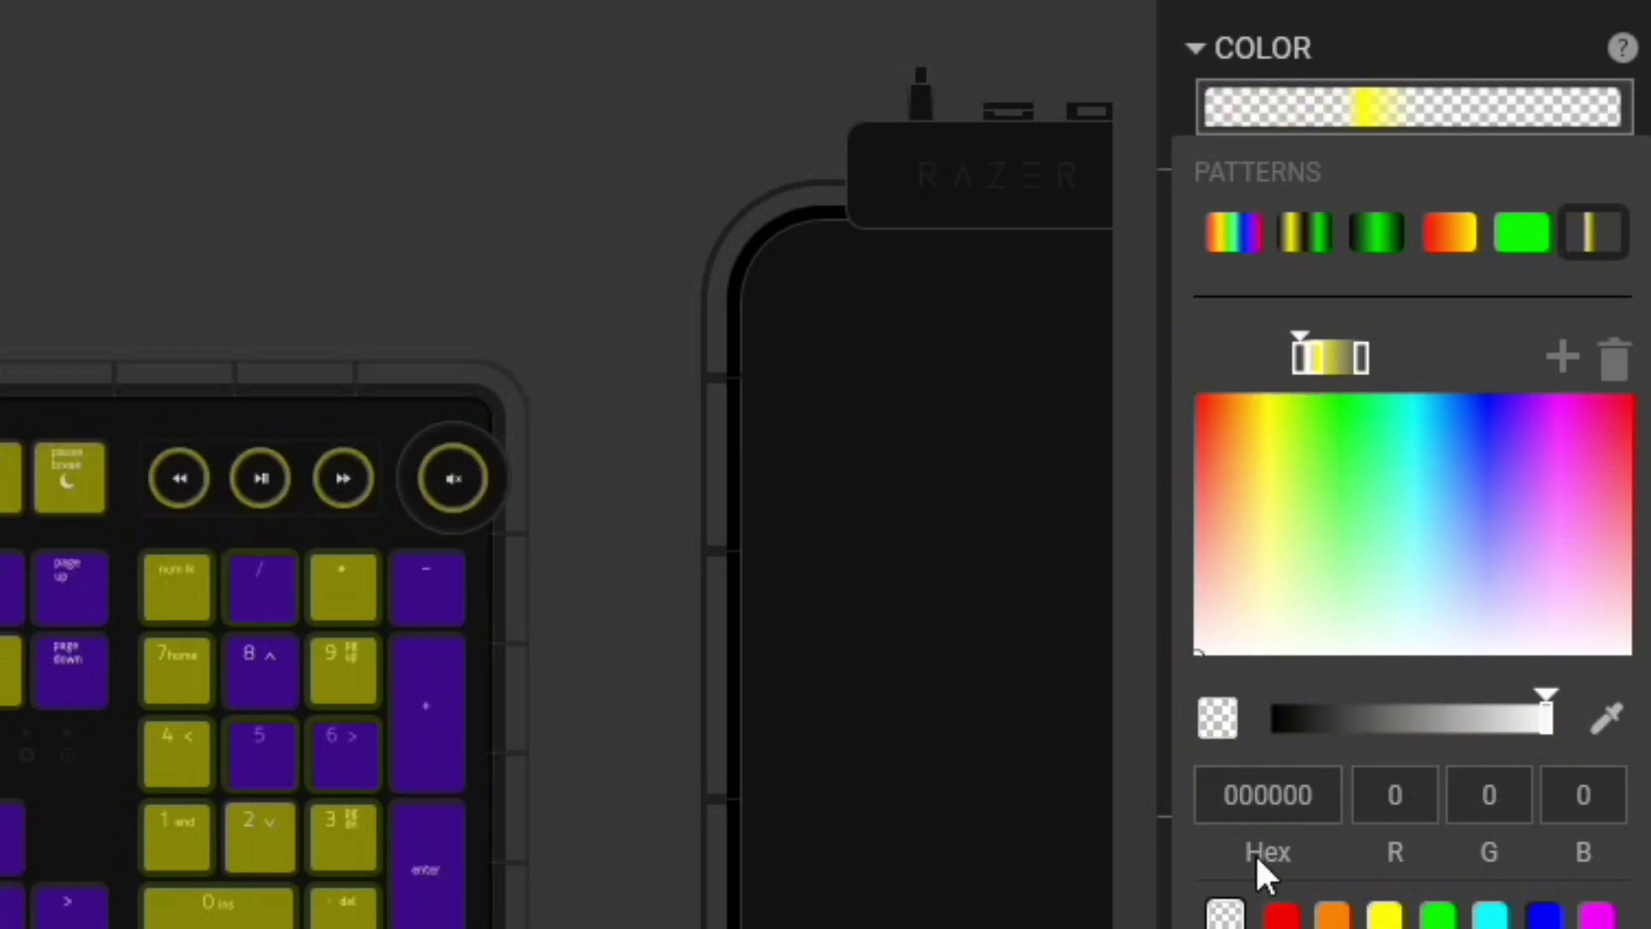
left_click(1362, 356)
left_click_drag(1362, 358, 1330, 351)
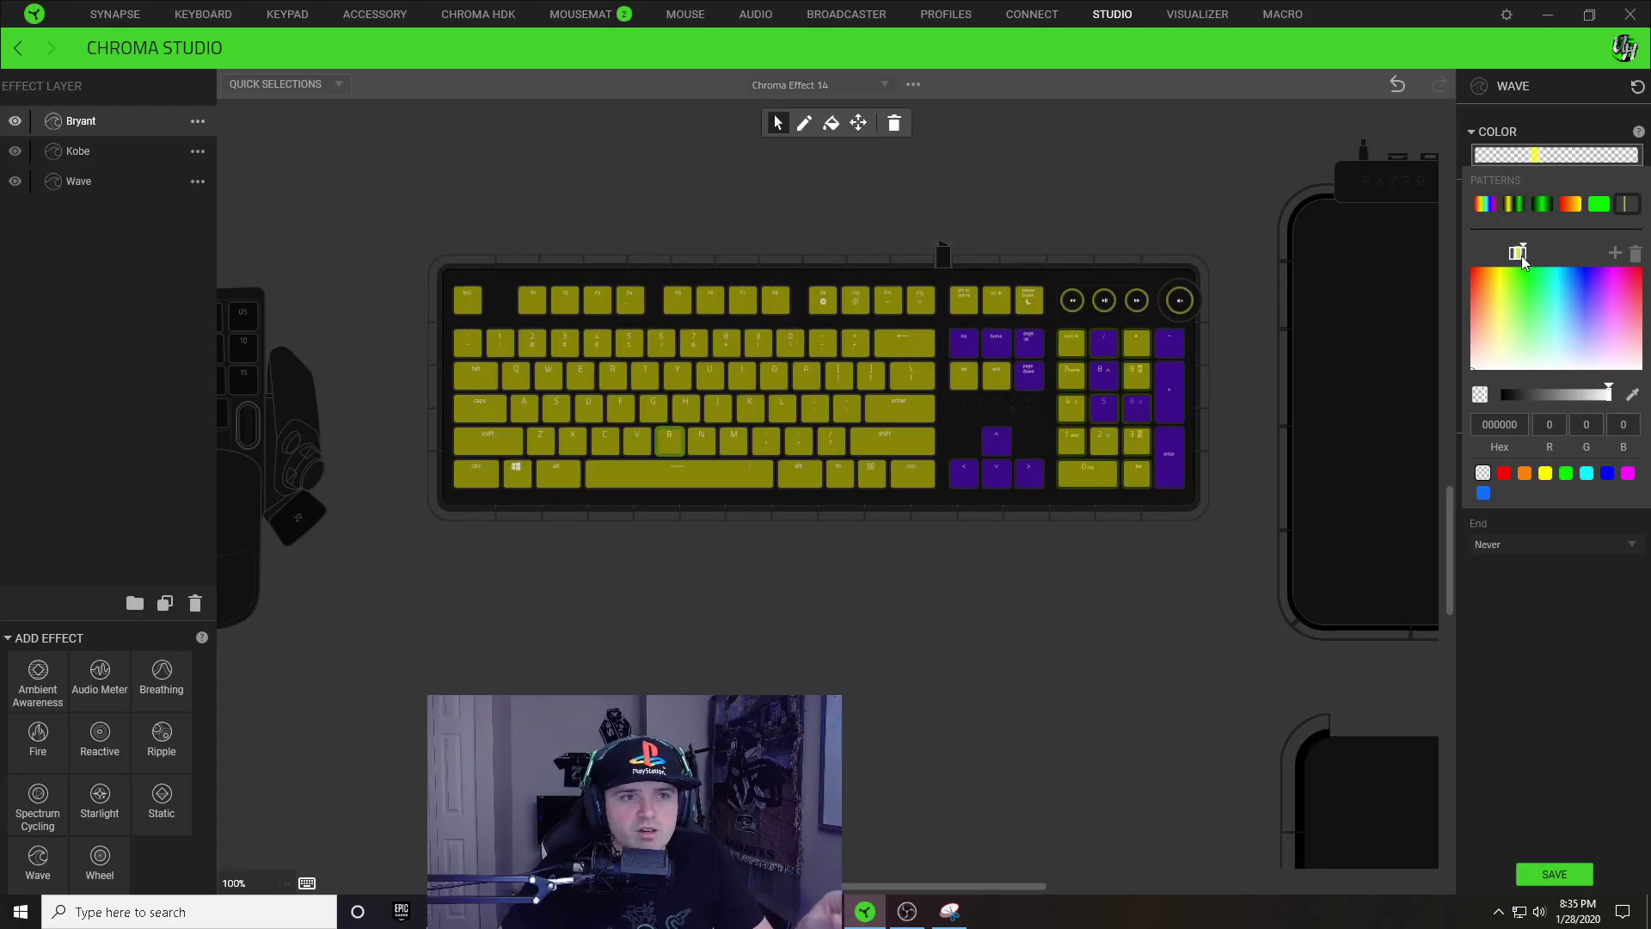
Step: Copy the B key's wave effect to the R key and shift its narrow yellow band slightly toward the gradient's start
left_click(668, 440)
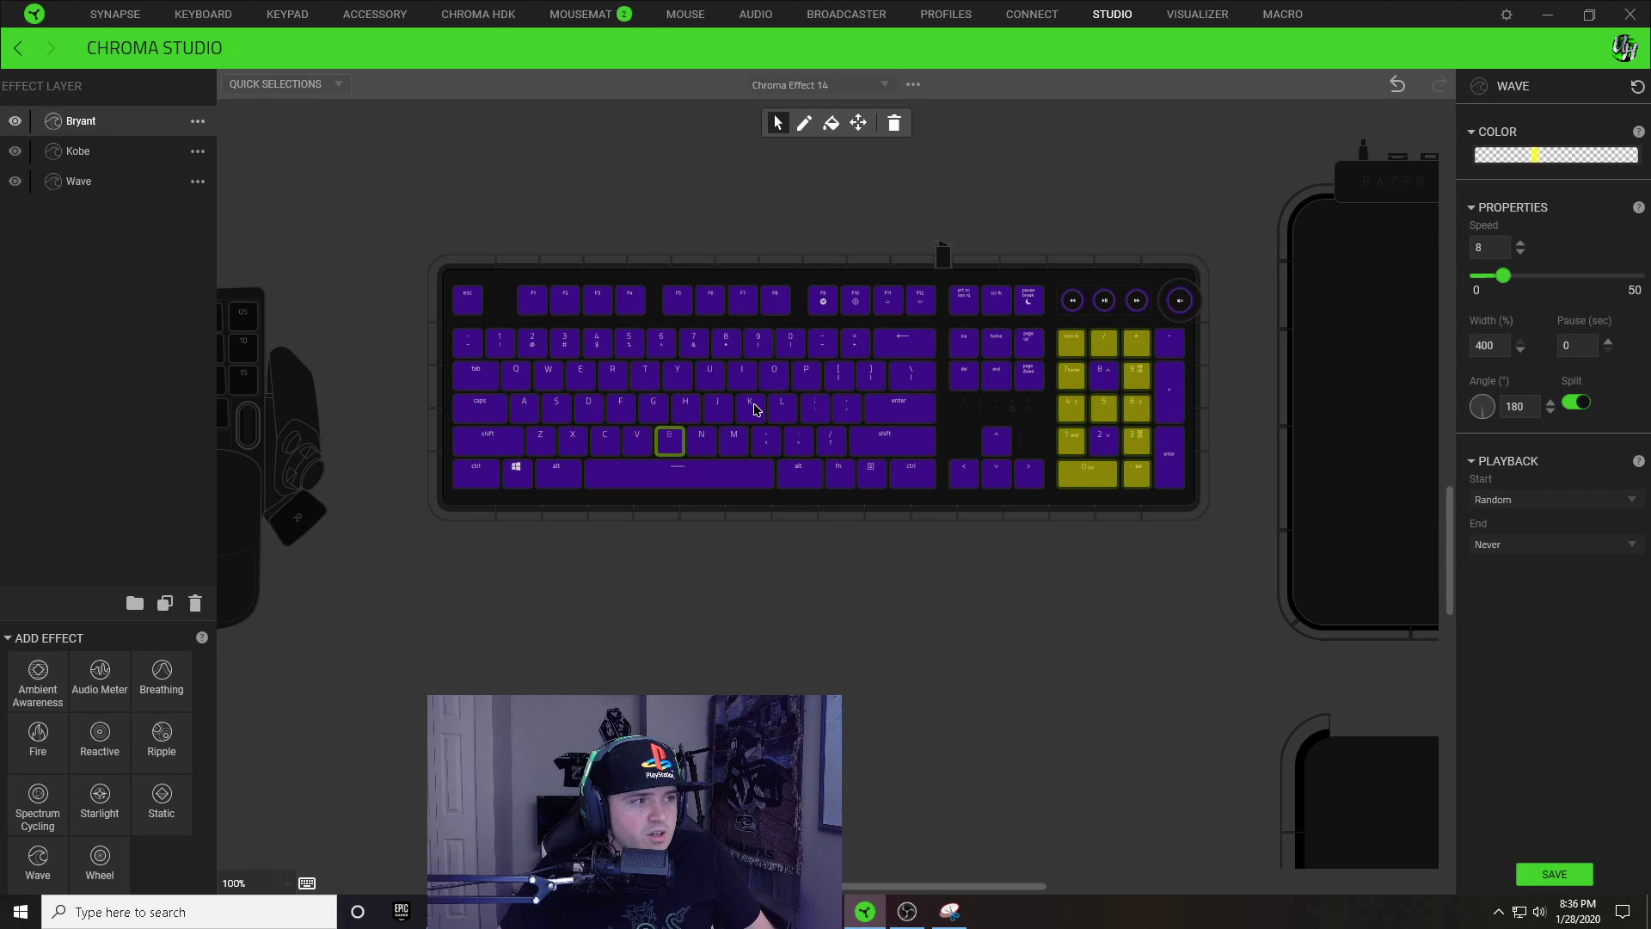
left_click(614, 380)
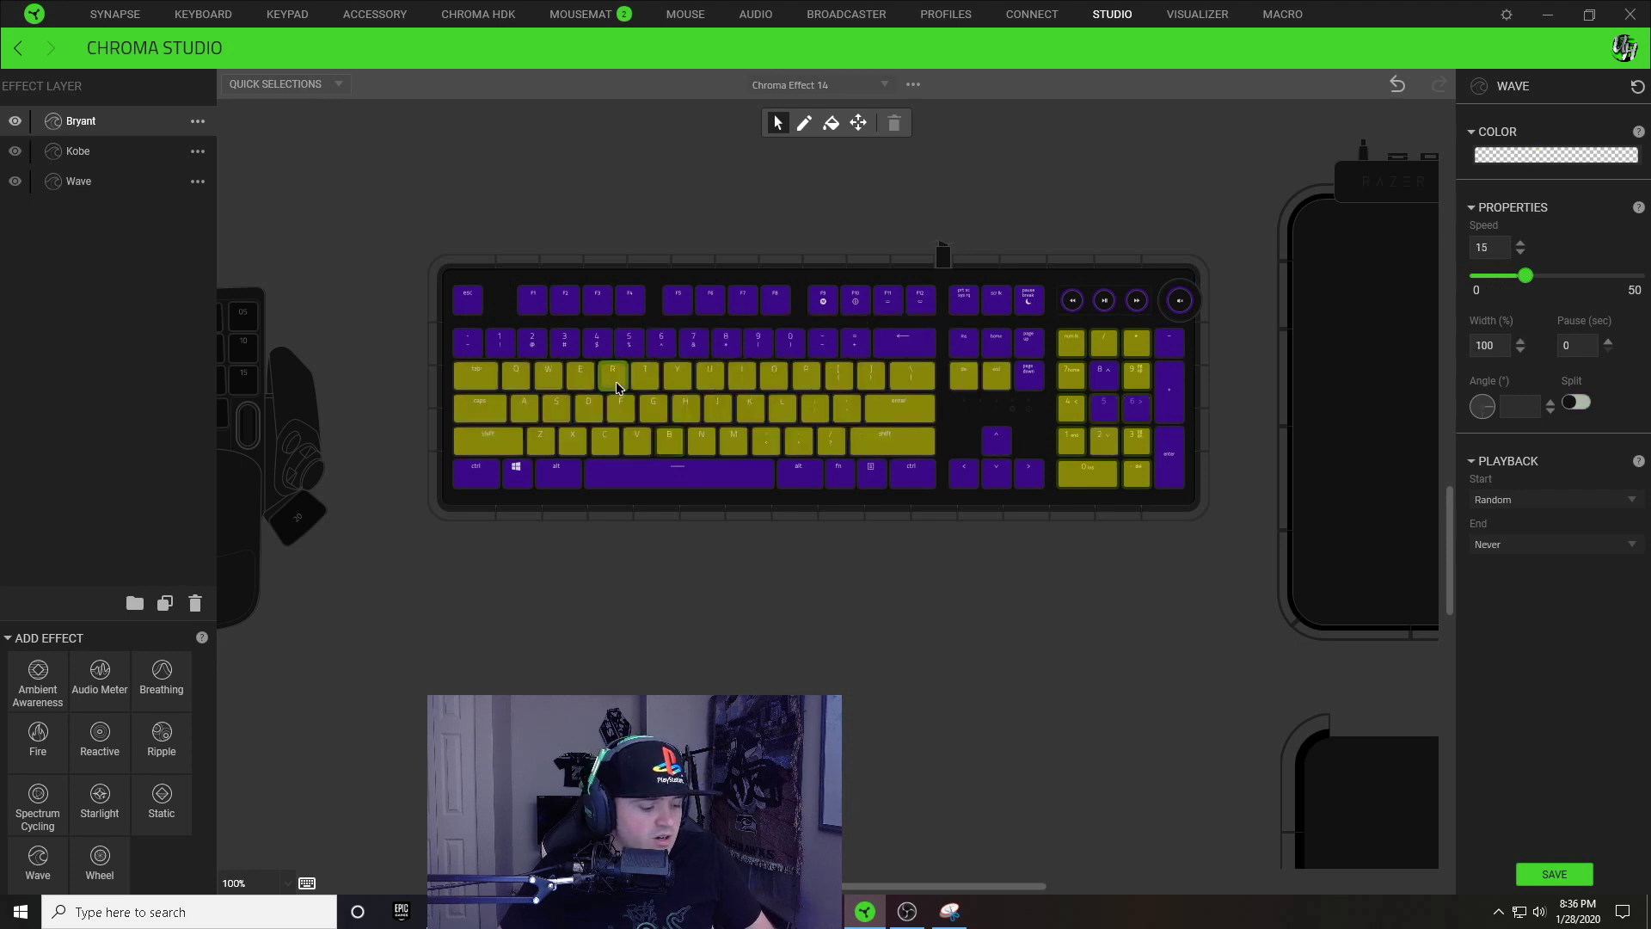
left_click(1557, 157)
left_click(1477, 255)
left_click(1481, 255)
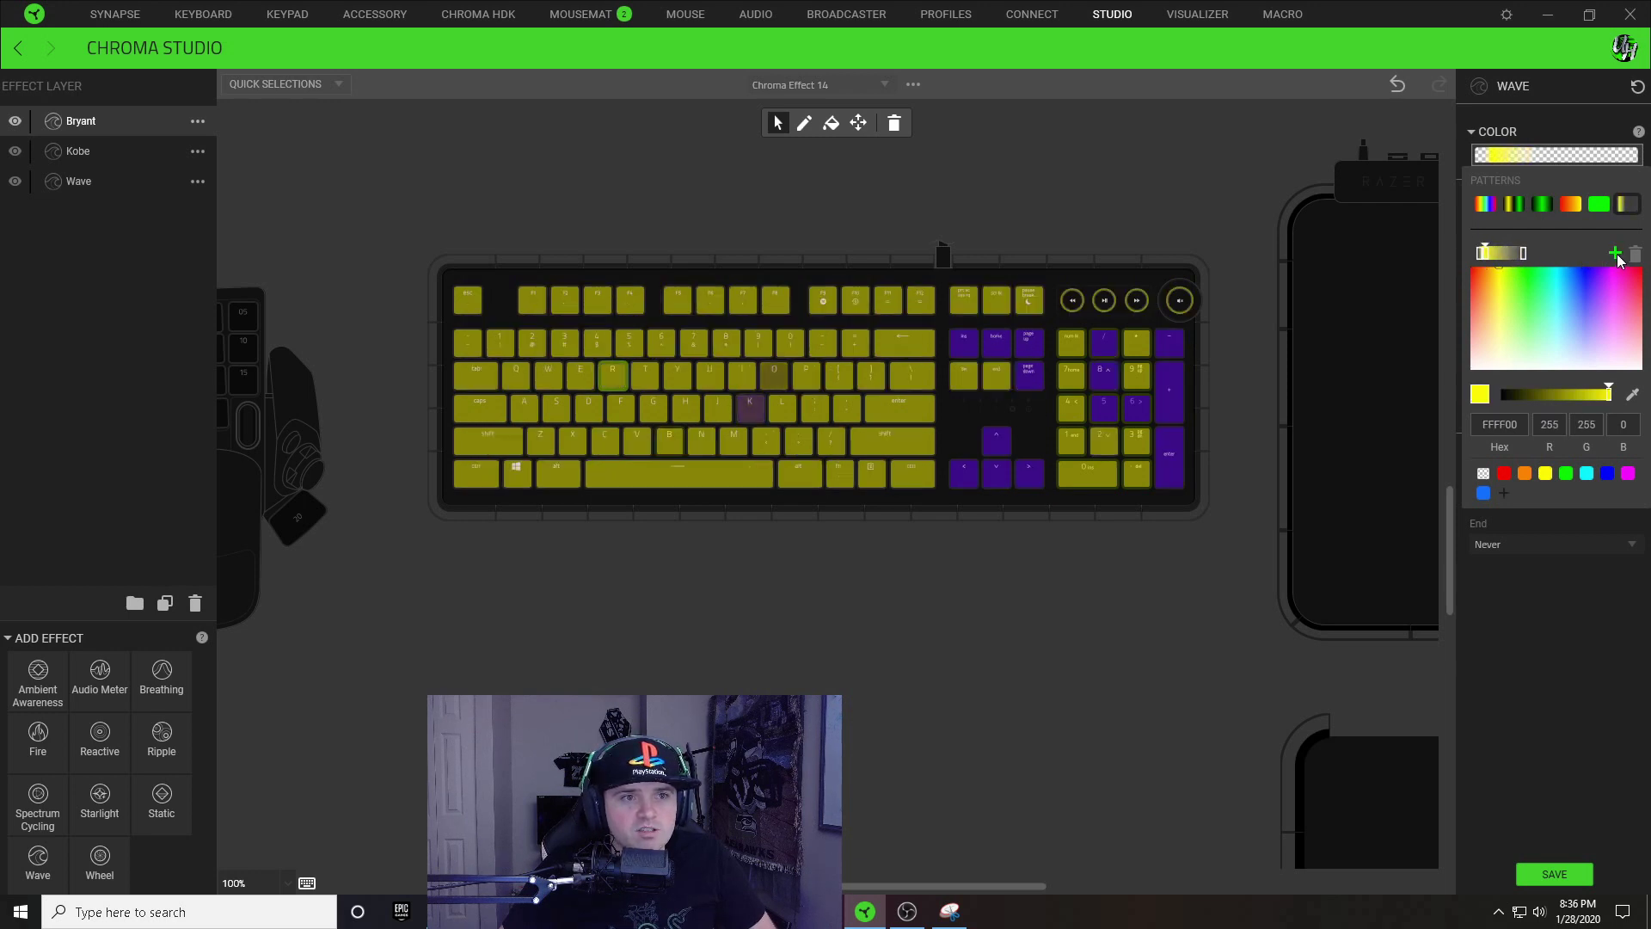
left_click(1504, 254)
left_click_drag(1504, 254, 1517, 255)
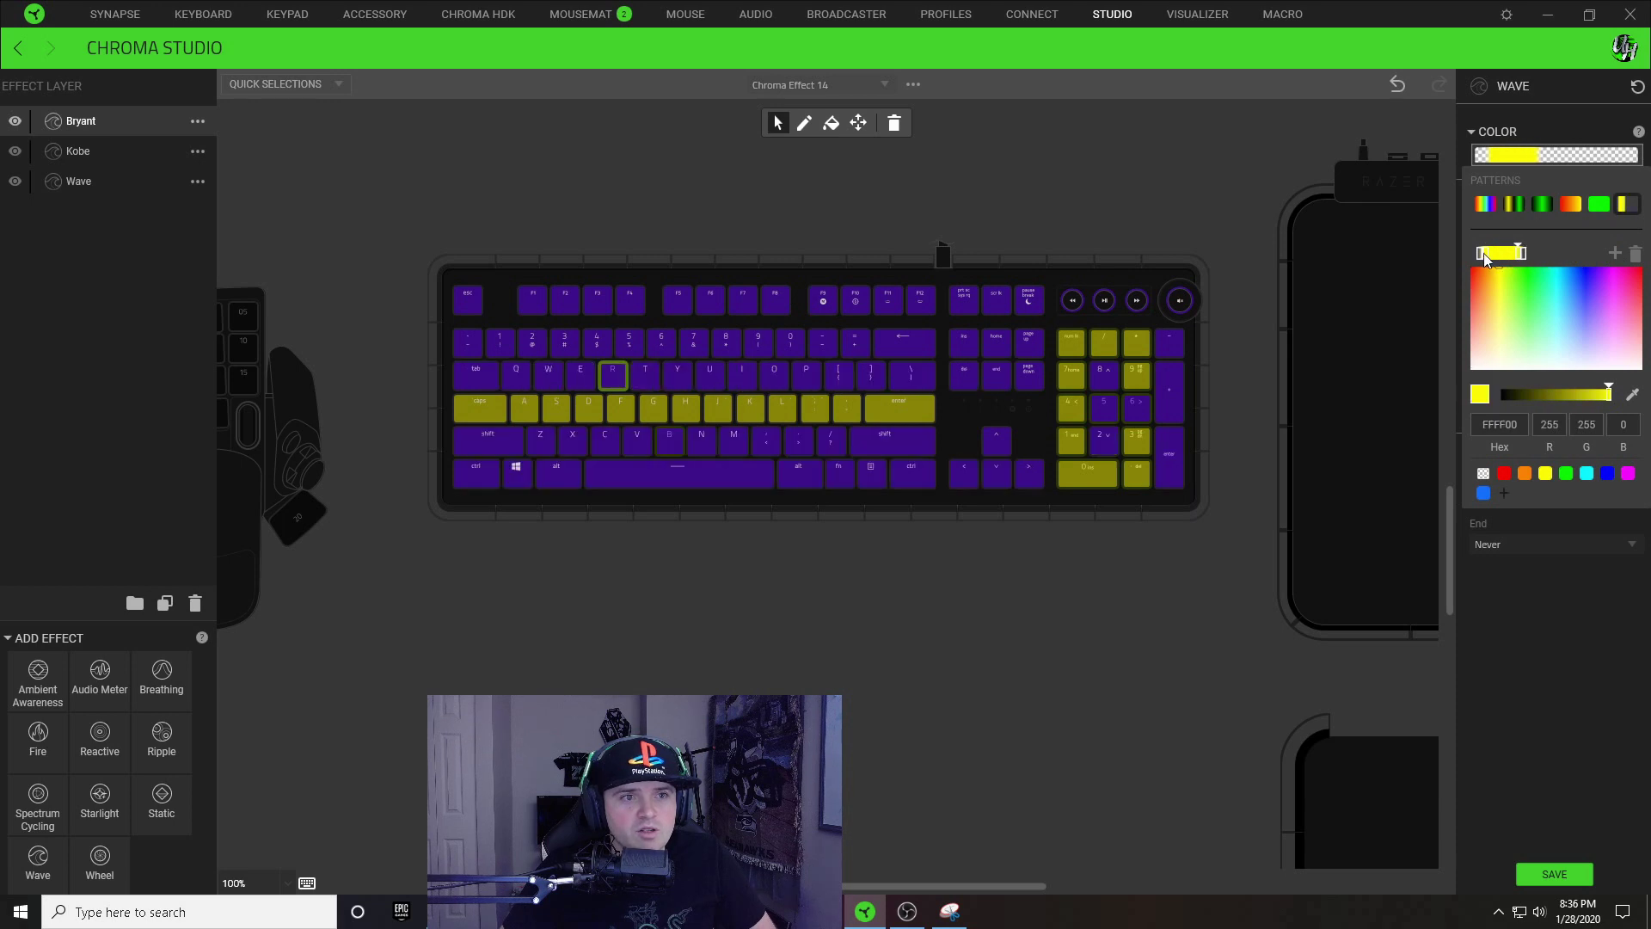
left_click_drag(1480, 255, 1531, 254)
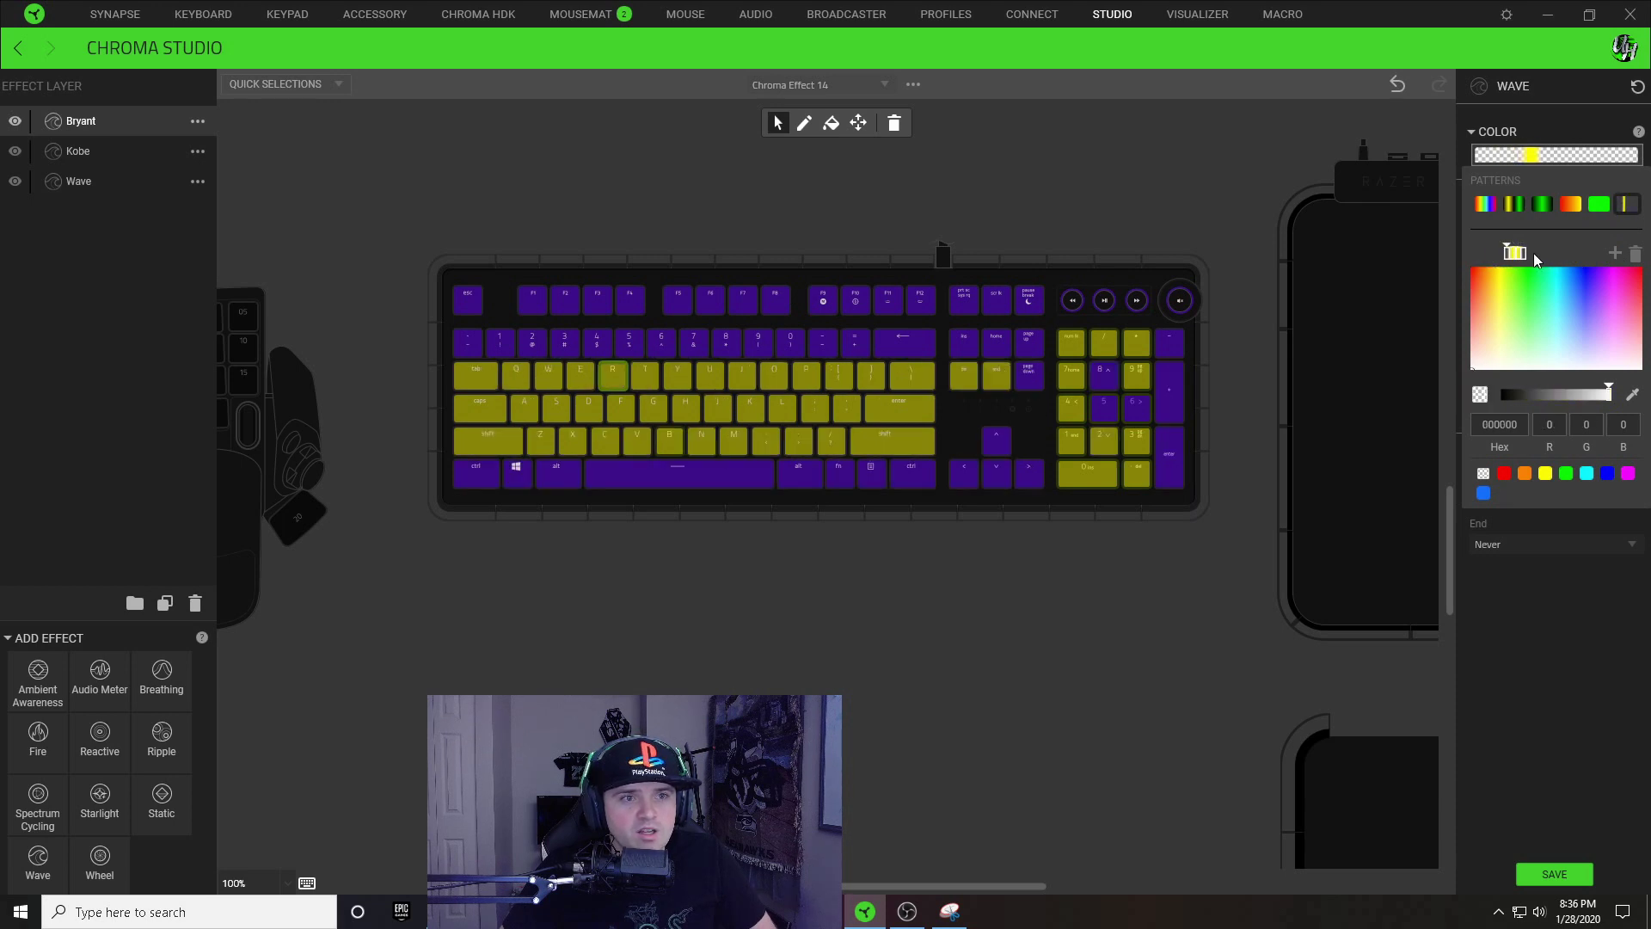
left_click(1519, 256)
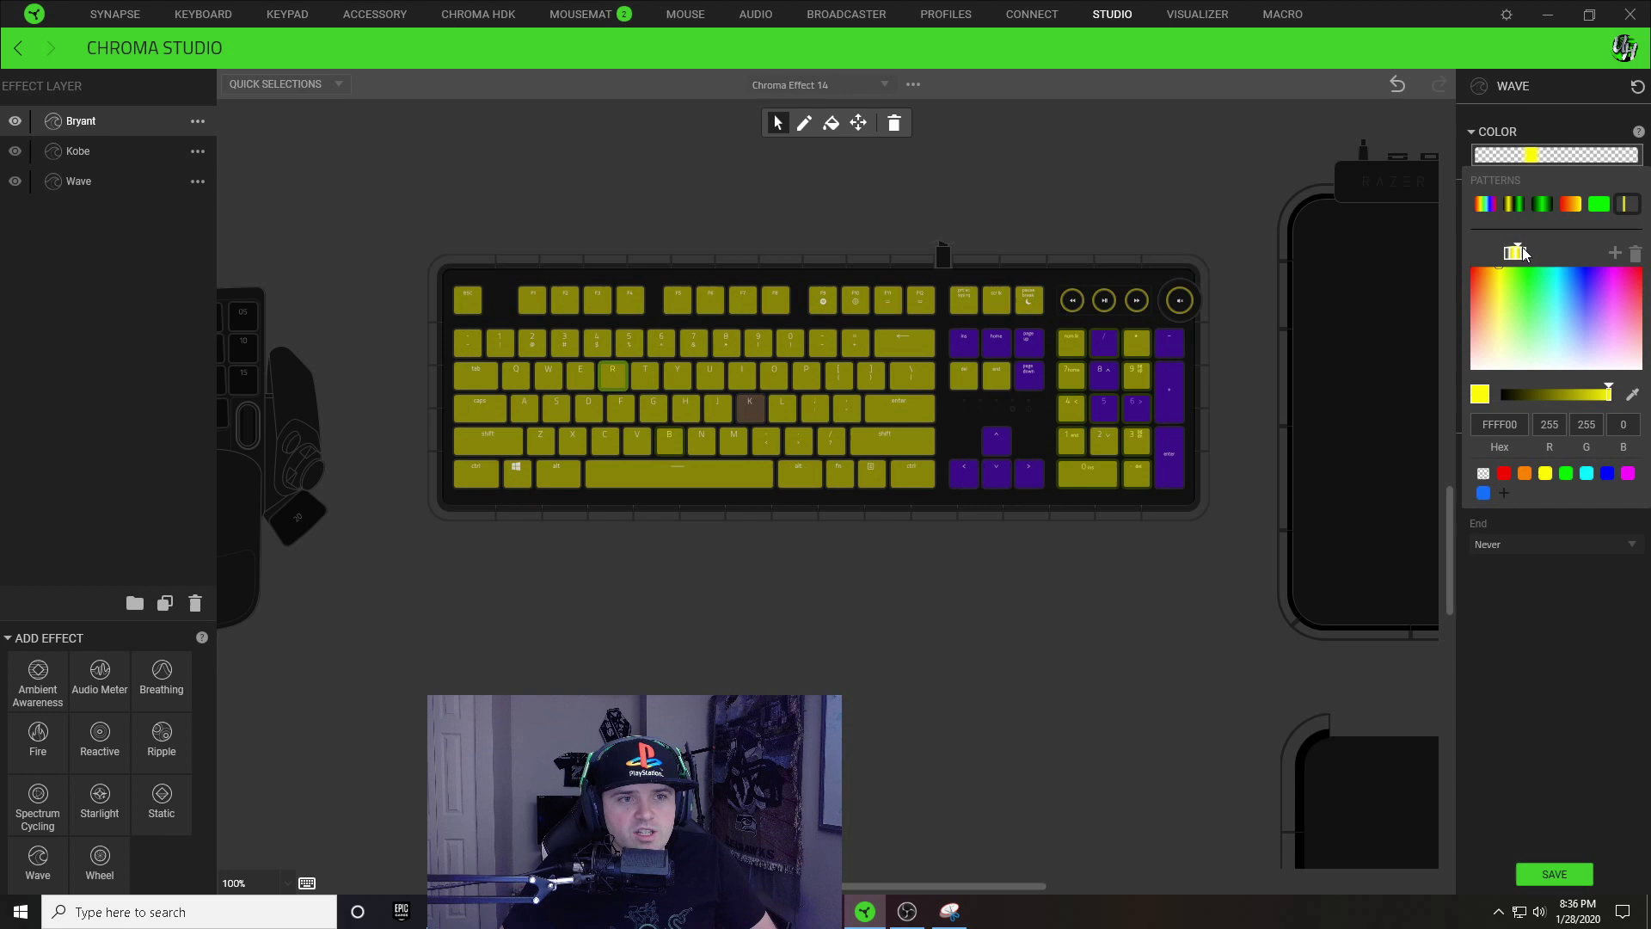
left_click(1528, 256)
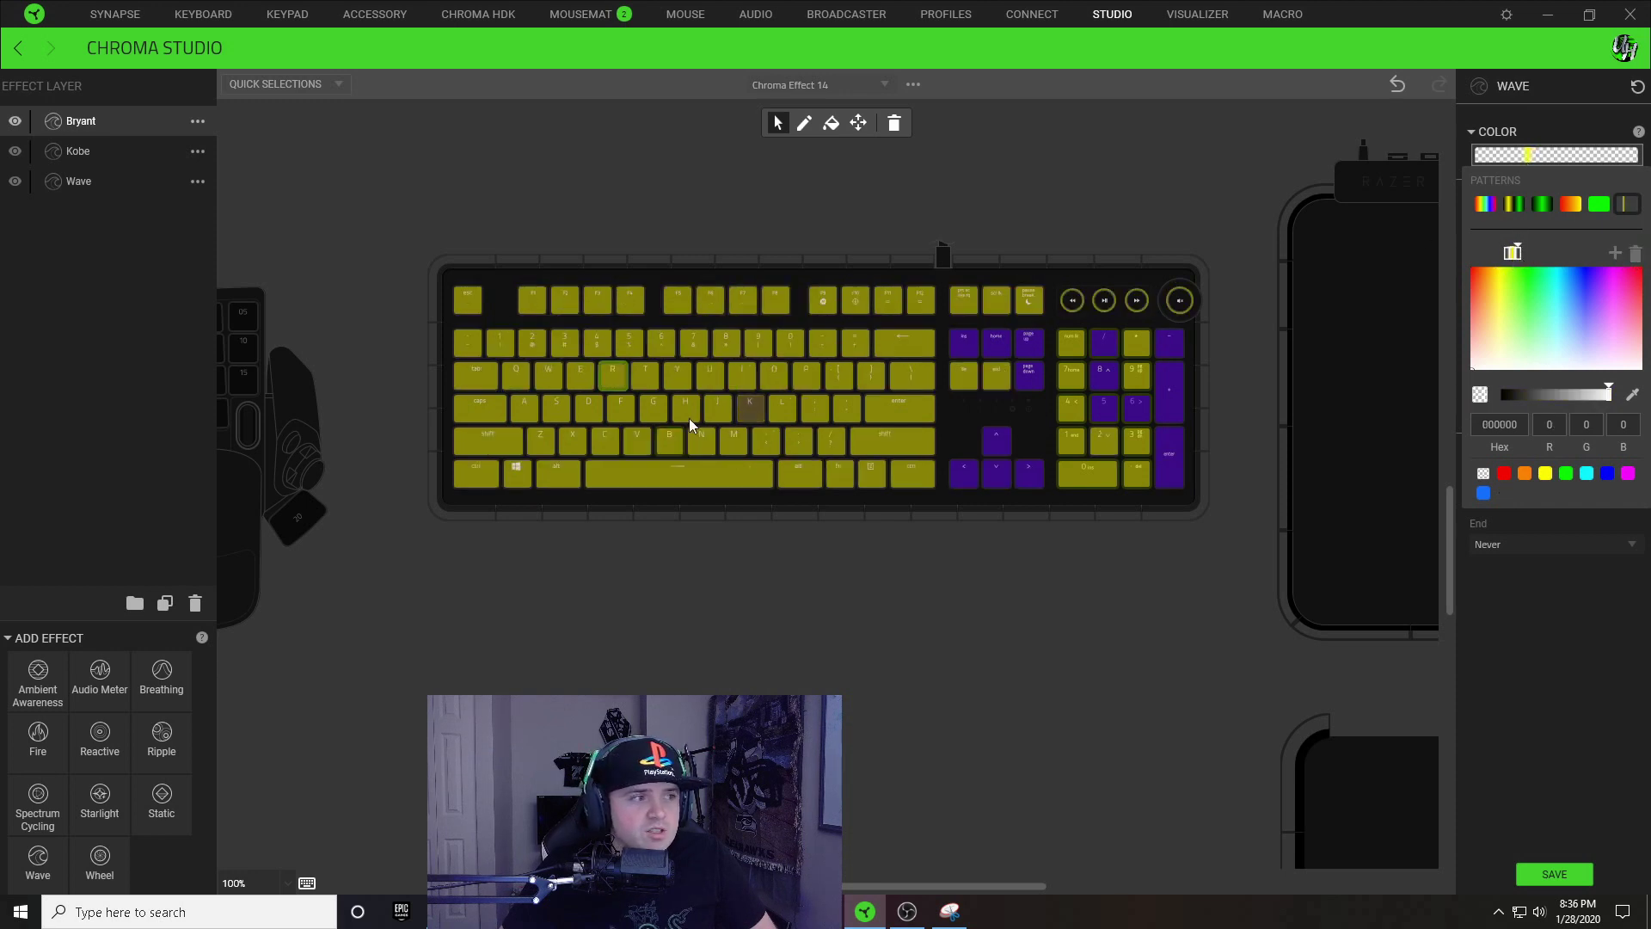
Step: Add a stop to the Y key's gradient and regather its stops to shift the yellow band slightly earlier than the R key's
left_click_drag(1510, 254, 1483, 257)
left_click(1617, 253)
left_click(1504, 255)
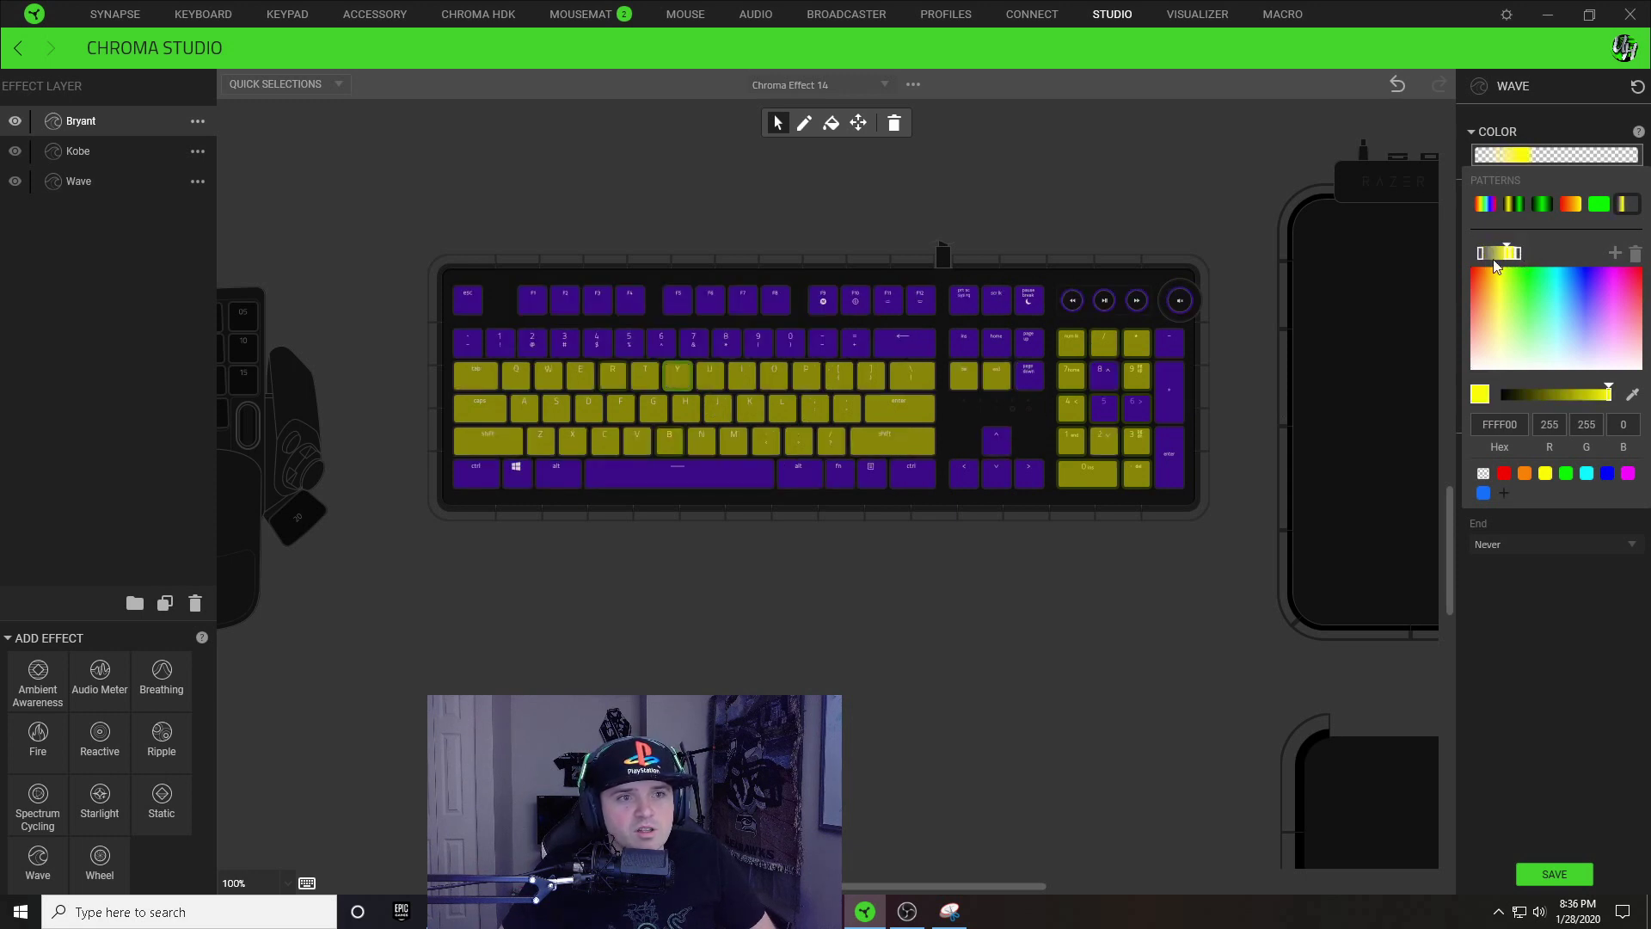
left_click_drag(1484, 254, 1514, 254)
left_click(1192, 160)
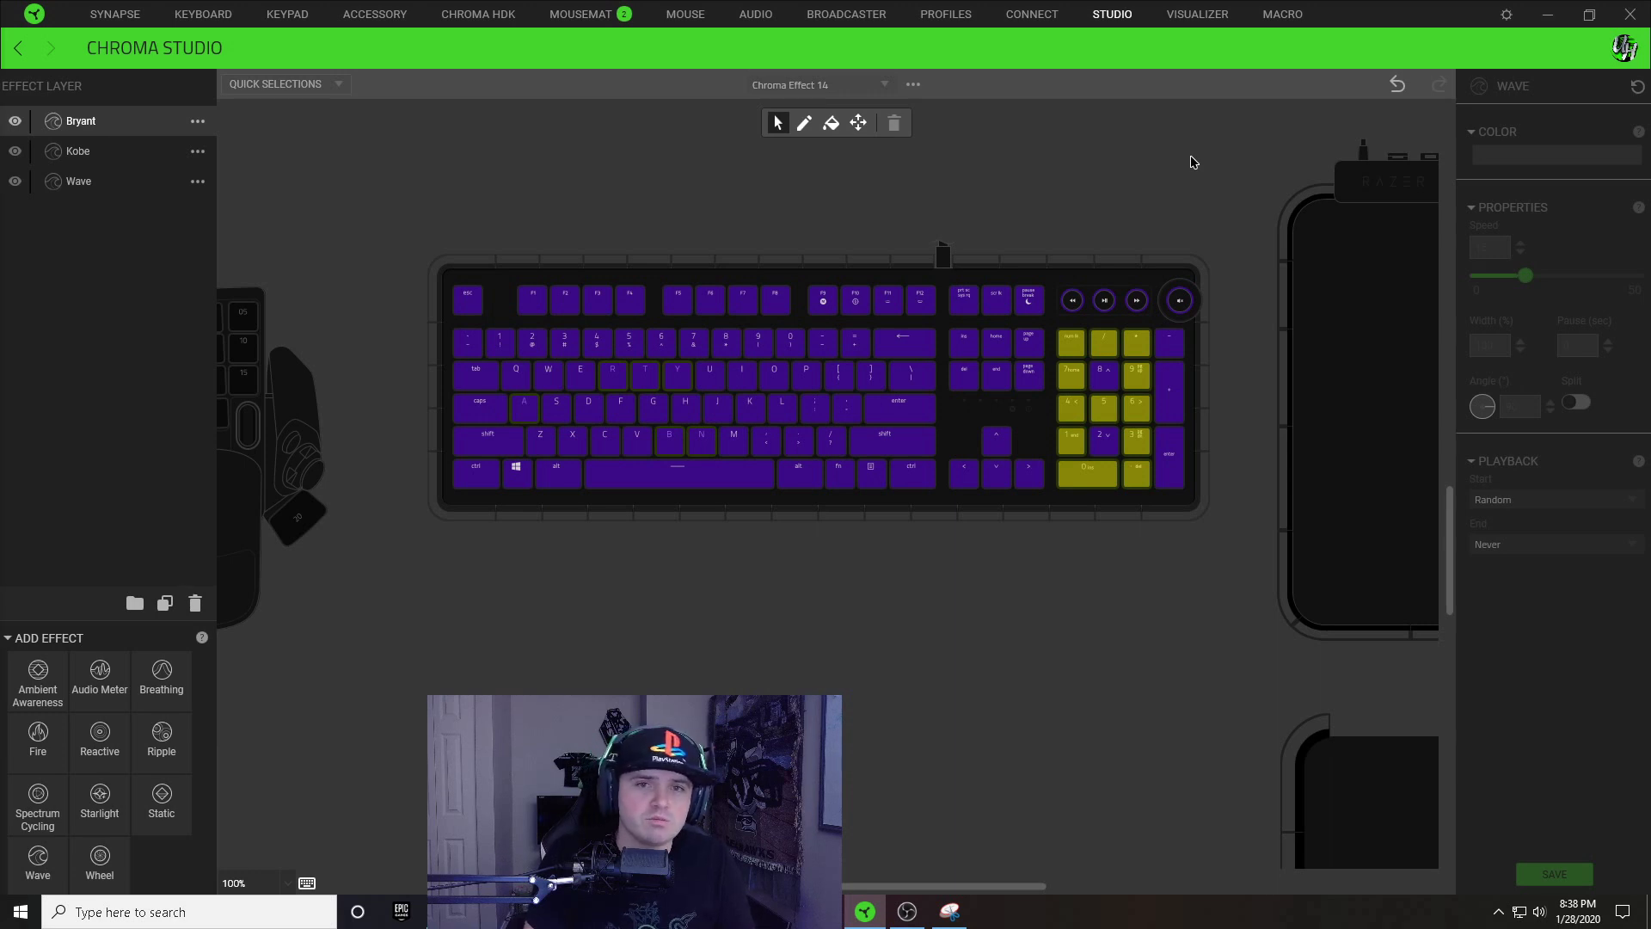
Step: Duplicate the Wave layer and rename the copy Peripherals
scroll(727, 524, "down", 1)
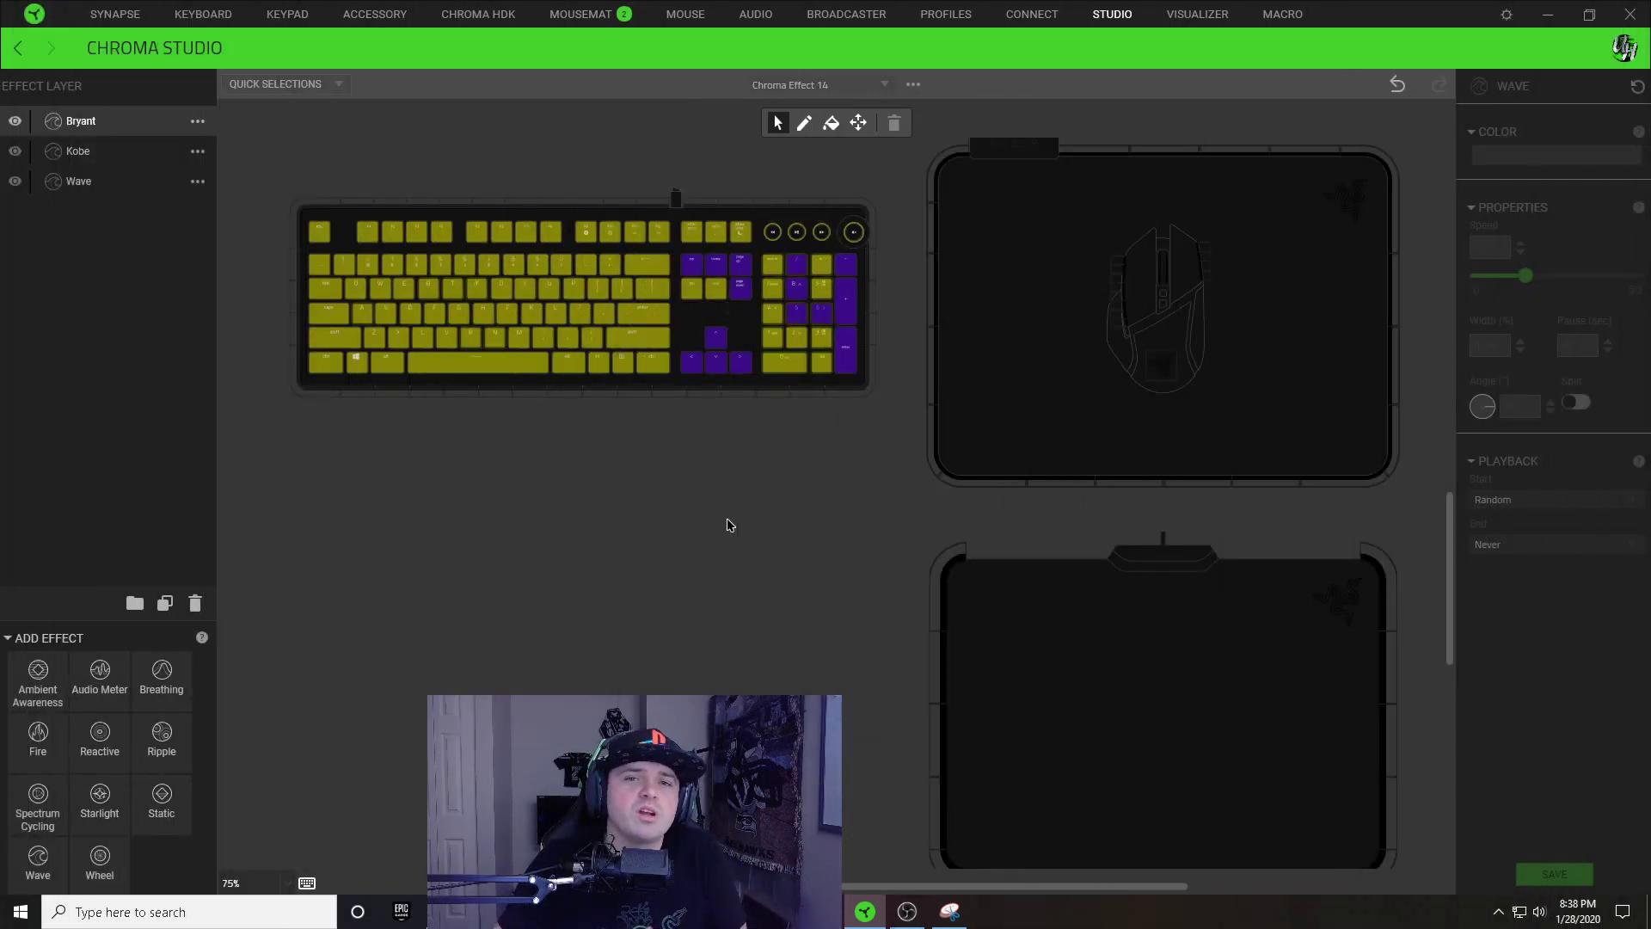
right_click(95, 185)
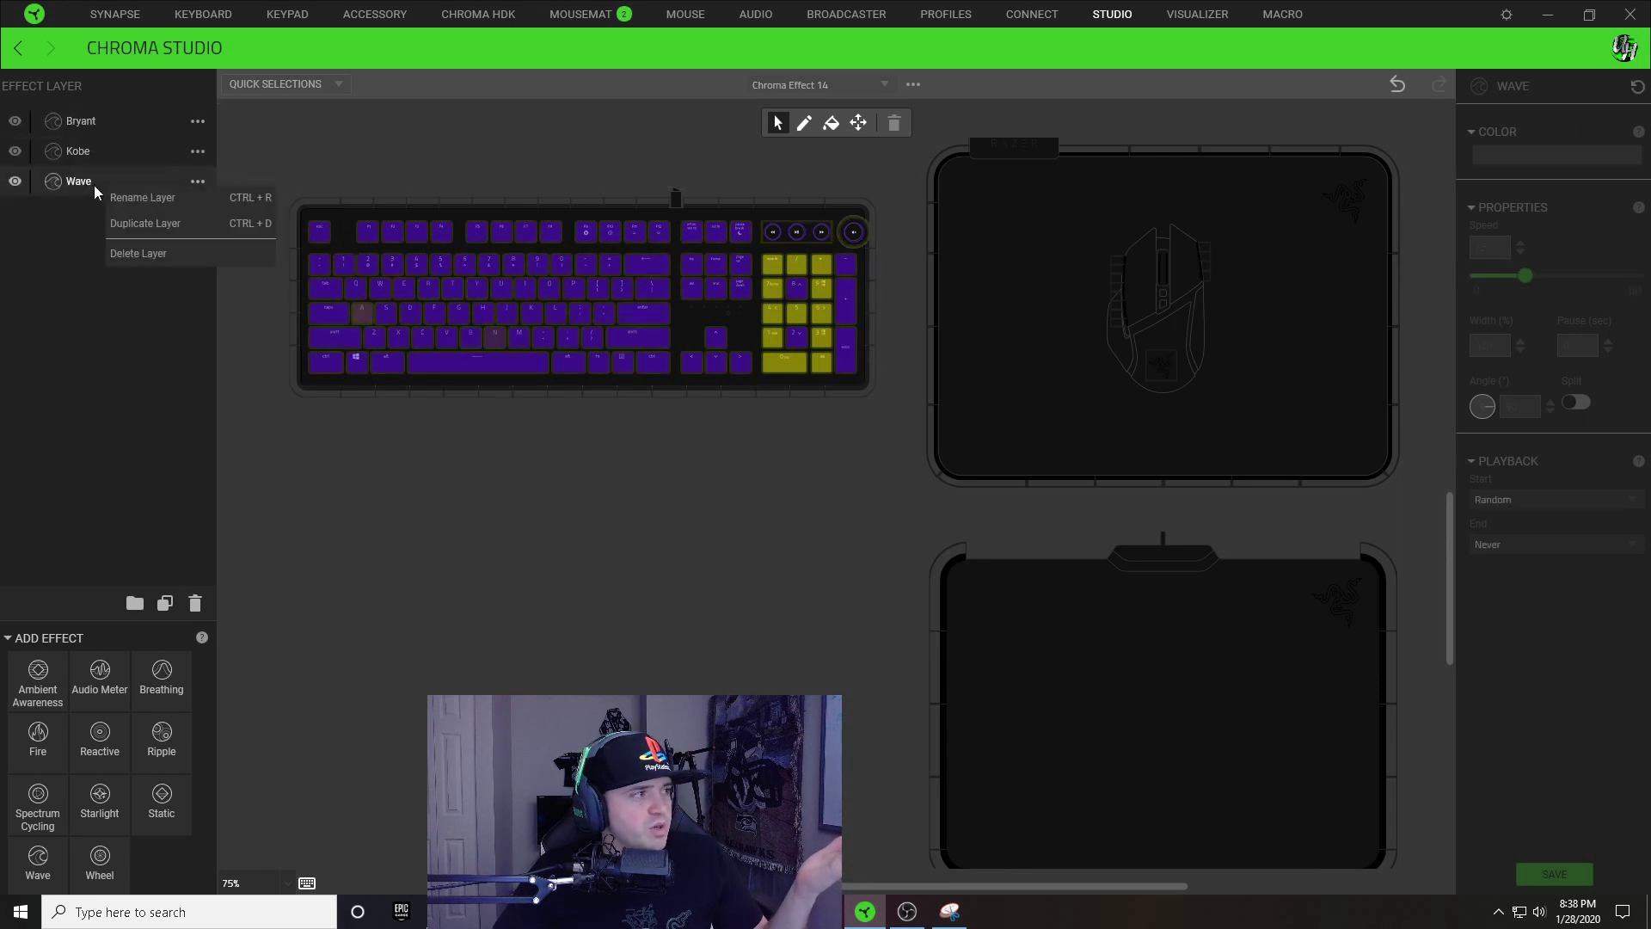
left_click(144, 223)
double_click(95, 121)
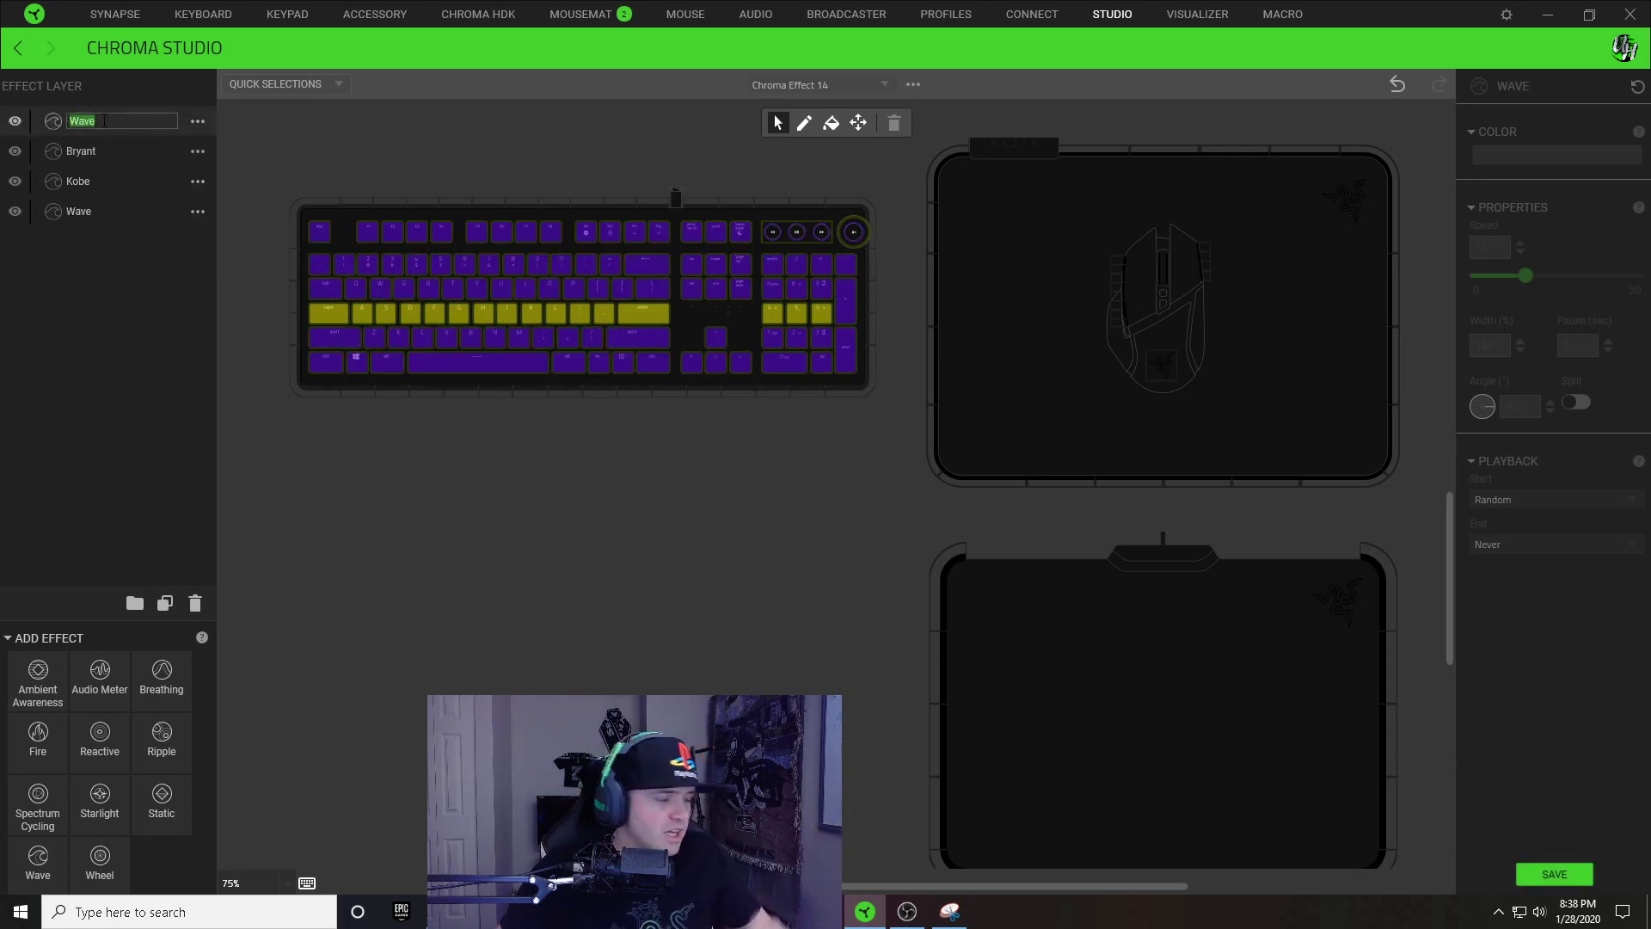
type("Peripherals")
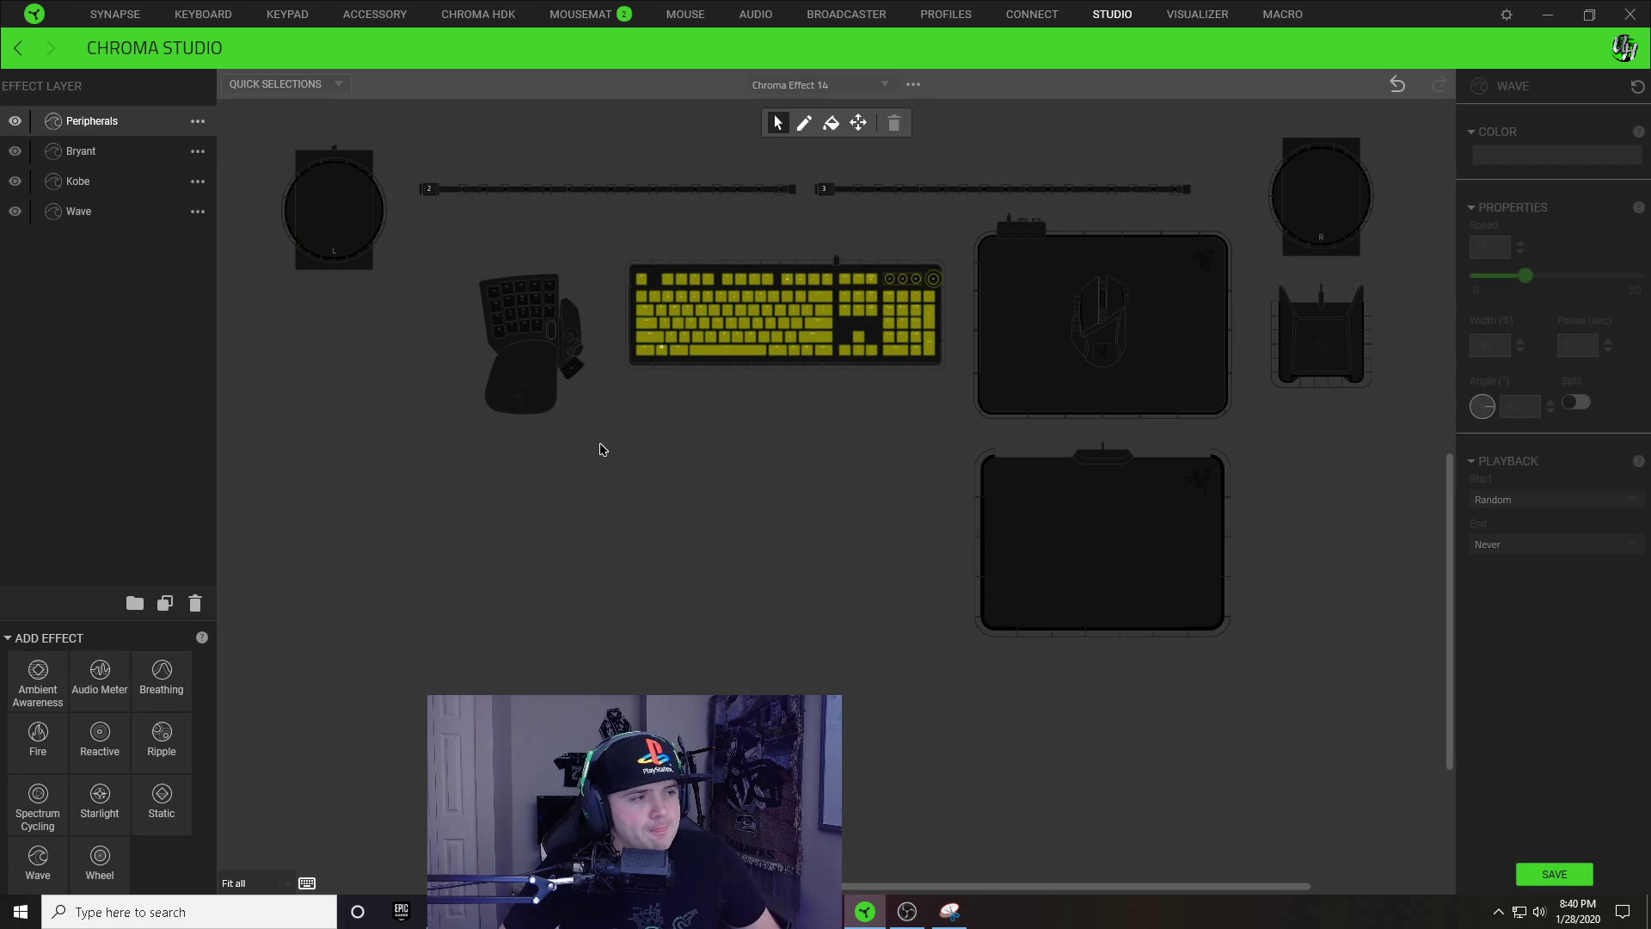
Step: Paste the purple-yellow wave effect onto the keypad, LED strips, round L and R devices and mouse dock, and open its color gradient
left_click(536, 372)
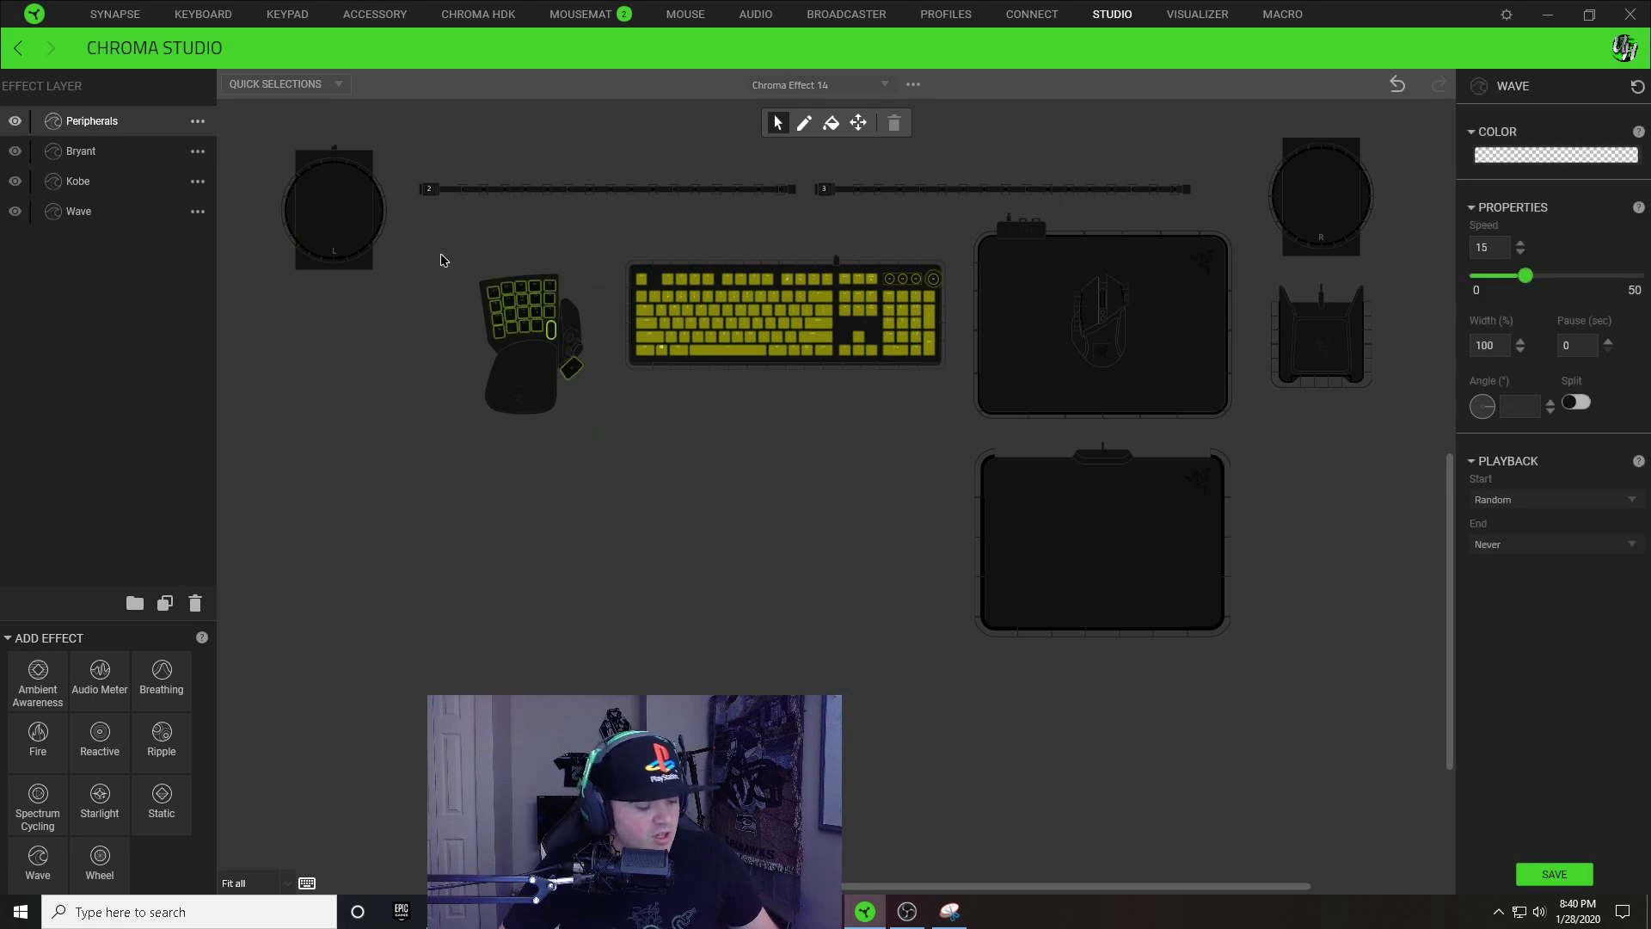
left_click_drag(238, 270, 365, 154)
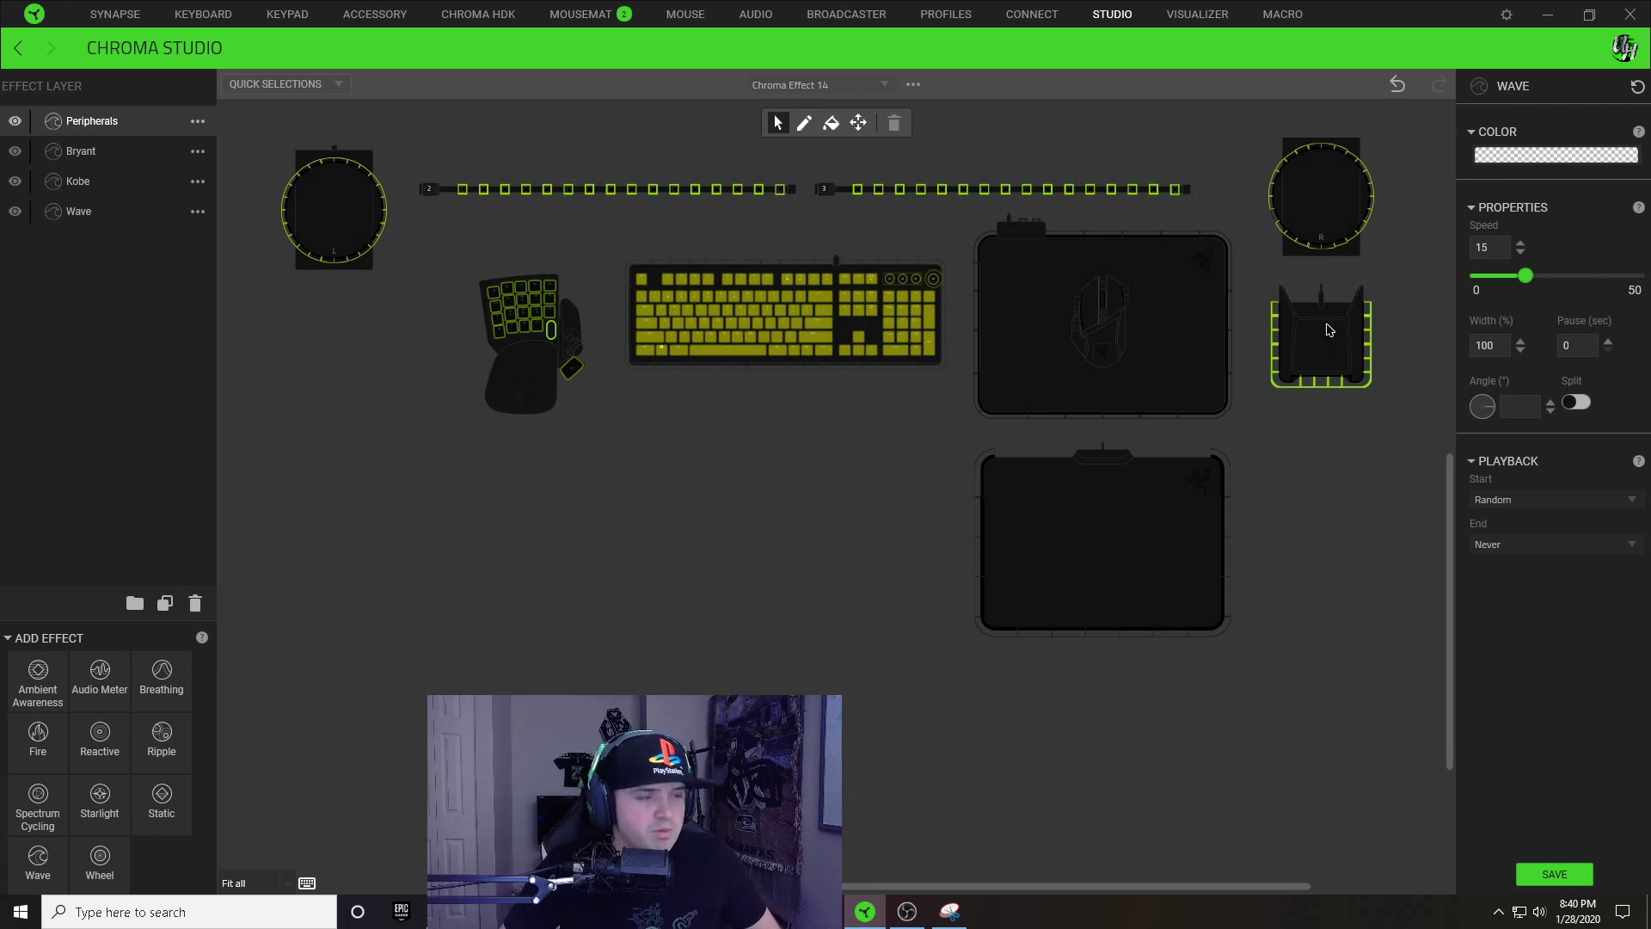
key("ctrl+v")
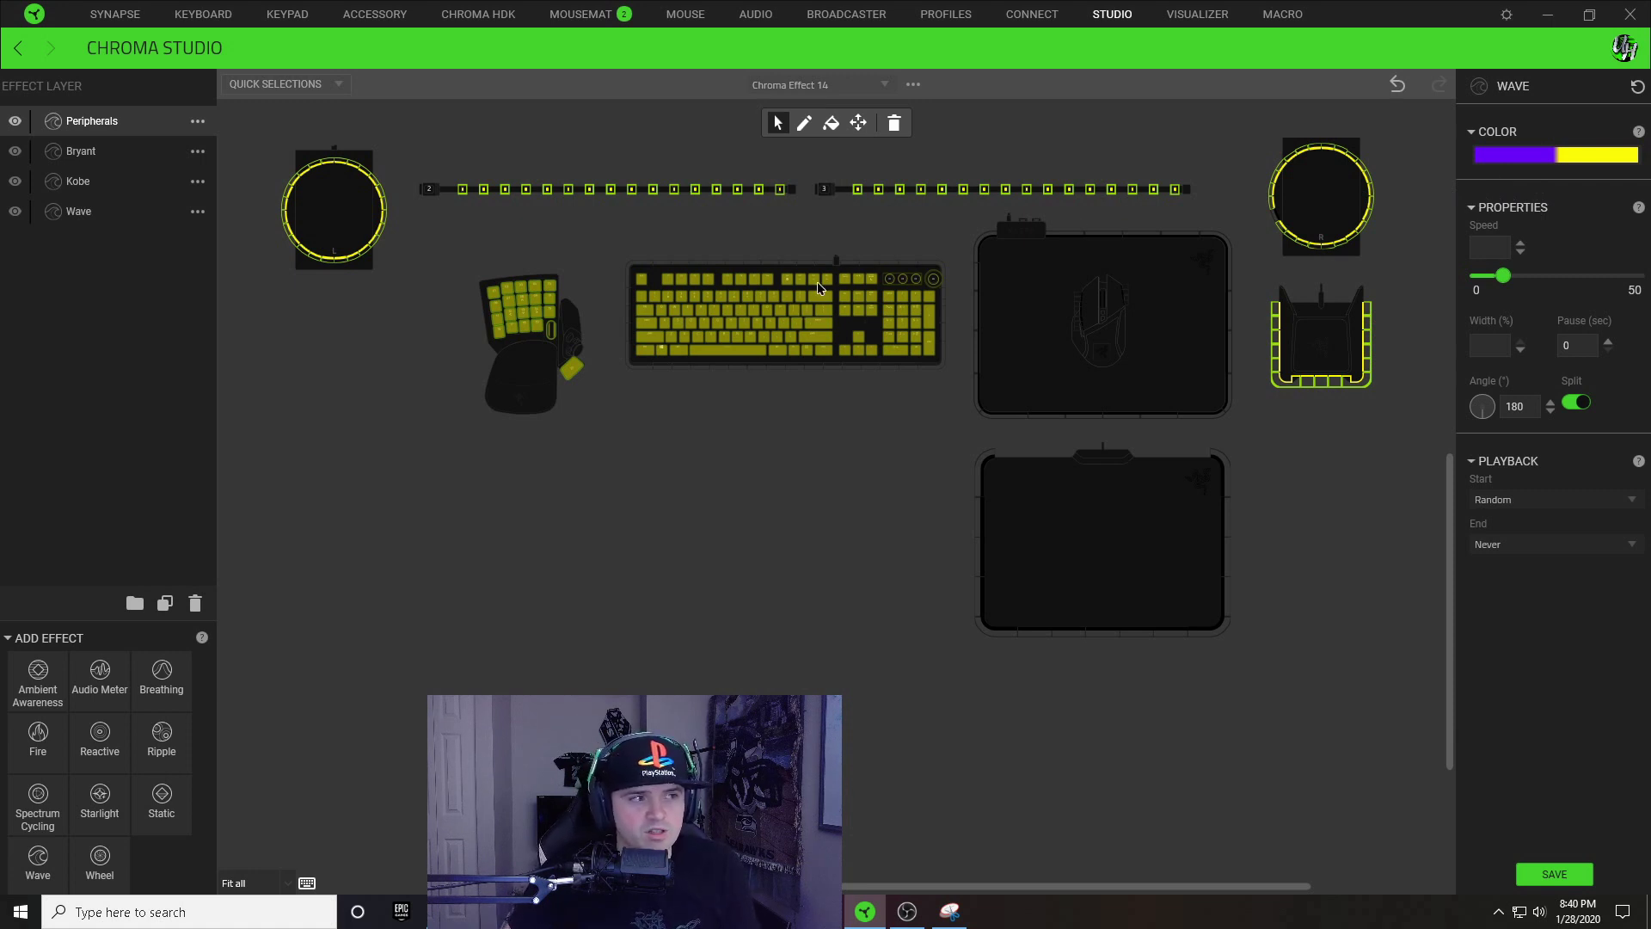
left_click(1563, 161)
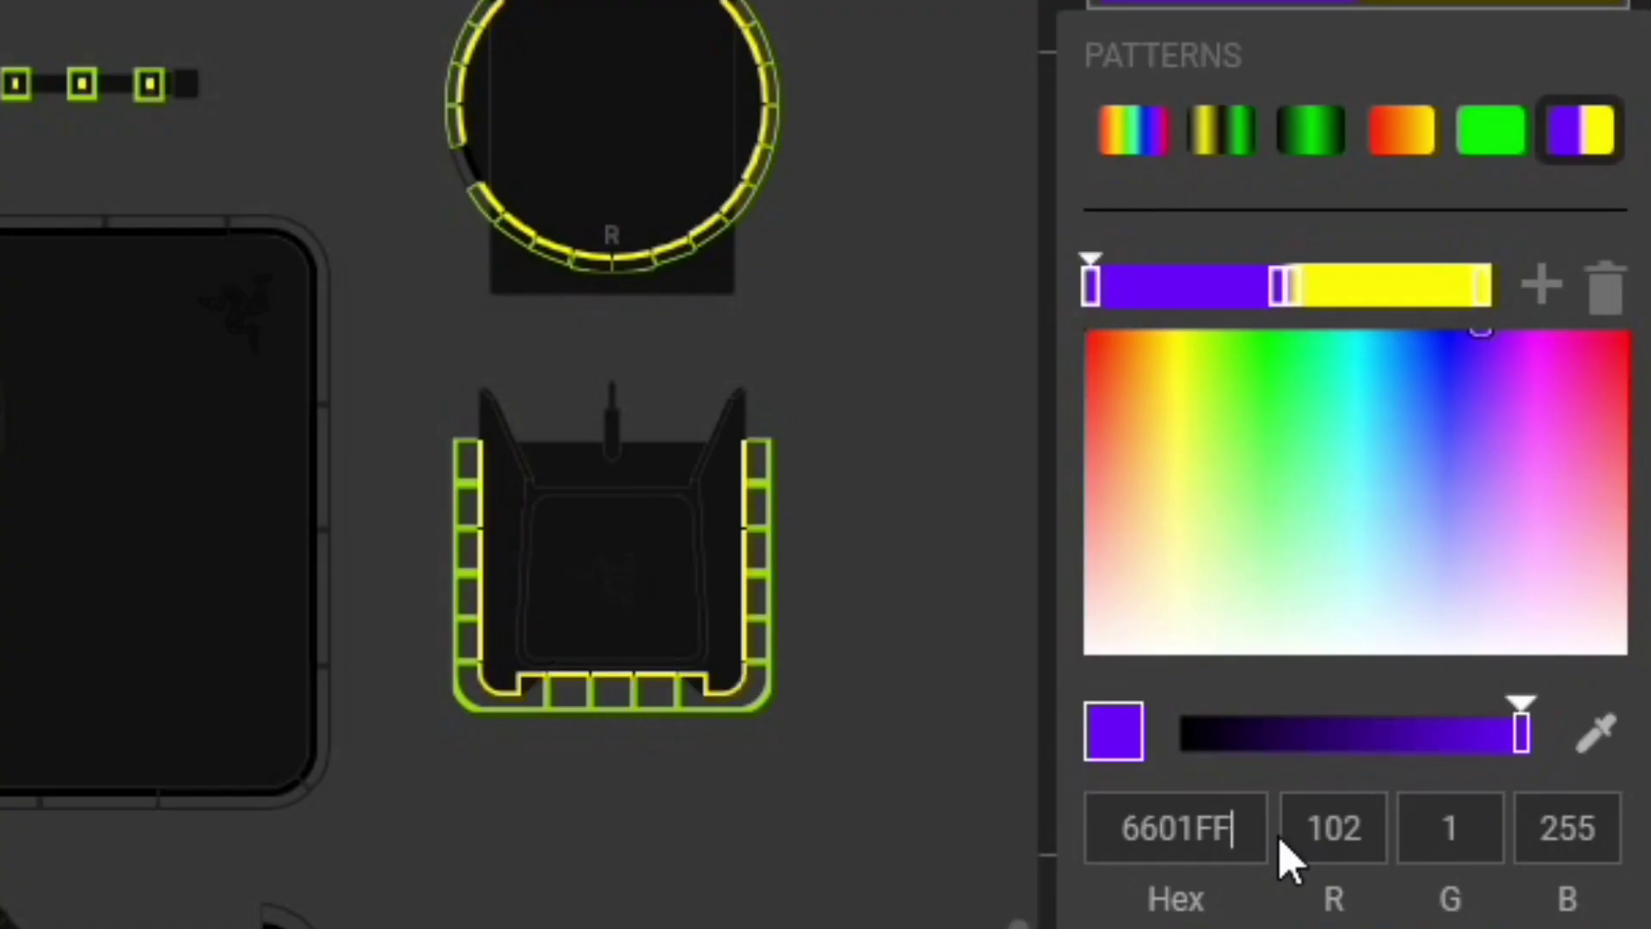
Step: Set the purple start stop of the peripherals' gradient to hex 6601FE
key("BackSpace")
type("E")
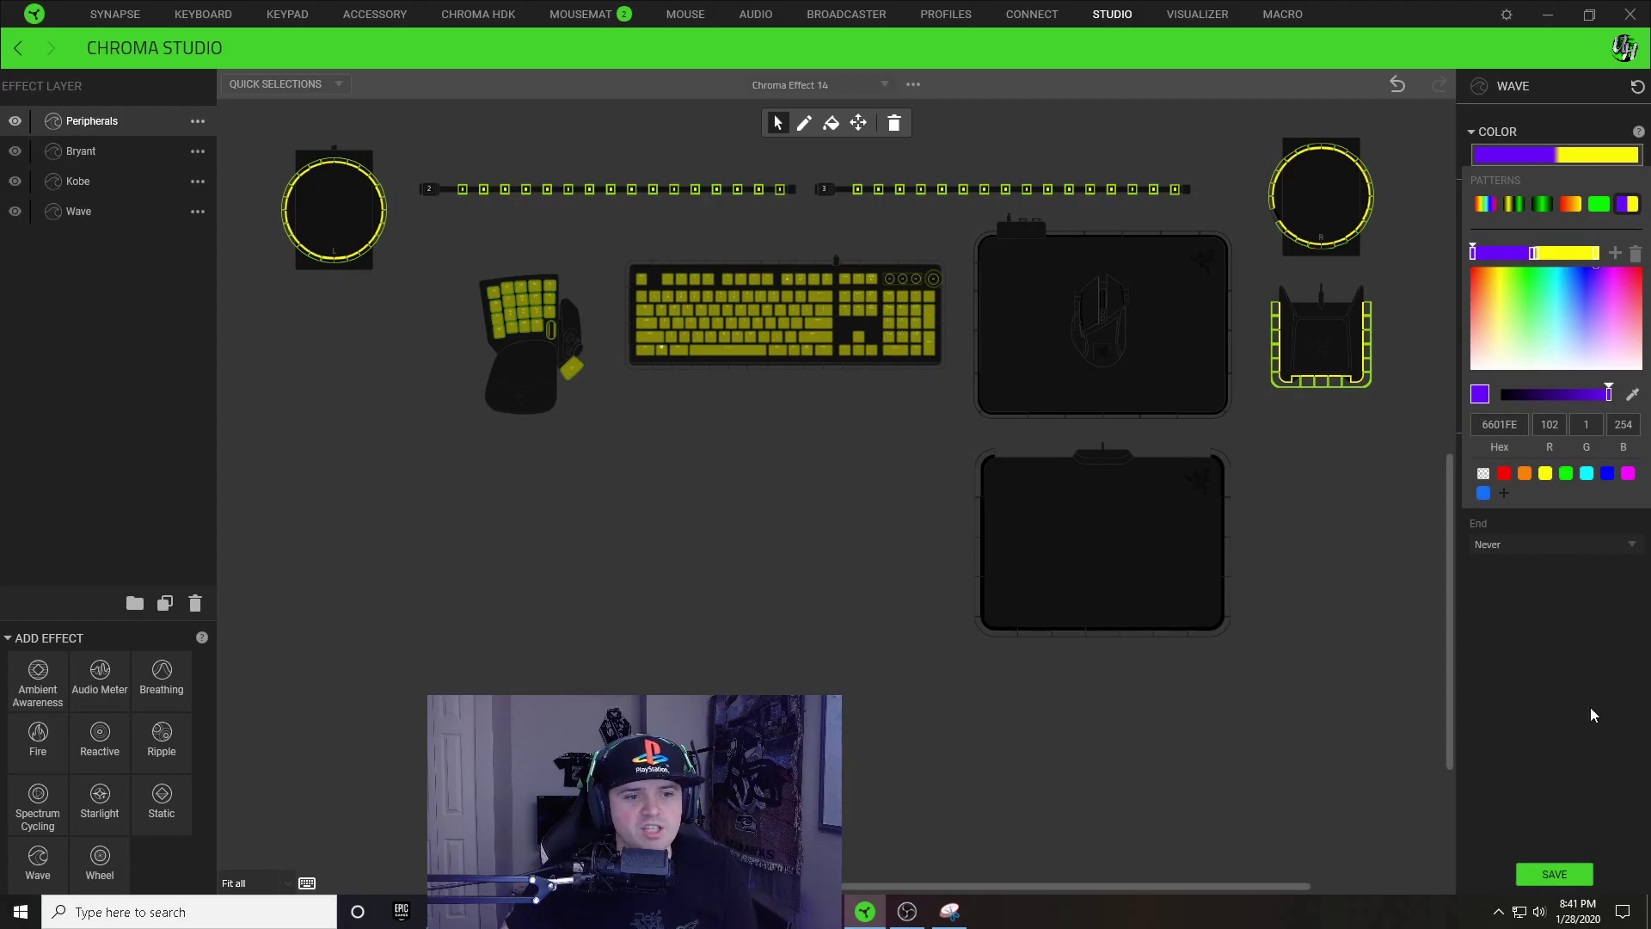
left_click(1088, 474)
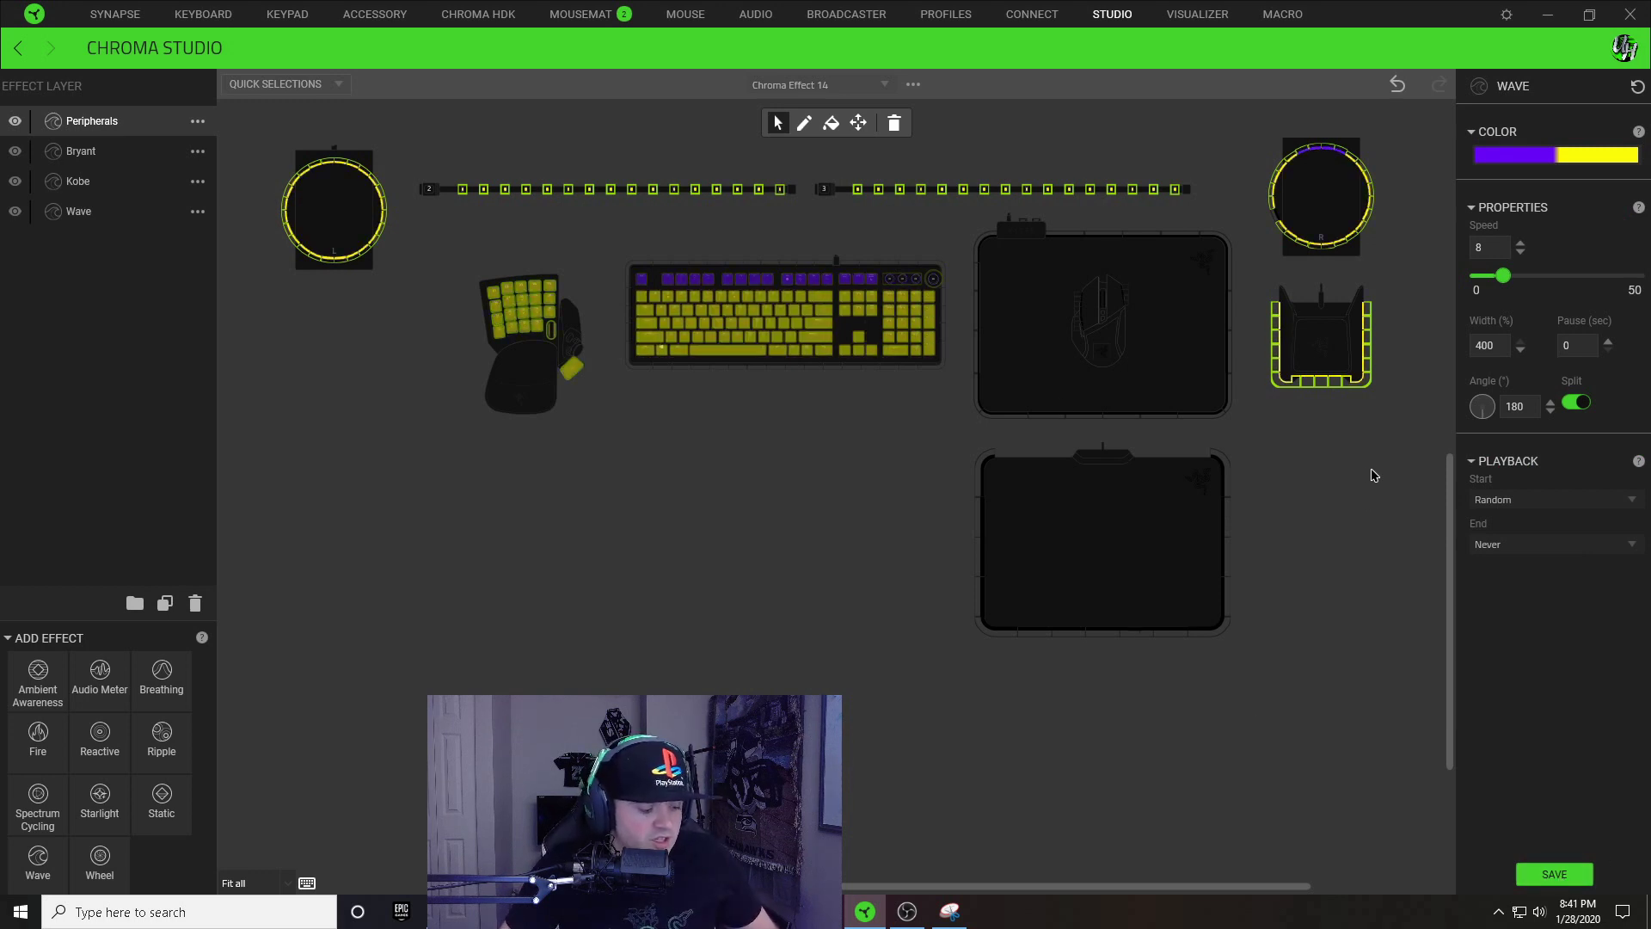
Step: Apply the purple-yellow wave to the mouse lights and set its gradient's purple start stop to hex 6601FD
left_click_drag(1070, 286, 1146, 357)
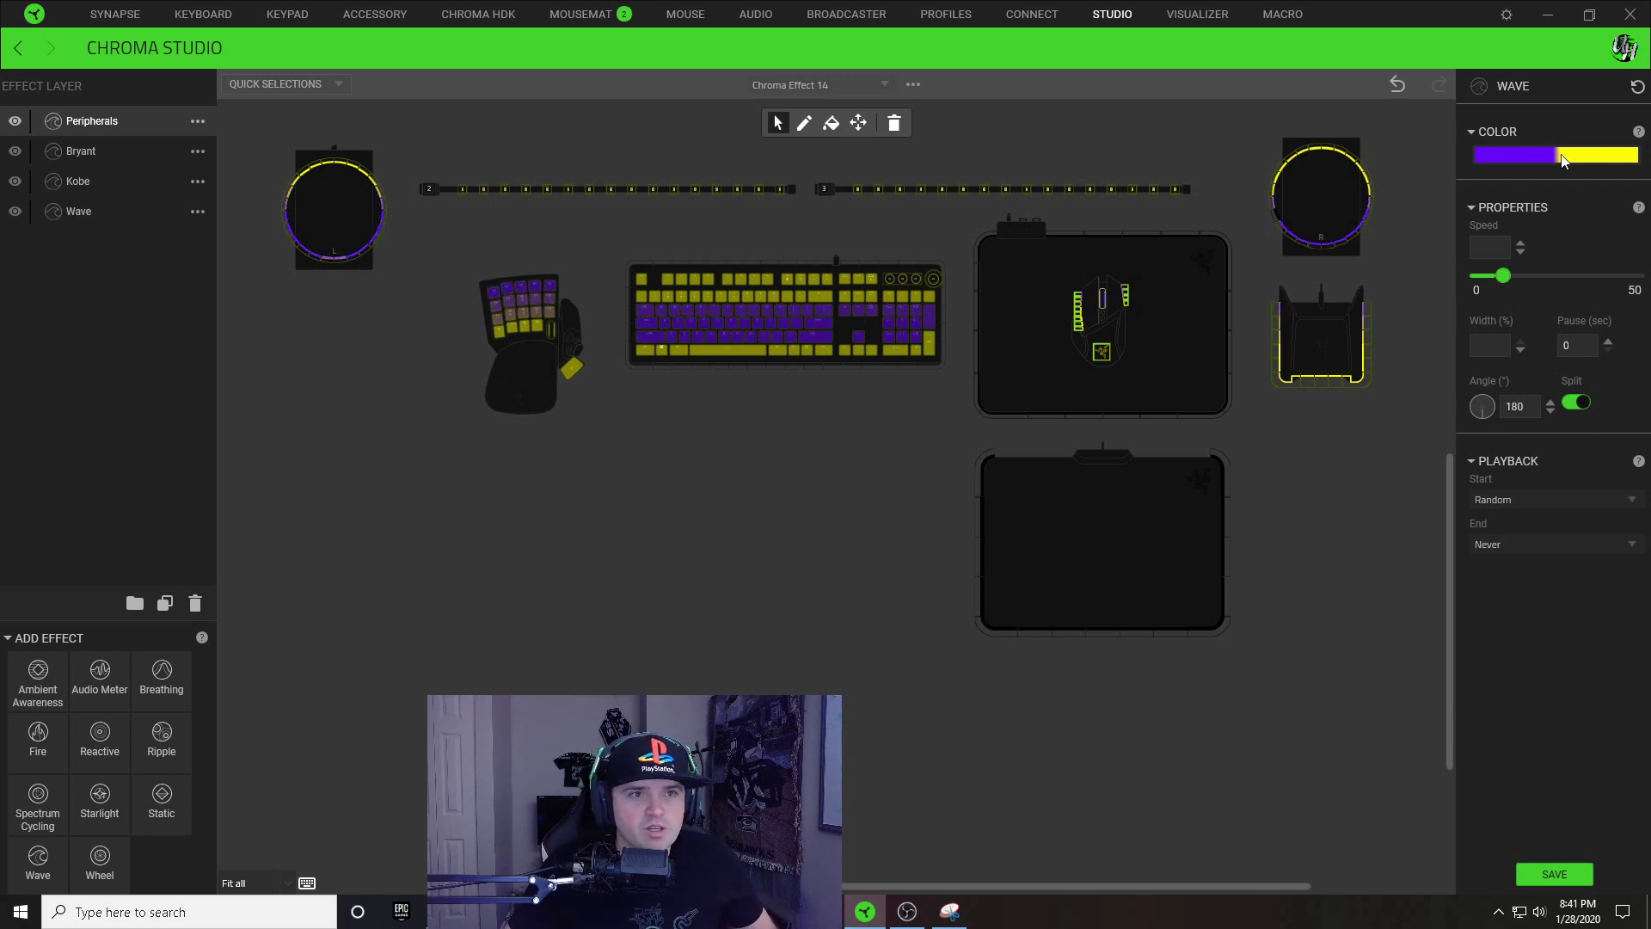
left_click(1513, 155)
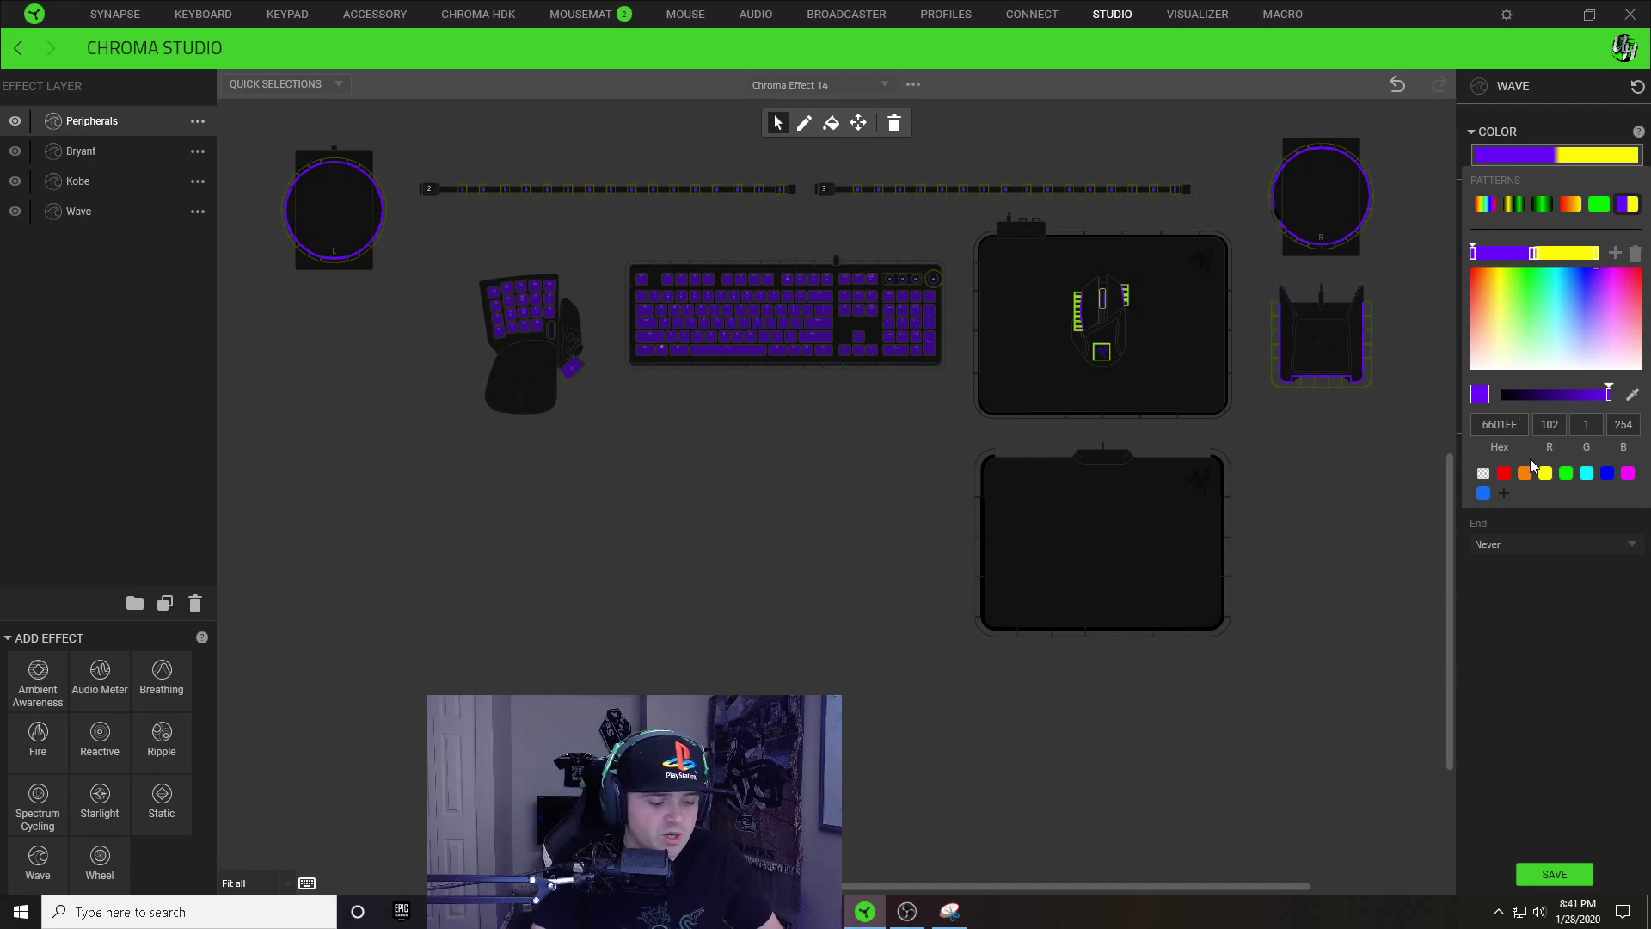
key("BackSpace")
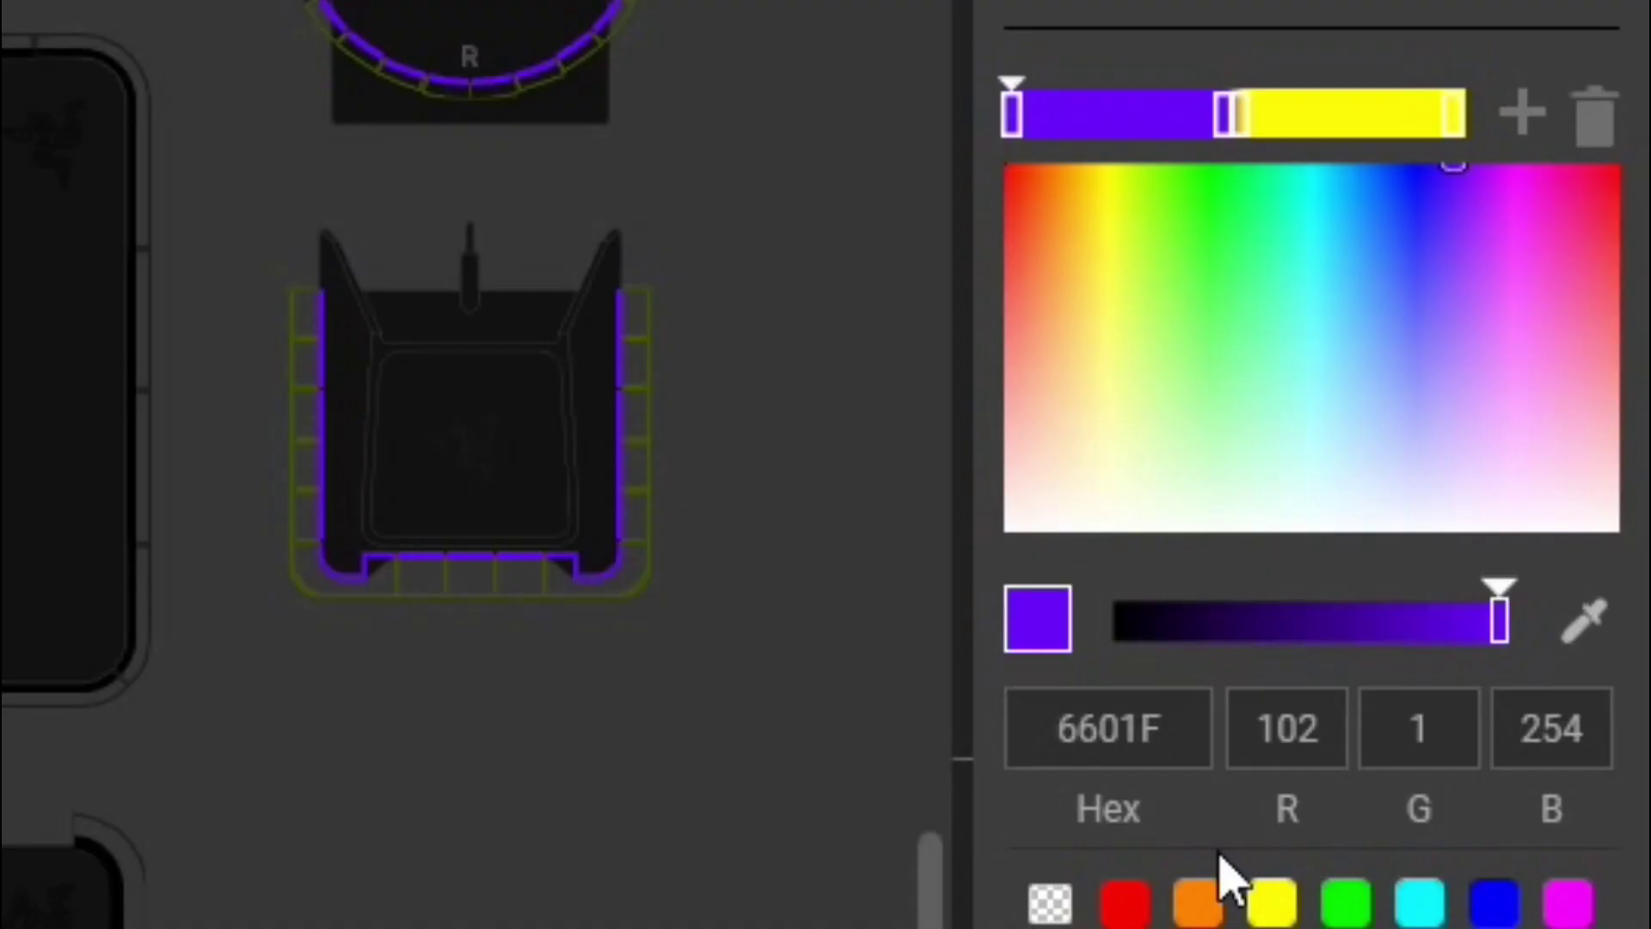
type("D")
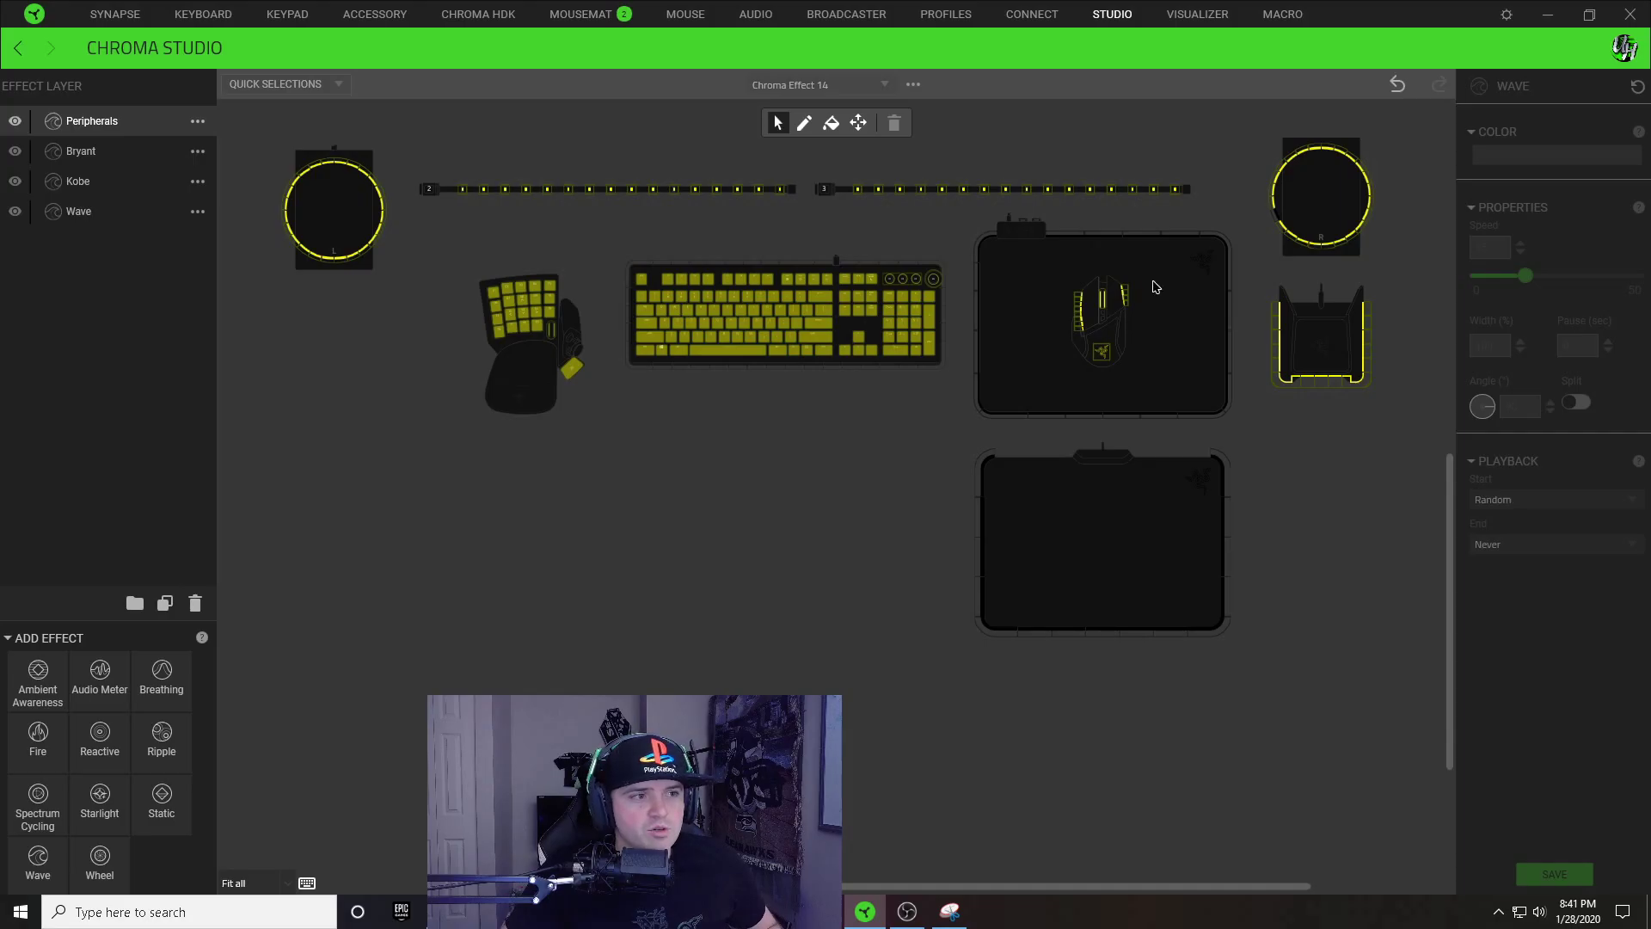
Step: Reverse the mouse scroll wheel's gradient to run from yellow FFFF00 to purple, and save the effect
scroll(1153, 286, "up", 4)
scroll(1099, 335, "down", 3)
scroll(1085, 329, "up", 3)
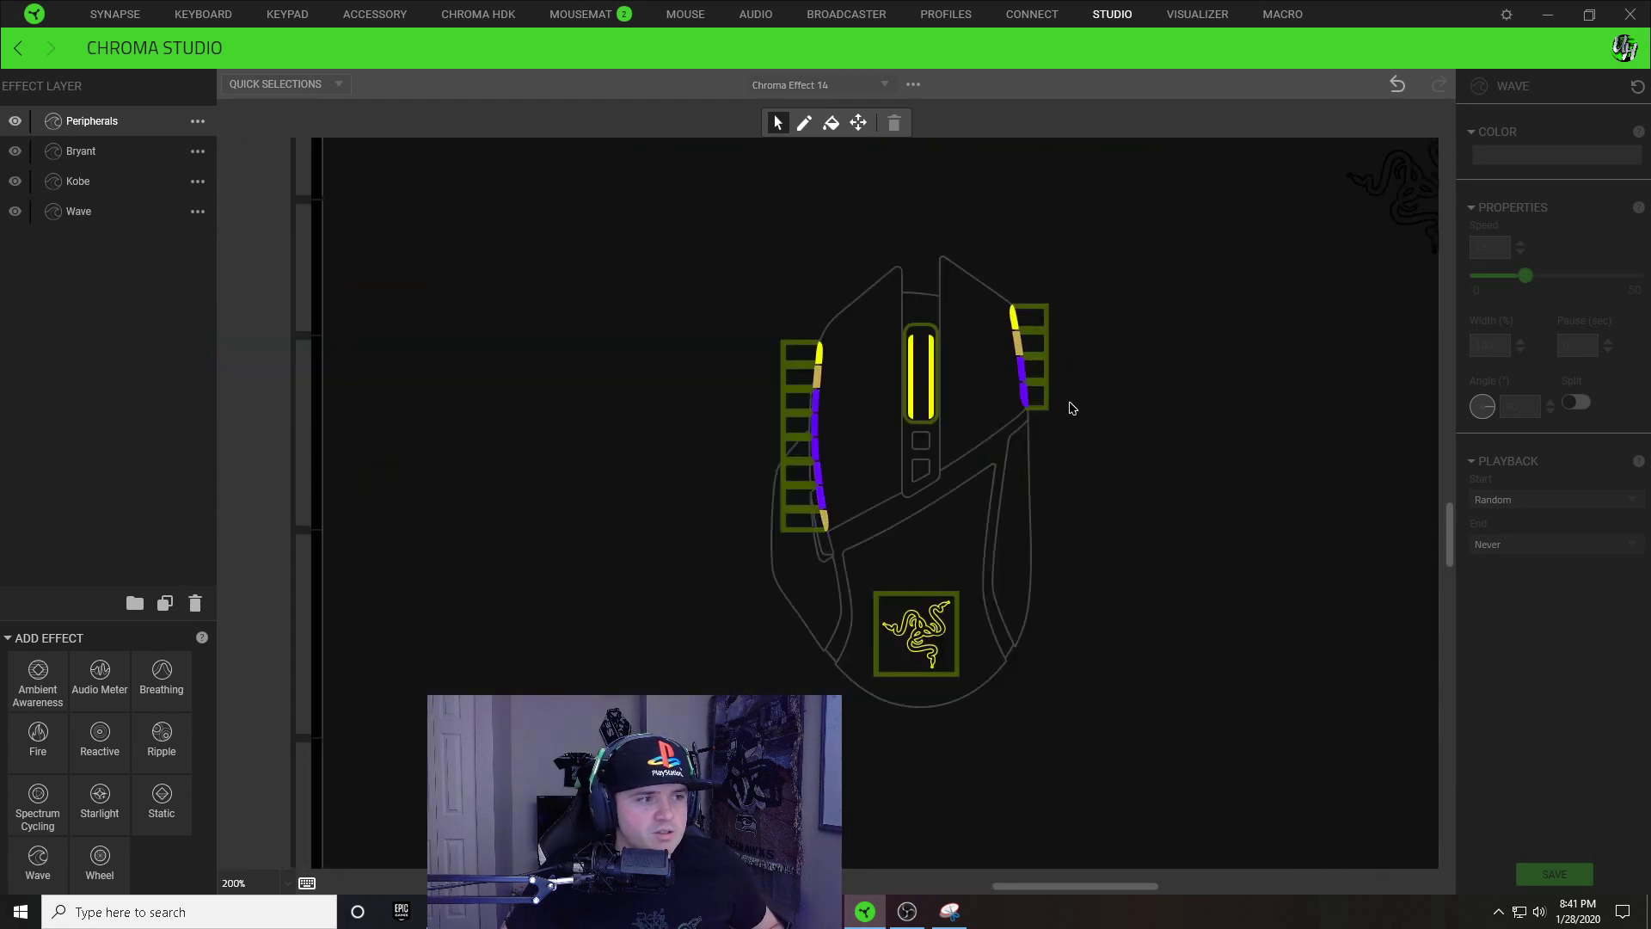
left_click(923, 385)
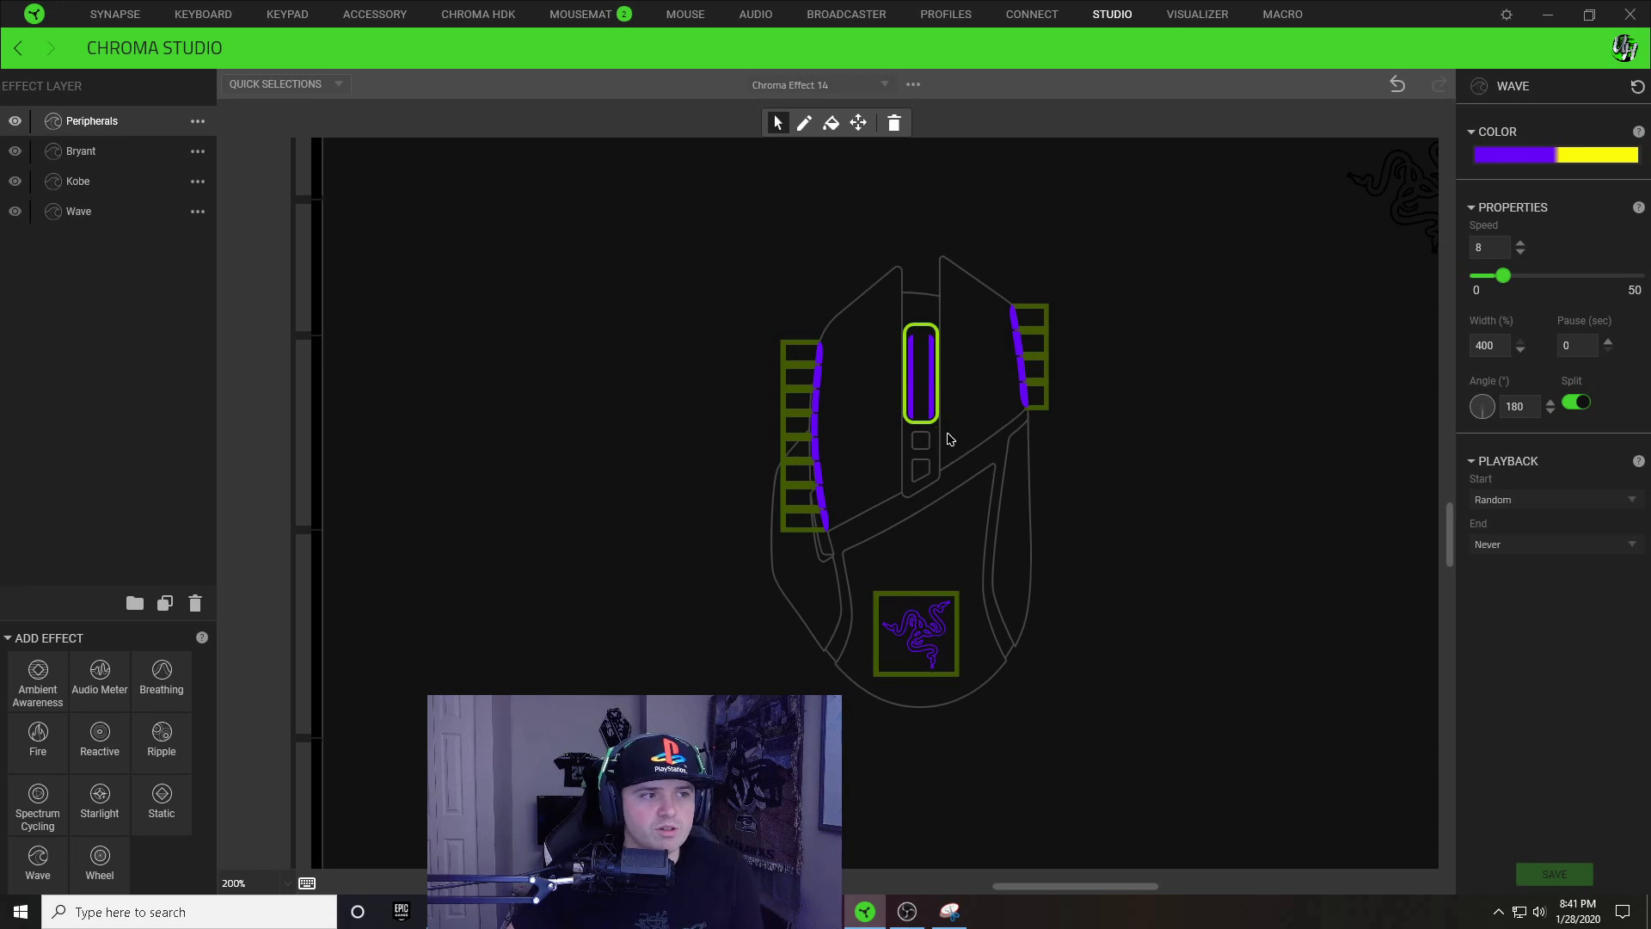
left_click(1558, 157)
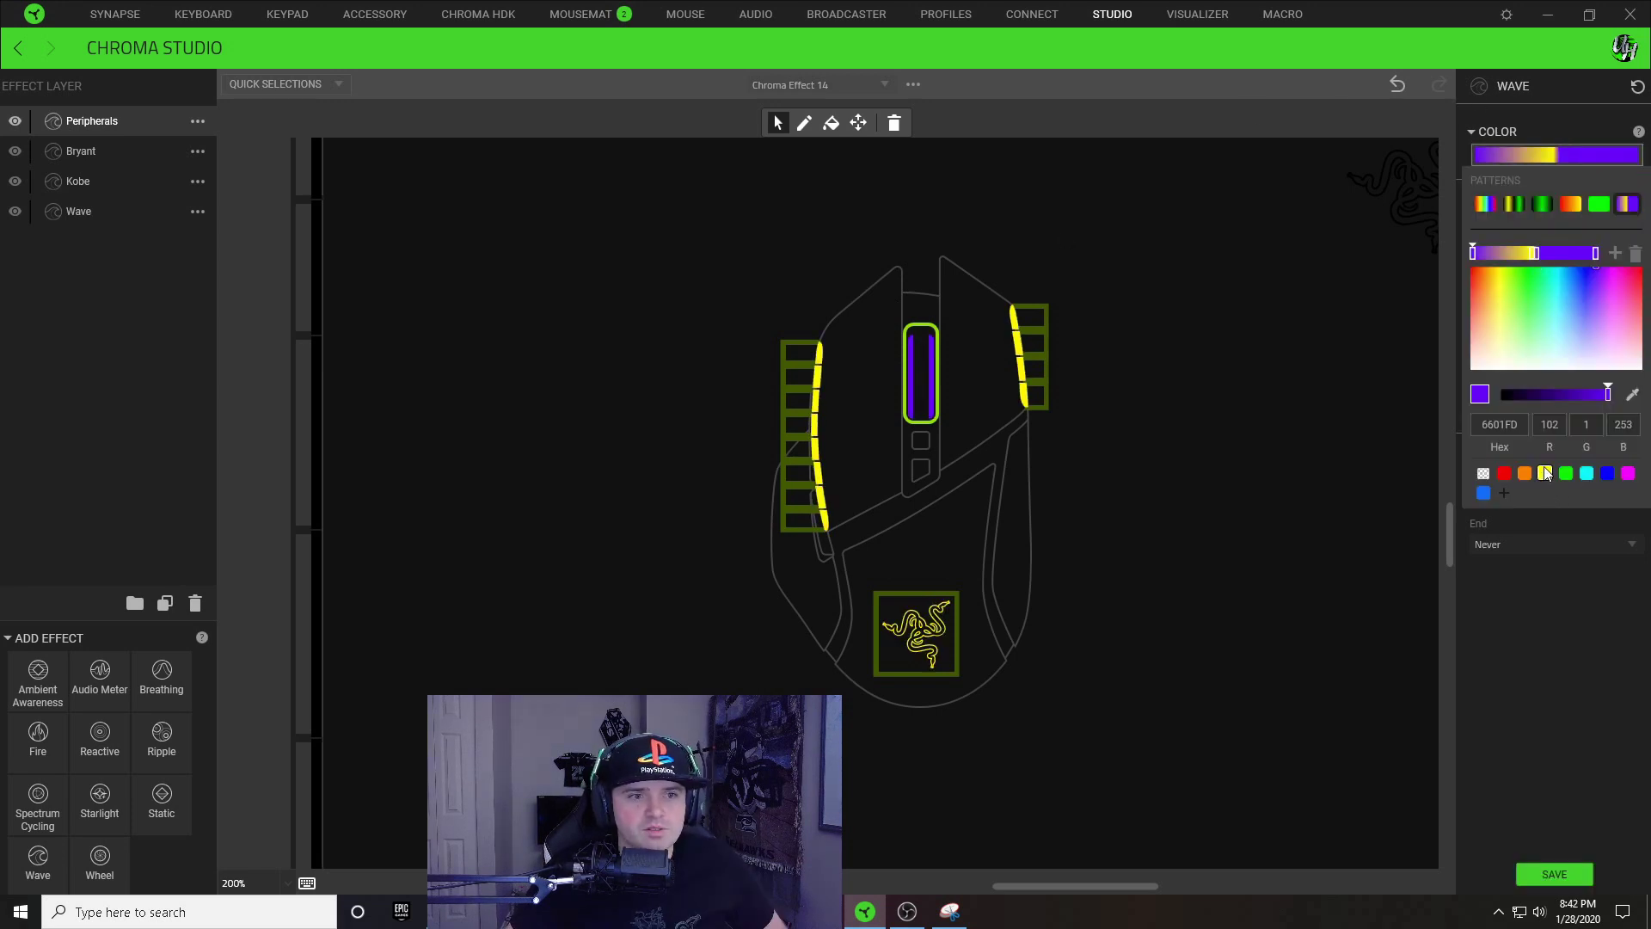
left_click(1544, 473)
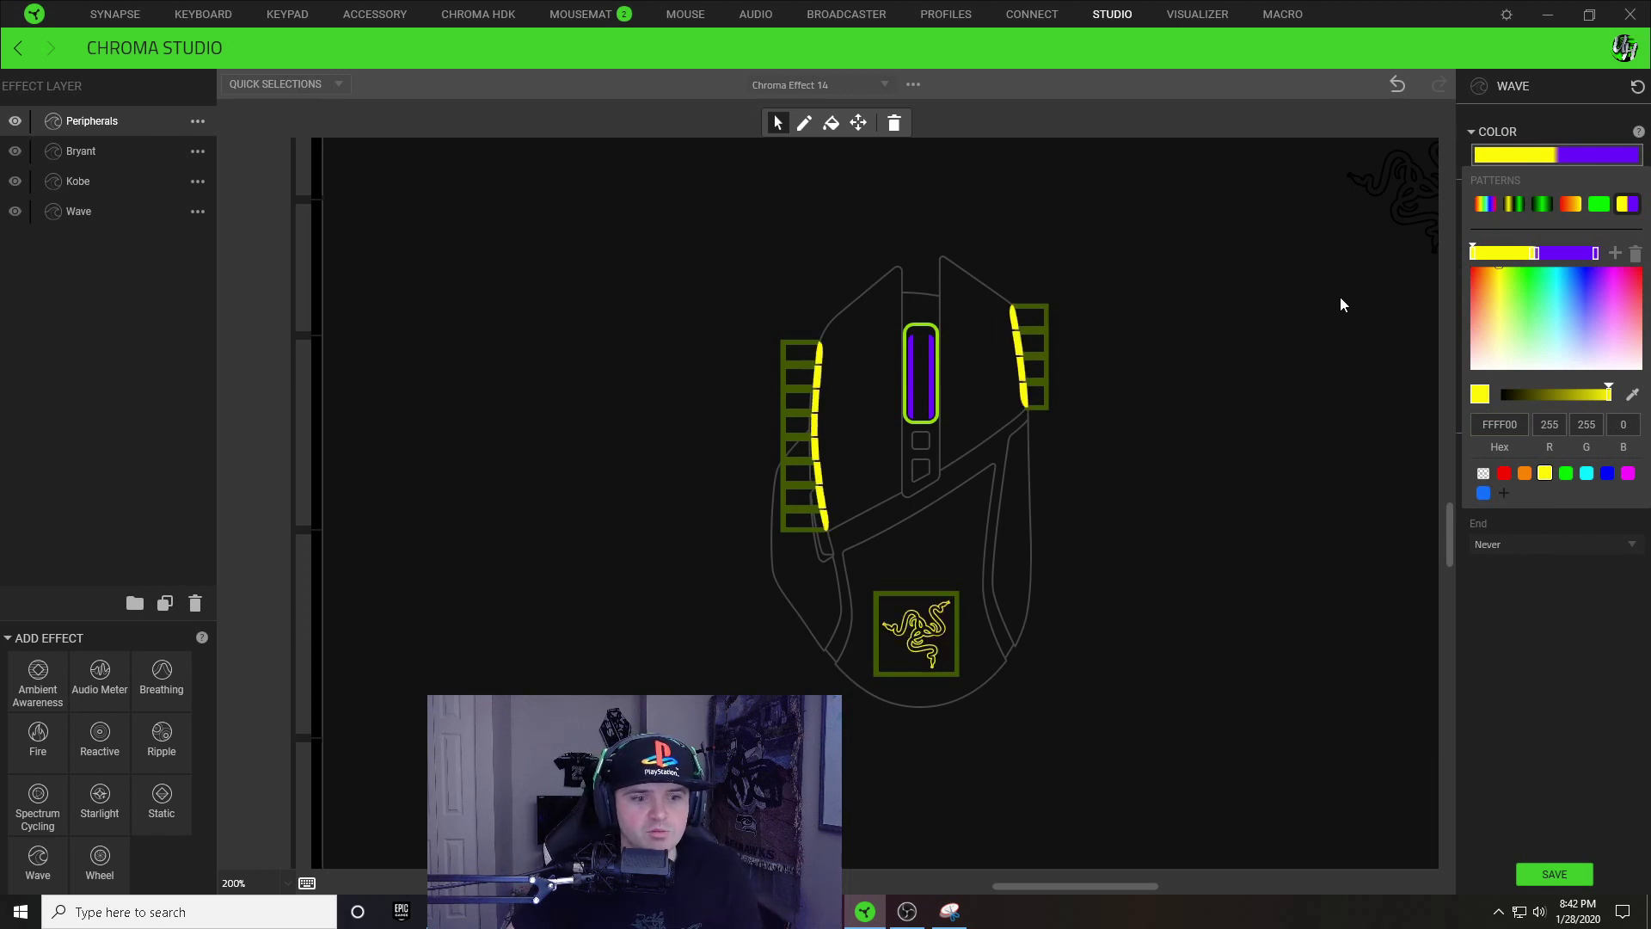
left_click(1555, 873)
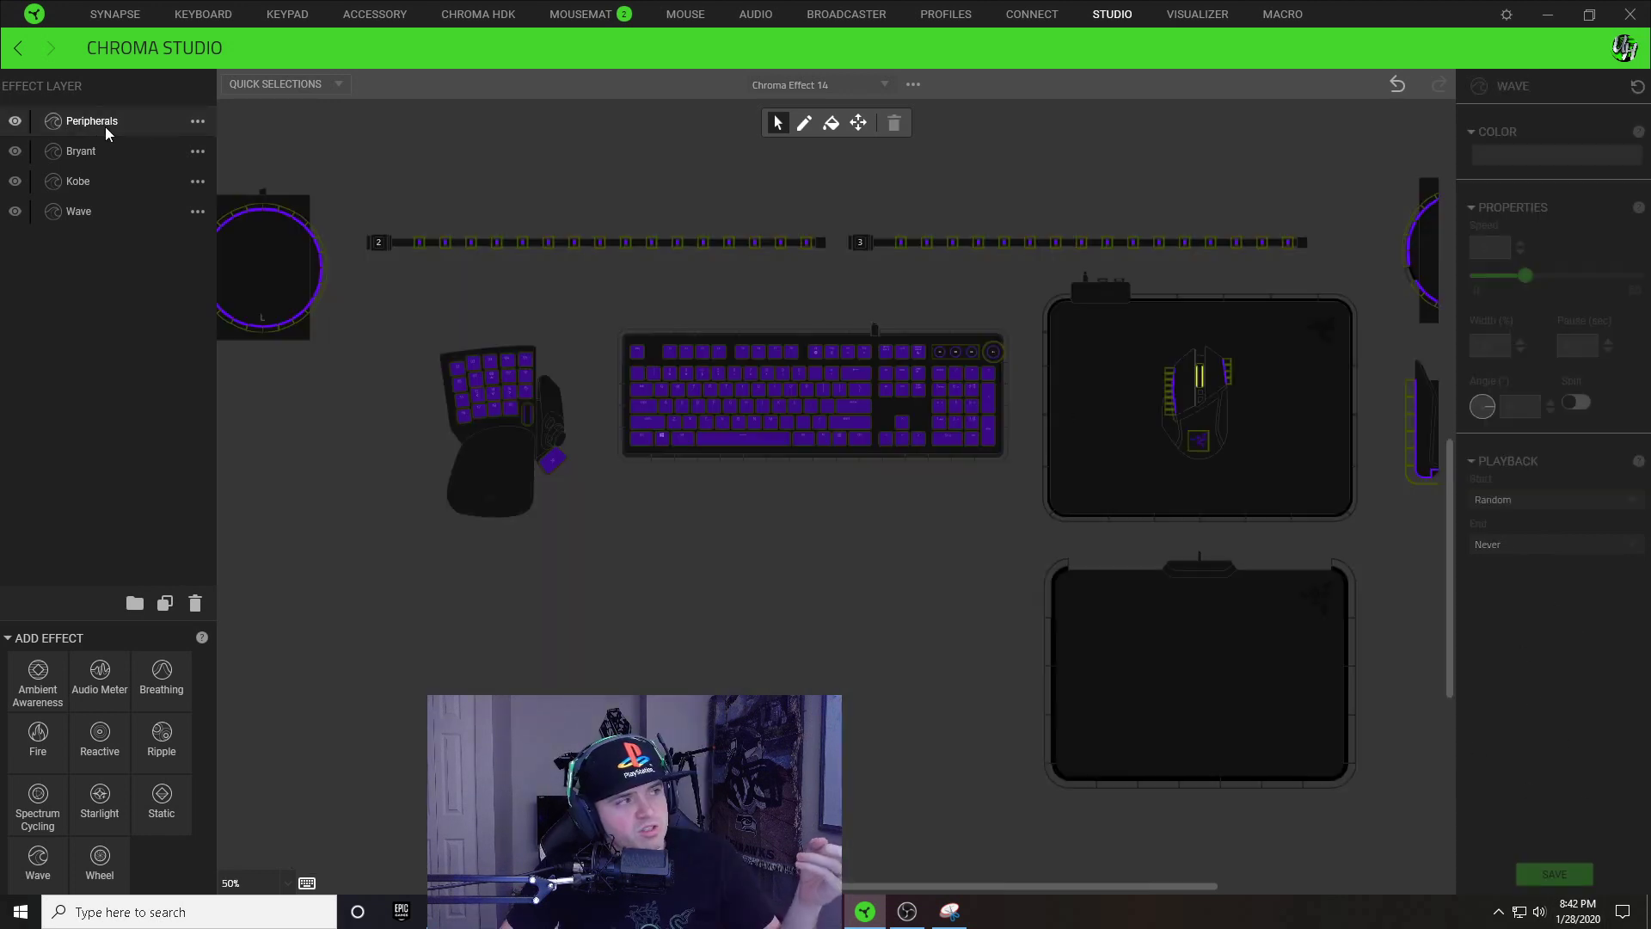
left_click(105, 129)
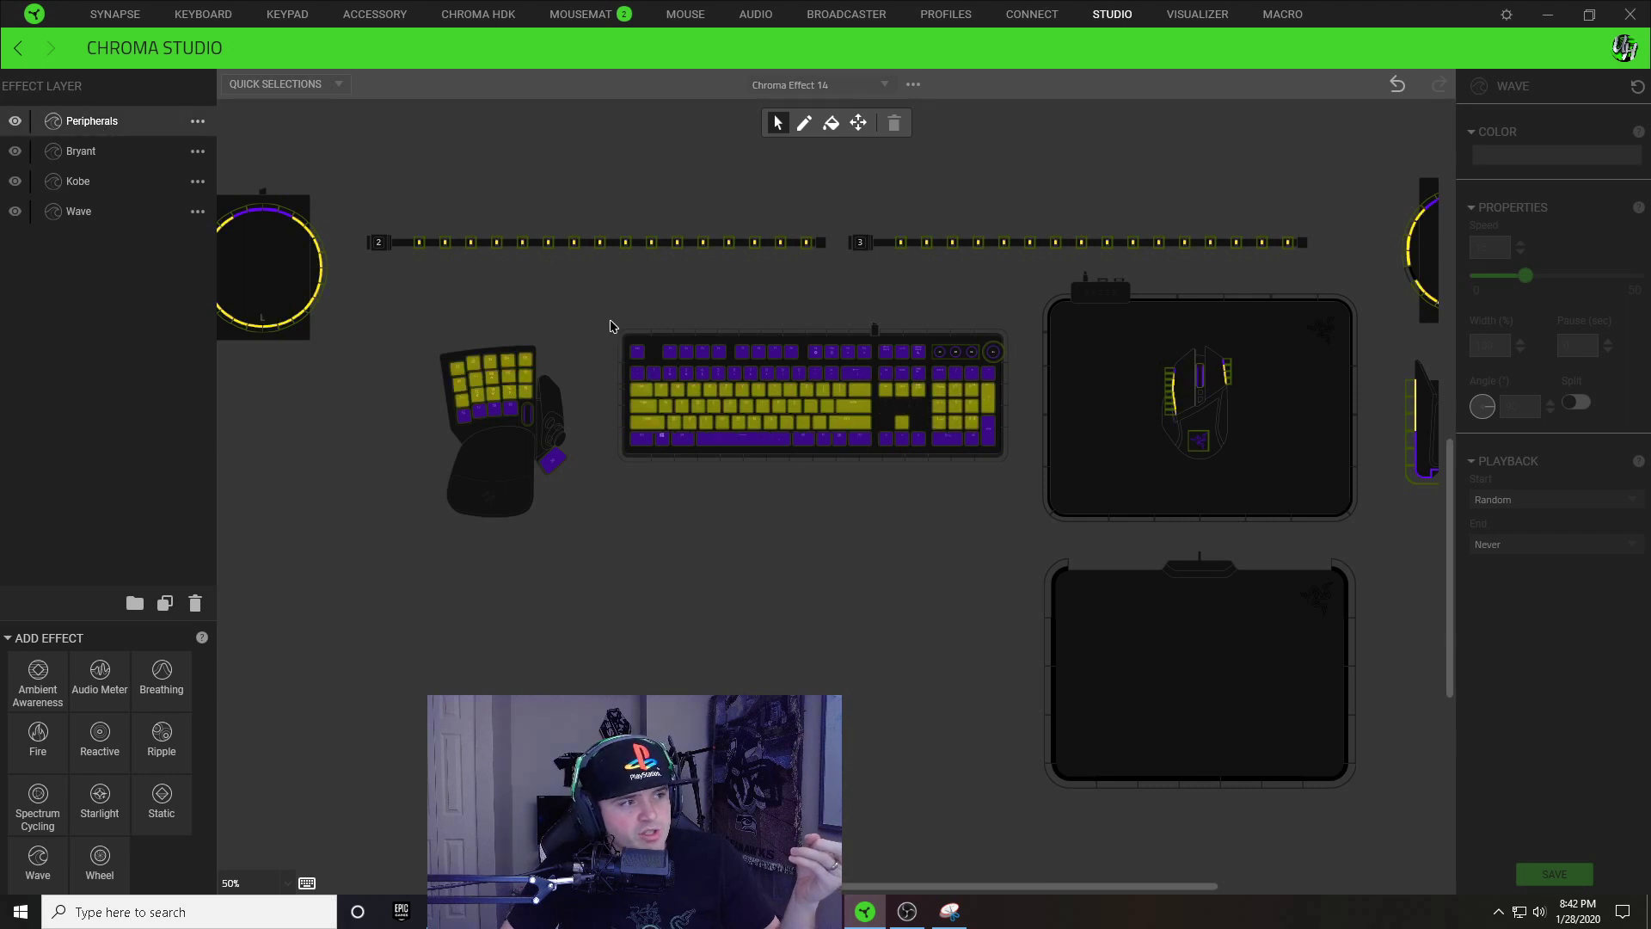
left_click_drag(854, 467, 1020, 514)
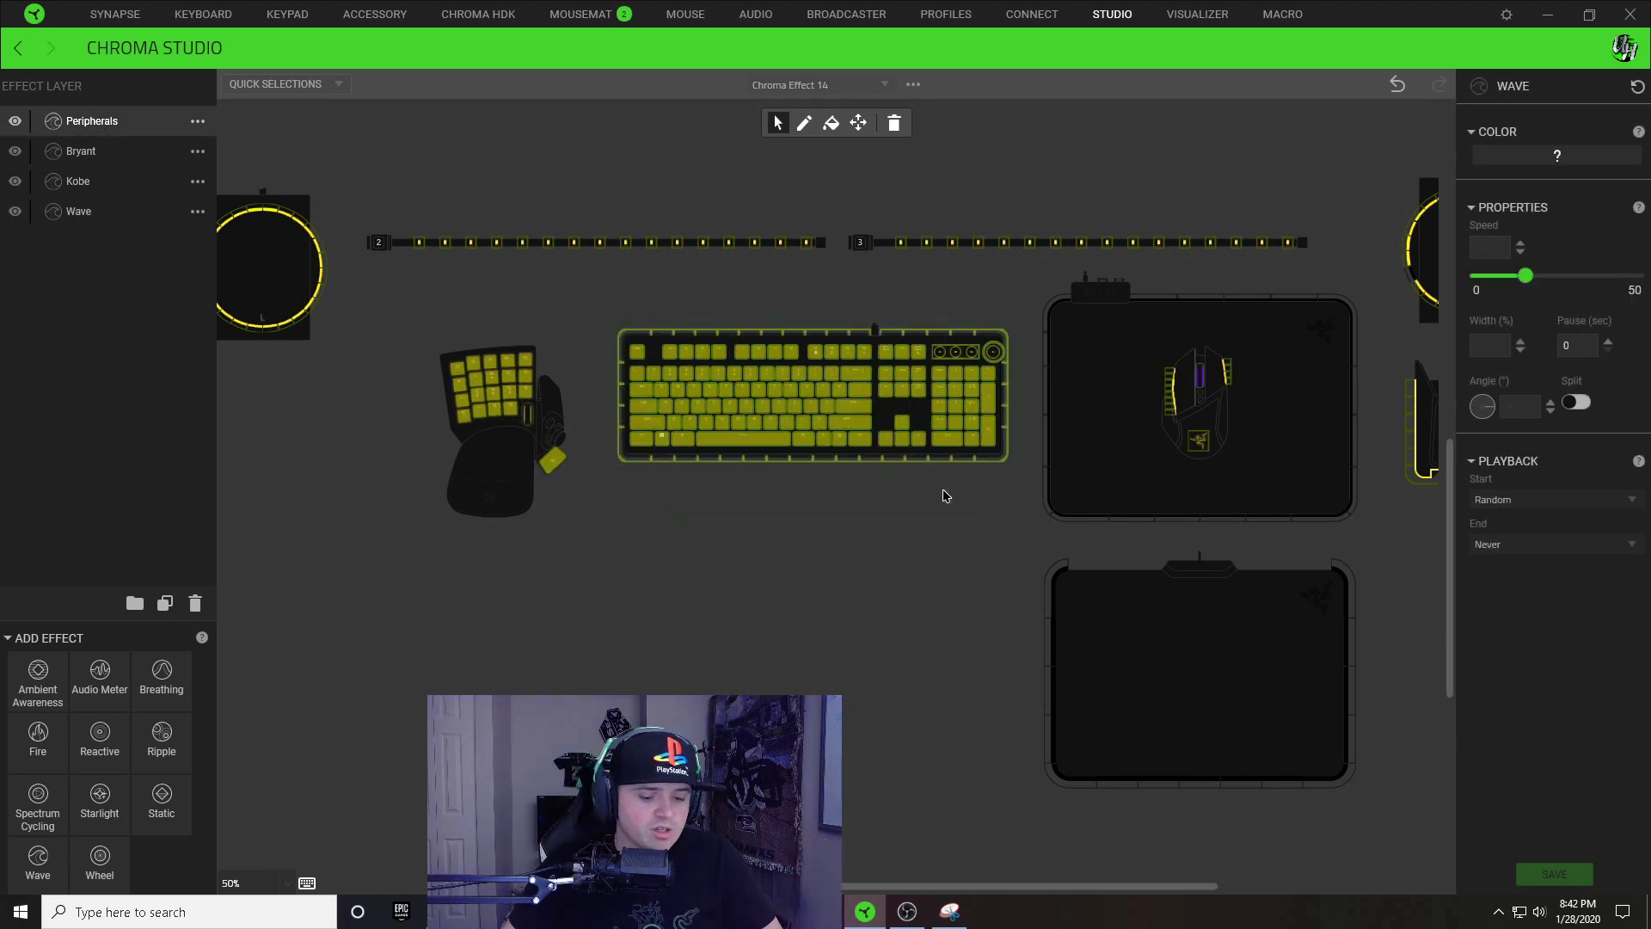
left_click(945, 496)
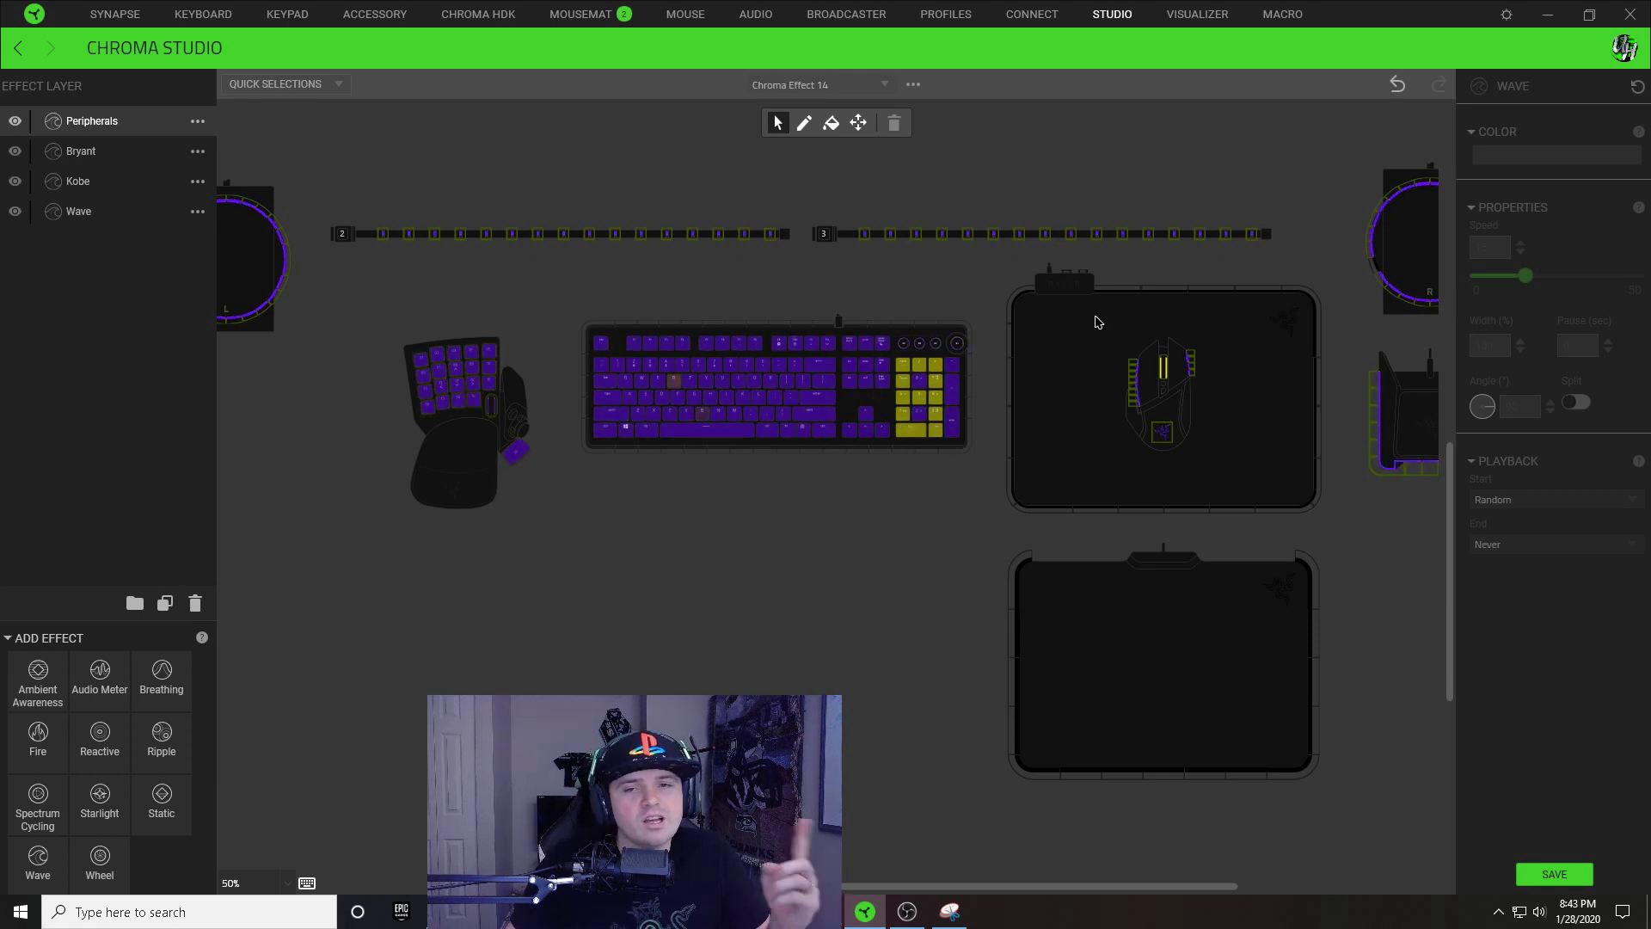
Step: On the Wave layer, apply the black-green-black color pattern to the underglow LEDs on the keyboard's left edge
left_click(71, 216)
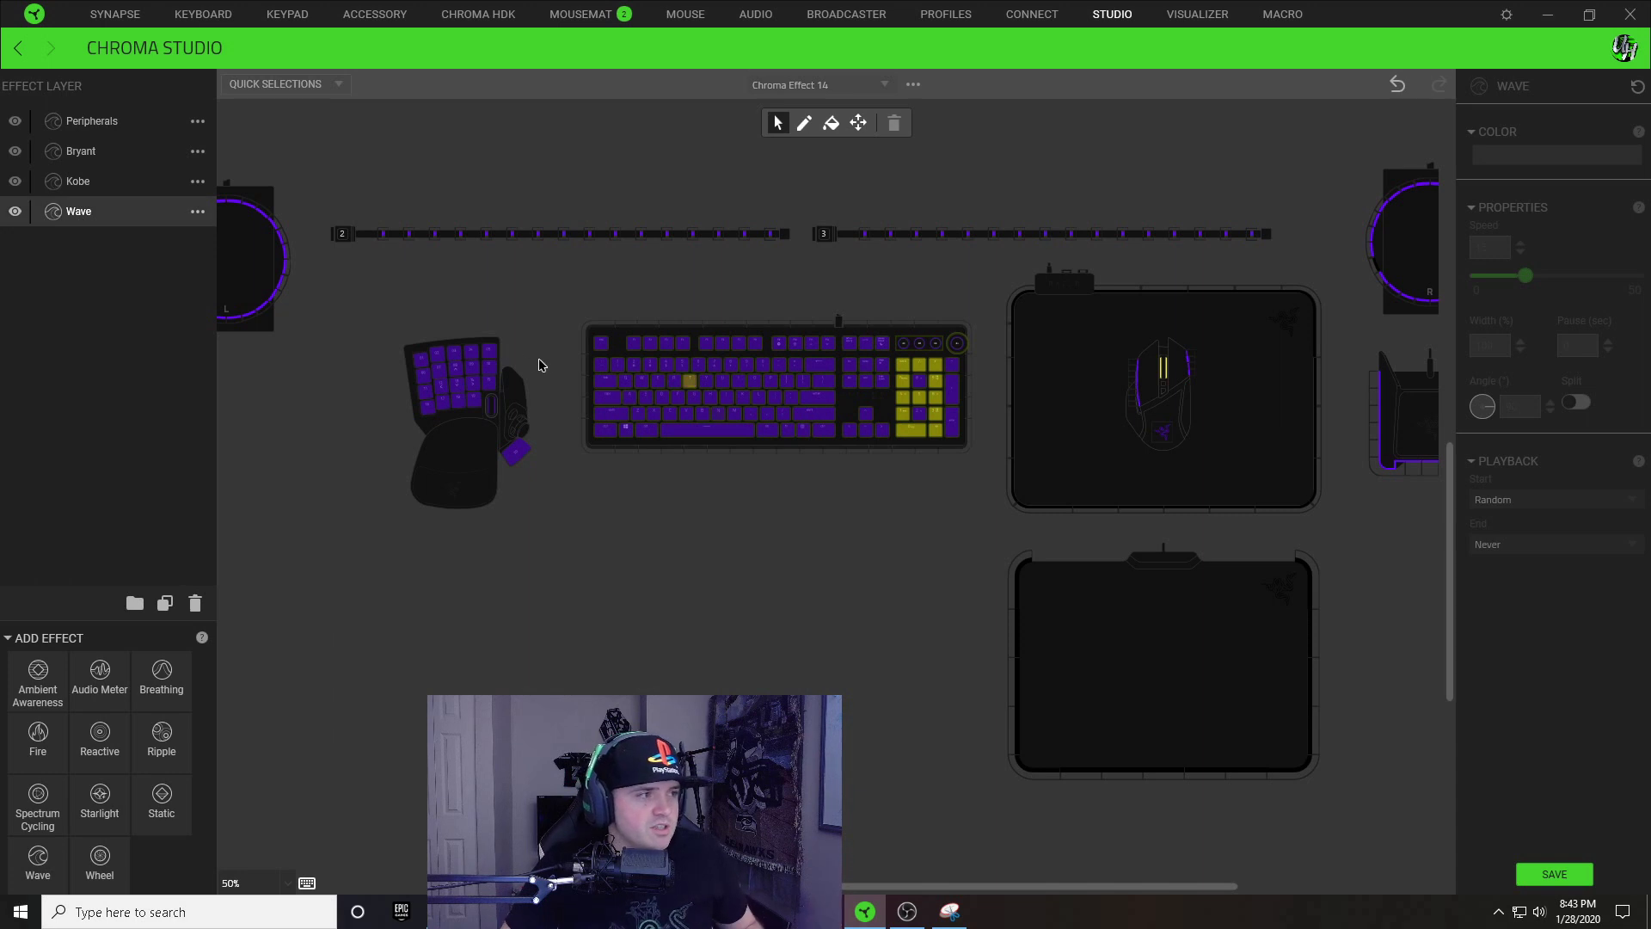
scroll(554, 358, "up", 5)
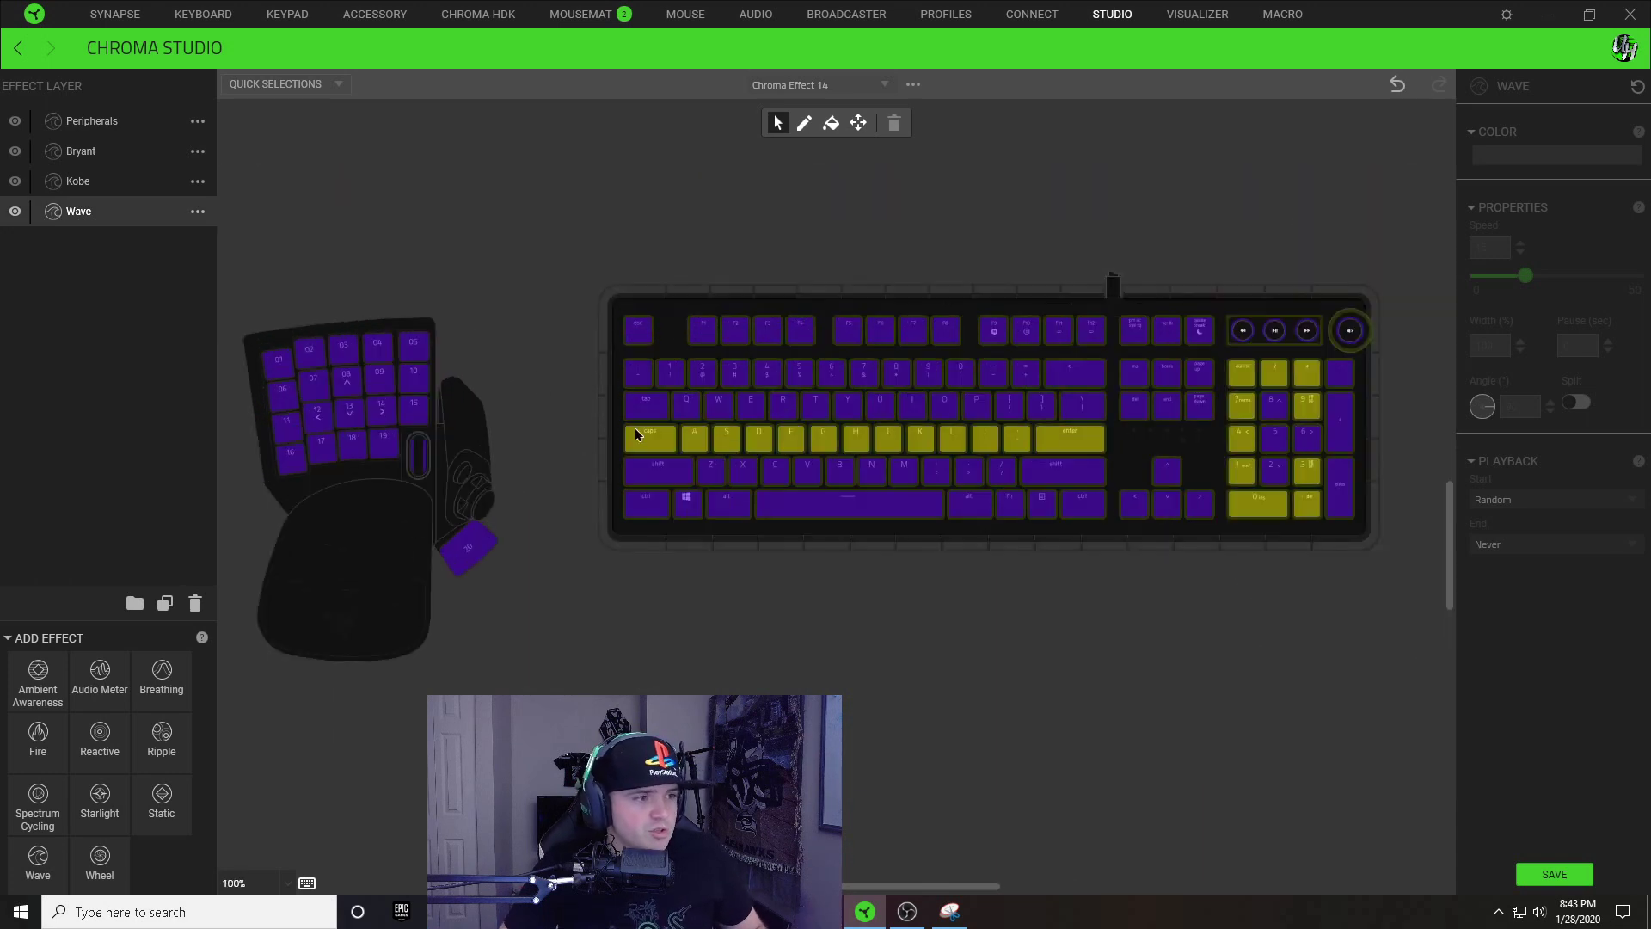
scroll(612, 430, "up", 5)
scroll(670, 465, "down", 3)
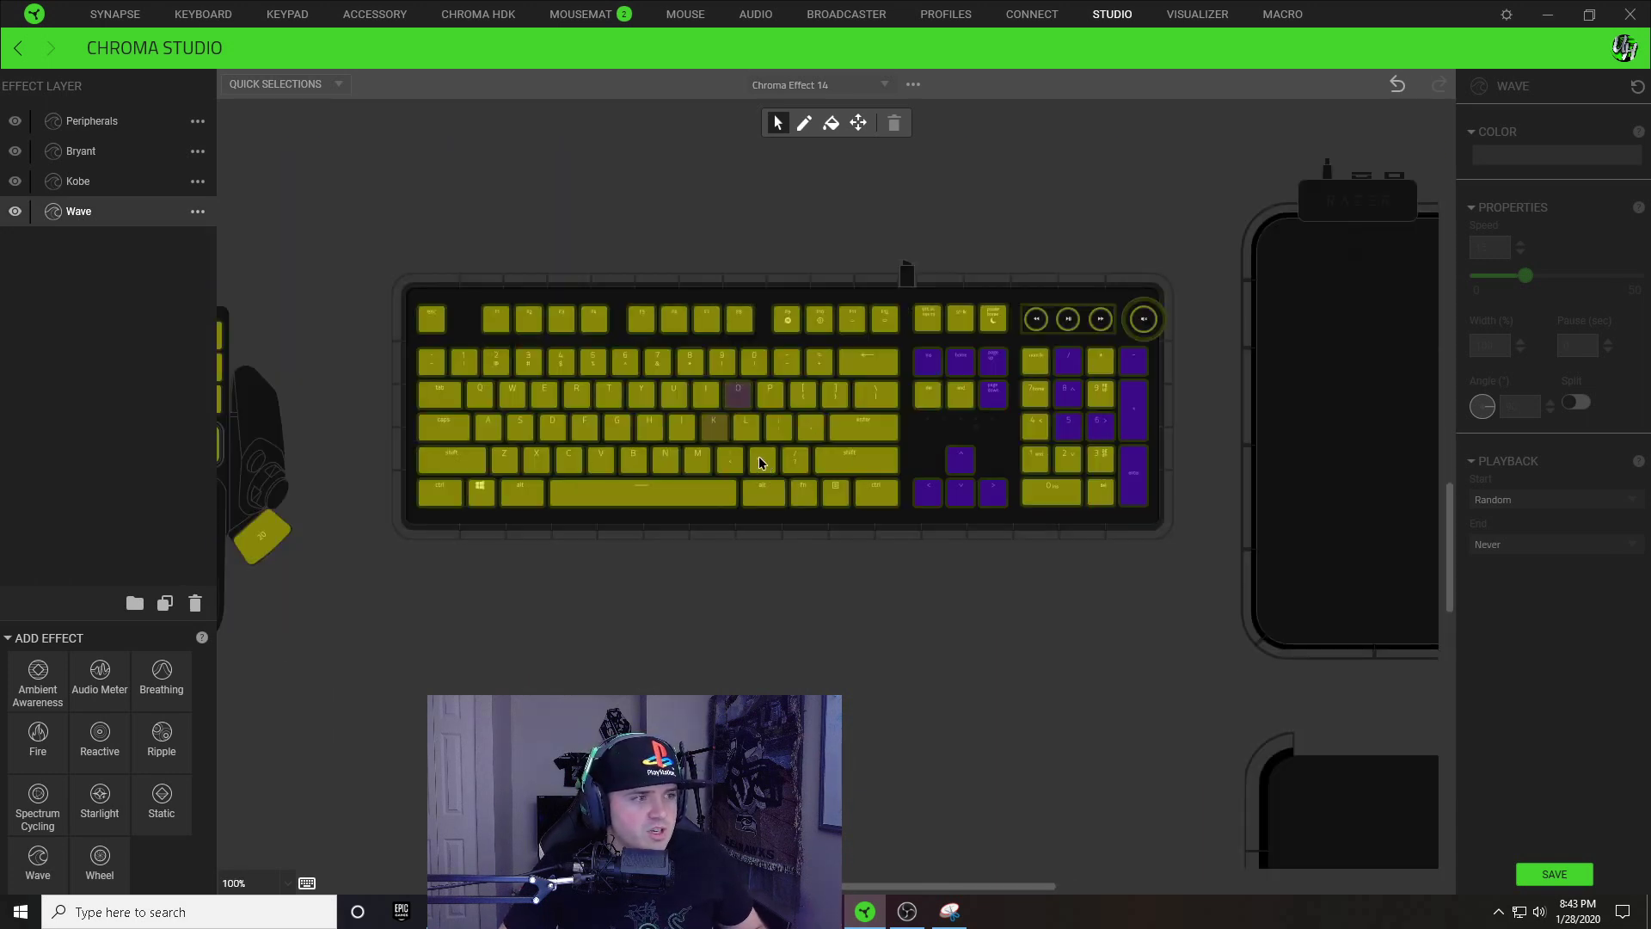
left_click_drag(399, 406, 408, 492)
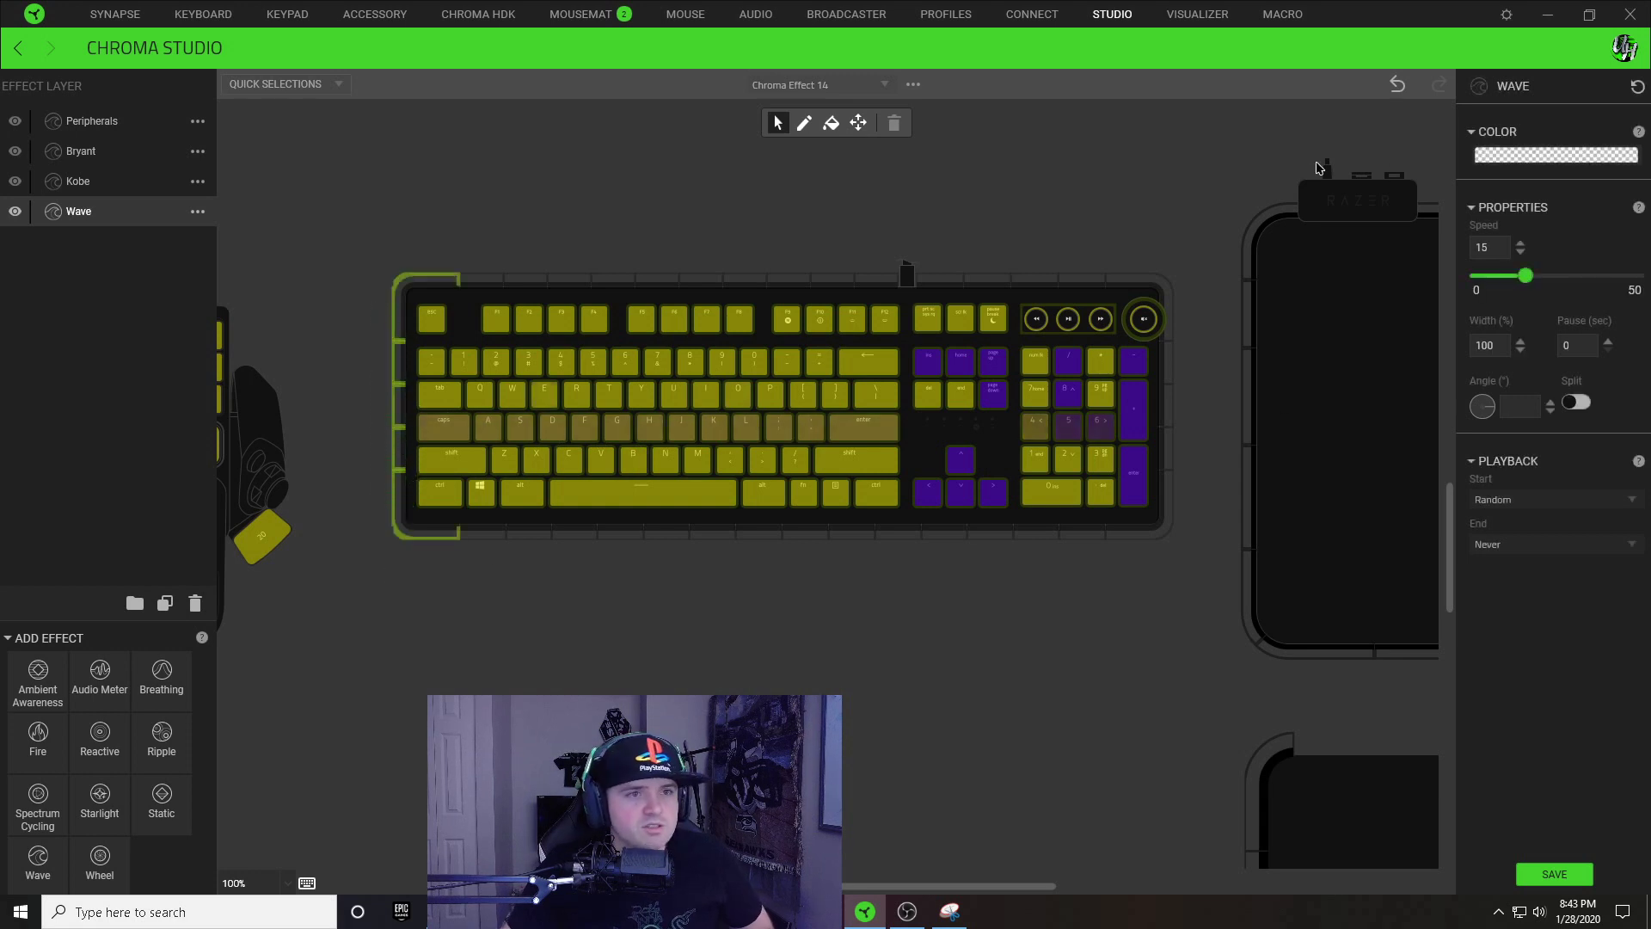
left_click(1534, 155)
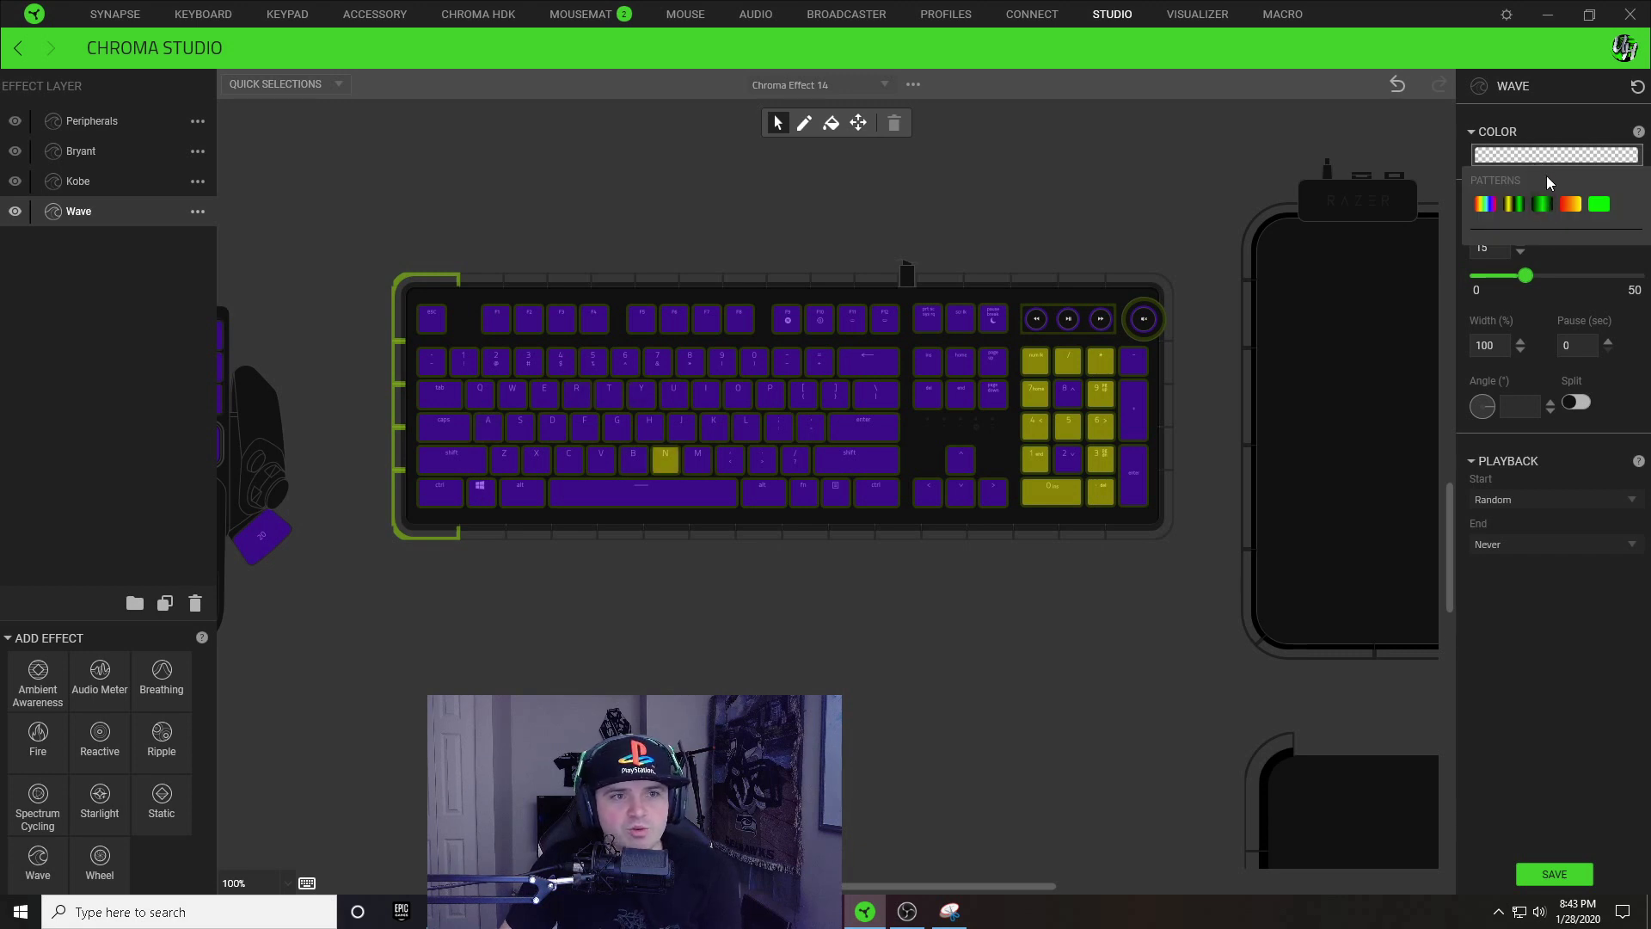
left_click(1544, 203)
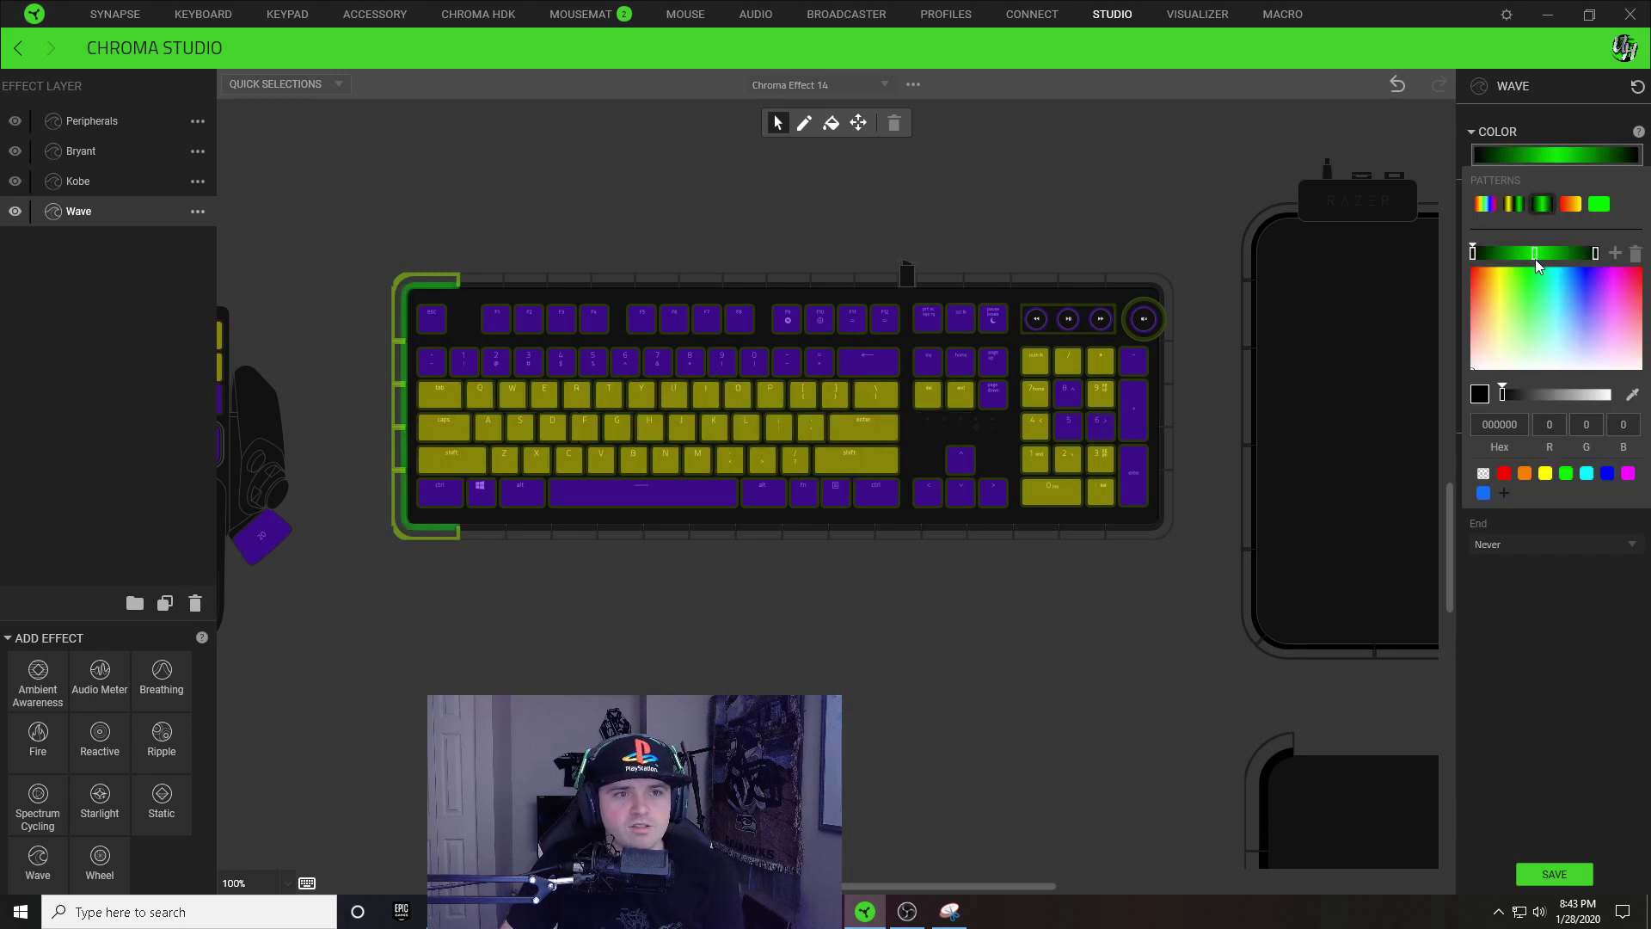
Step: Recolor the gradient's green middle stop to purple 6601FF and add a second purple stop beside it
left_click_drag(1534, 260, 1520, 254)
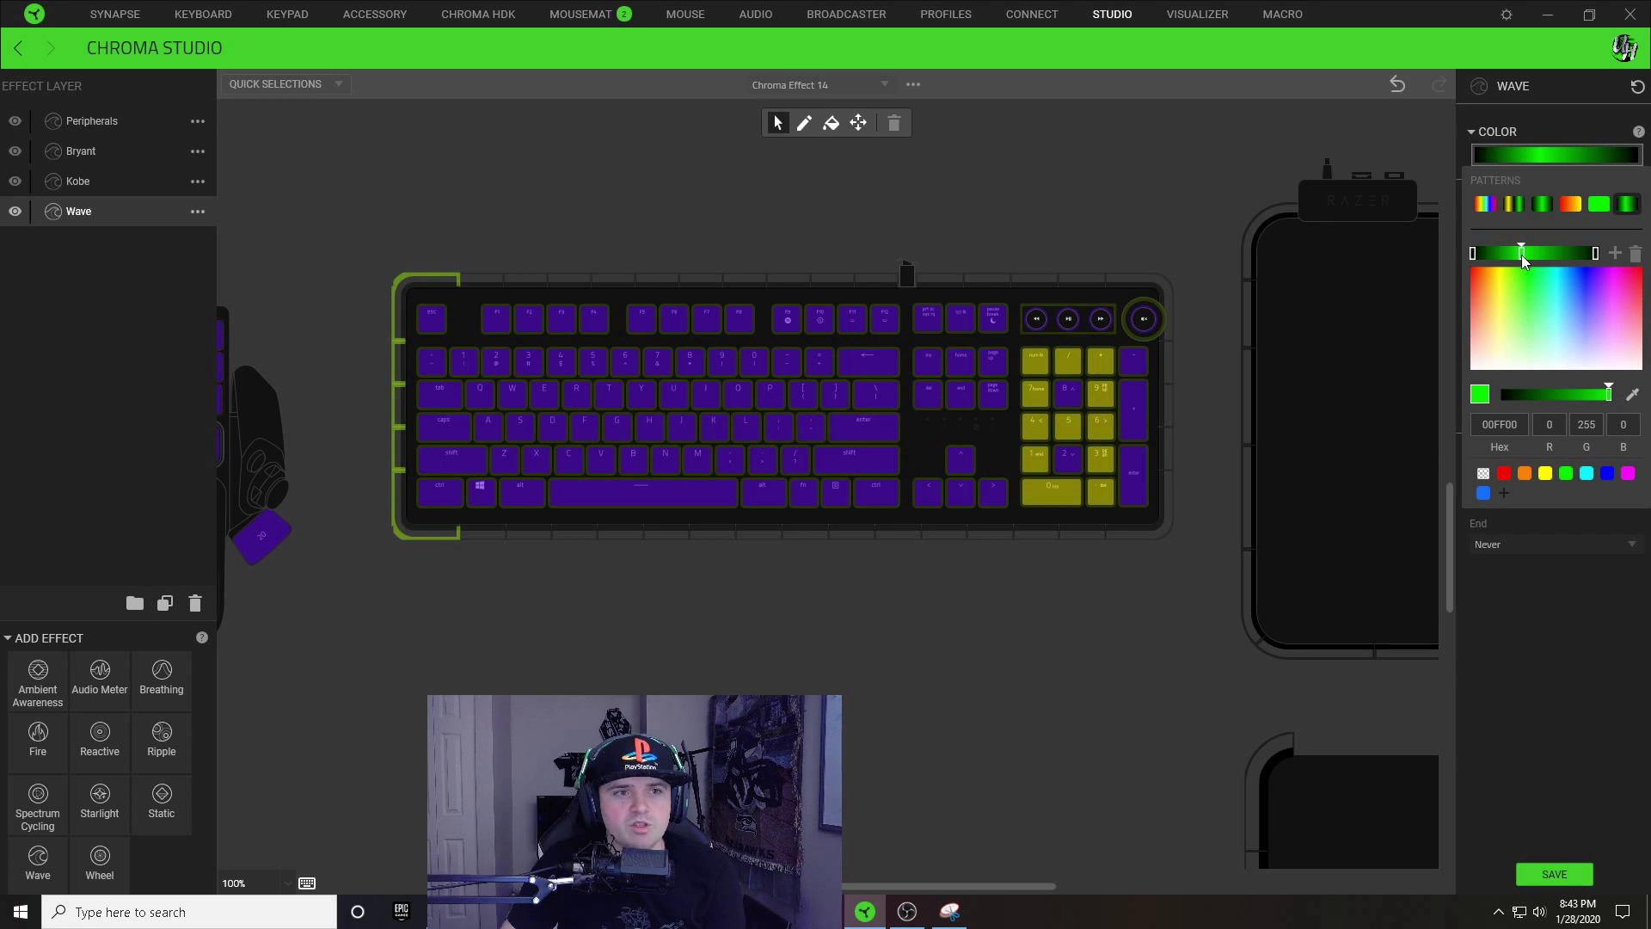
left_click(1510, 423)
type("6601FF")
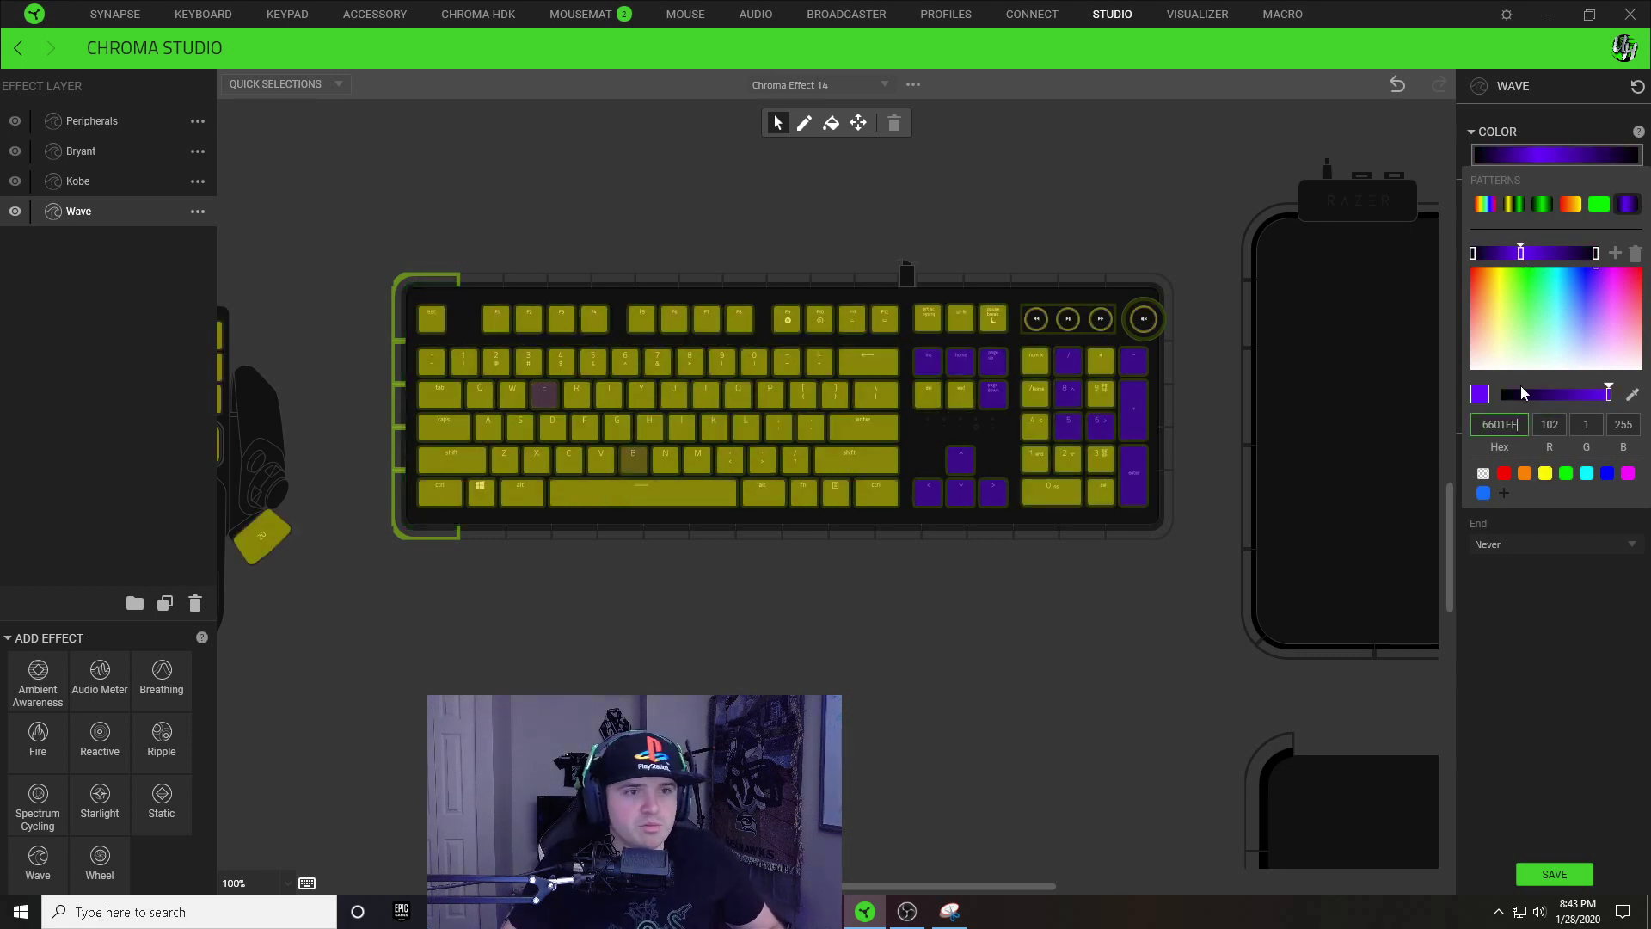
left_click(1616, 255)
left_click(1520, 253)
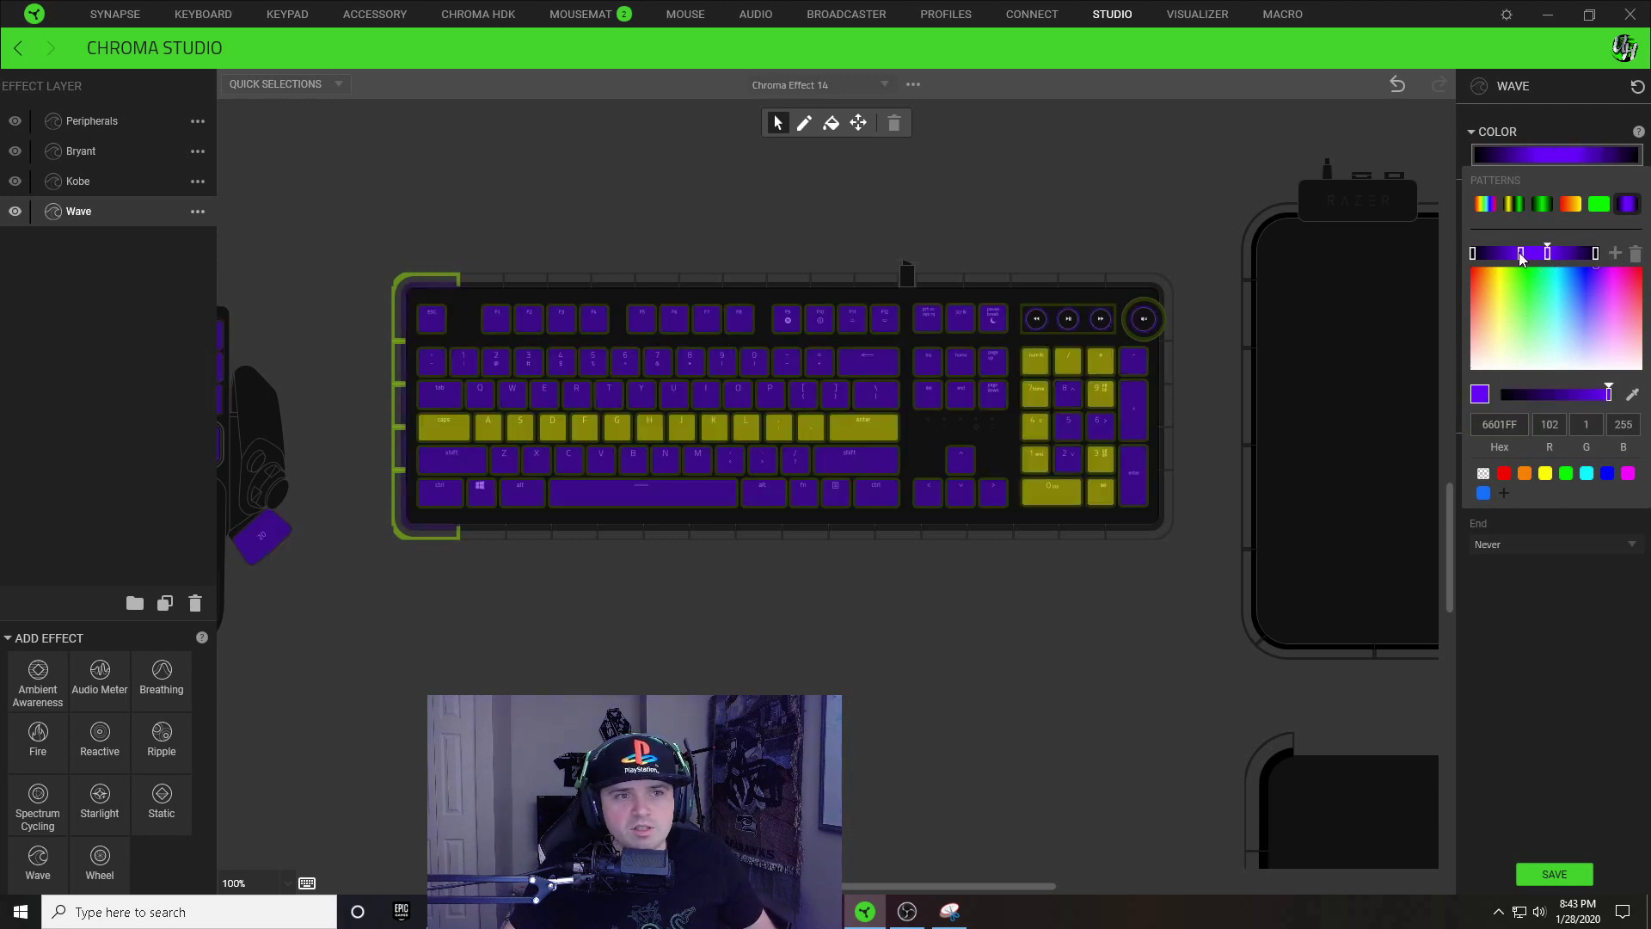
Step: Recolor both black end stops yellow FFFF00 and move them against the purple stops for a sharp central purple band
left_click(1595, 253)
left_click(1546, 474)
left_click_drag(1596, 253, 1474, 256)
left_click(1474, 257)
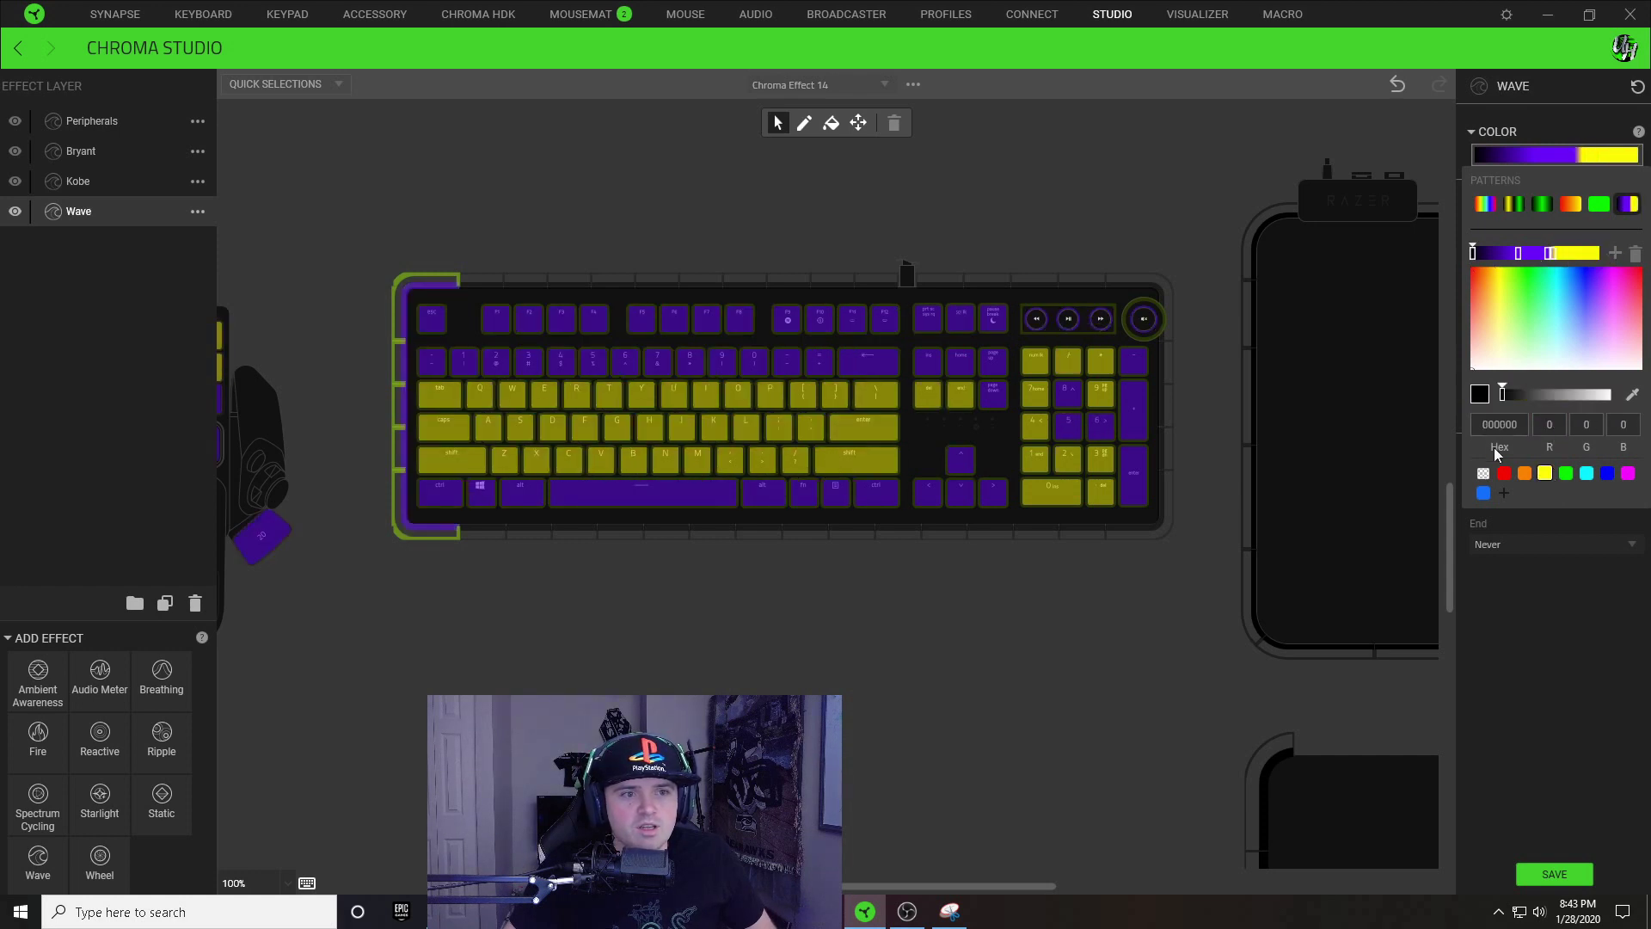
left_click(1544, 474)
left_click_drag(1474, 256, 1527, 255)
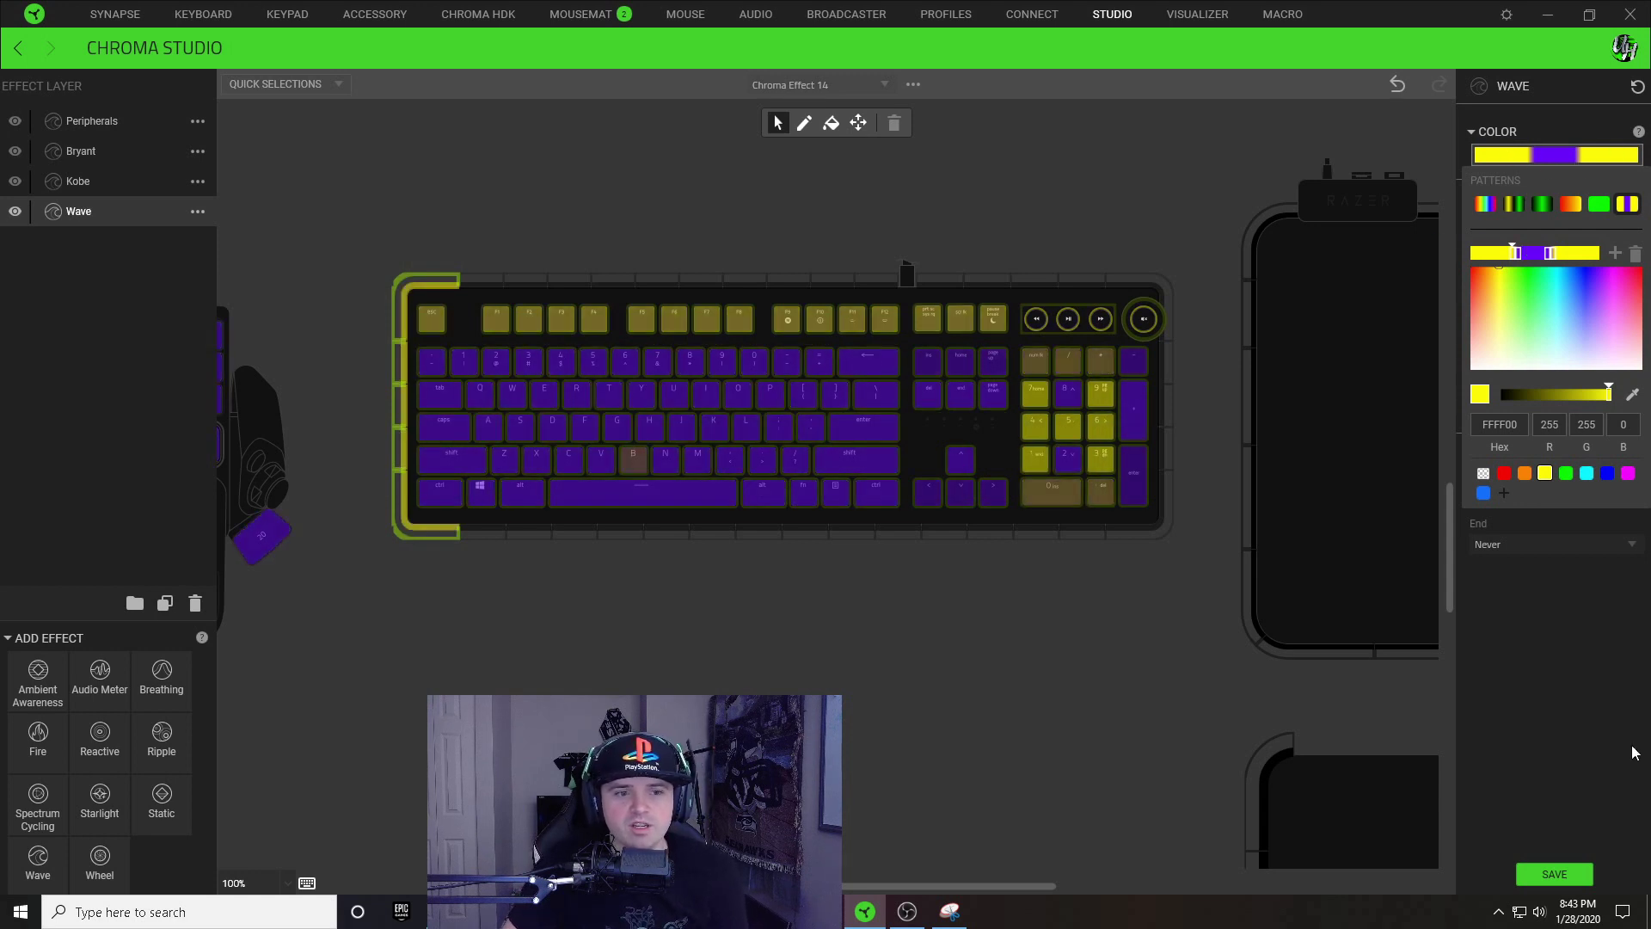
Step: Set the left-edge underglow wave's speed to 5 and its angle to 180°
left_click(1546, 614)
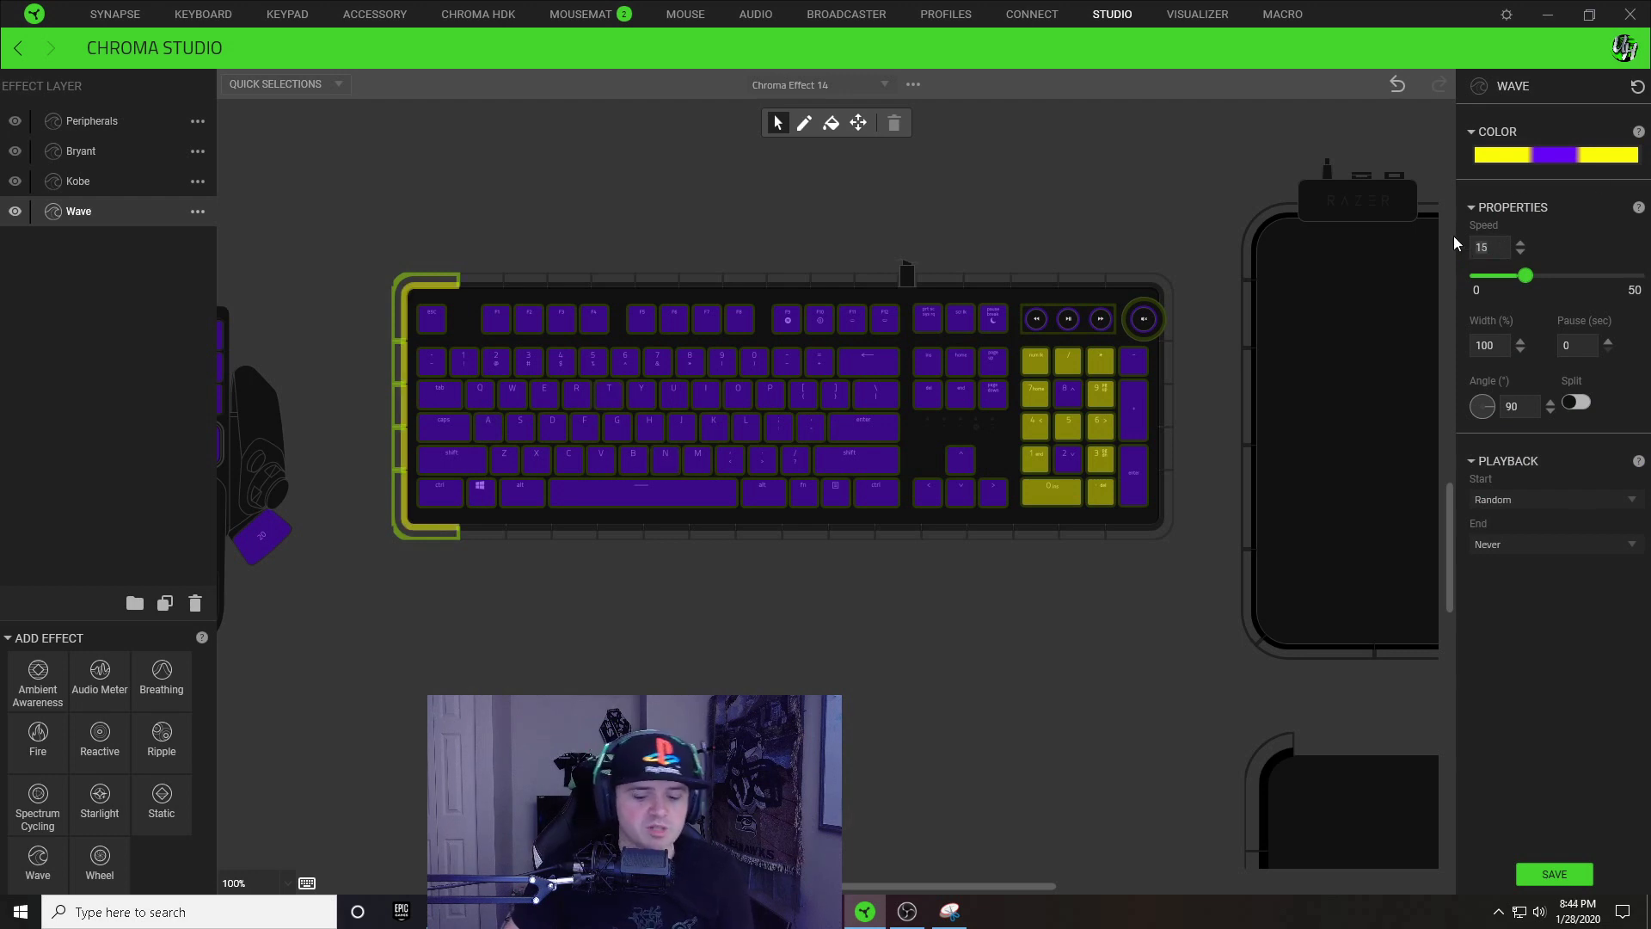
type("5")
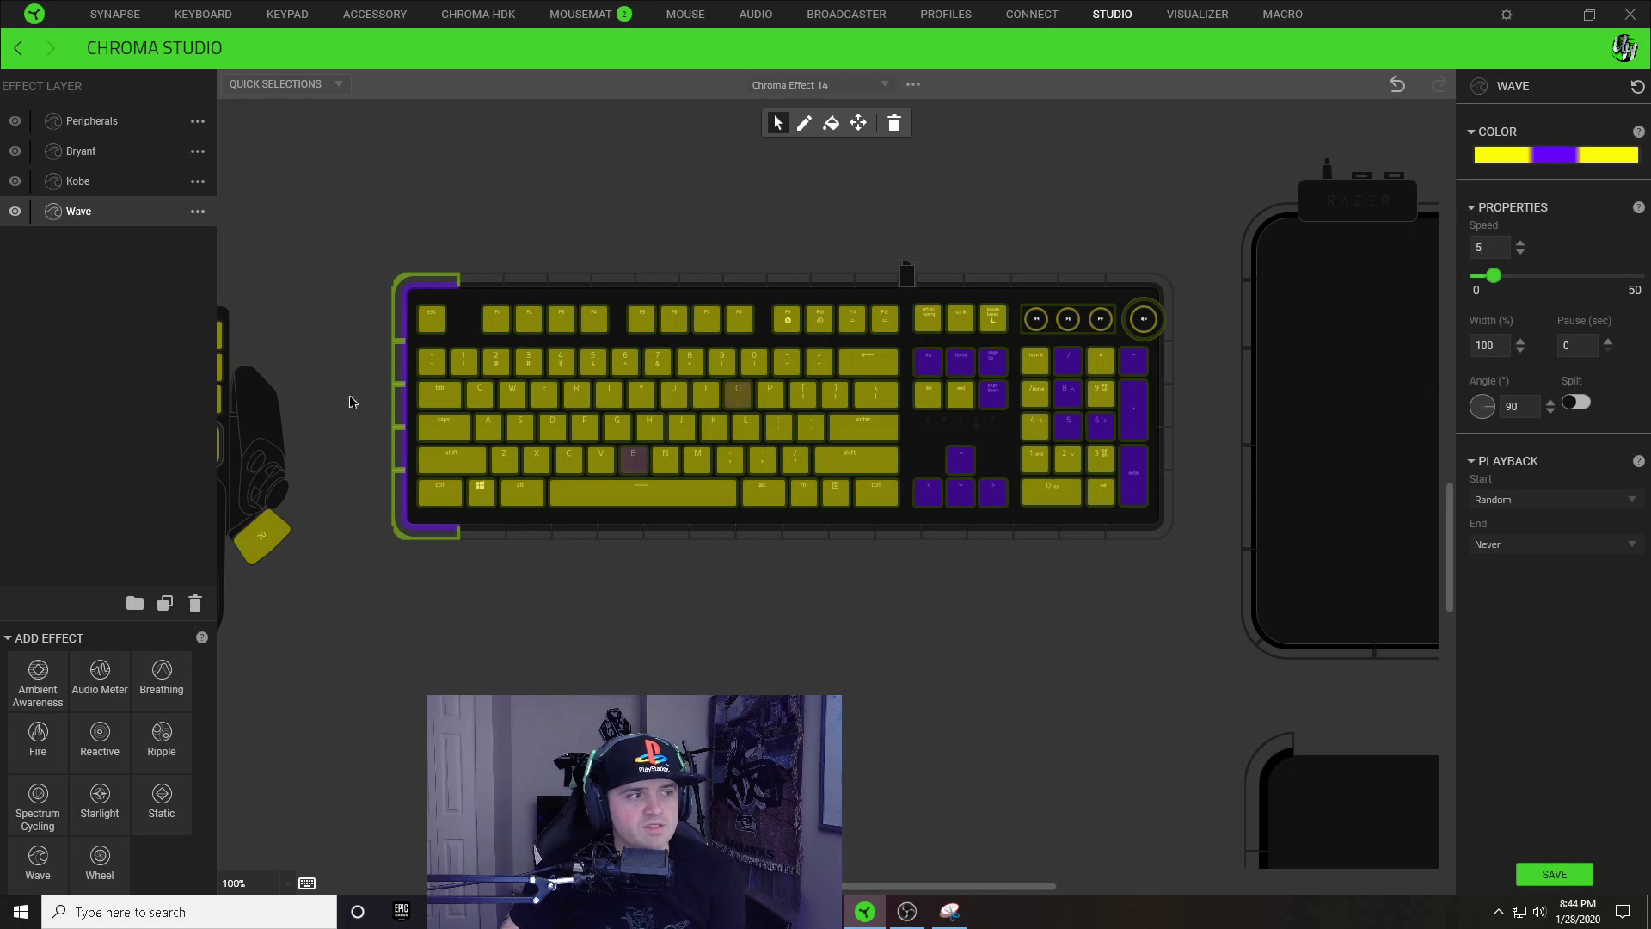
left_click_drag(1479, 444, 1482, 451)
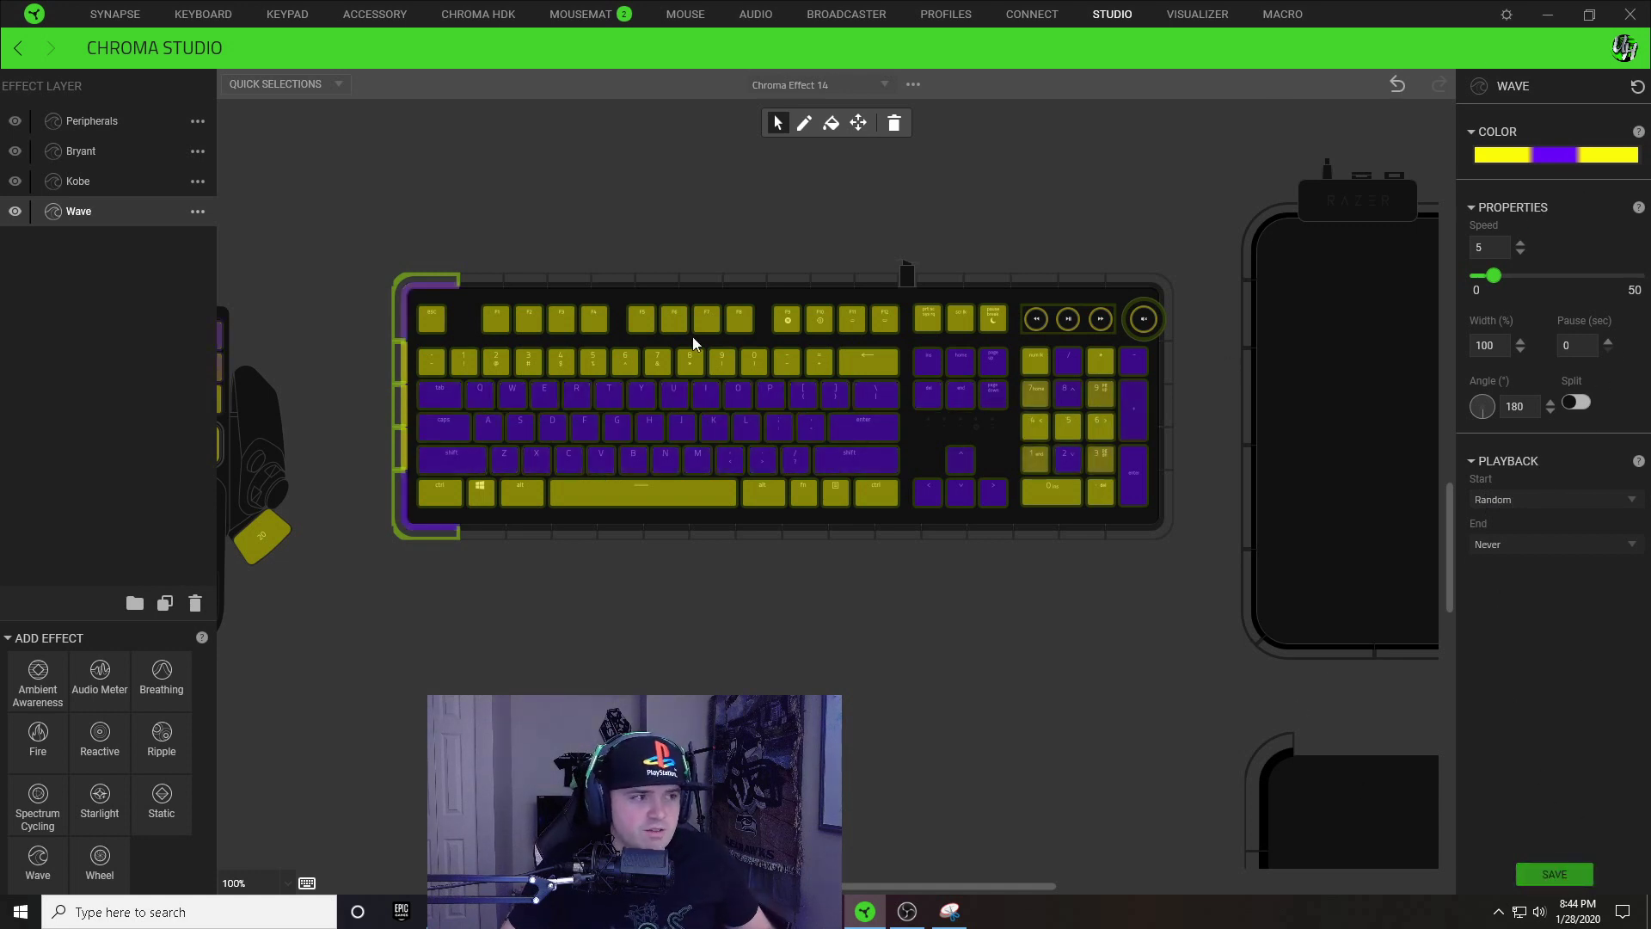
Step: Copy the left-edge underglow wave and paste it onto all left-edge LEDs of the keyboard and wrist rest
left_click(1023, 593)
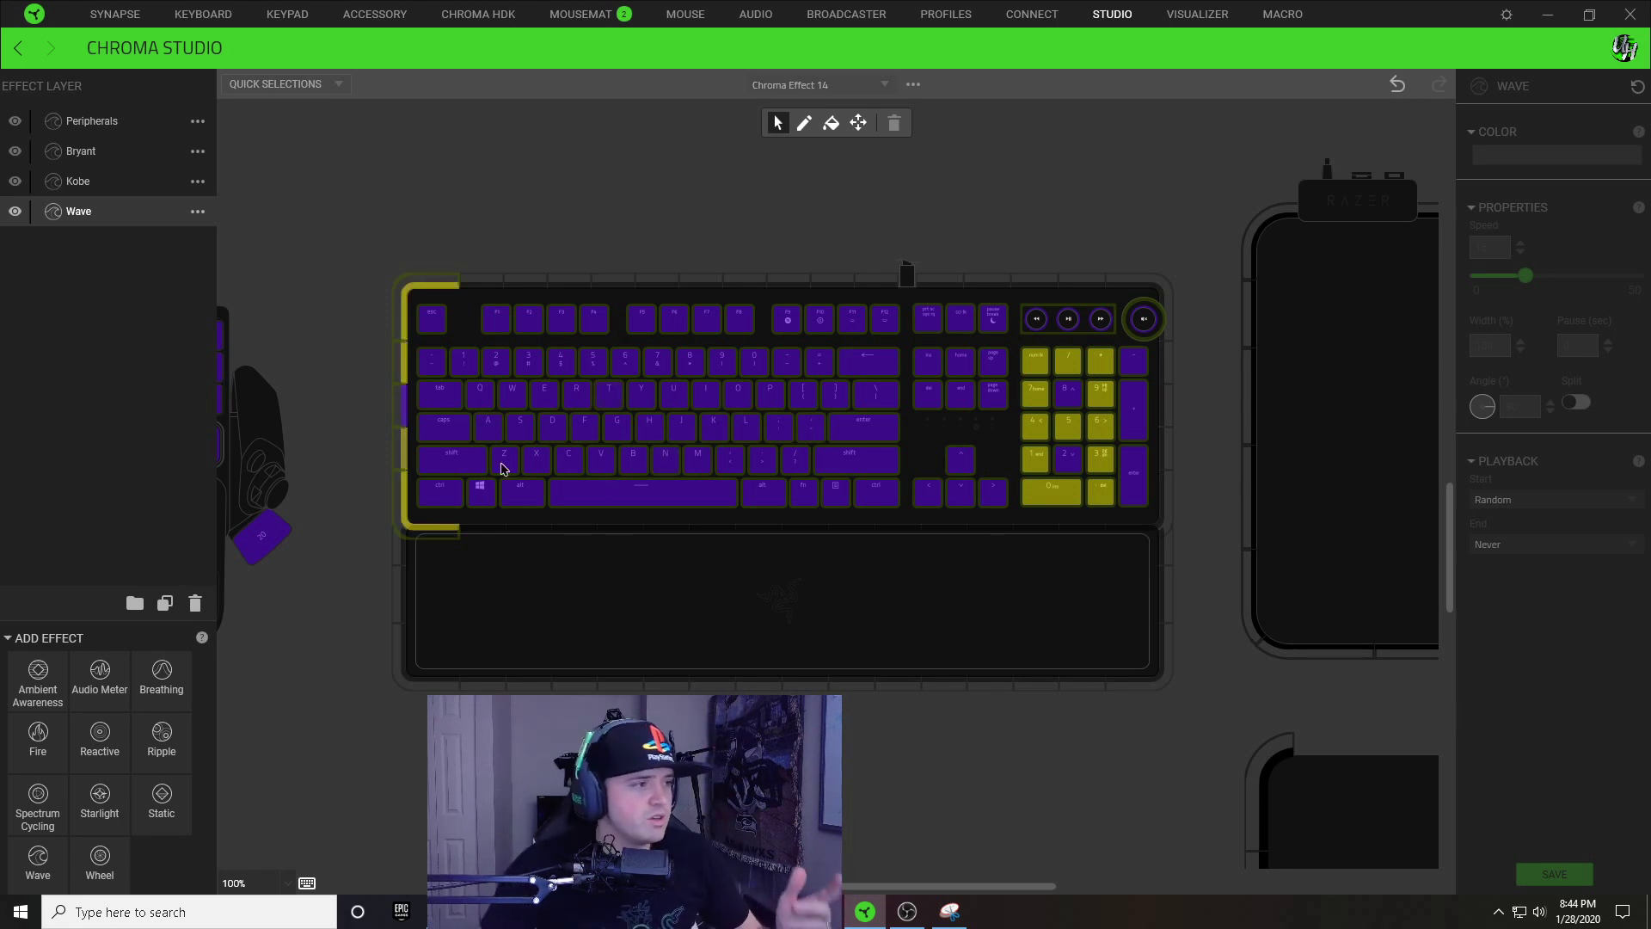
left_click(401, 456)
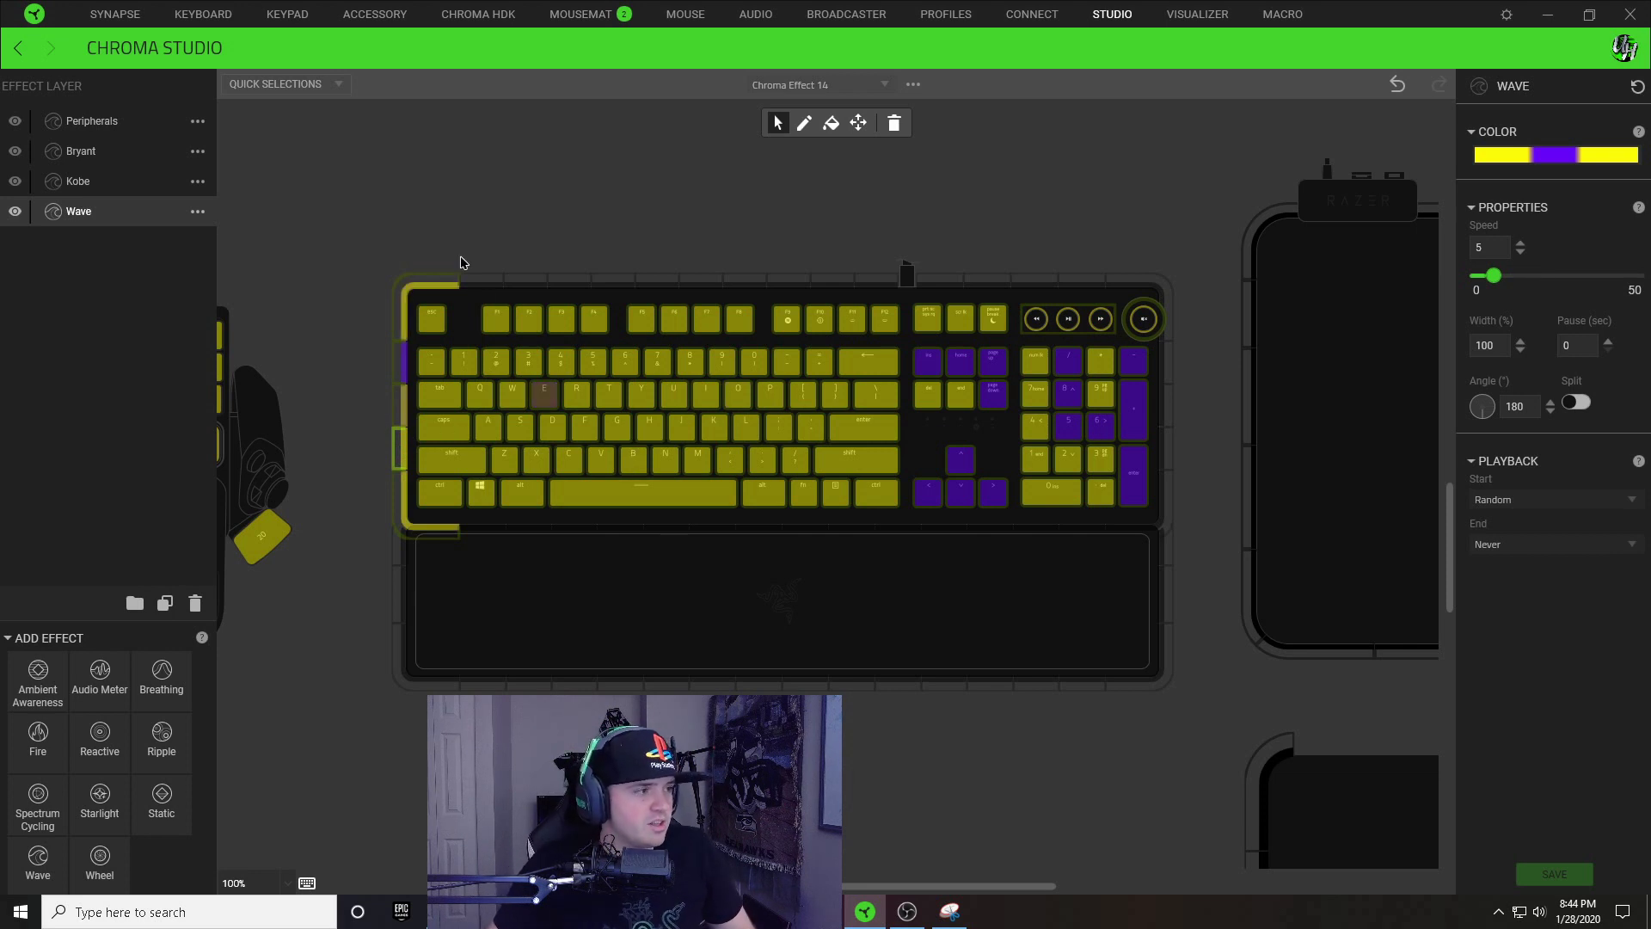
left_click_drag(365, 302, 416, 694)
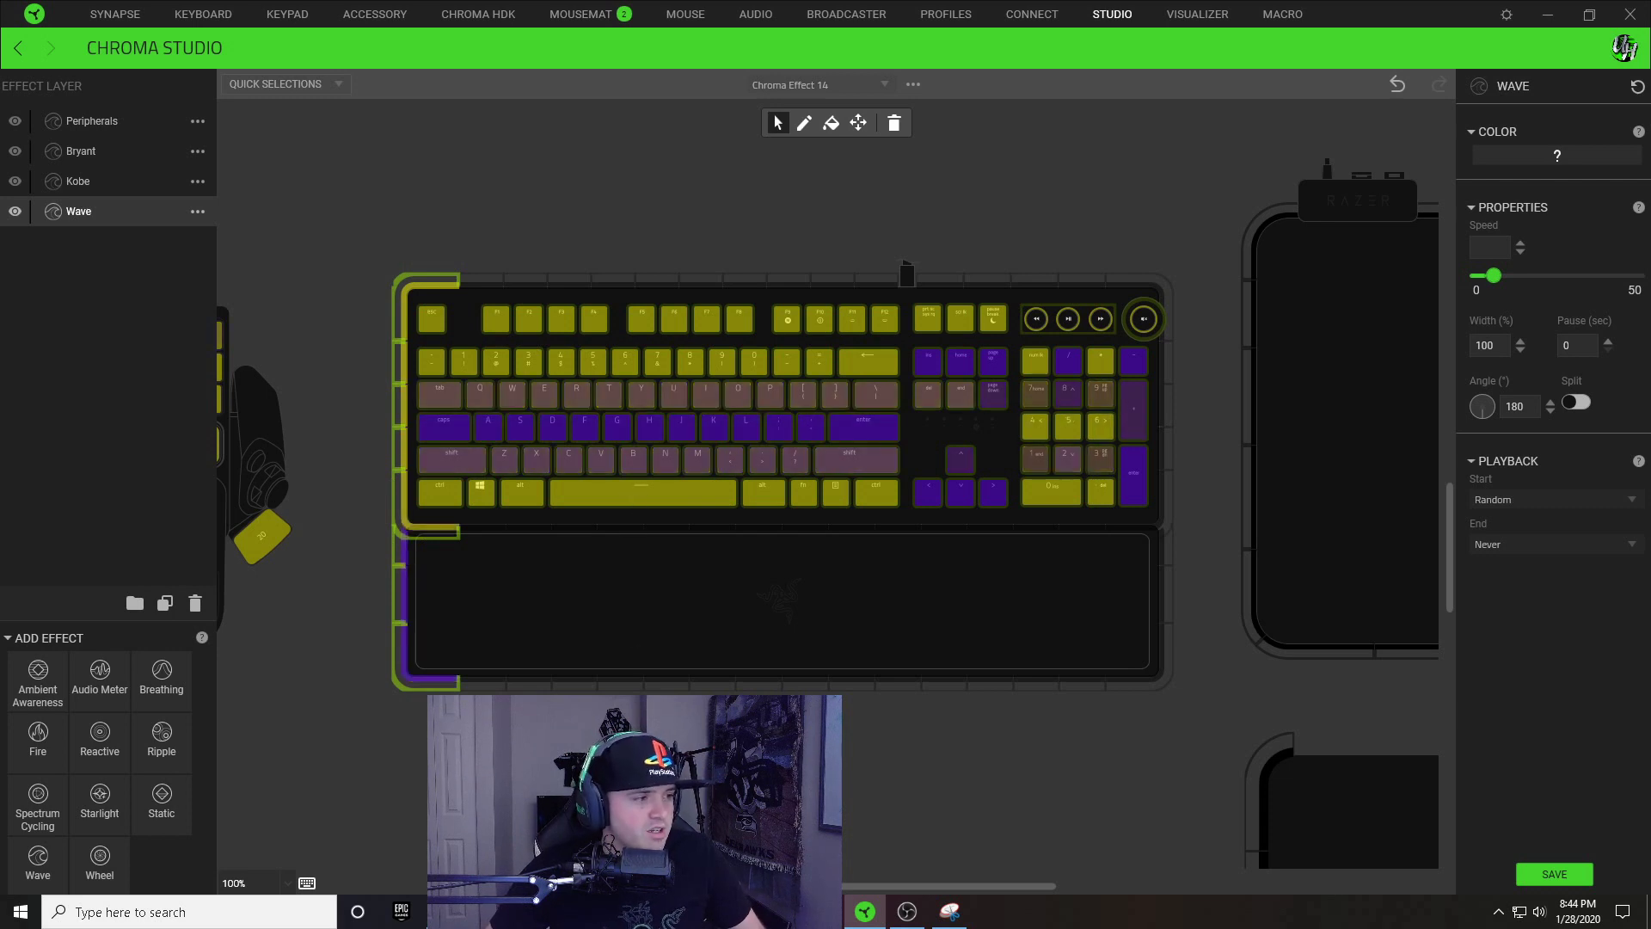
Step: Paste the yellow-purple wave onto the horizontal LED rows above and below the wrist rest, and set its angle to 90°
left_click_drag(480, 704, 617, 567)
left_click(1082, 549)
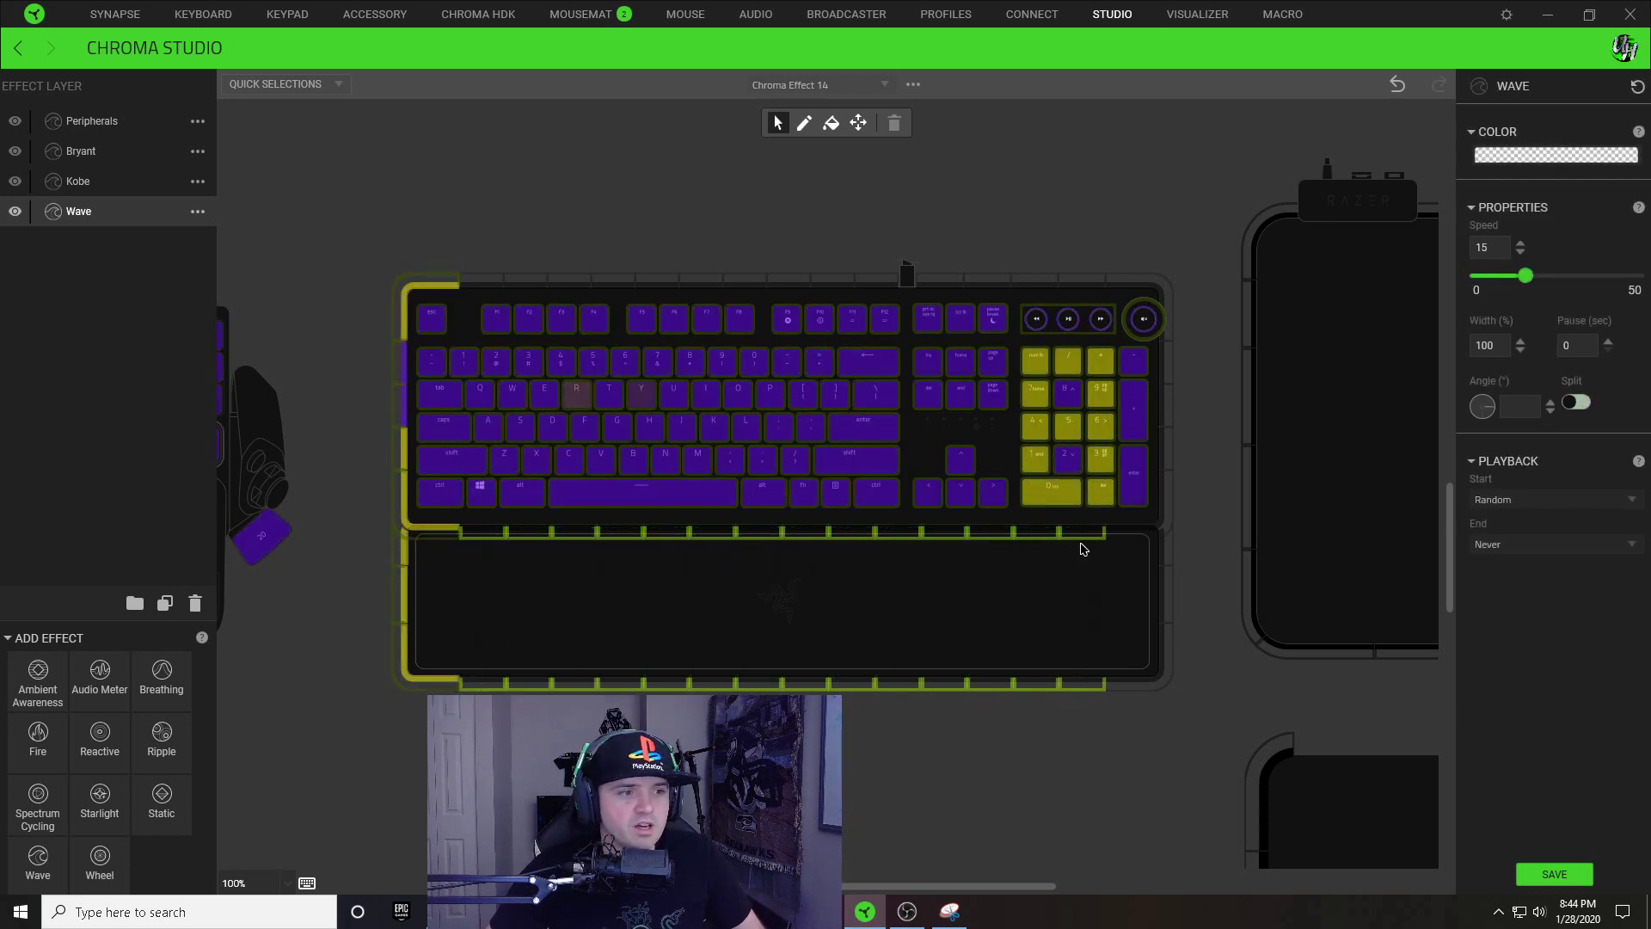
left_click(984, 651)
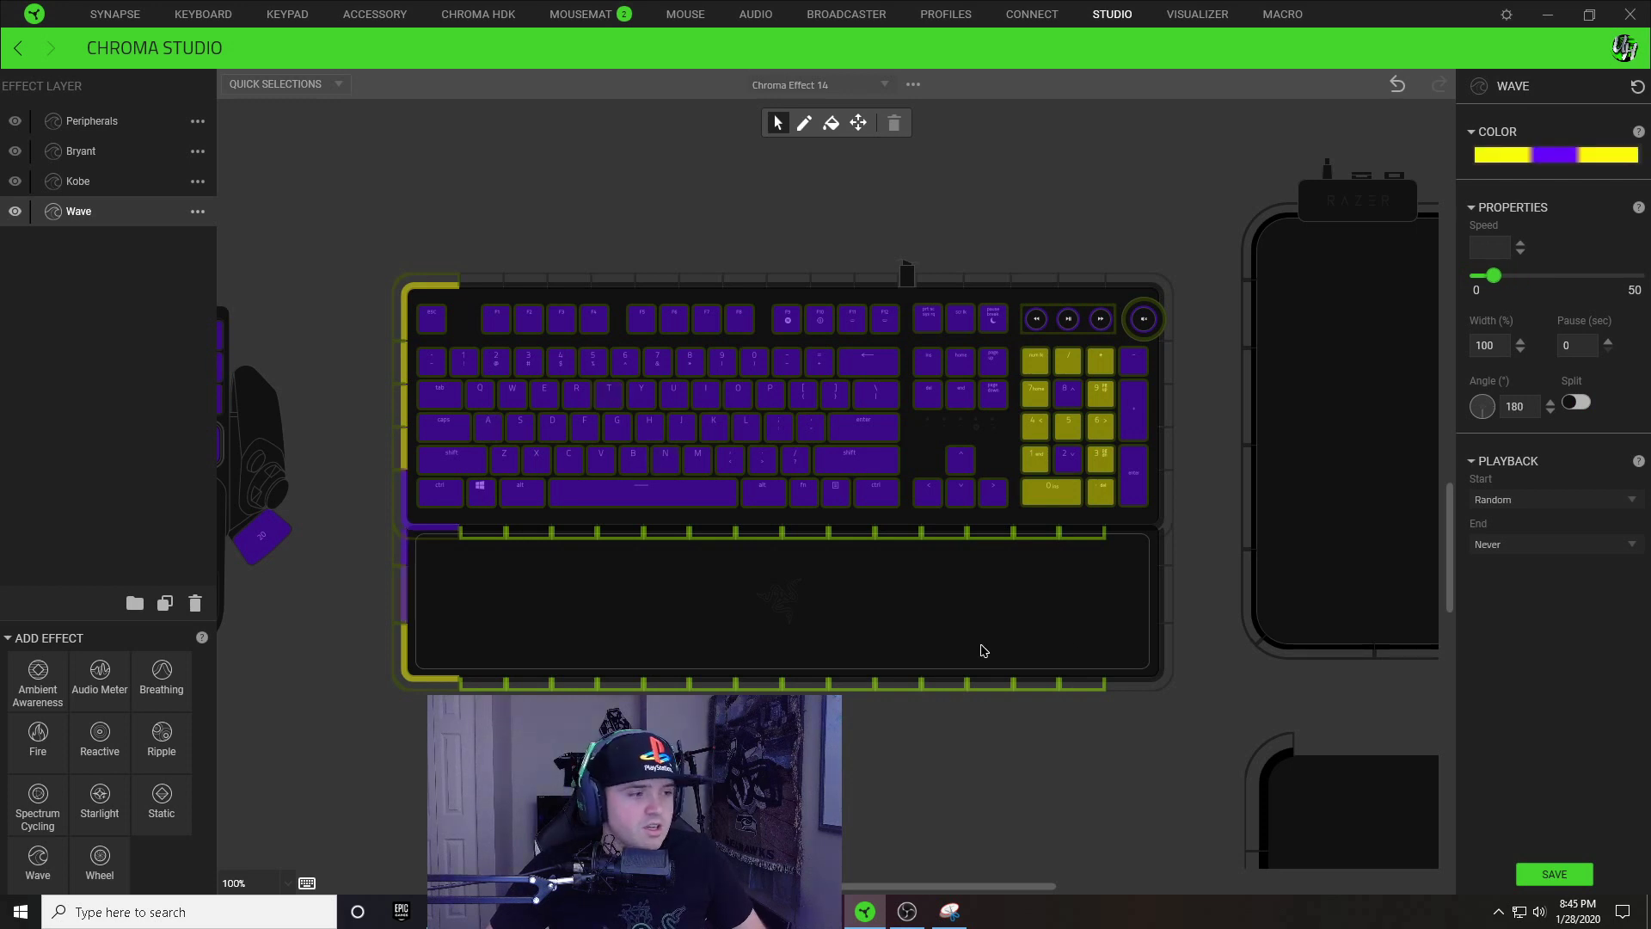
left_click(1495, 406)
left_click_drag(1505, 407, 1523, 406)
type("90")
key("Tab")
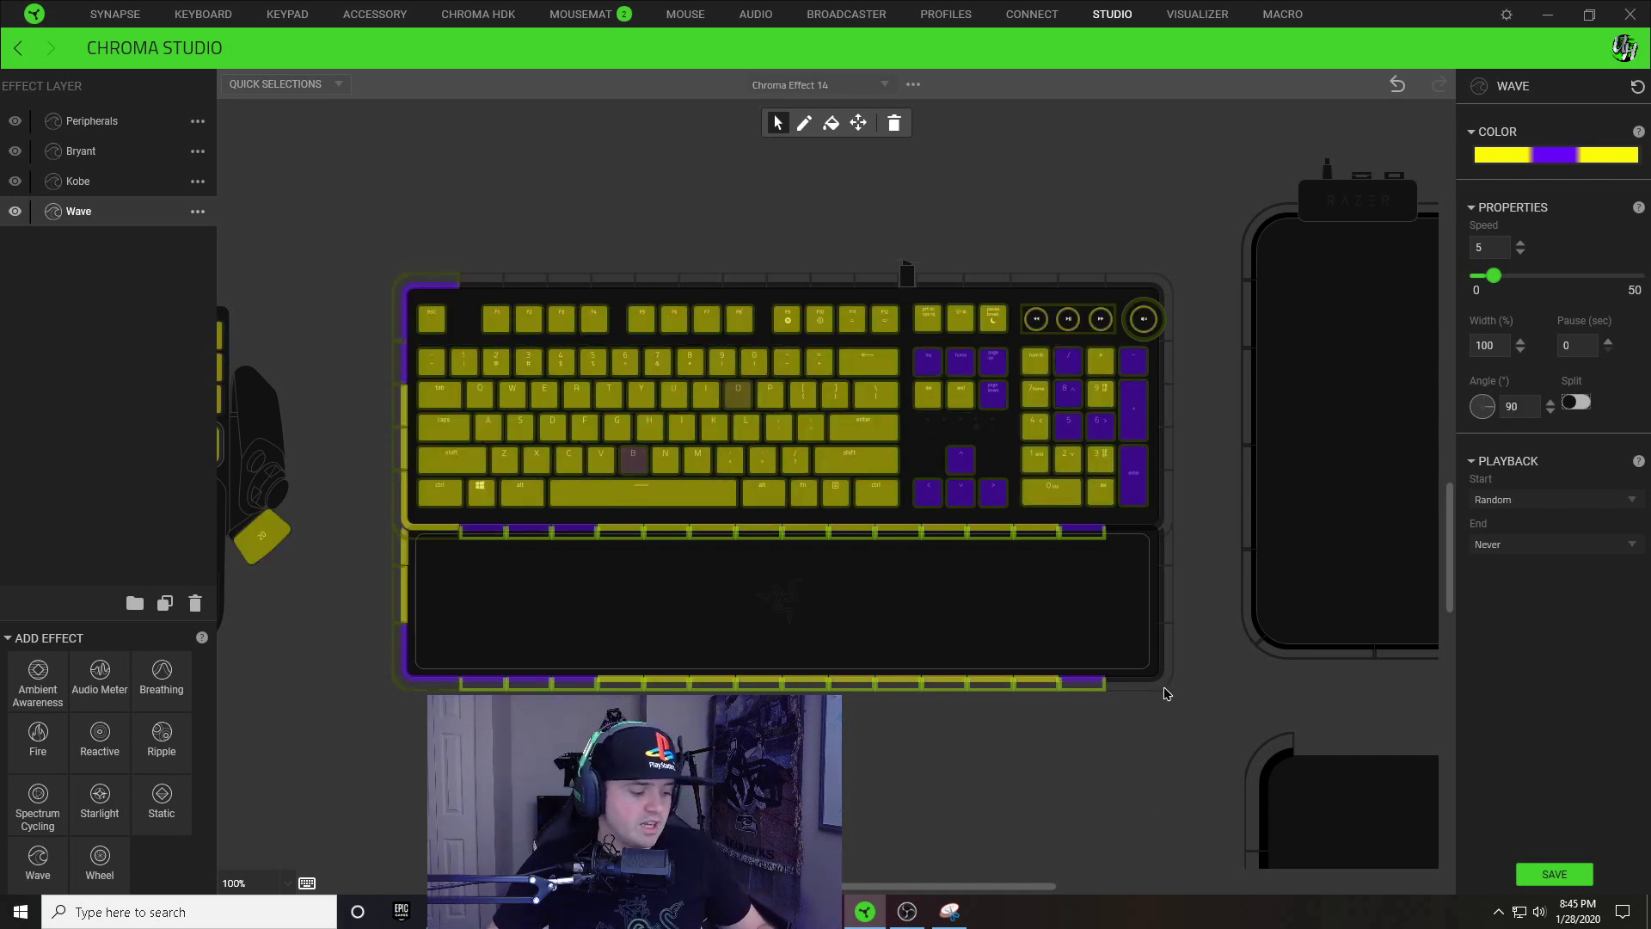
Step: Paste the yellow-purple wave onto all right-edge LEDs of the keyboard and wrist rest, and set its angle to 0°
left_click_drag(1178, 699, 1182, 381)
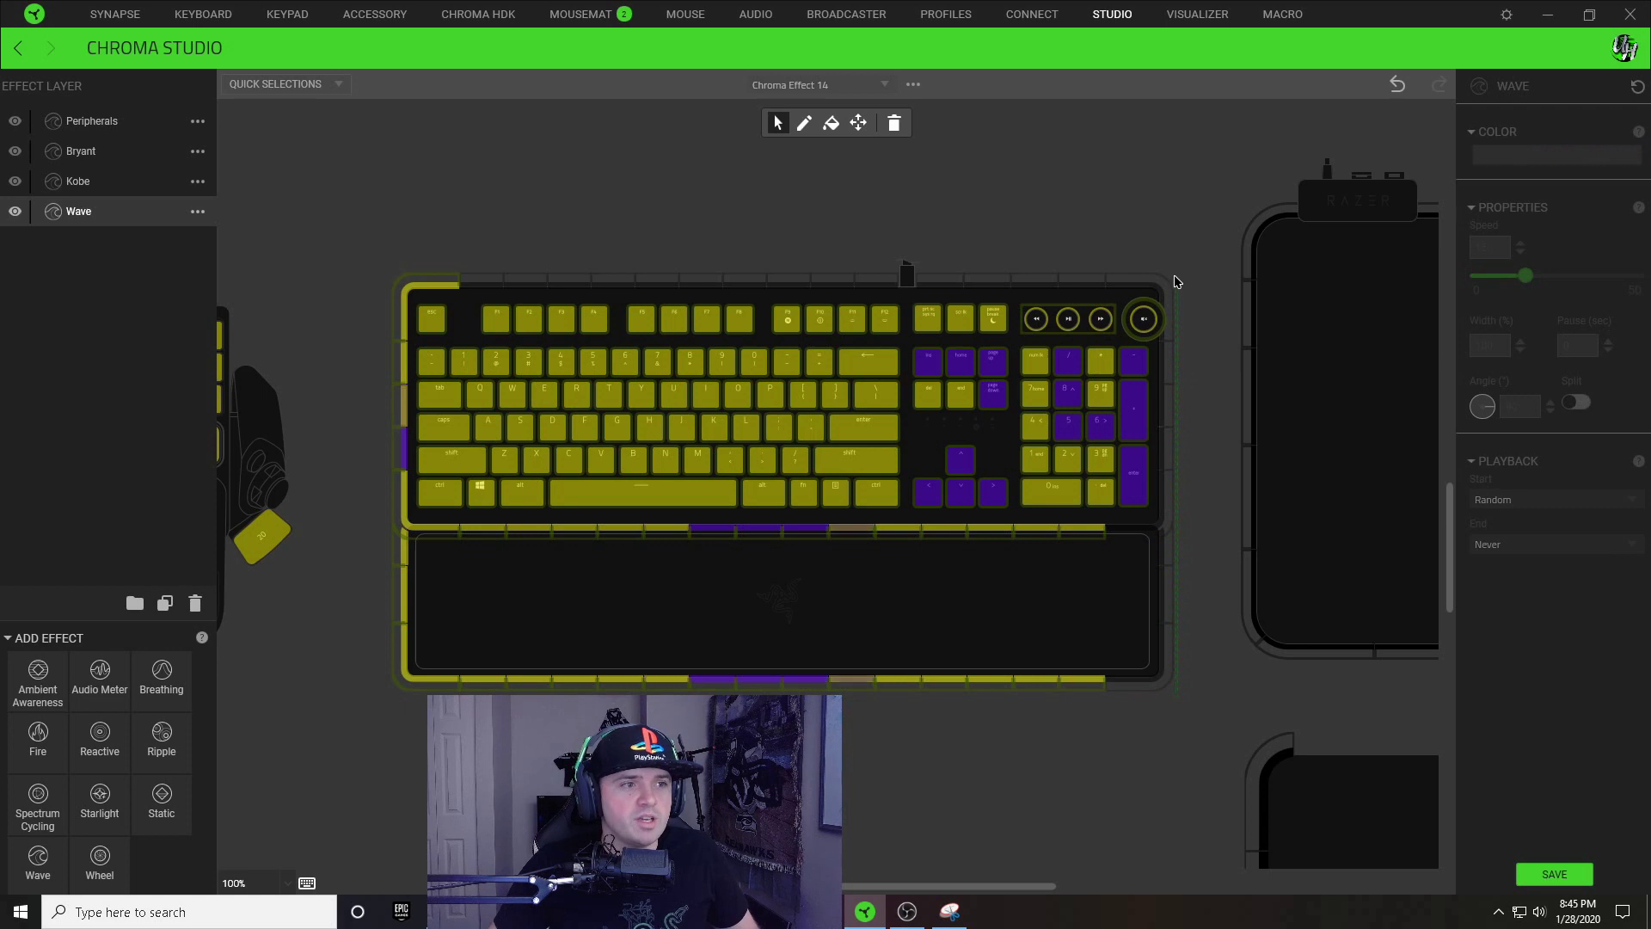
left_click(1134, 321)
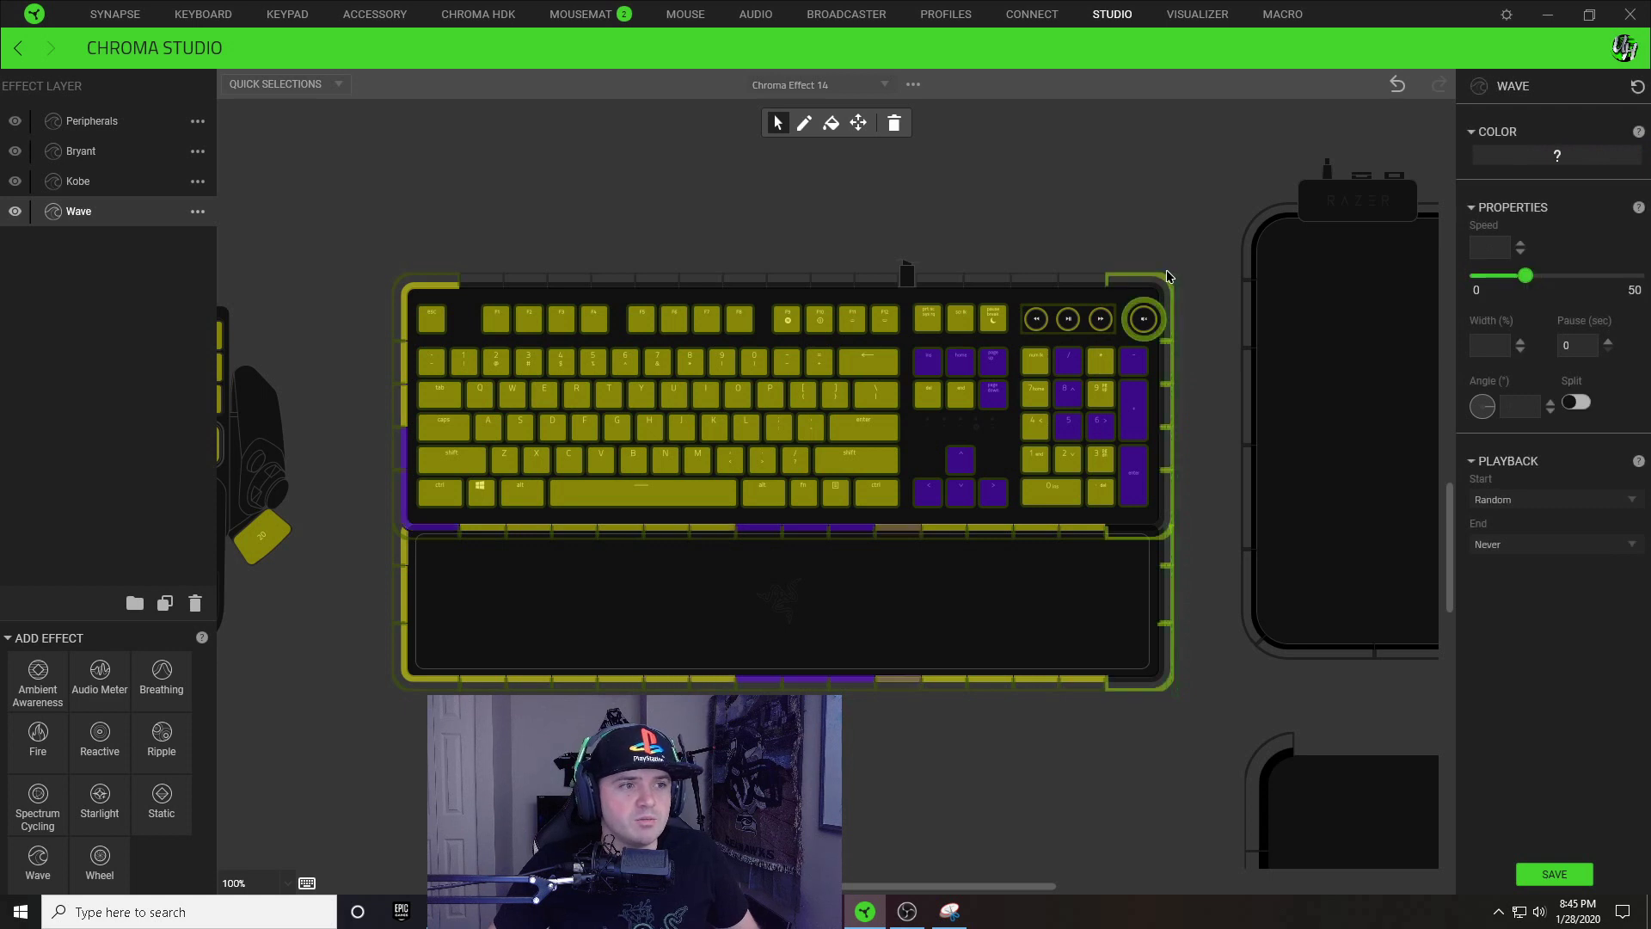
left_click(1148, 329)
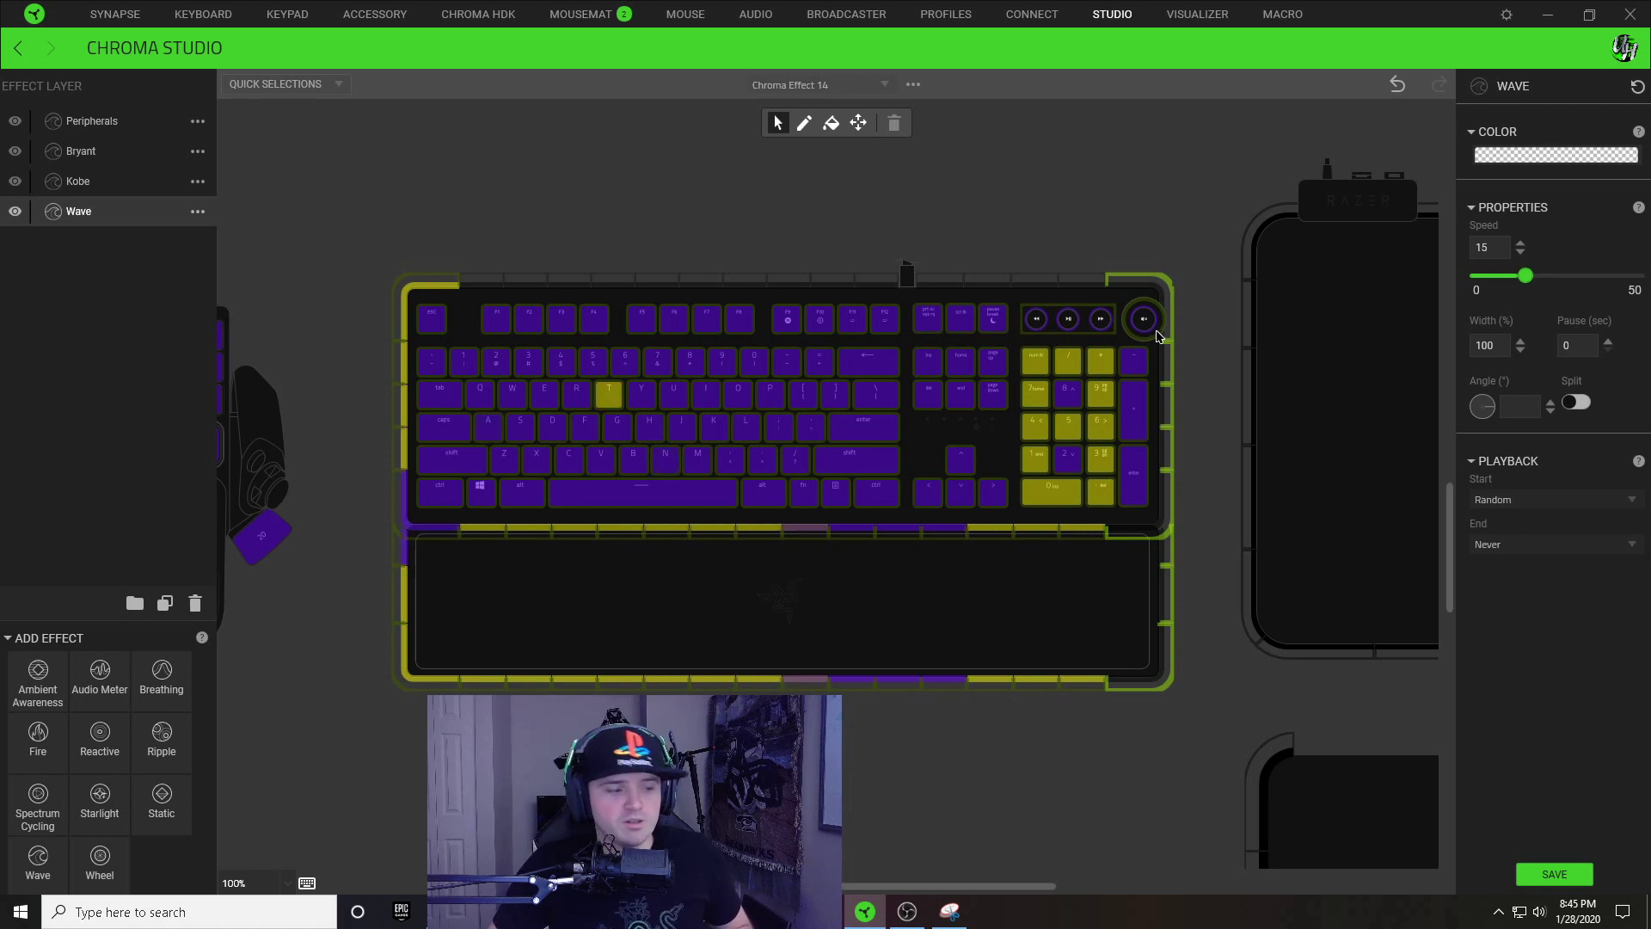
left_click(1170, 335)
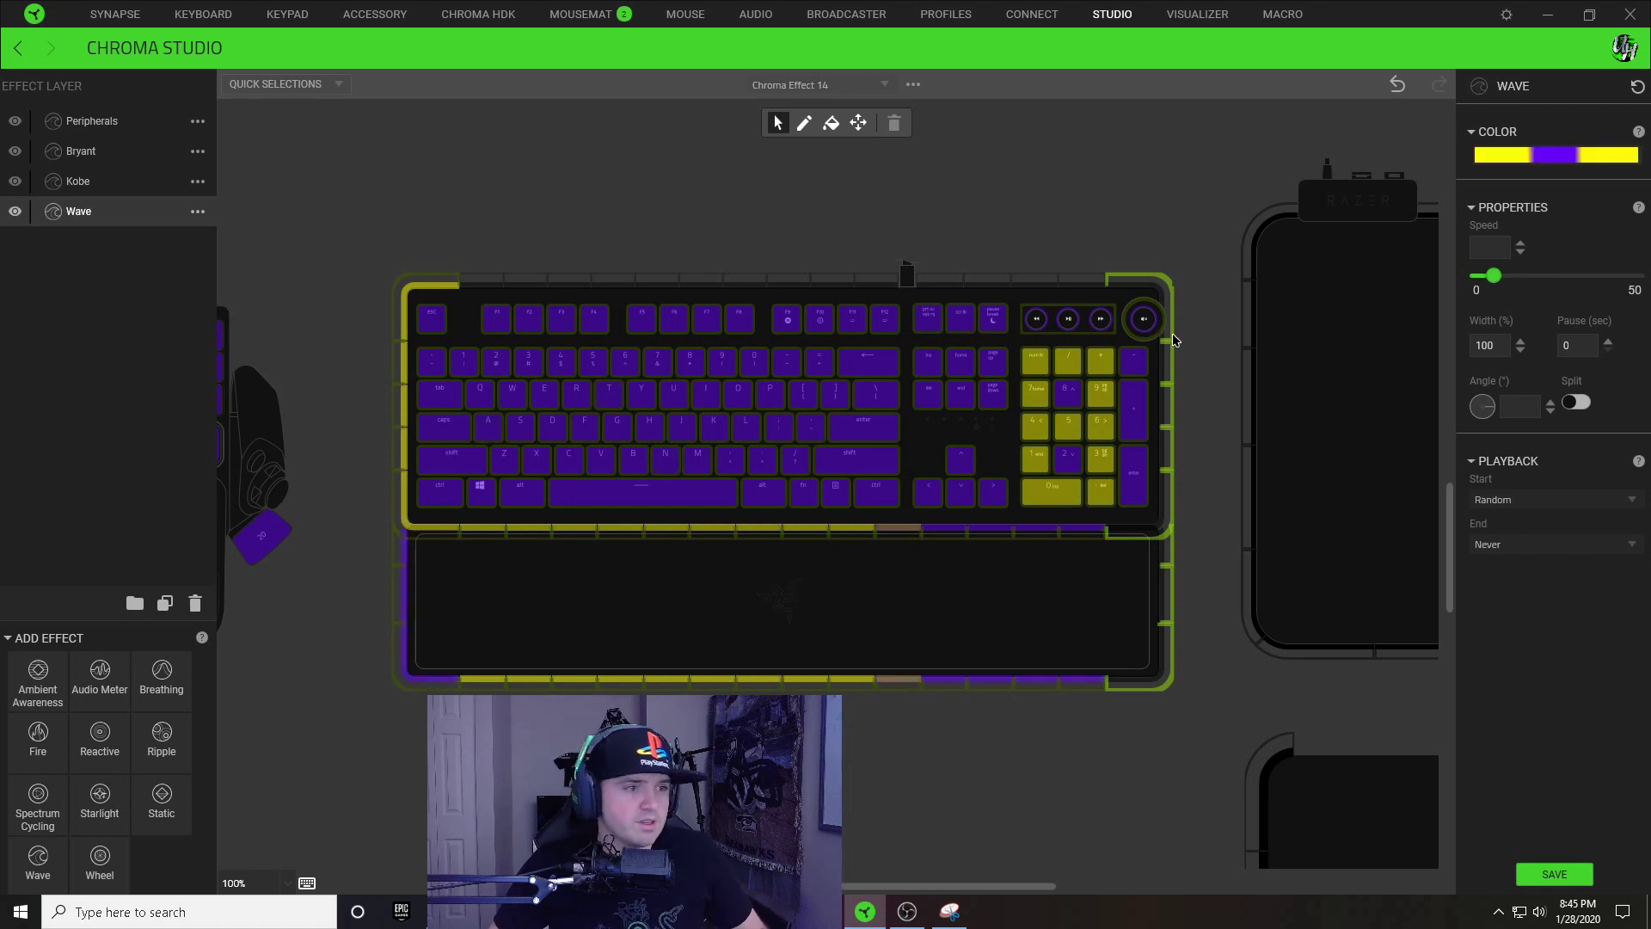
left_click(1482, 398)
left_click(1516, 408)
type("0")
key("Tab")
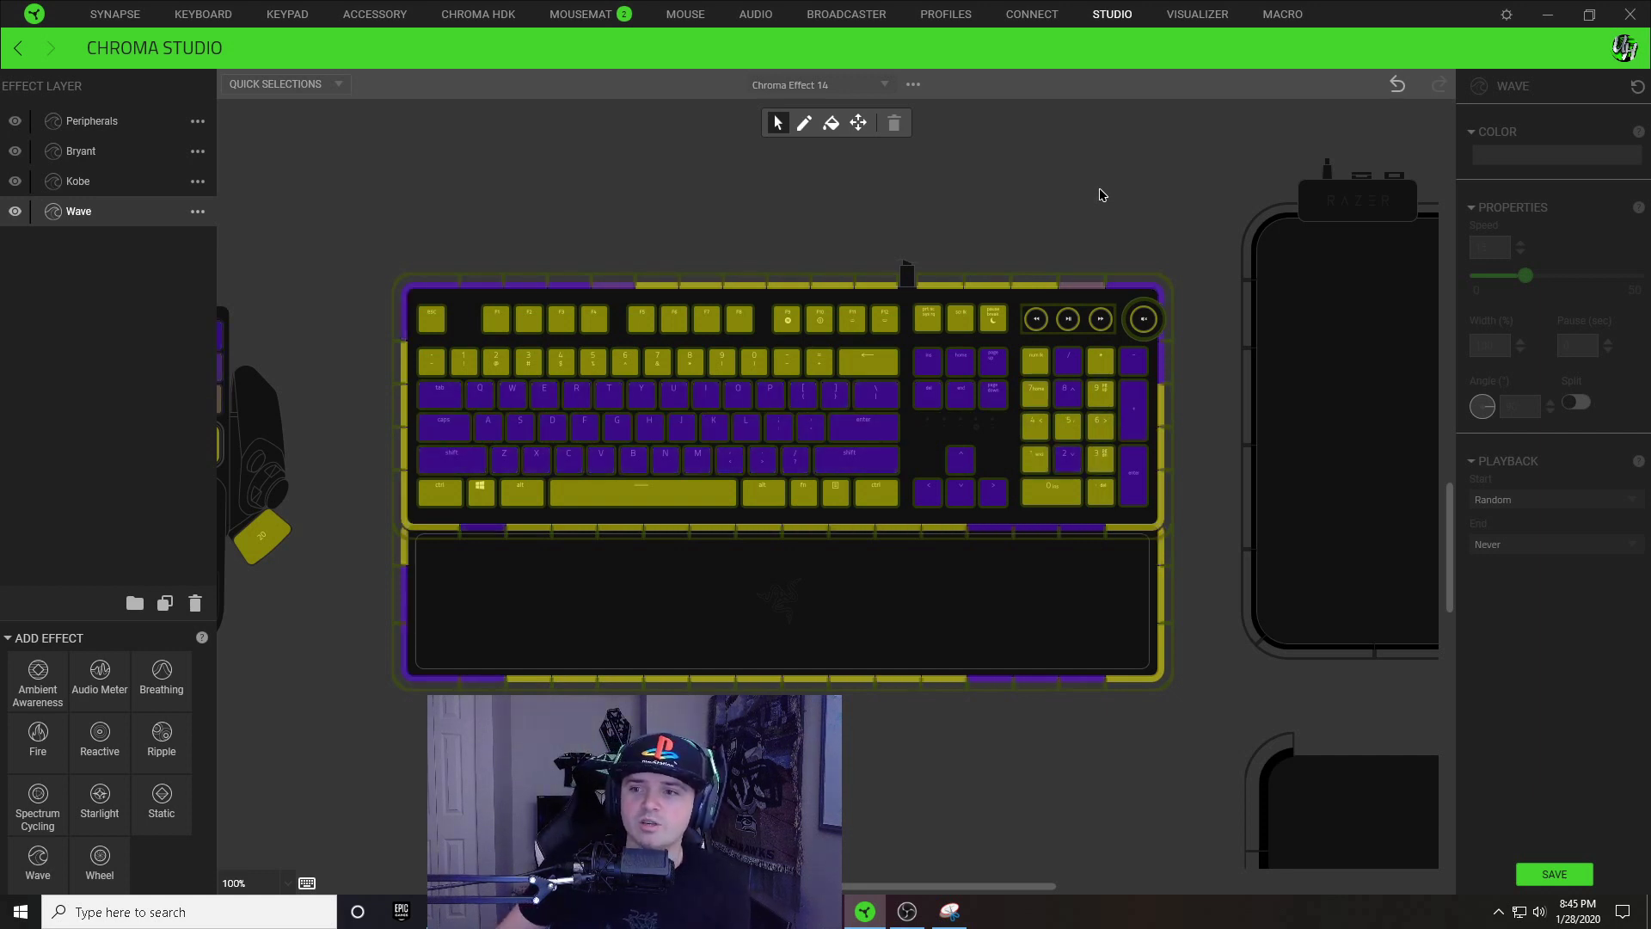
Step: Apply the yellow-purple wave to the upper mousemat's top-edge LEDs and set its angle to 90°
scroll(1060, 415, "down", 3)
scroll(1106, 457, "up", 2)
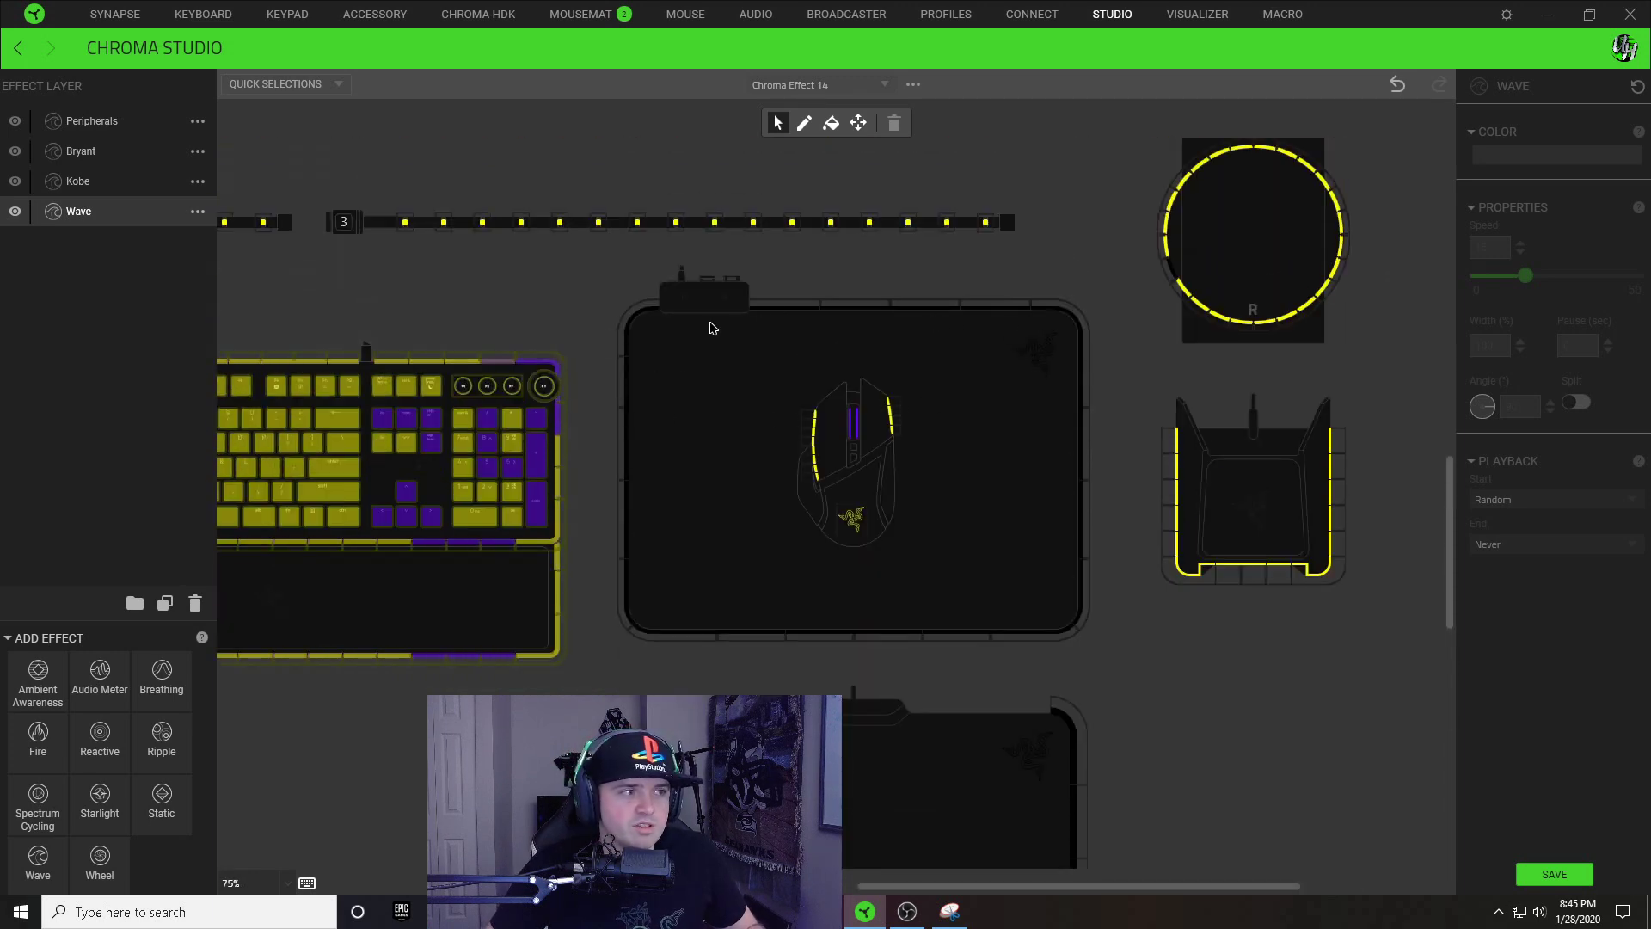
left_click_drag(761, 324, 989, 263)
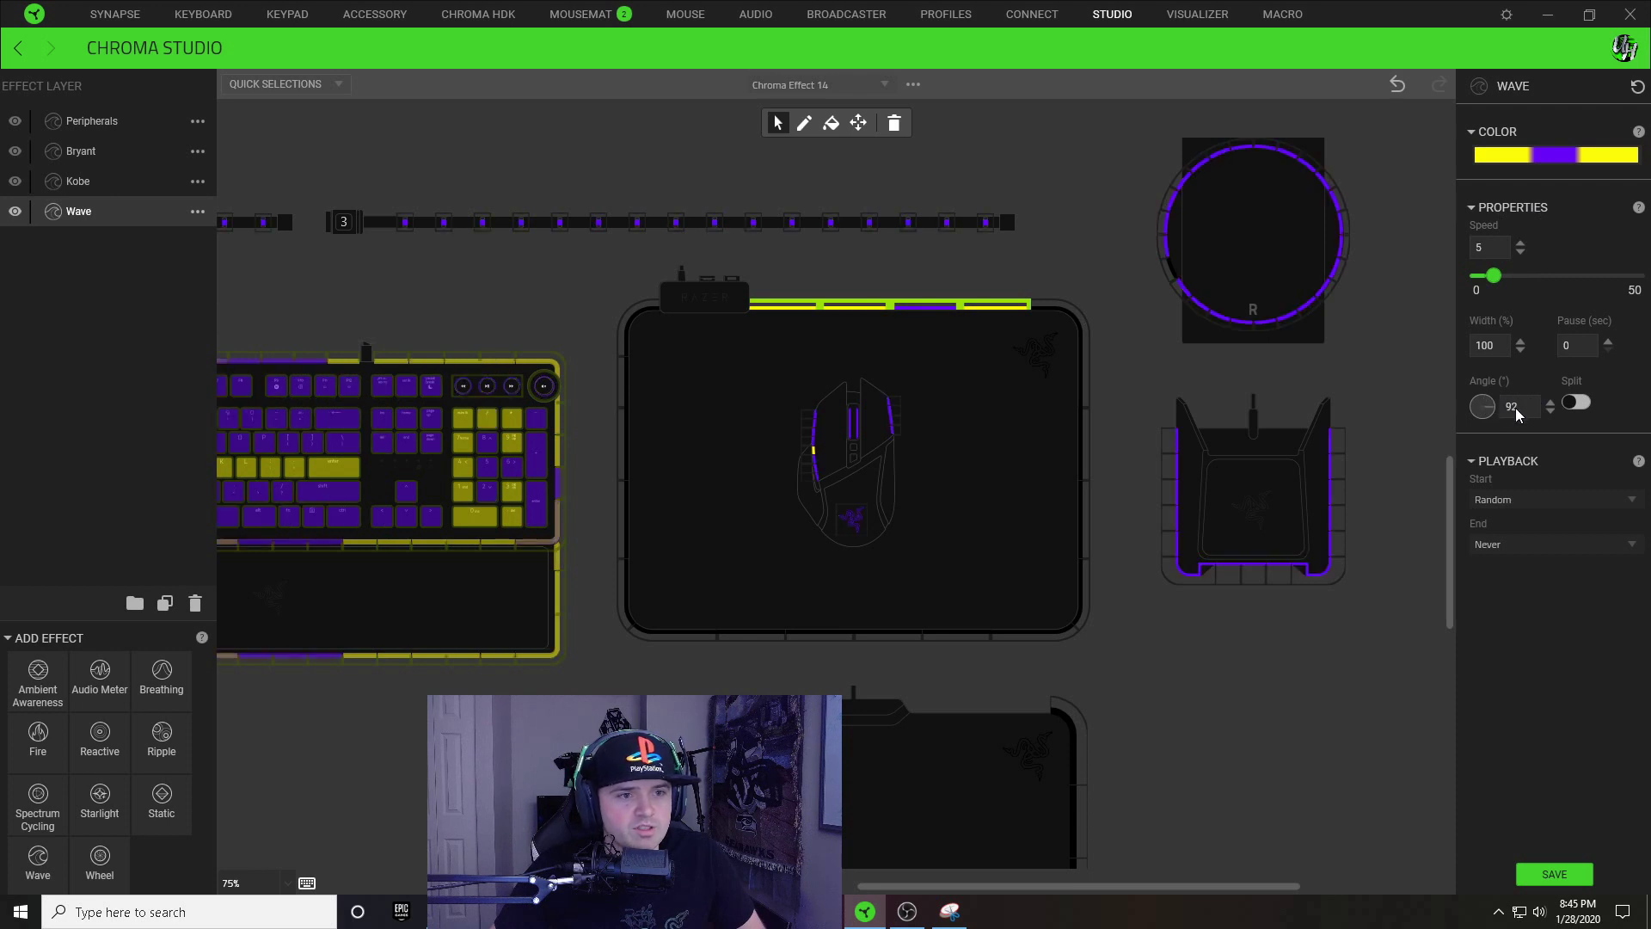
left_click(1493, 406)
scroll(1499, 406, "down", 1)
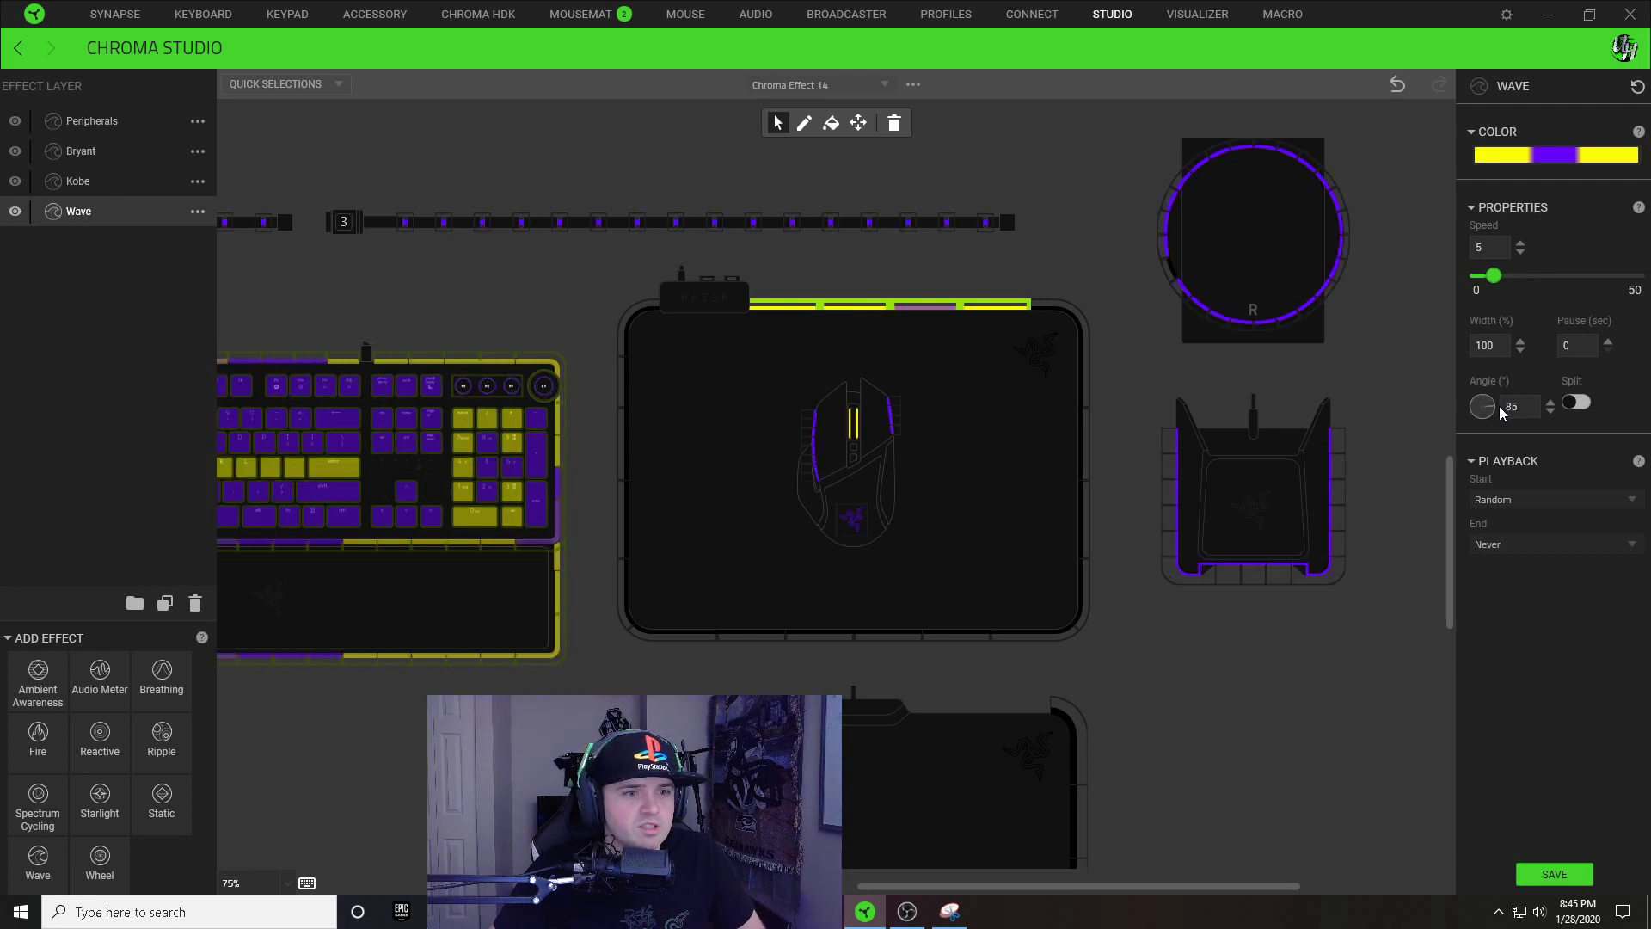
scroll(1489, 403, "up", 2)
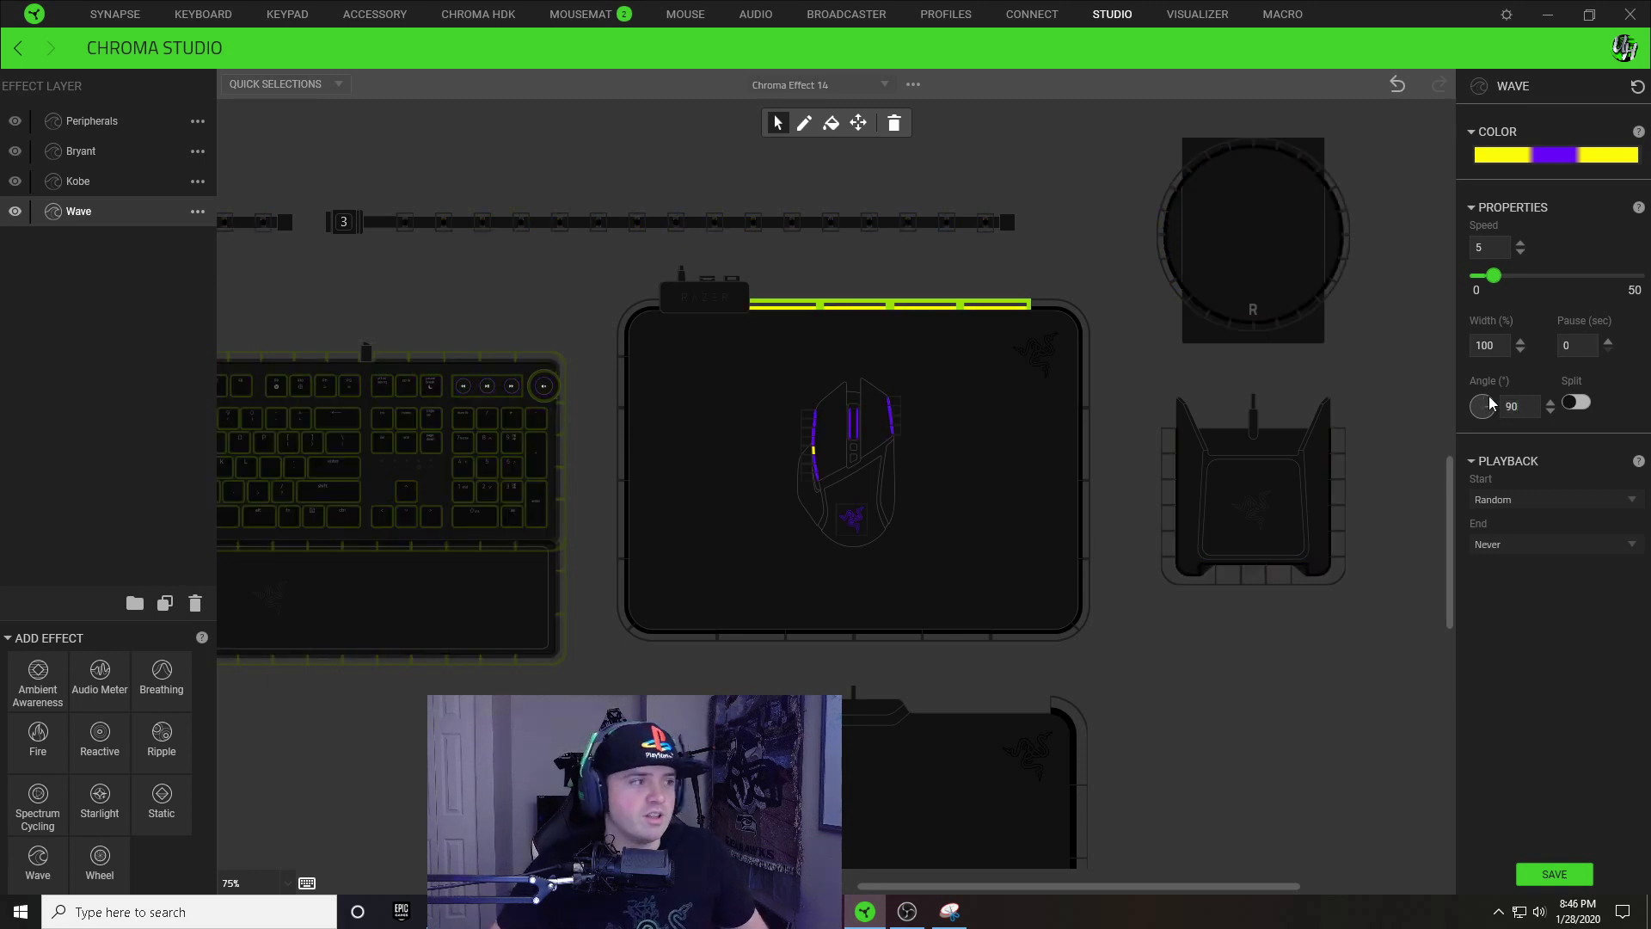
Step: Set the first purple stop of the mousemat top-edge wave's gradient to hex 6601FE
left_click(1556, 155)
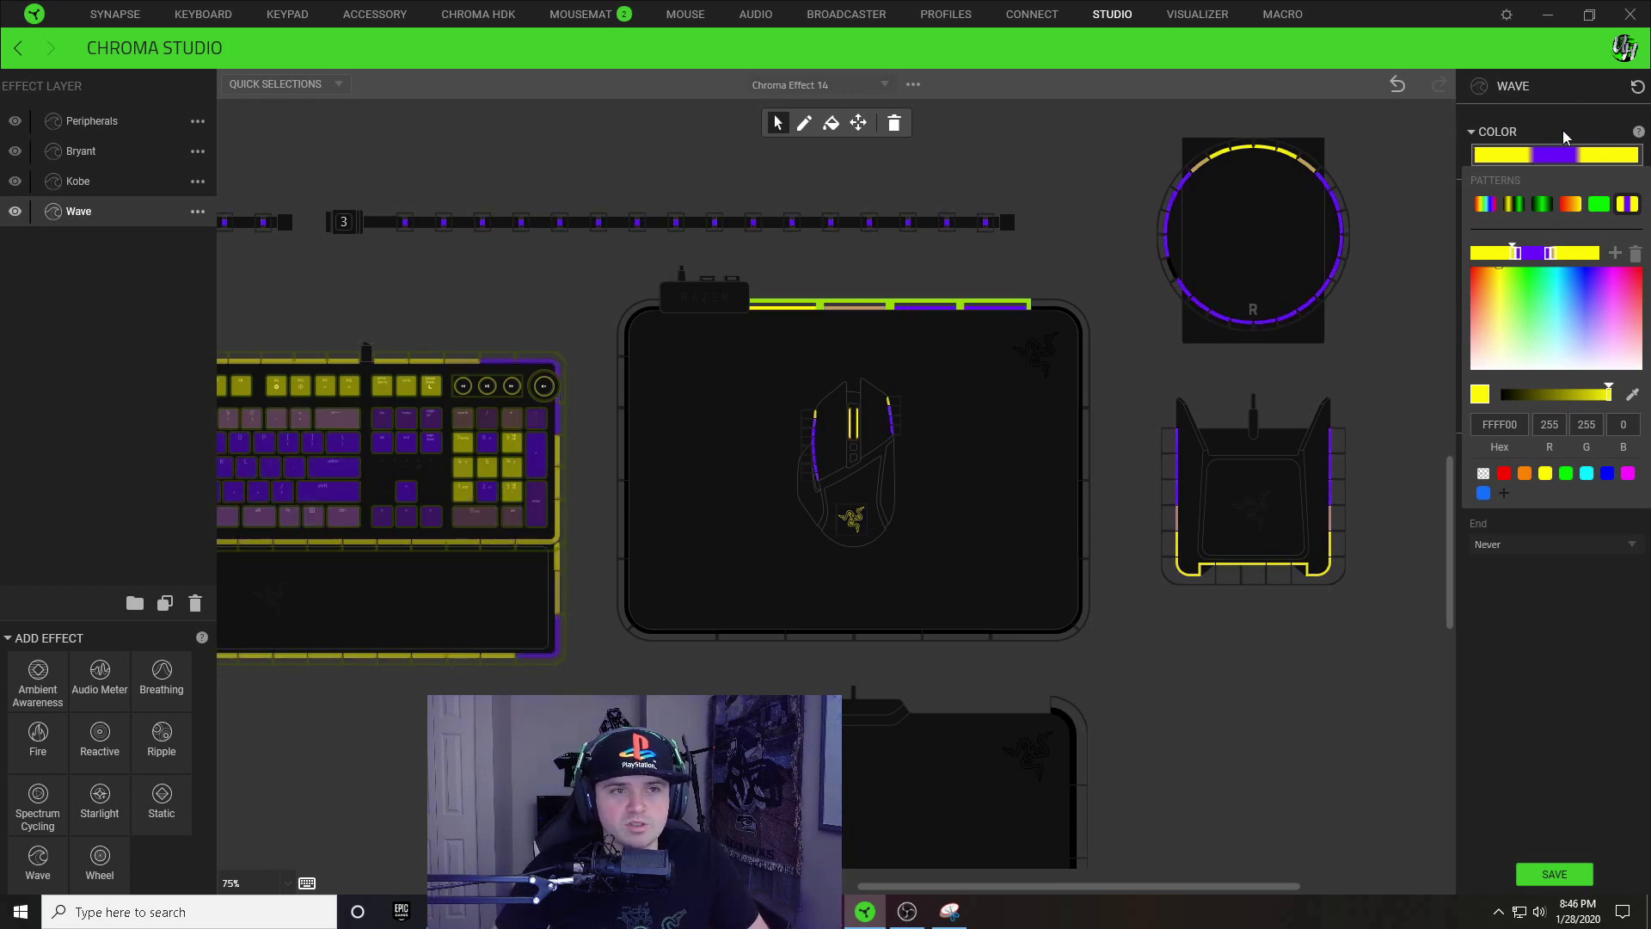
left_click(1519, 254)
left_click(1525, 432)
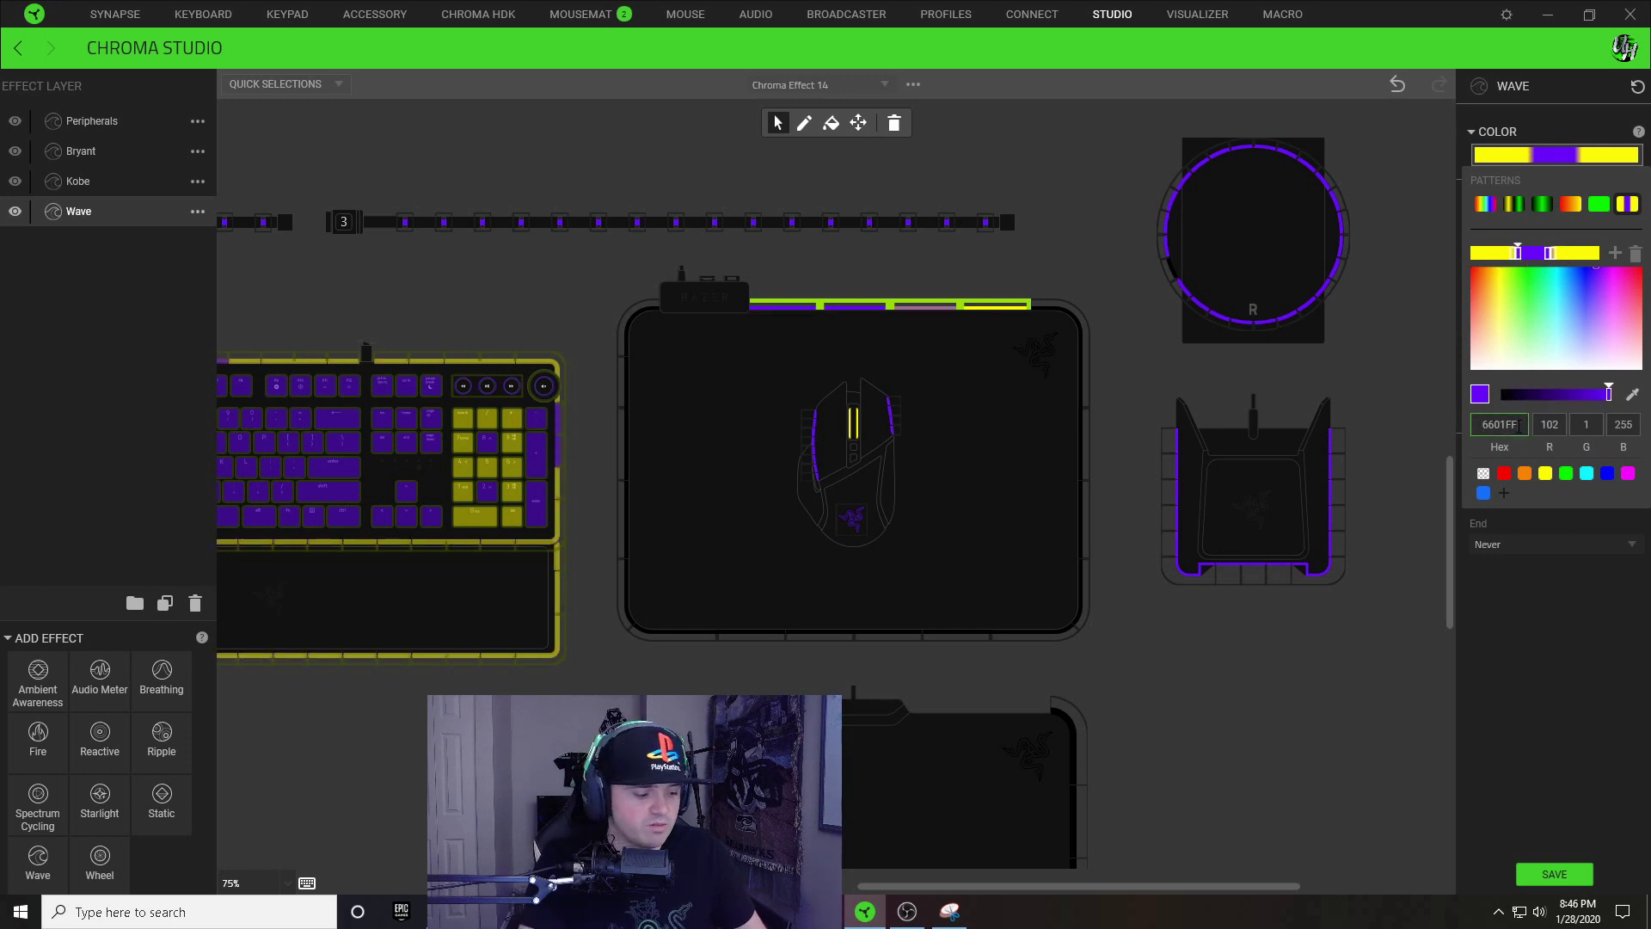
type("E")
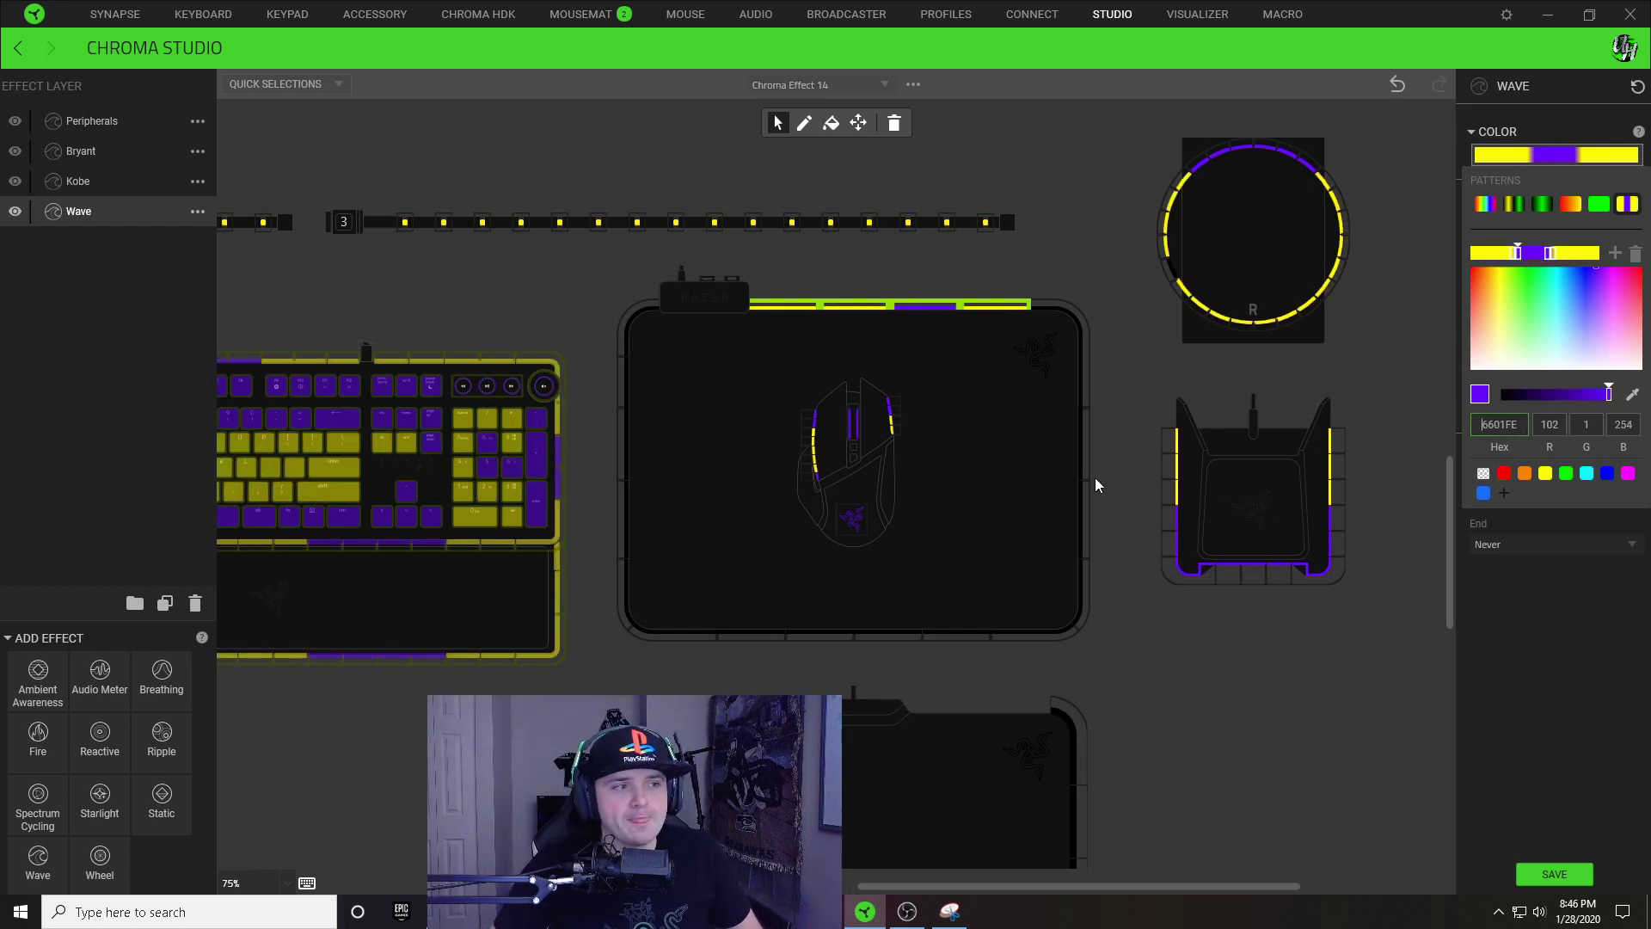
left_click(1607, 693)
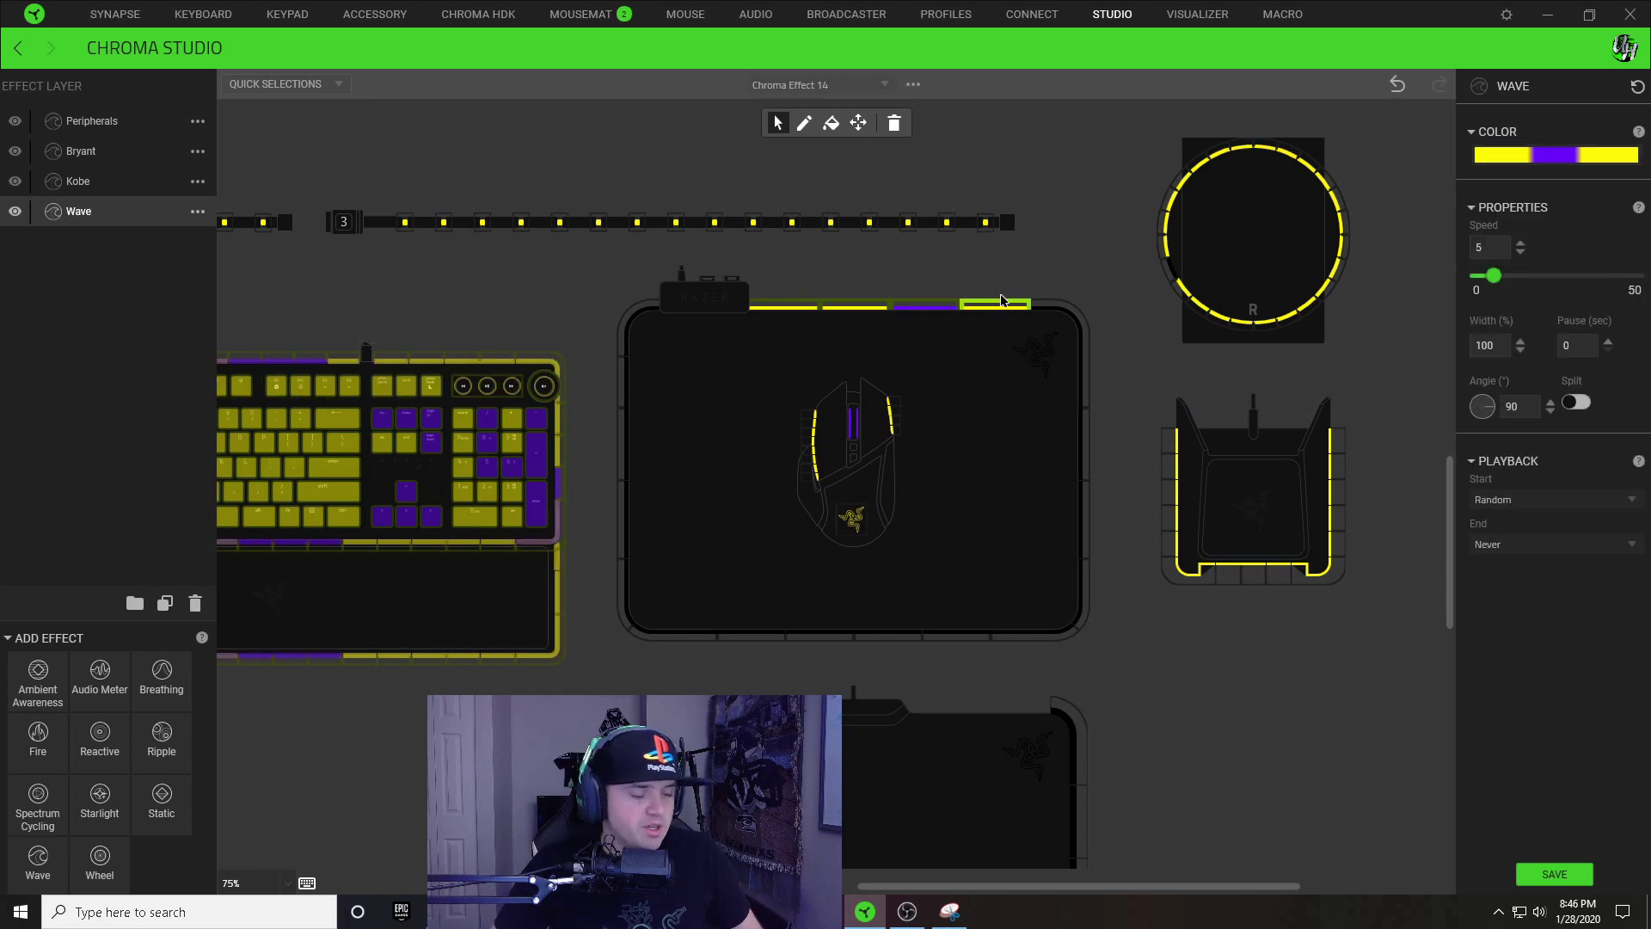
Step: Paste the yellow-purple wave onto the upper mousemat's remaining edges and adjust the wave angle for each edge
left_click_drag(1087, 307, 1097, 544)
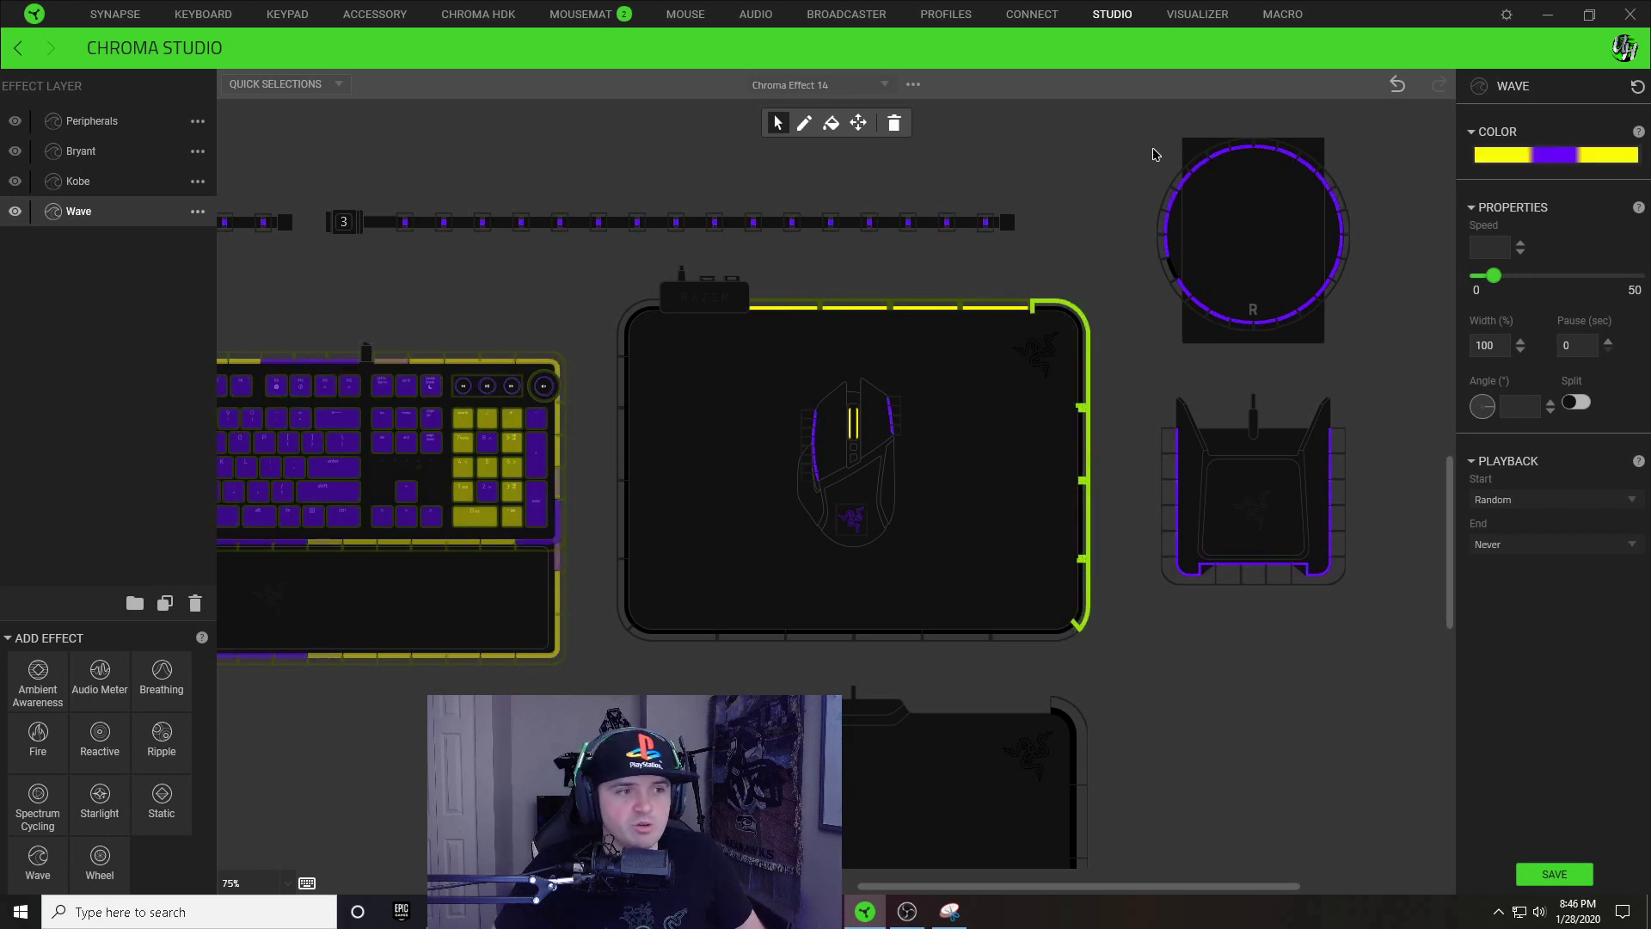
left_click(1483, 416)
double_click(1517, 405)
left_click(676, 641)
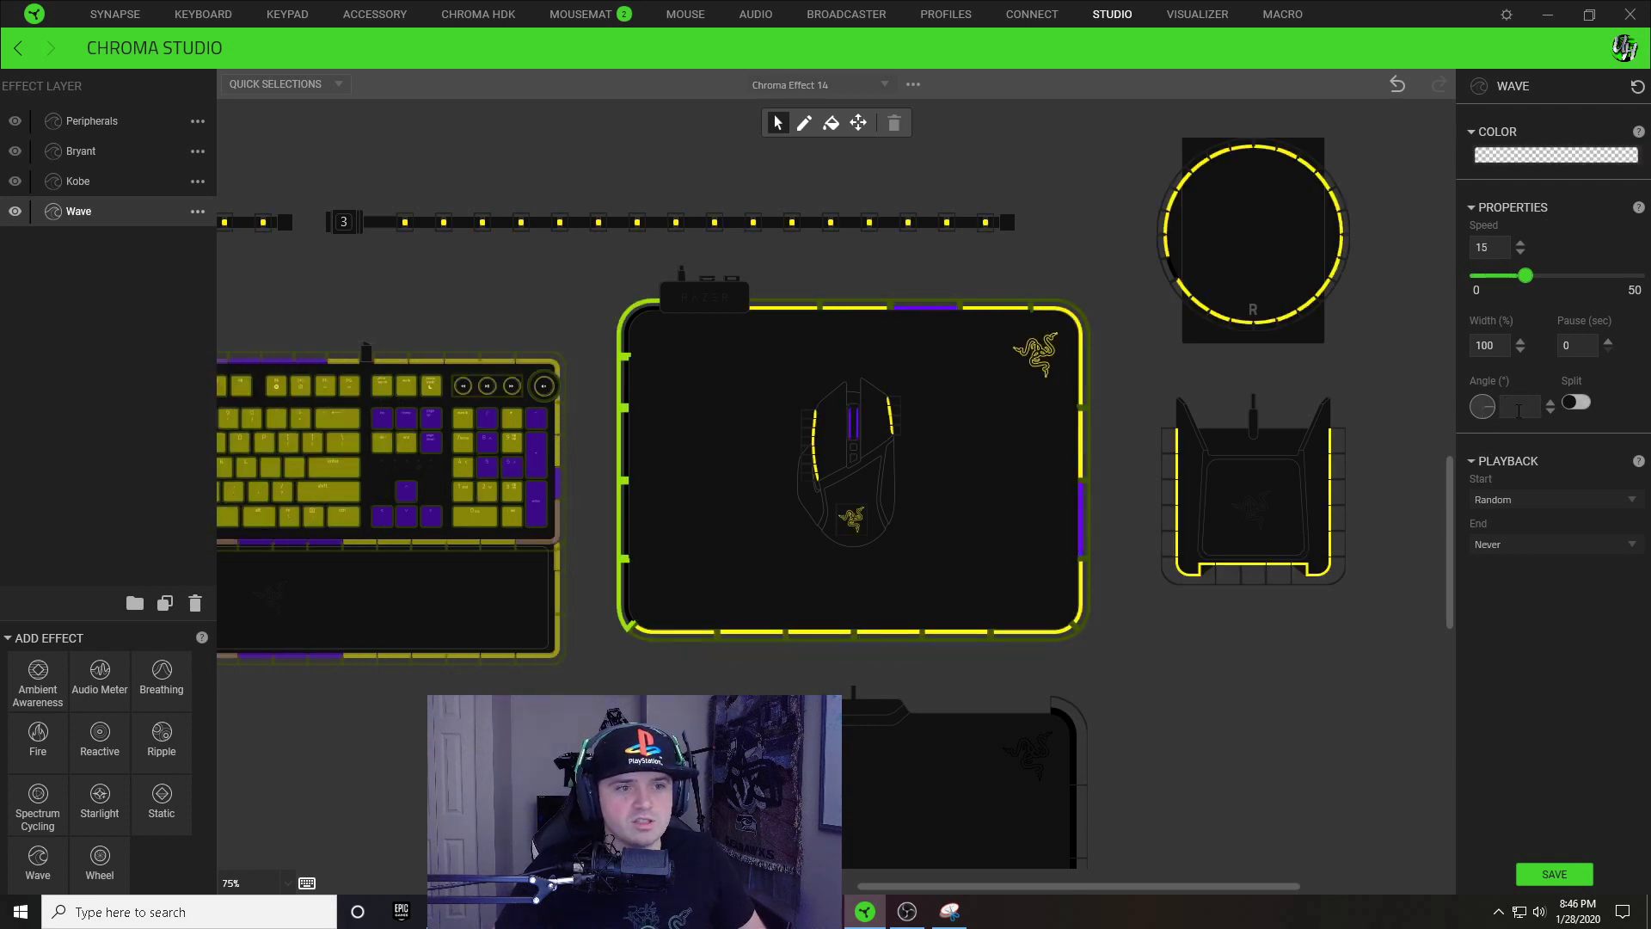
left_click(1486, 397)
double_click(1514, 408)
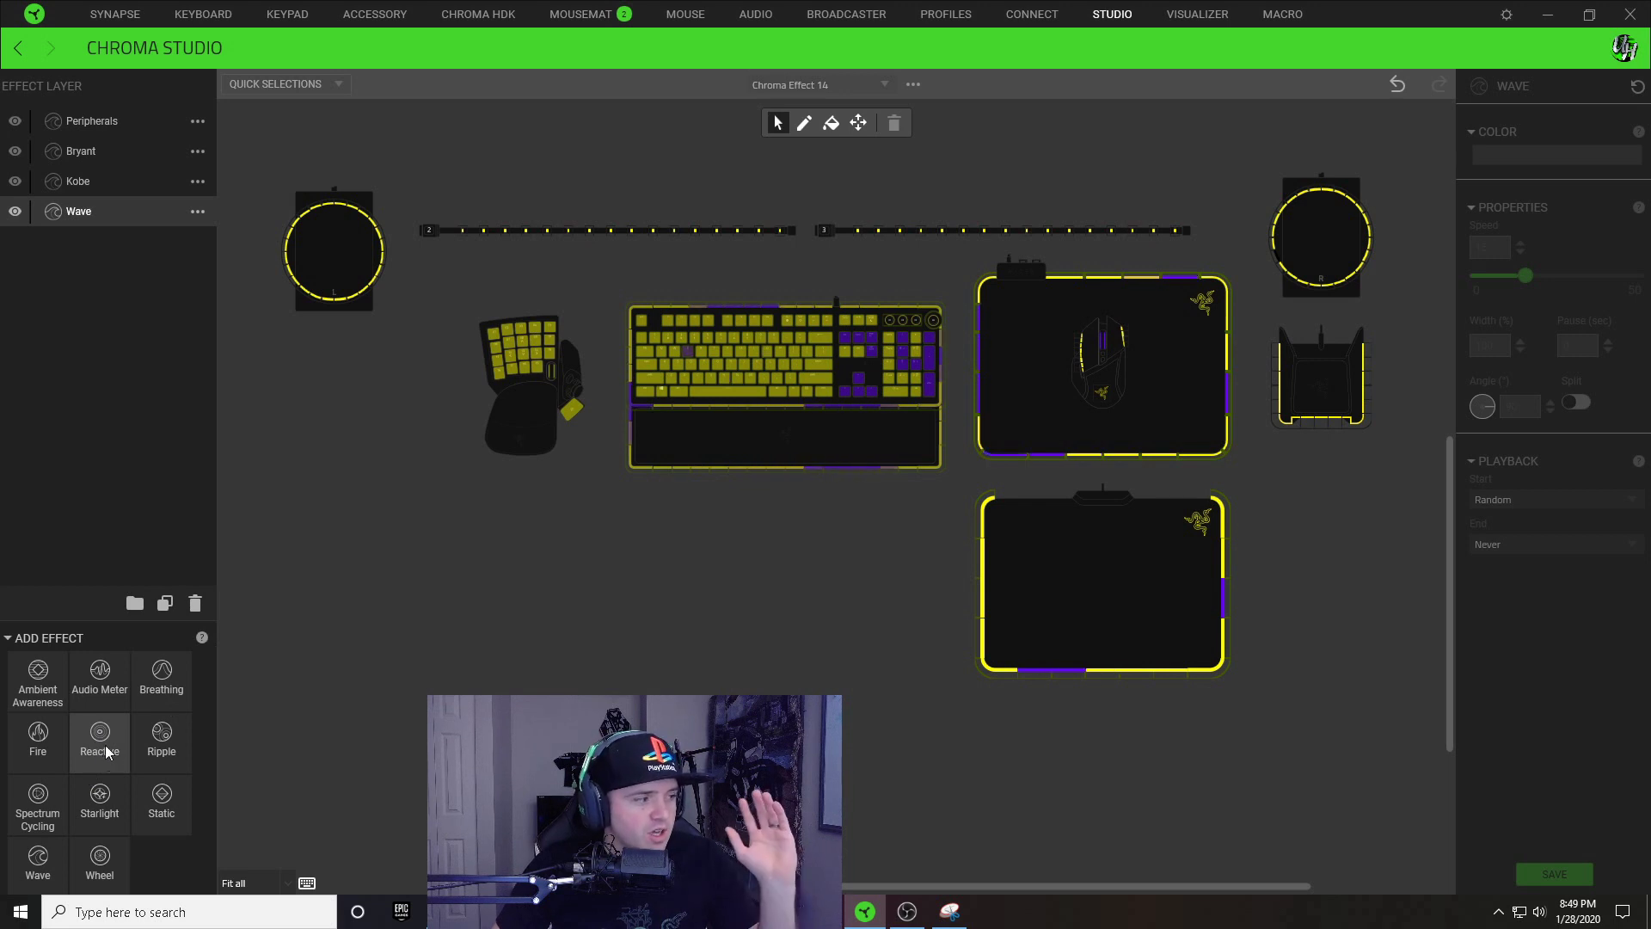
Step: Add a Reactive layer above Peripherals, apply it to the keypad and keyboard, and set its color to white FFFFFF
left_click_drag(102, 747, 76, 120)
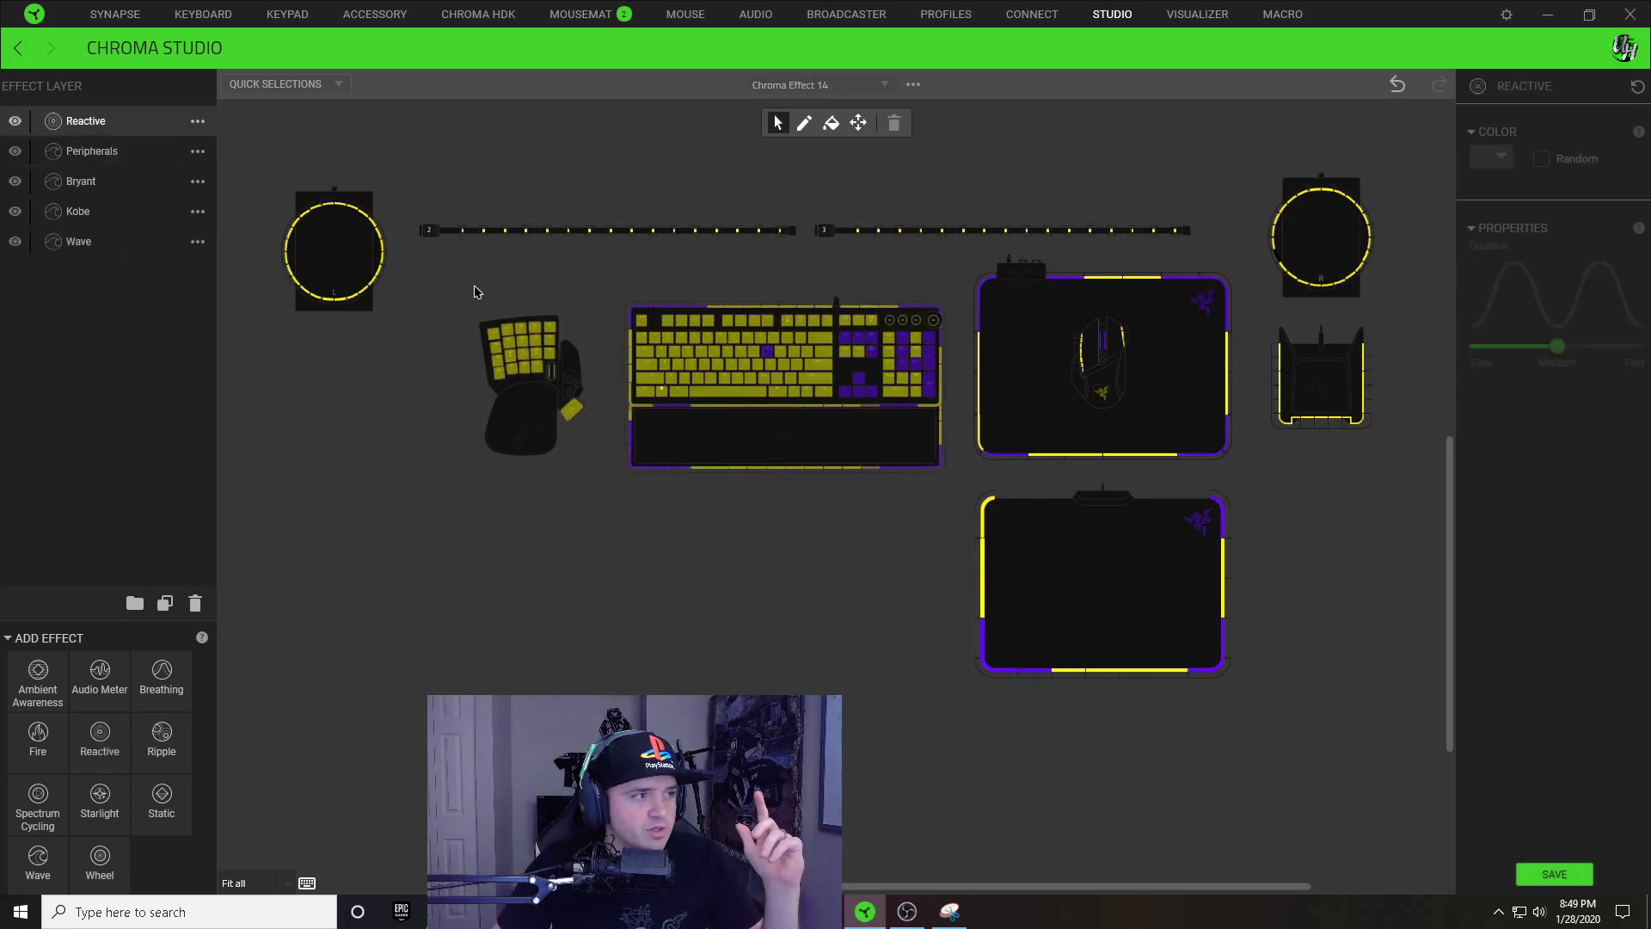
left_click_drag(476, 292, 960, 514)
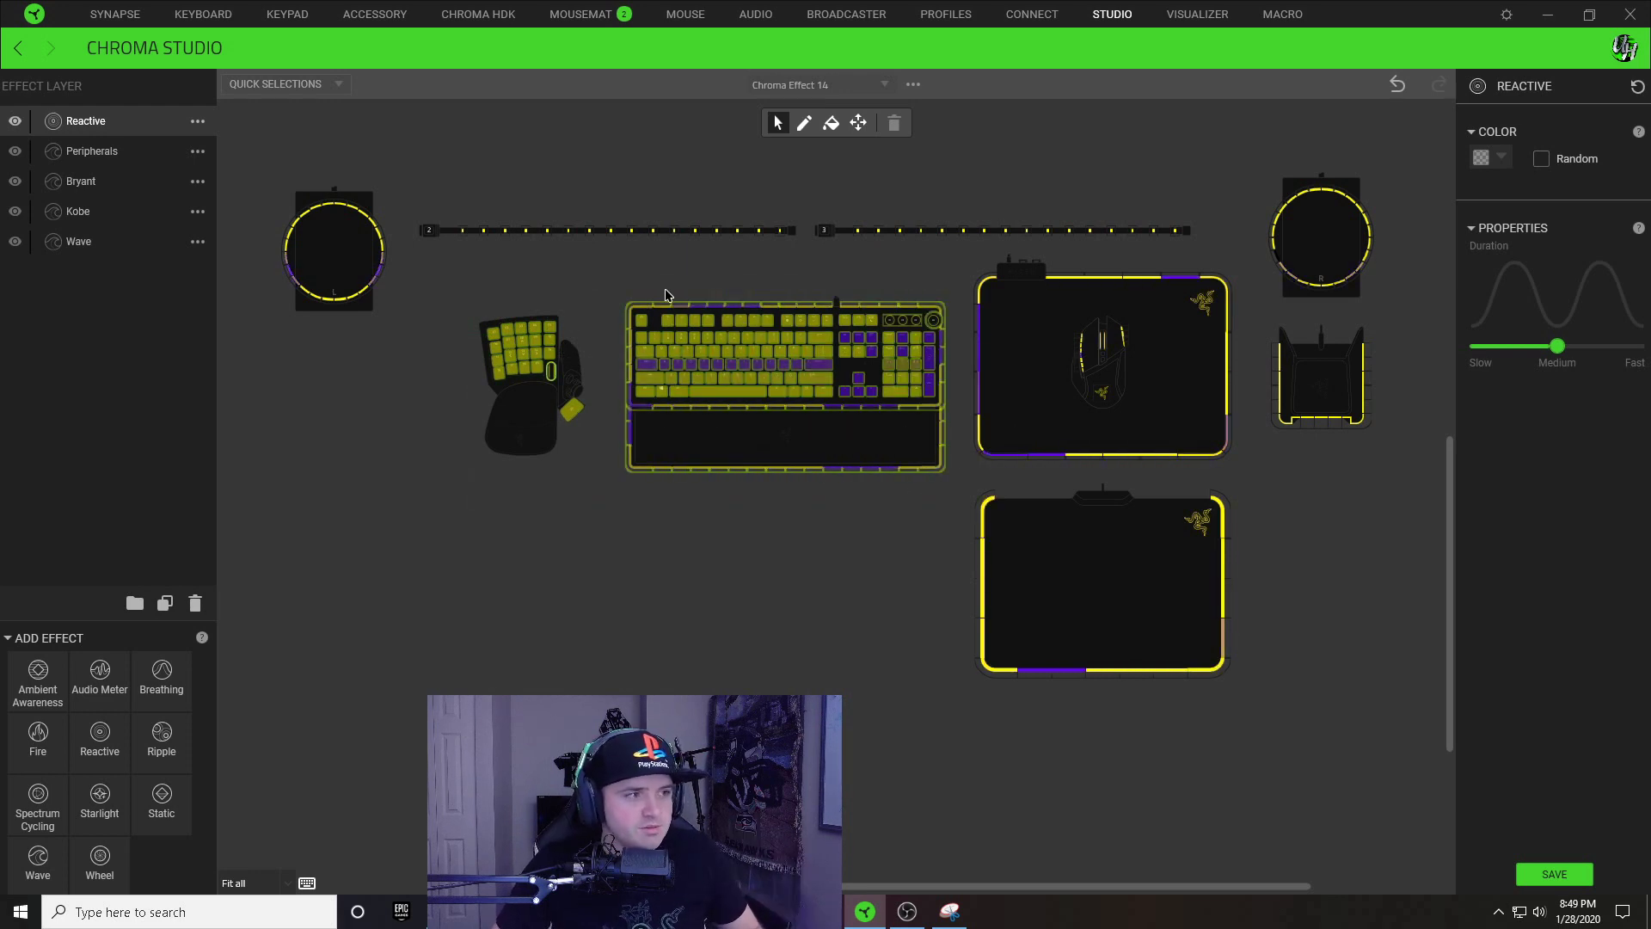
left_click(1503, 157)
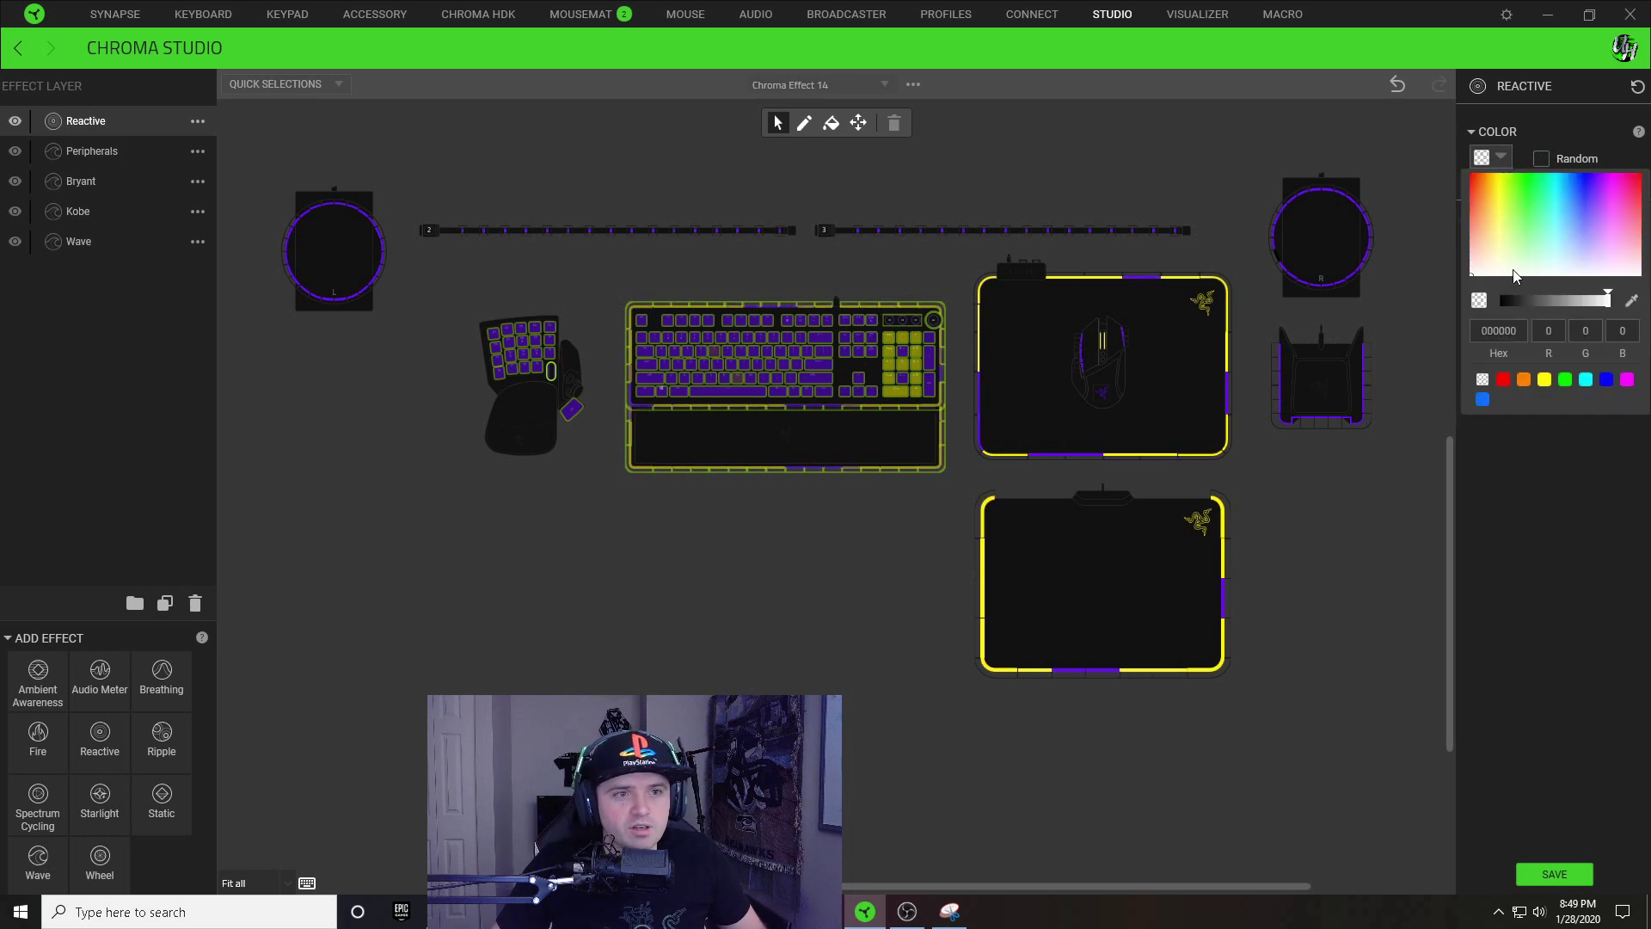
left_click(1501, 274)
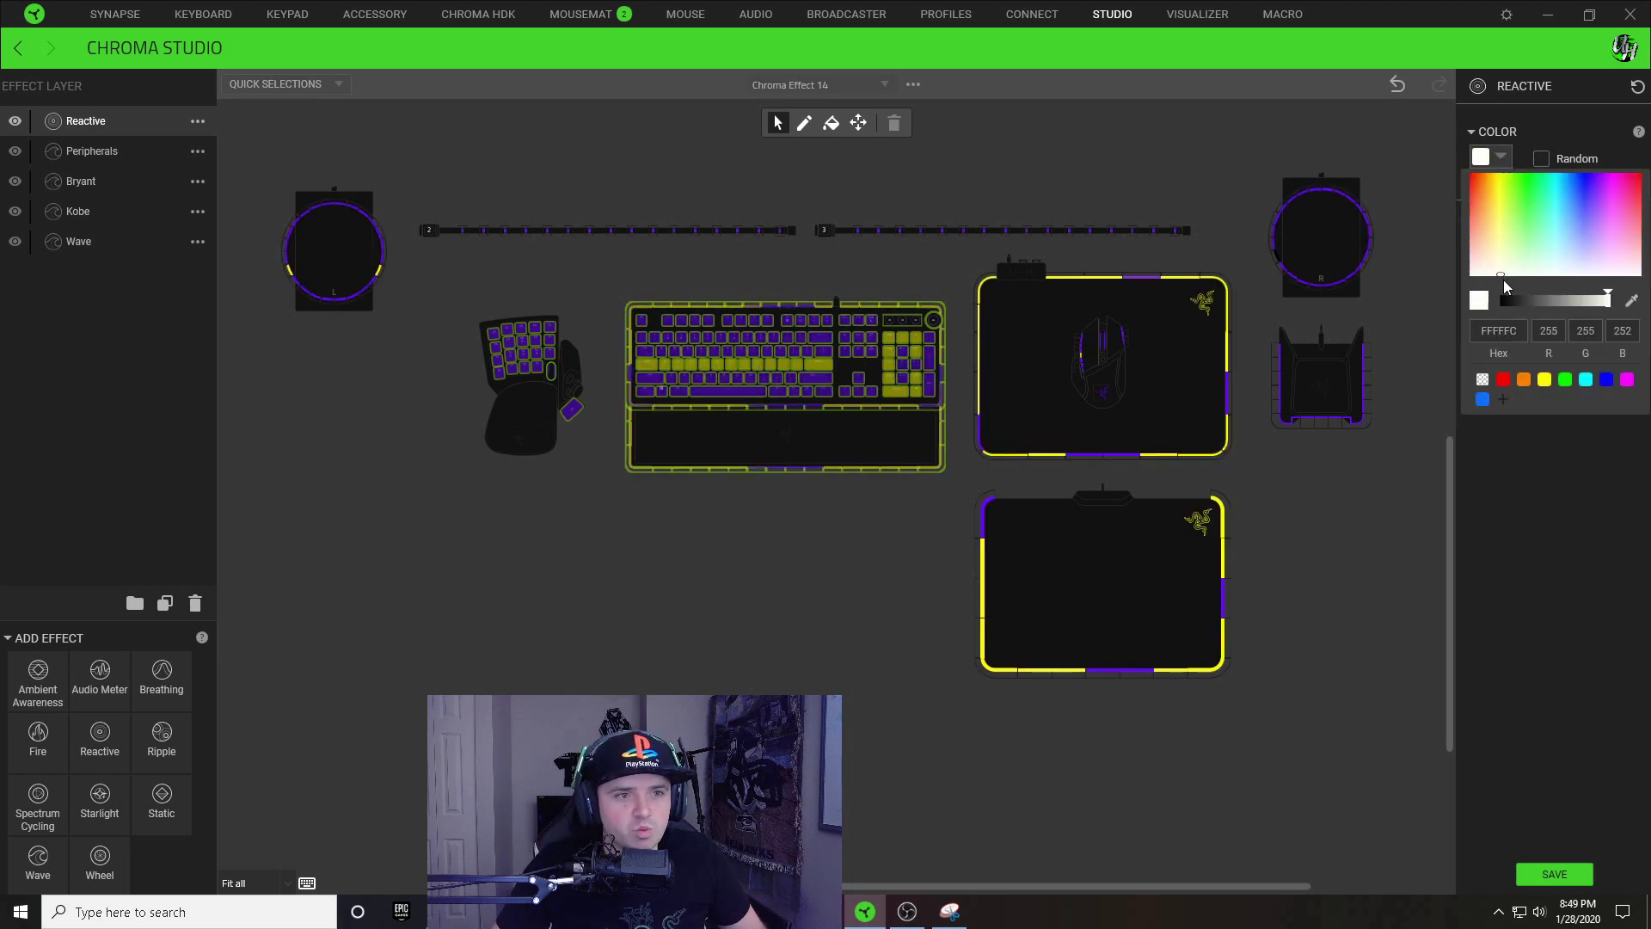
double_click(1498, 330)
type("ffffff")
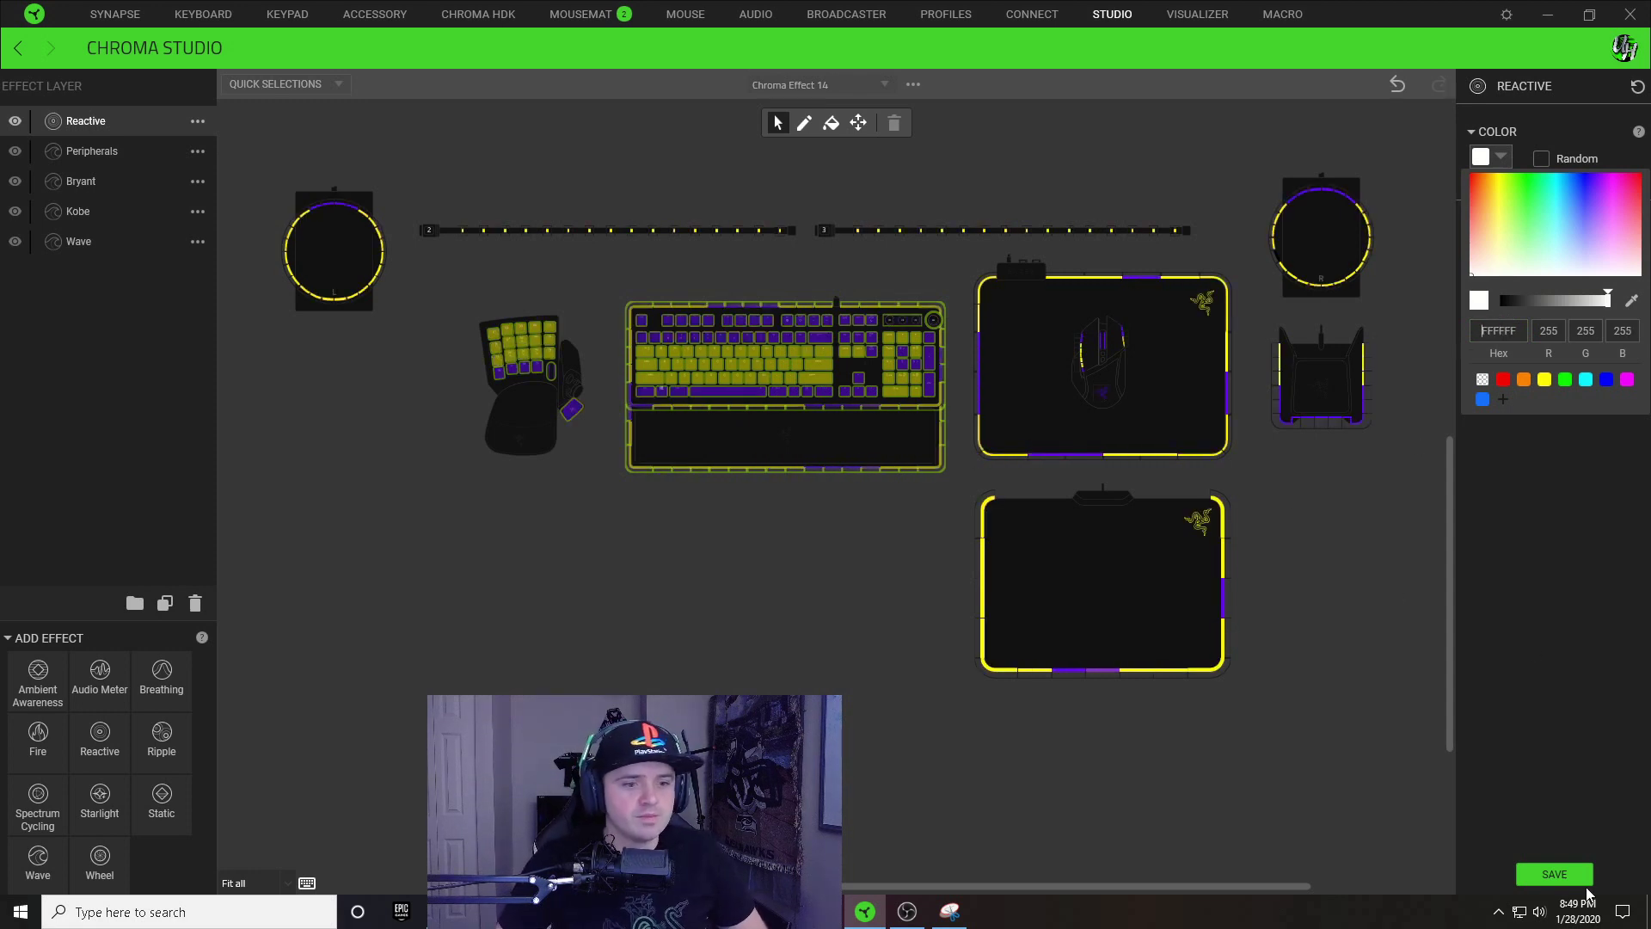
left_click(1585, 804)
left_click(854, 501)
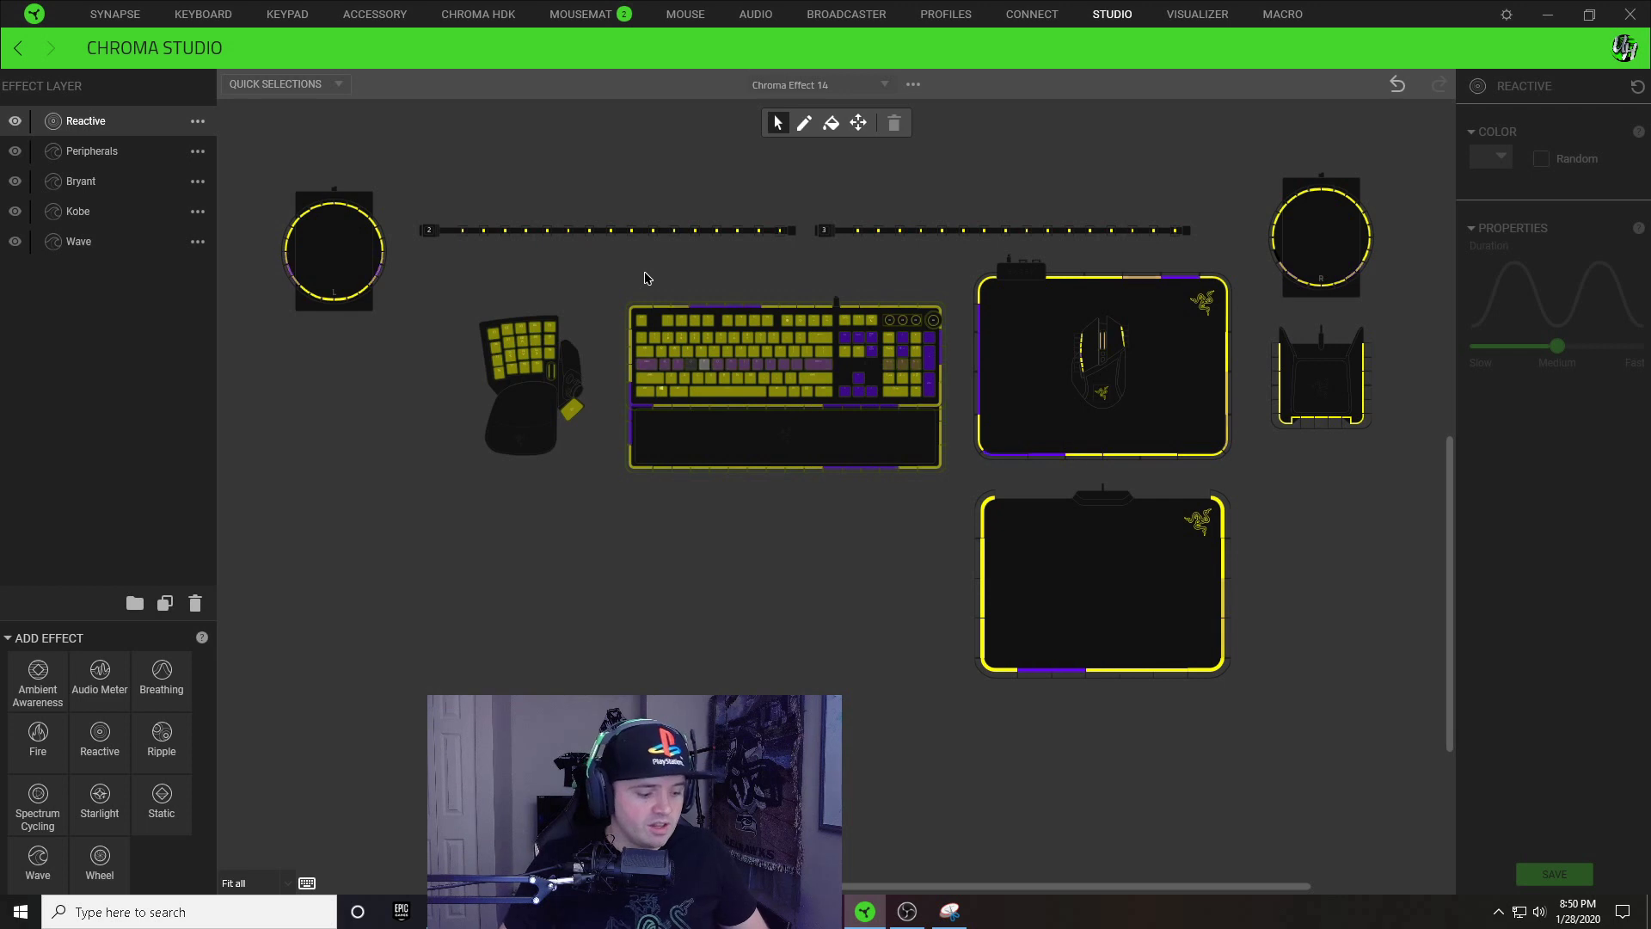
Step: Set the duration of the keypad and keyboard's Reactive effect to Slow
left_click(528, 384)
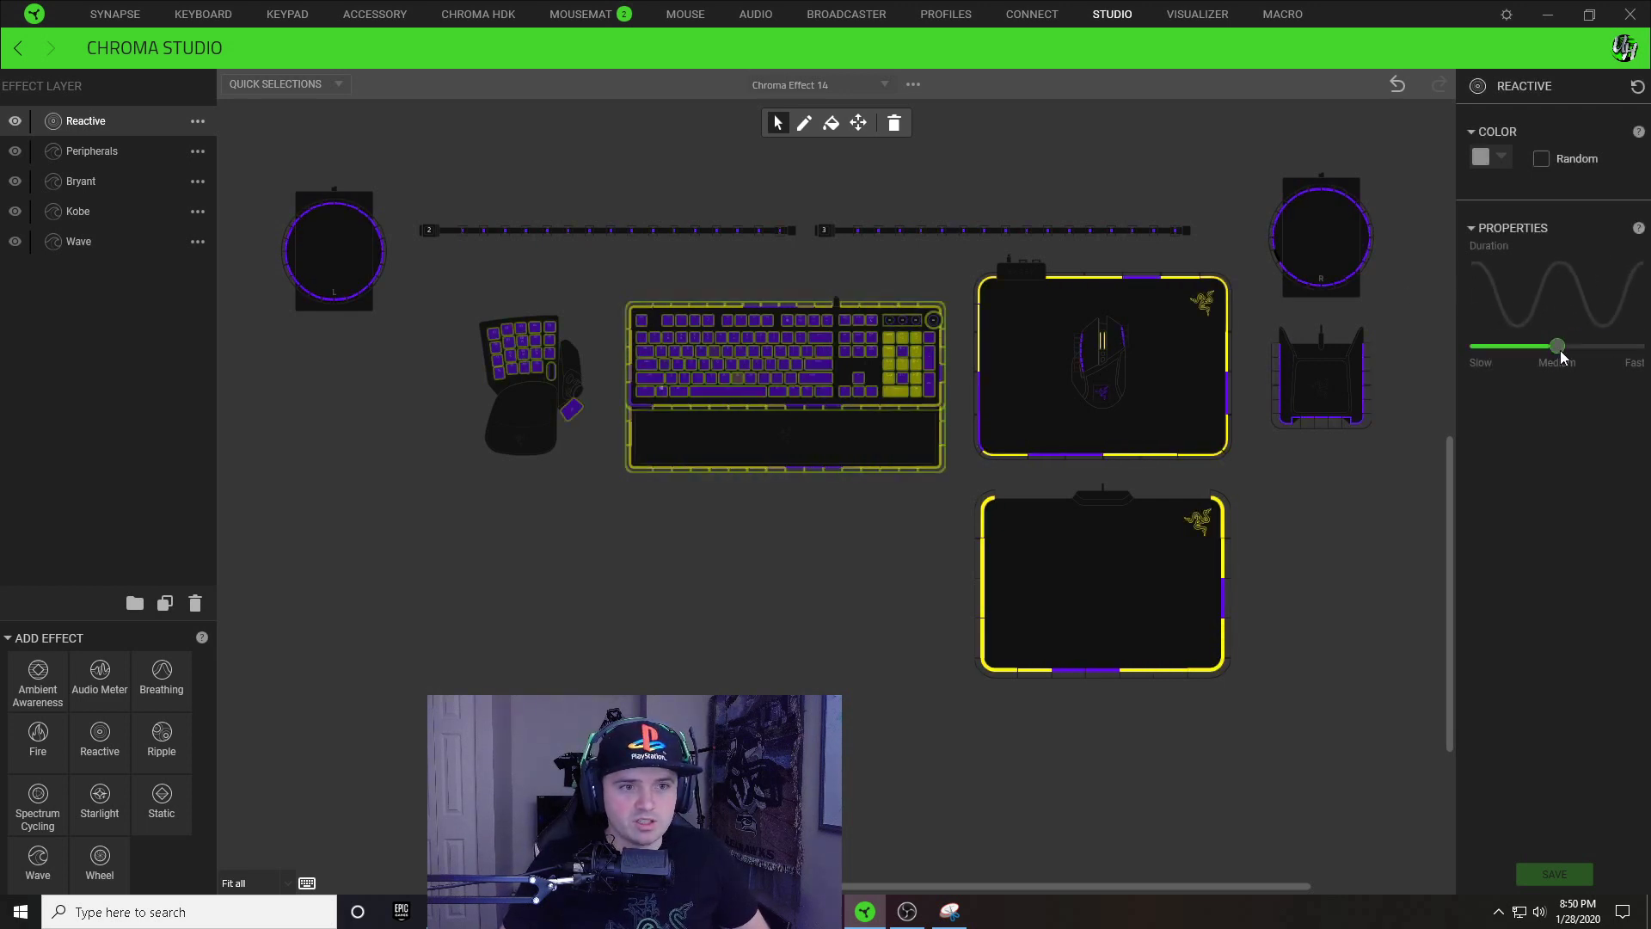
left_click_drag(1560, 347, 1481, 348)
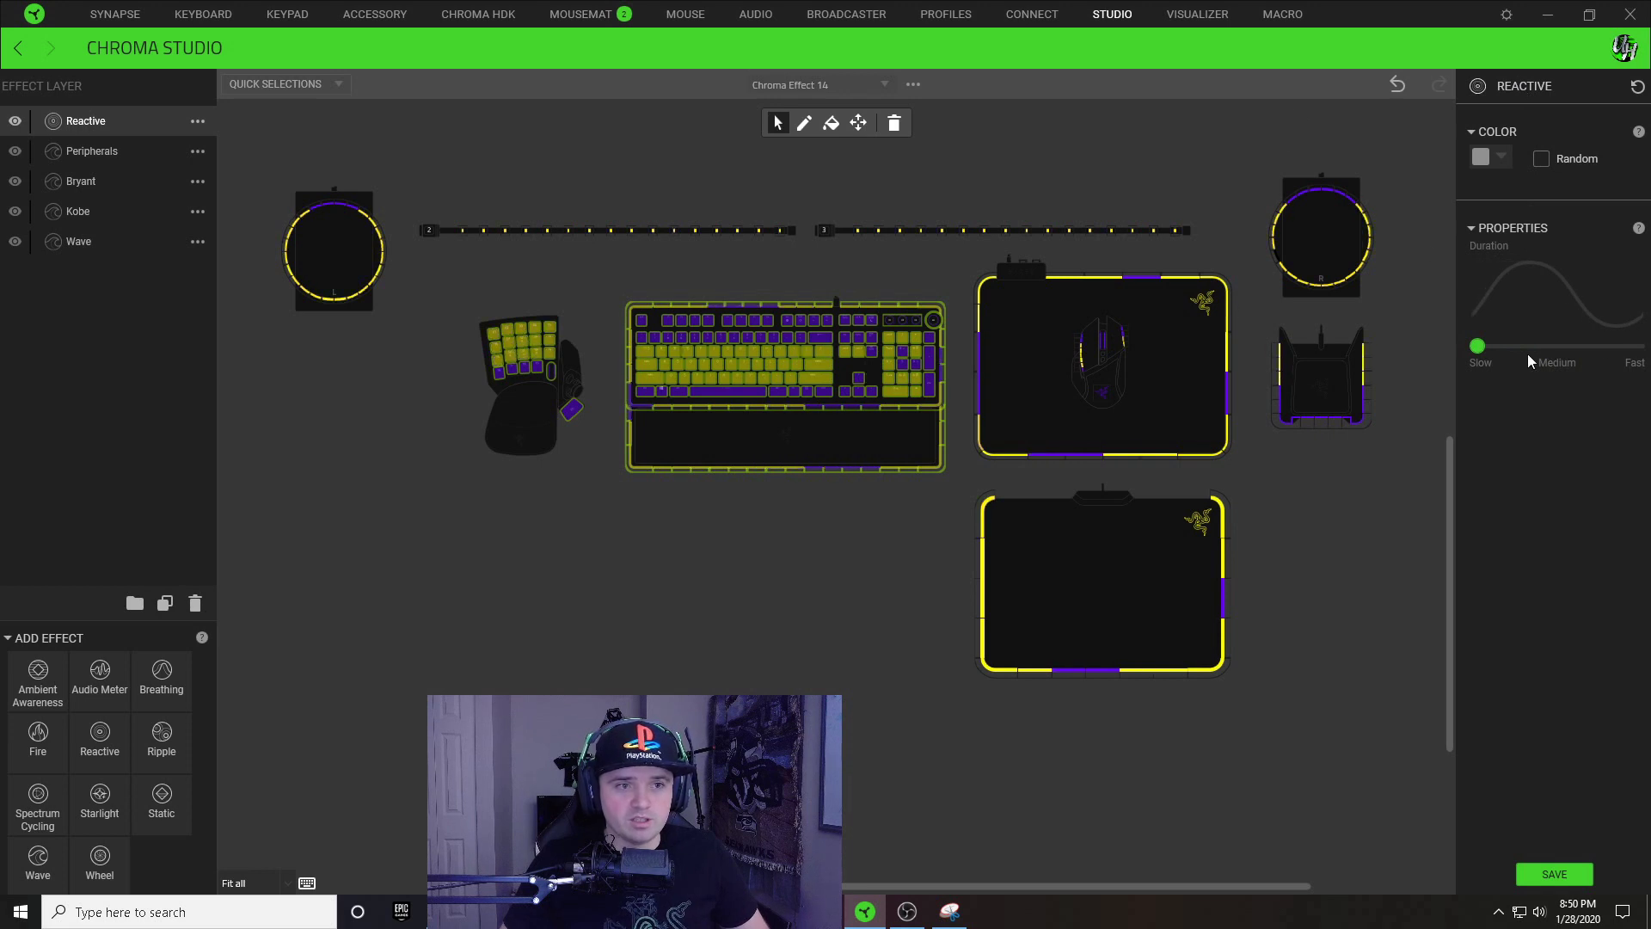
left_click(1041, 185)
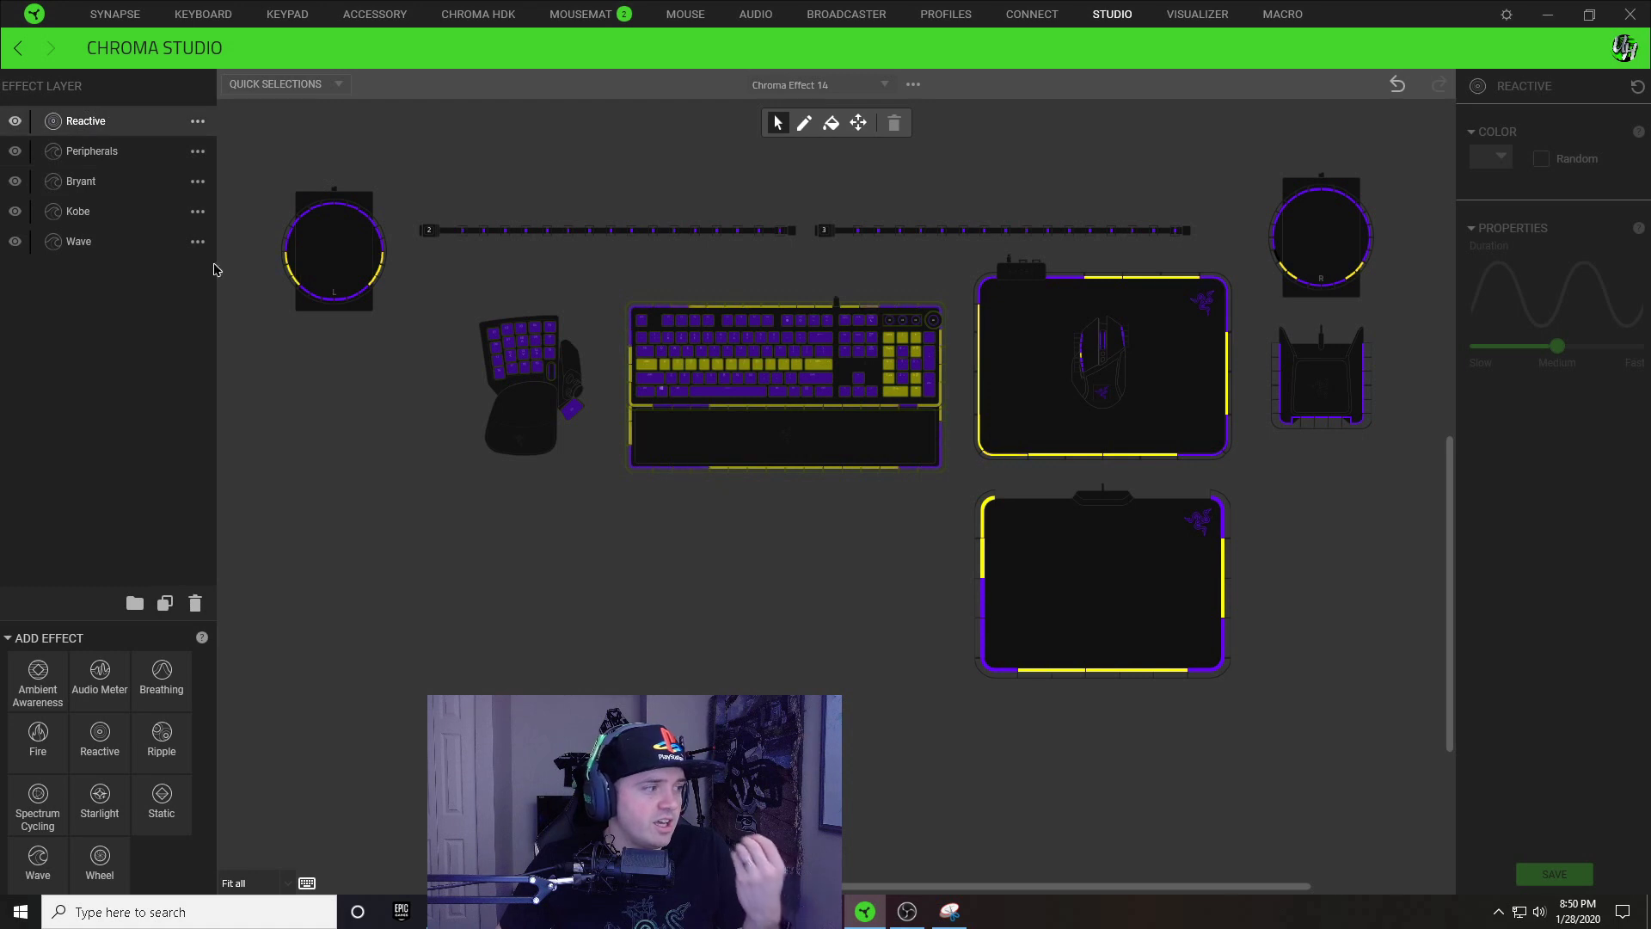
Step: Add an Audio Meter layer with Auto boost and the black-to-green pattern, making the pattern's low-end stop transparent
left_click(100, 675)
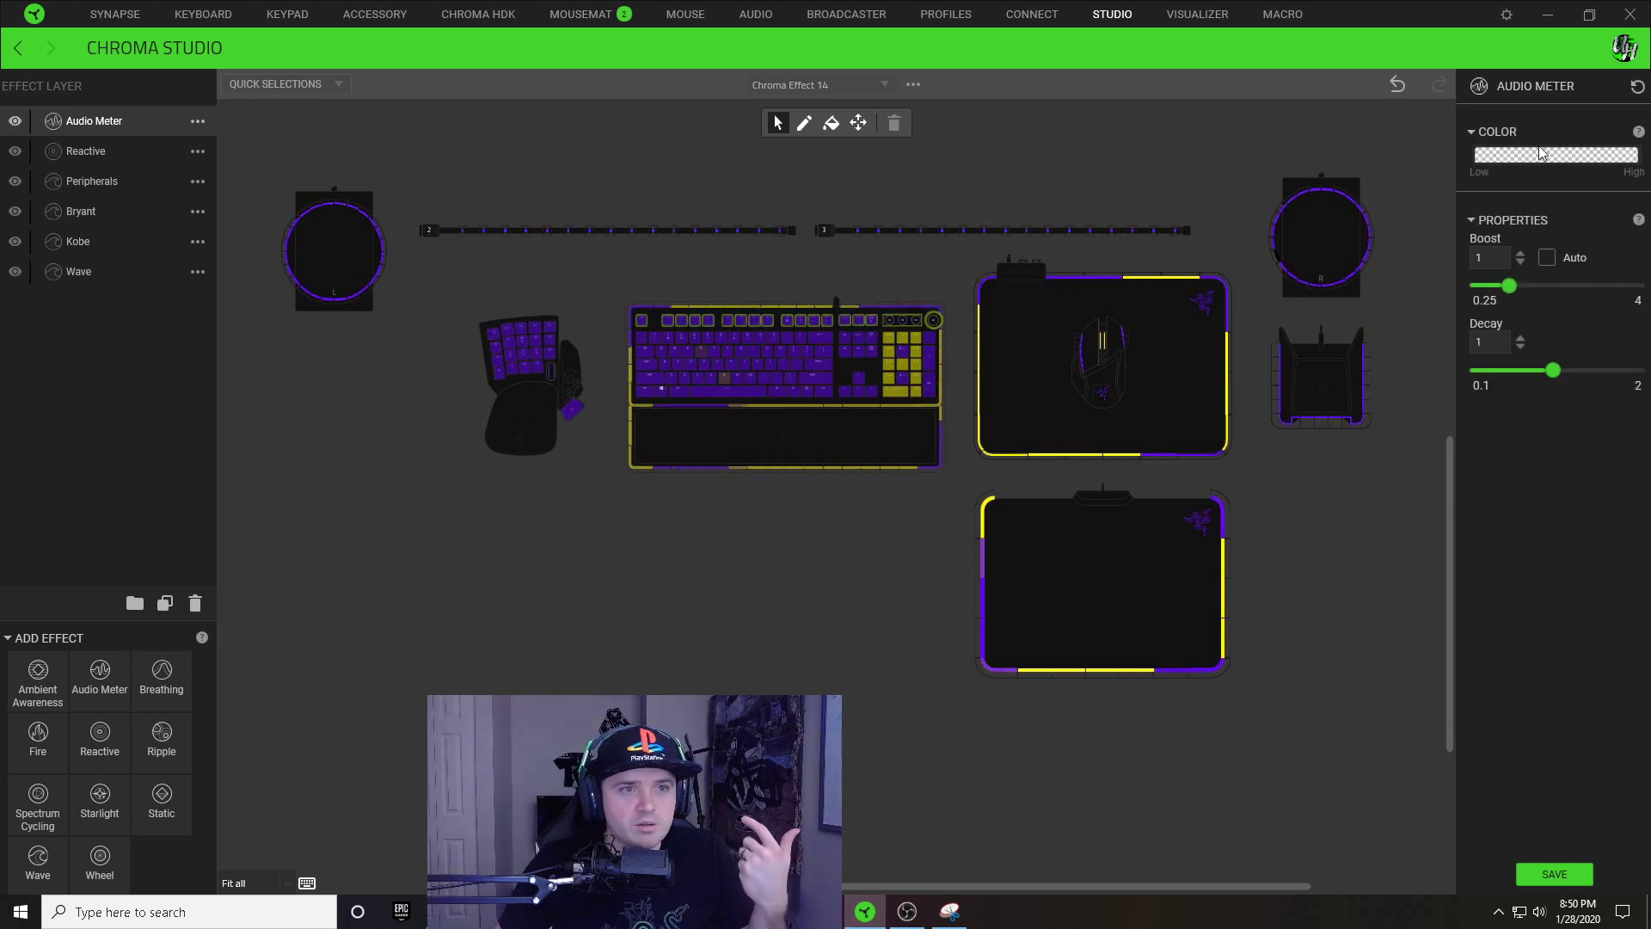
left_click(1553, 263)
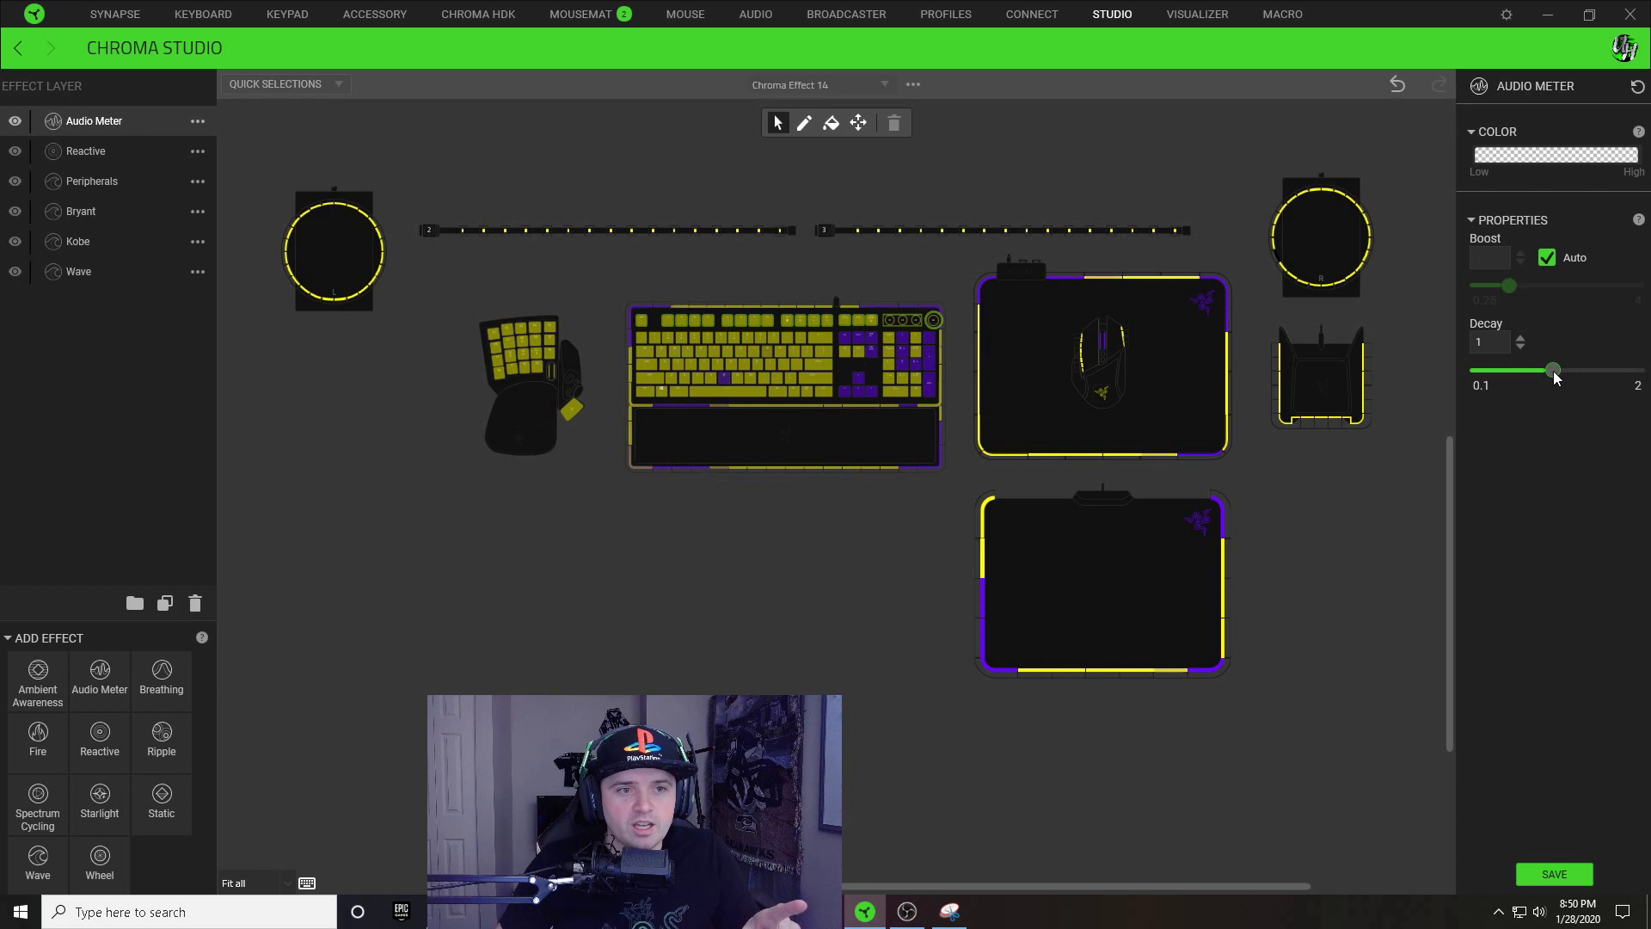
left_click(1562, 157)
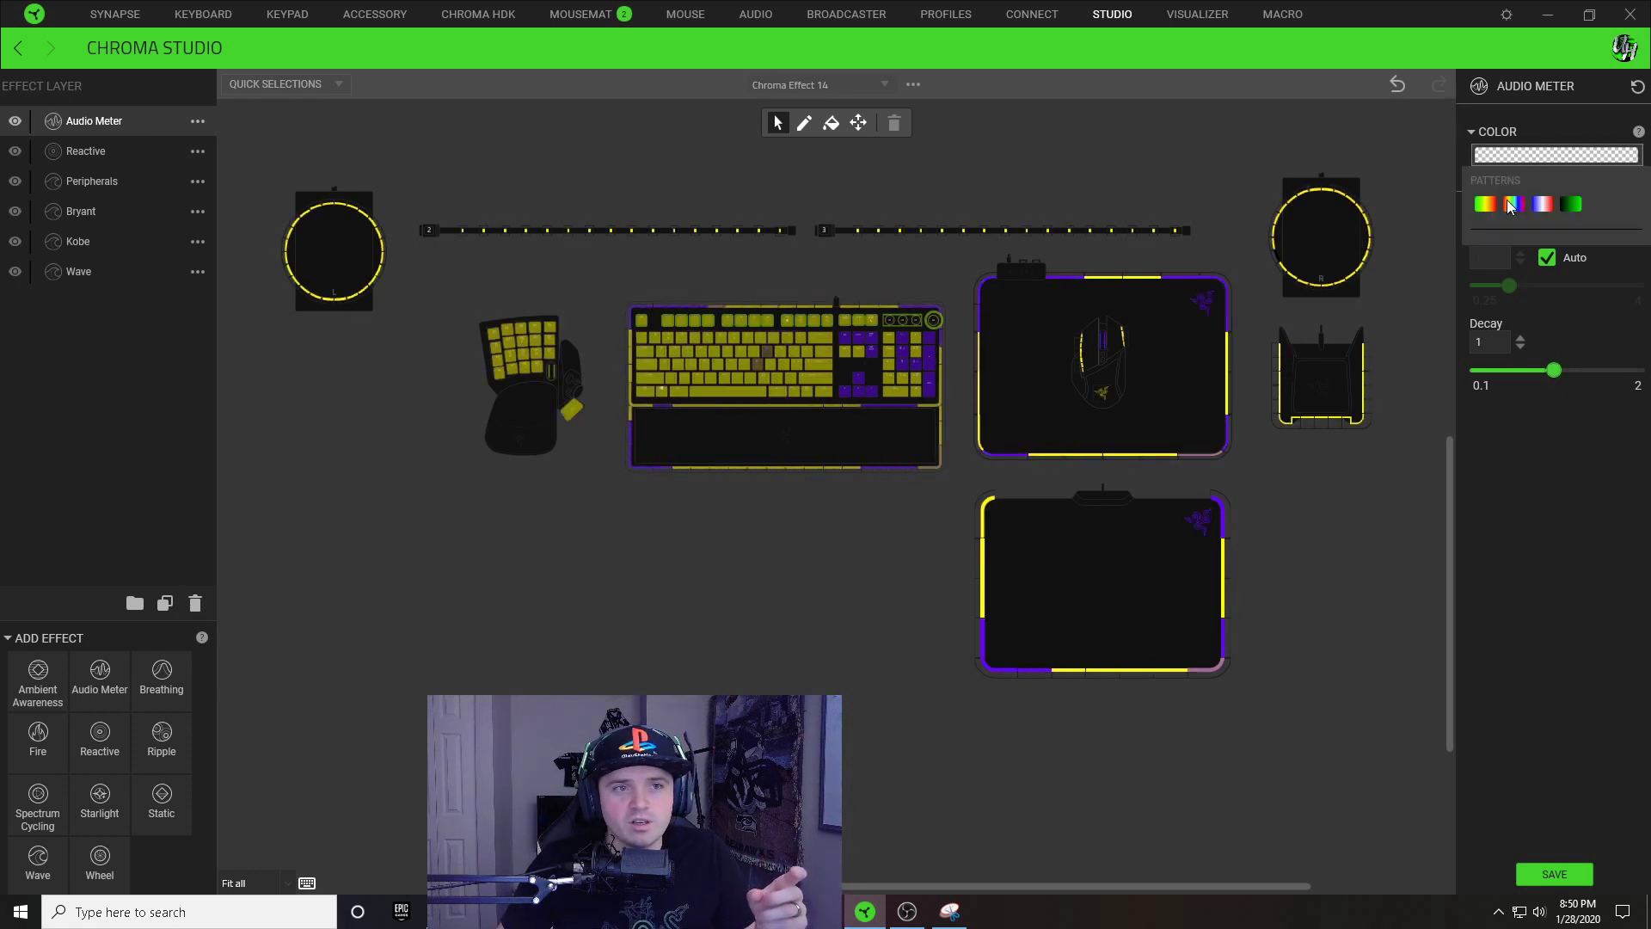
left_click(1572, 204)
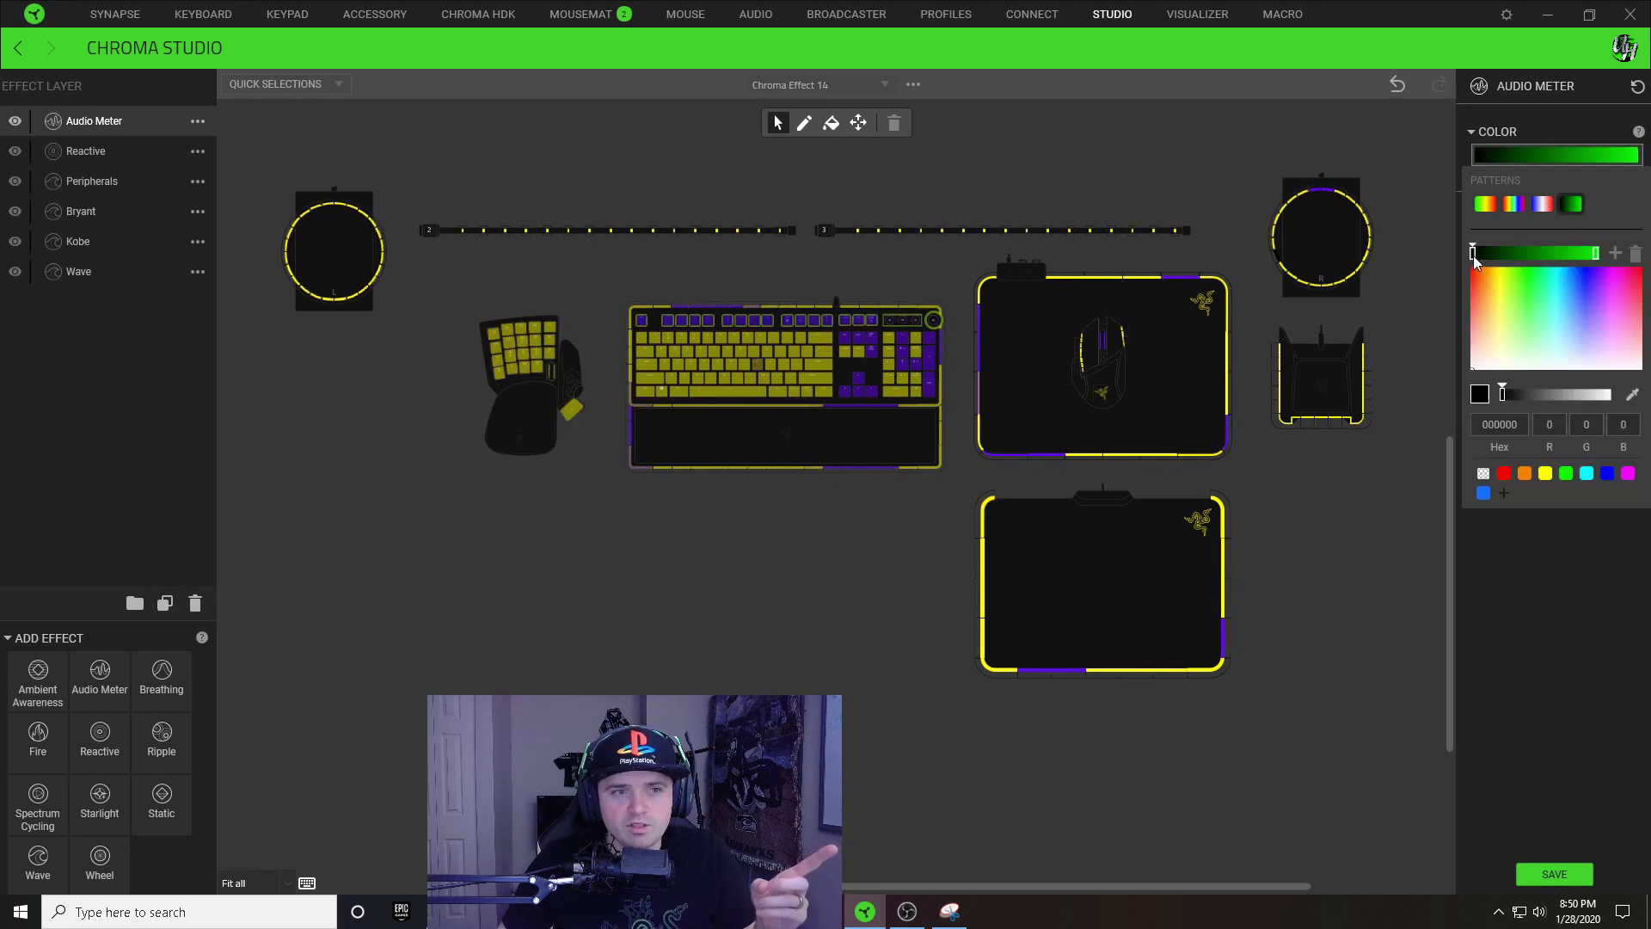
left_click(1483, 474)
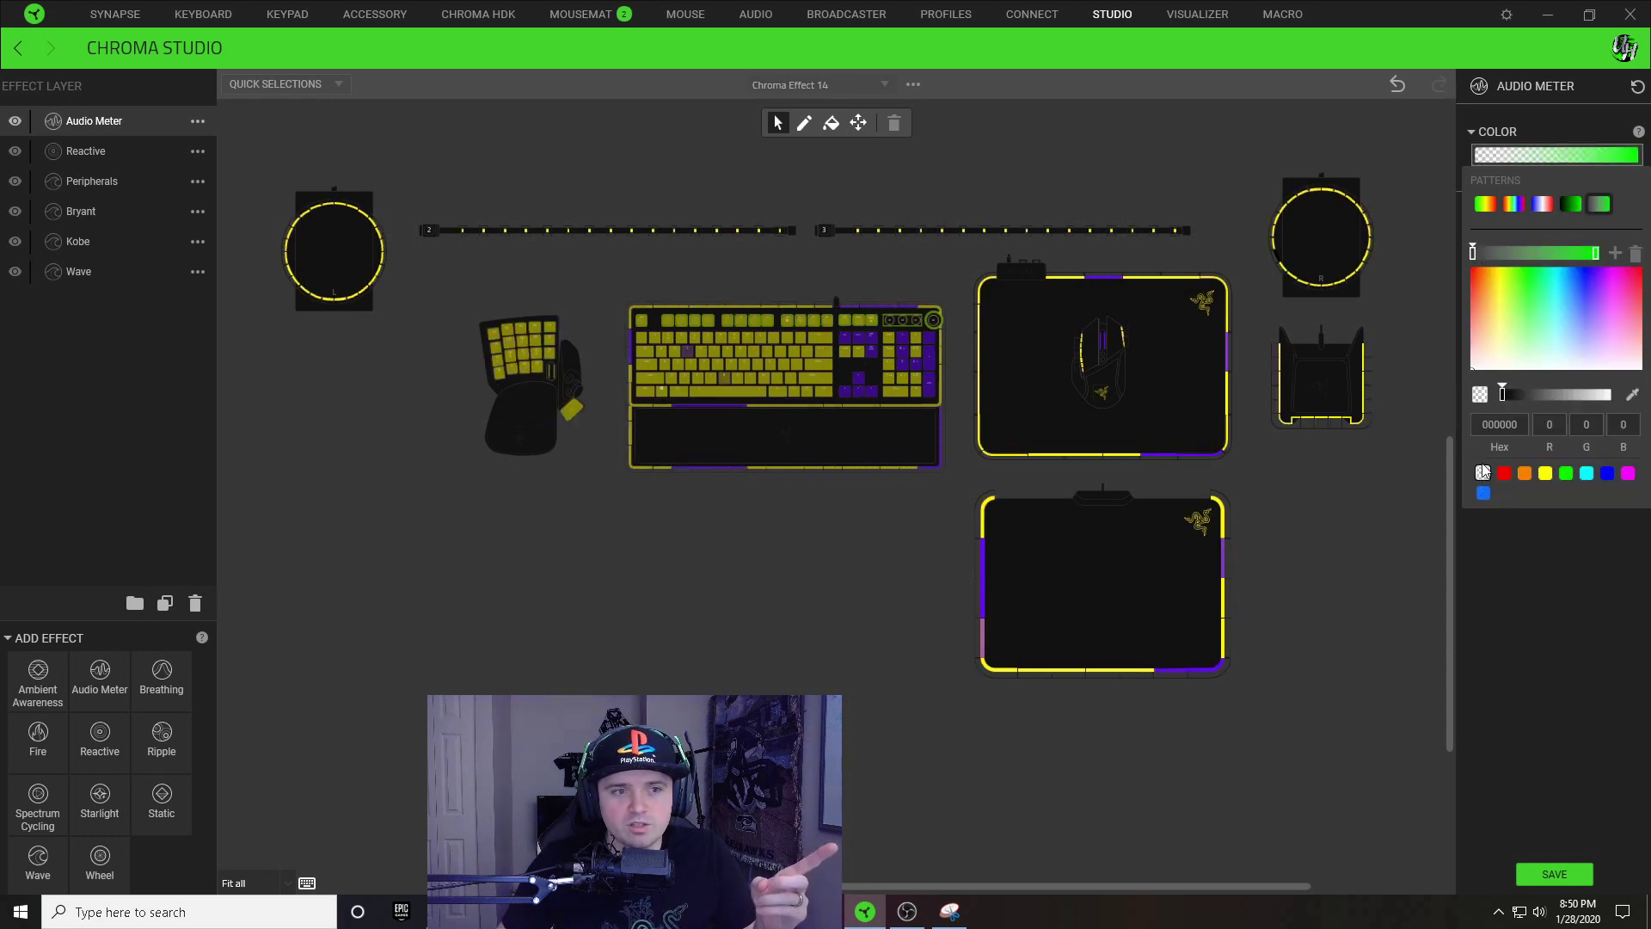
Step: Recolor the Audio Meter gradient's high-end stop white FFFFFF and move it inward to about 70% of the gradient
left_click(1597, 254)
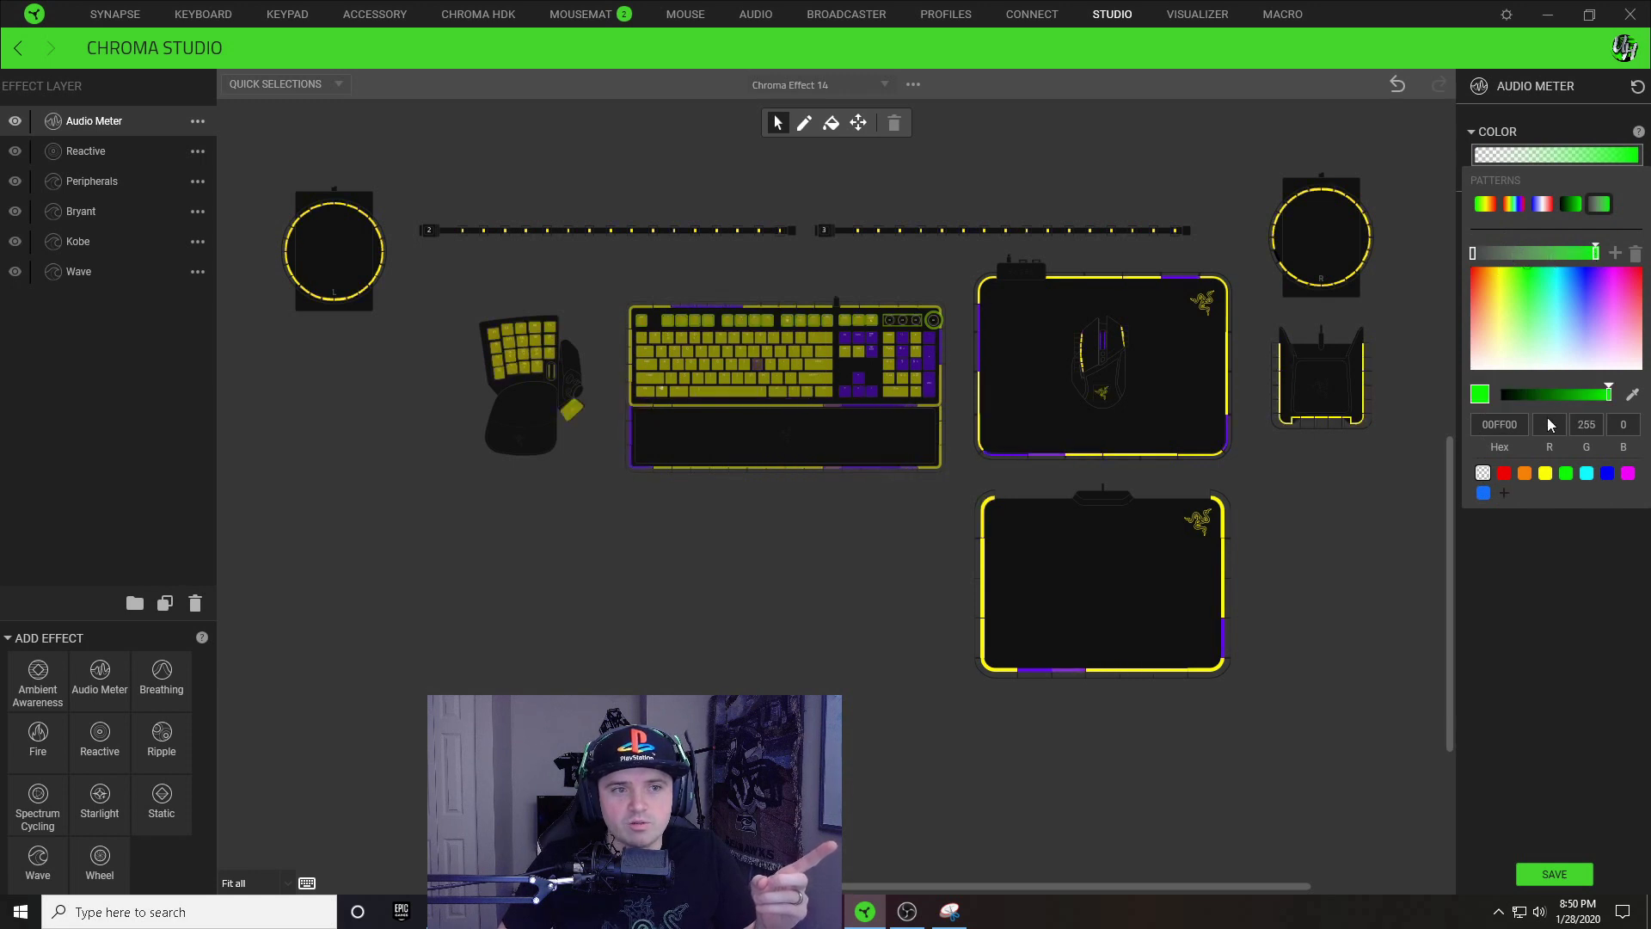
left_click(1512, 424)
type("f")
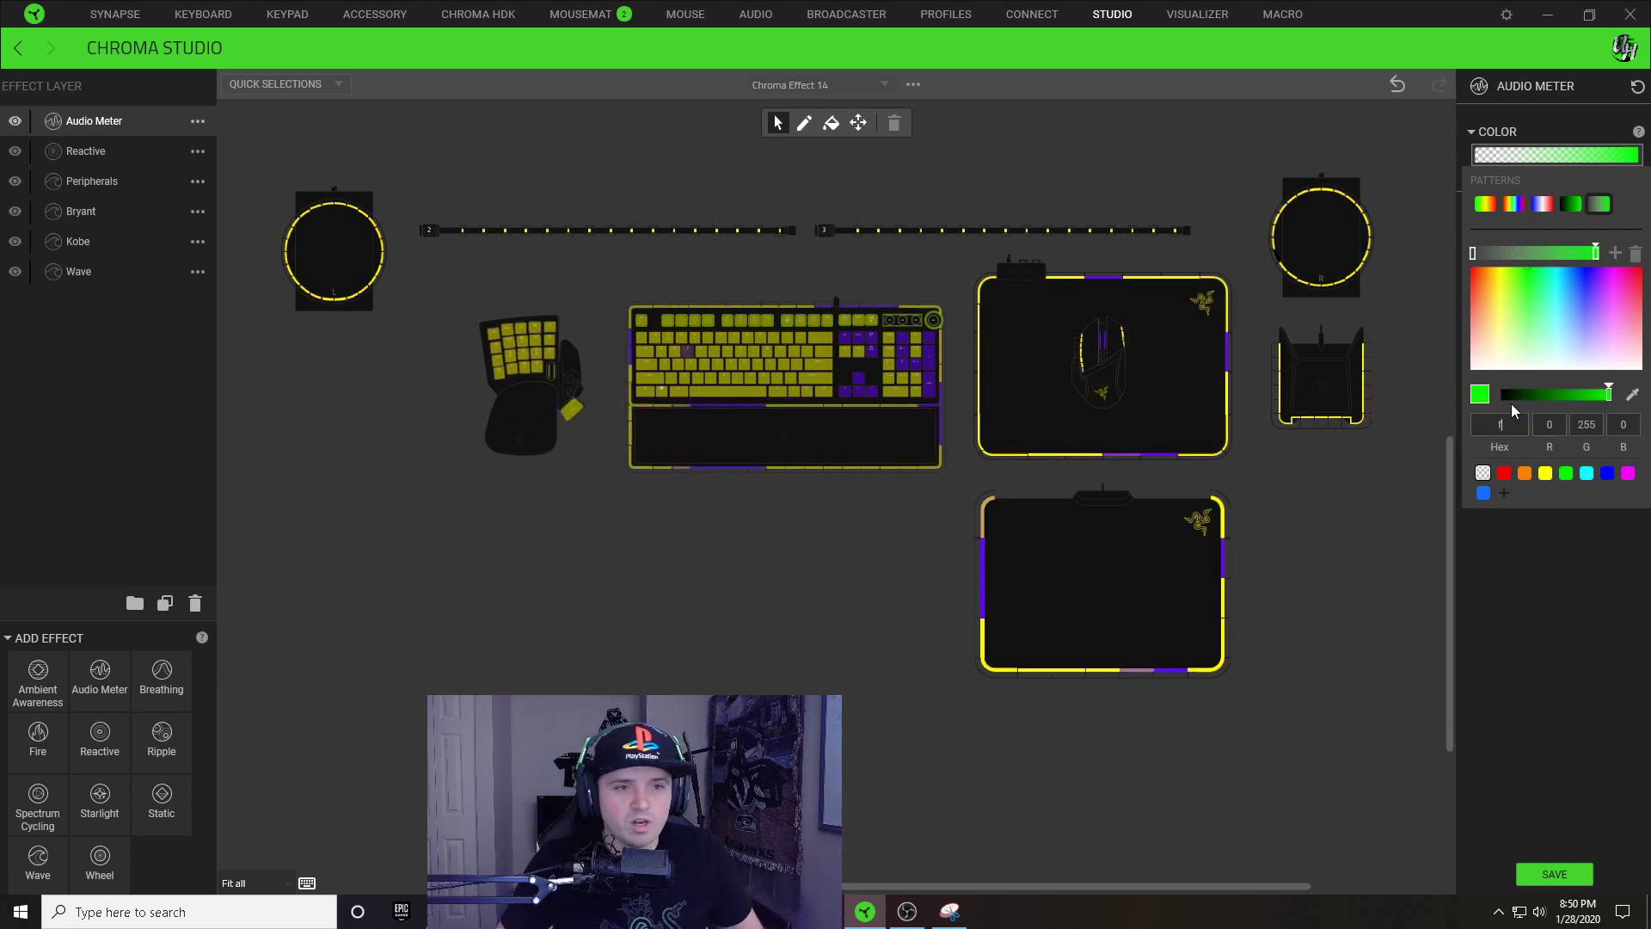
type("fffff")
key("Return")
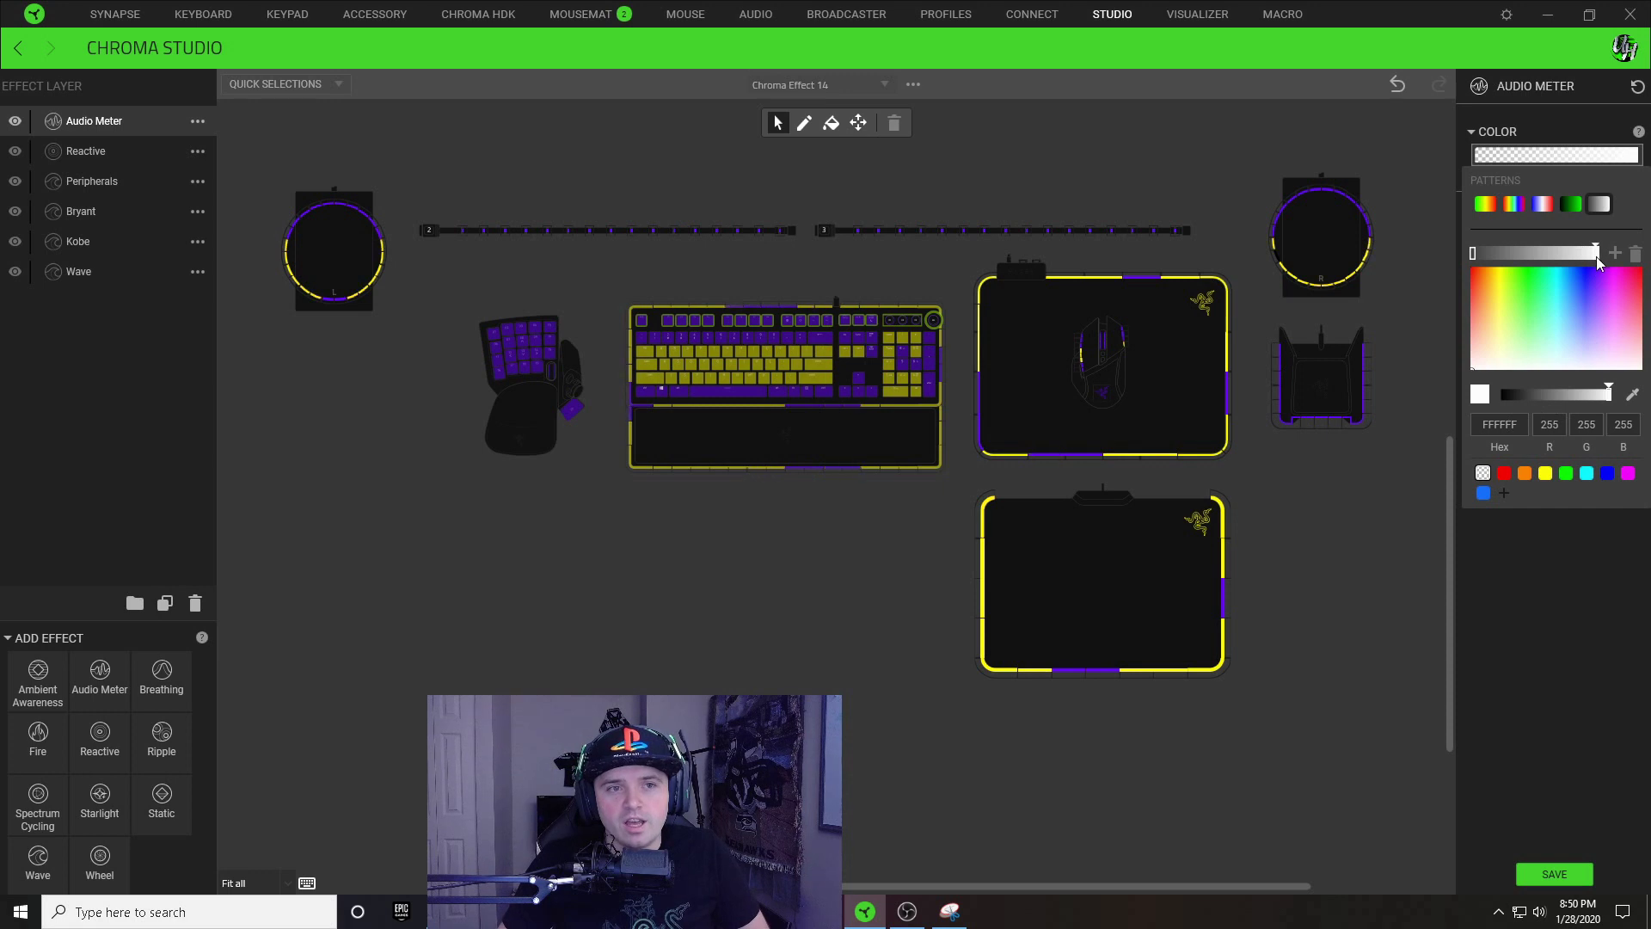
left_click_drag(1597, 256, 1561, 255)
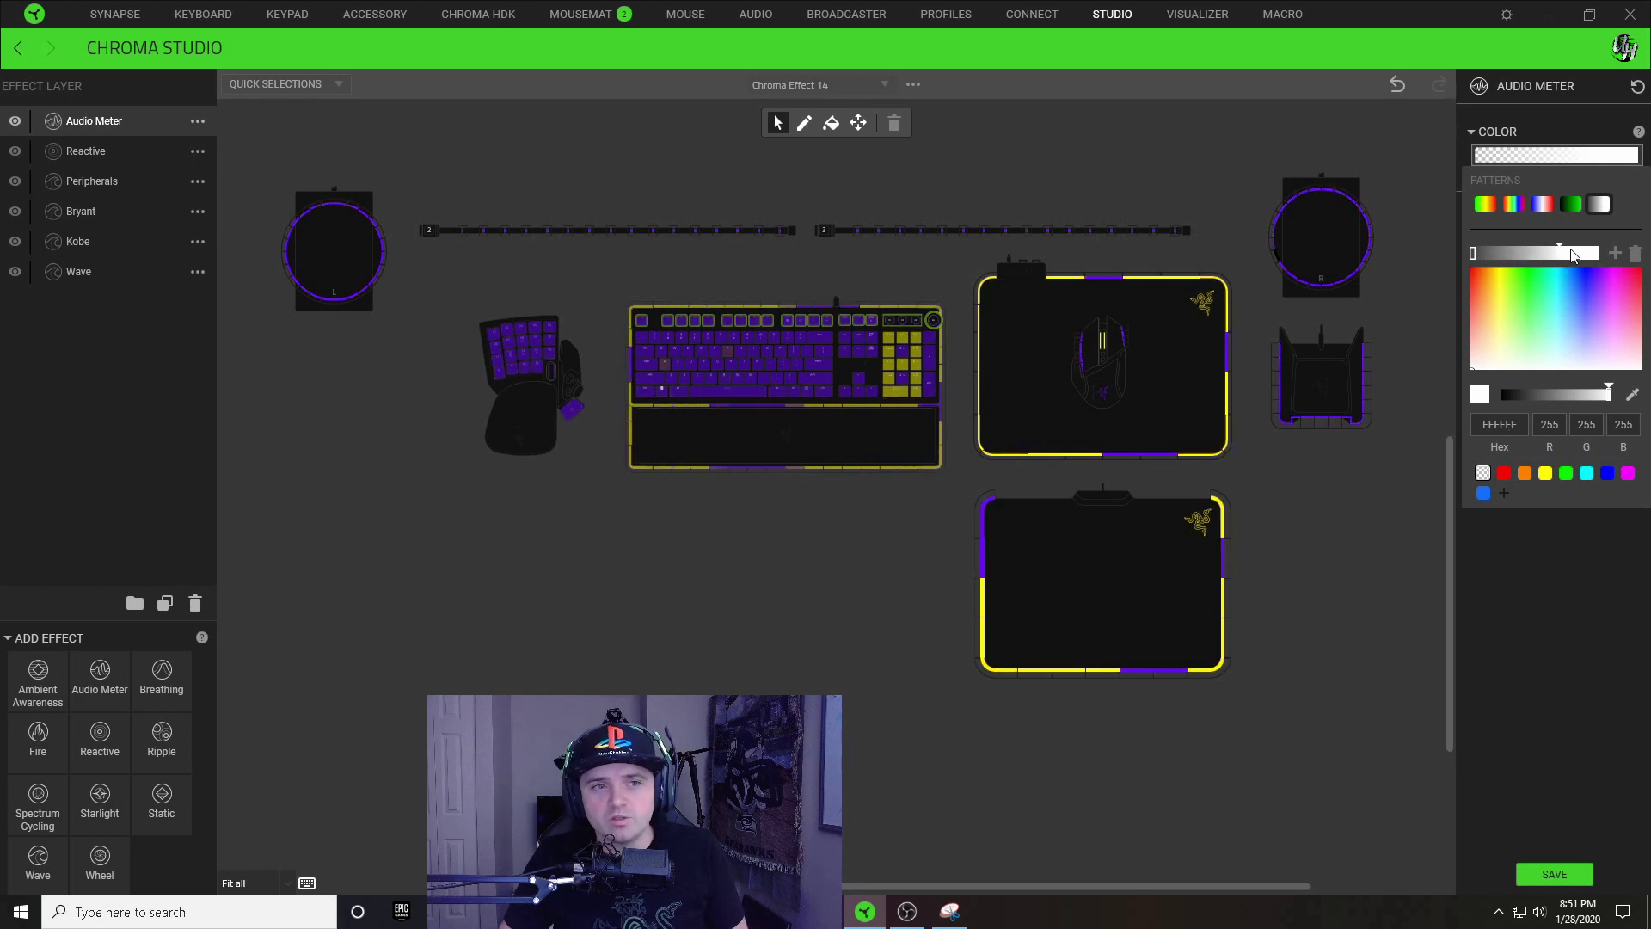
left_click(1196, 169)
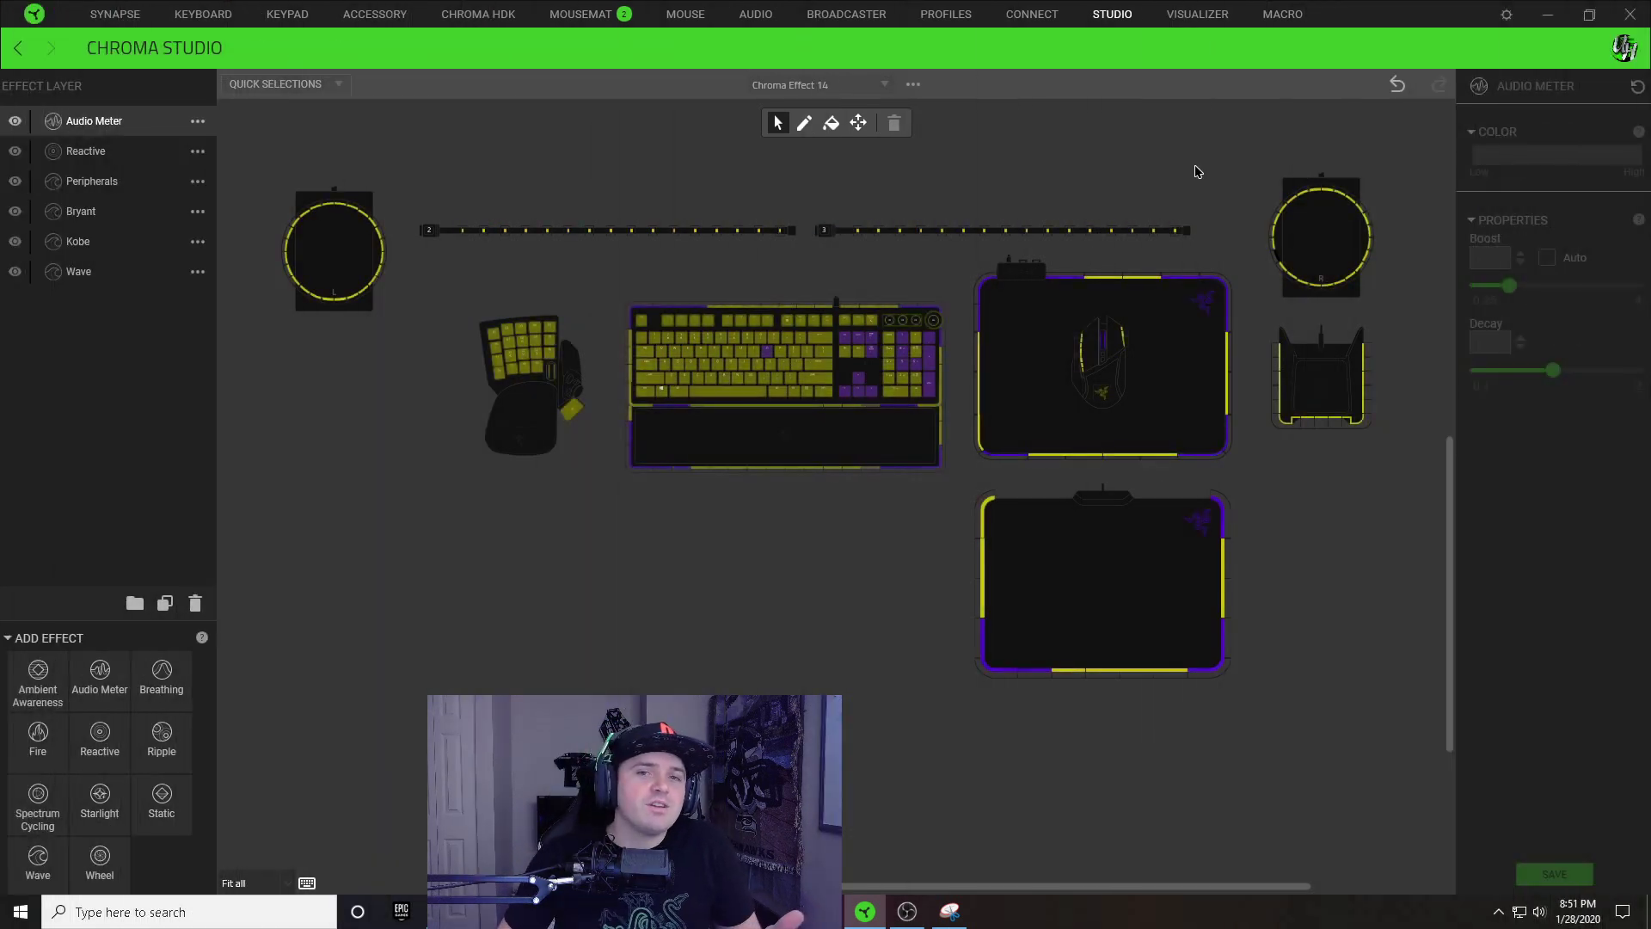